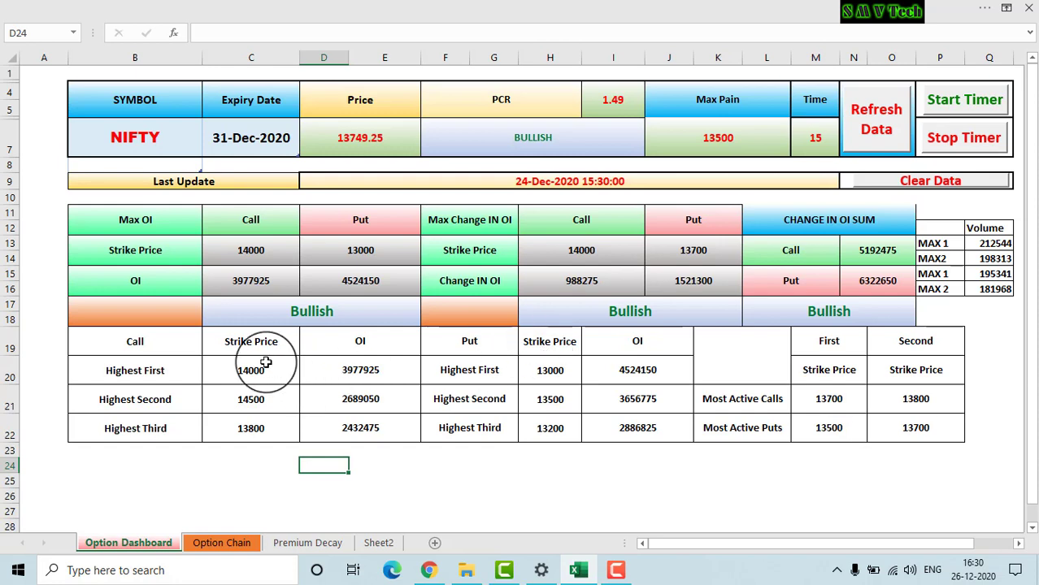
Step: Review the call and put strike price ranges on the Option Dashboard sheet
left_click_drag(254, 367, 258, 420)
left_click(260, 450)
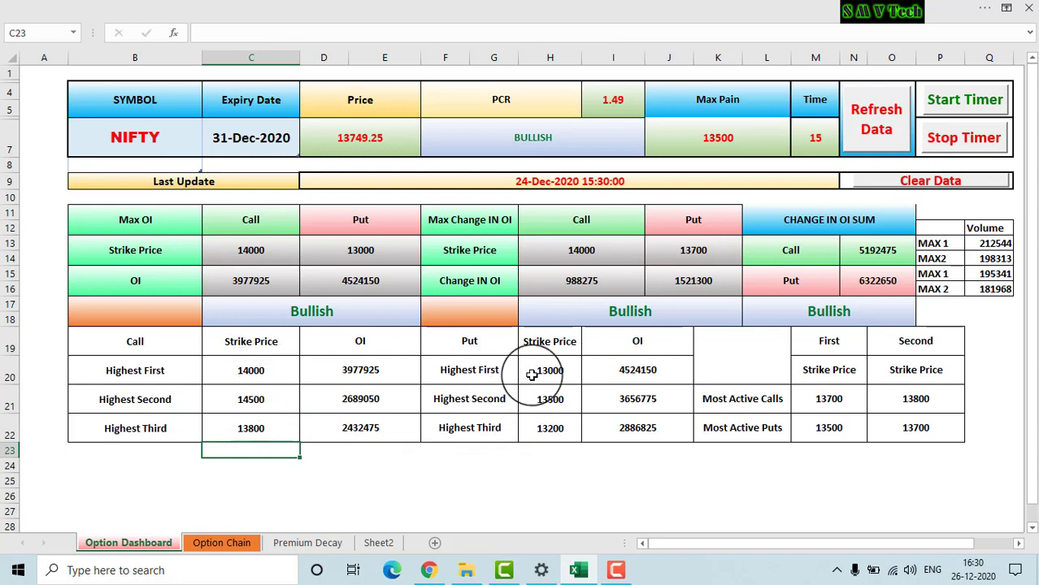
left_click_drag(552, 343, 556, 442)
left_click(500, 479)
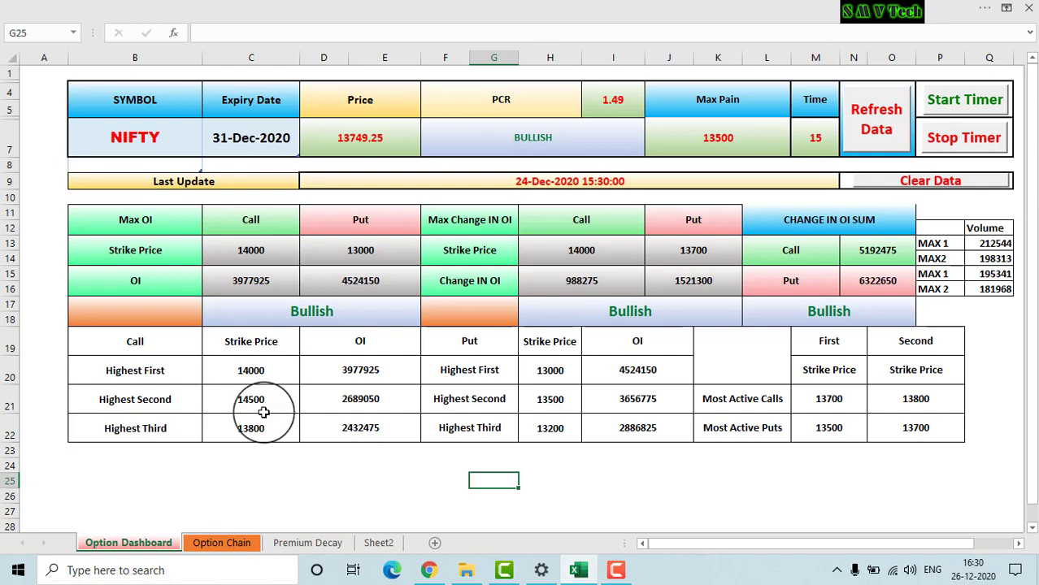
Step: In Premium Decay F2, enter =LARGE('Option Dashboard'!$H$20:$H$22,3) to get put strike 13000
left_click(312, 544)
type("=")
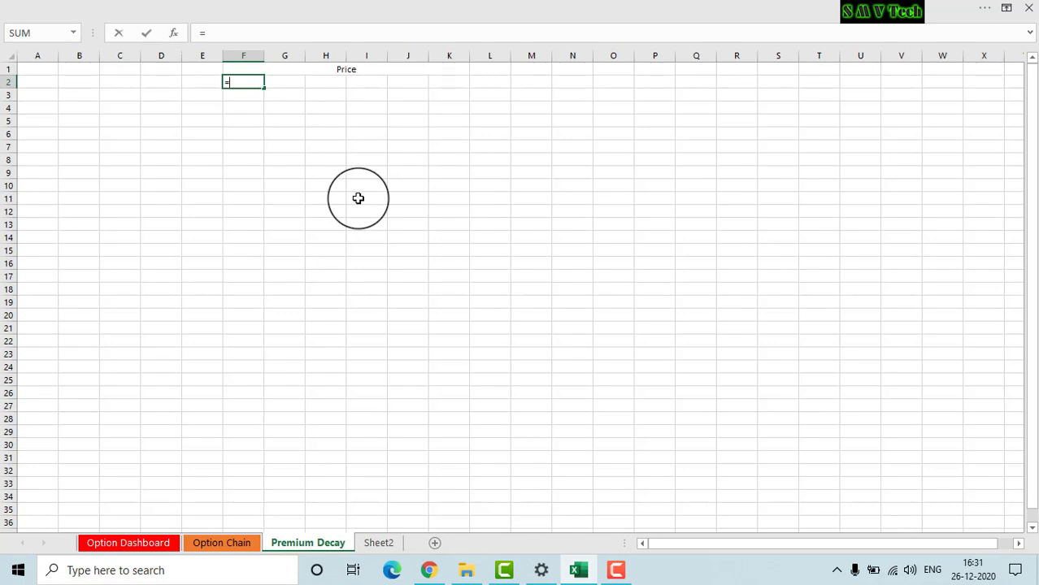
type("la")
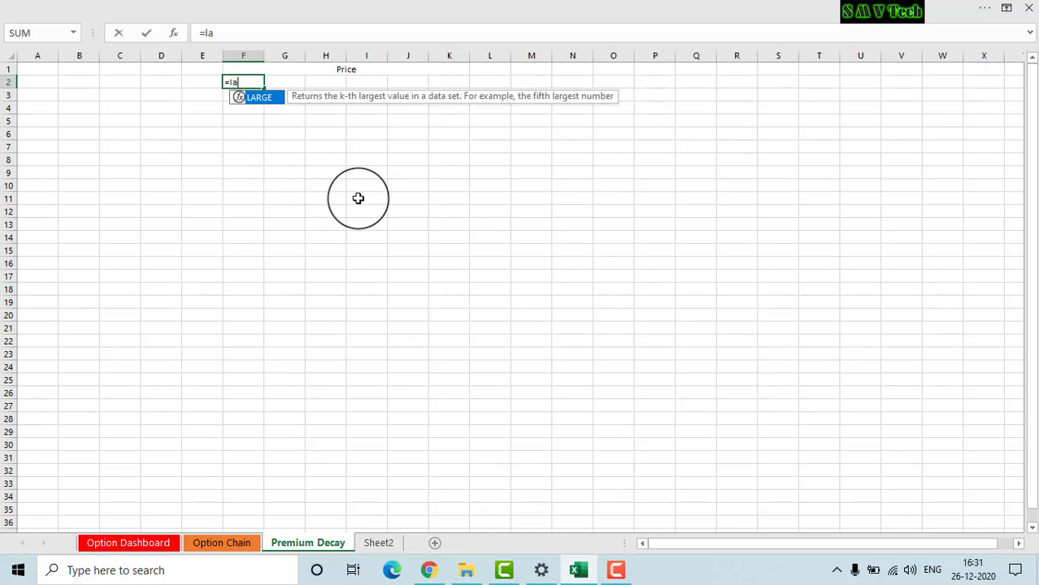
type("rge")
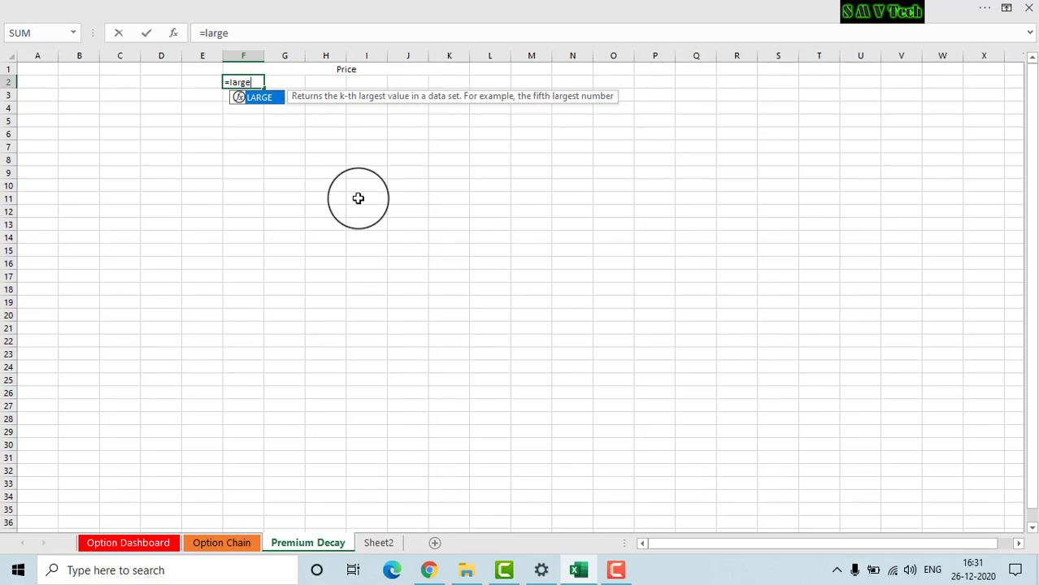
type("(")
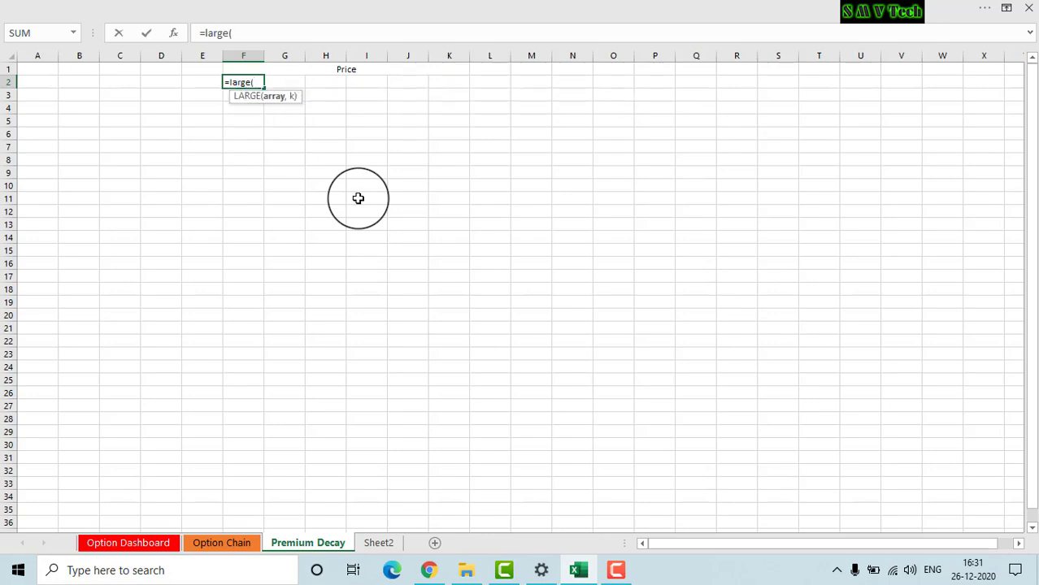
left_click(167, 541)
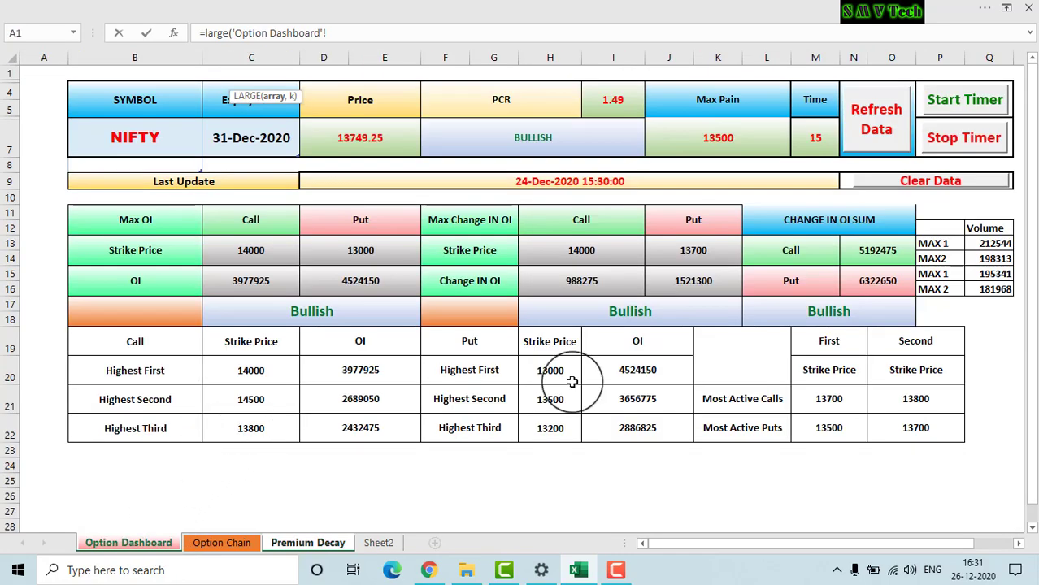
left_click_drag(550, 370, 546, 435)
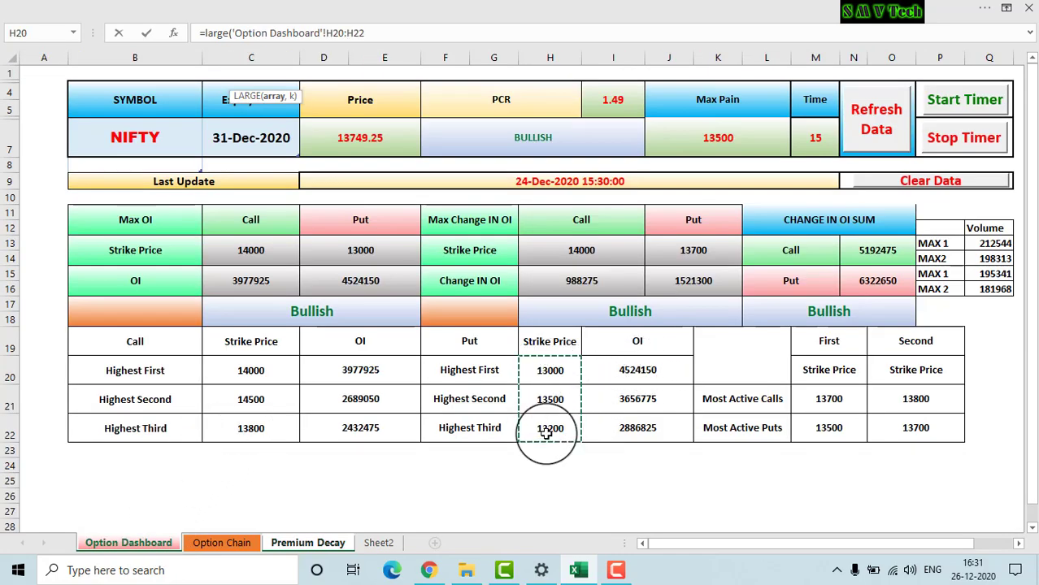
key("F4")
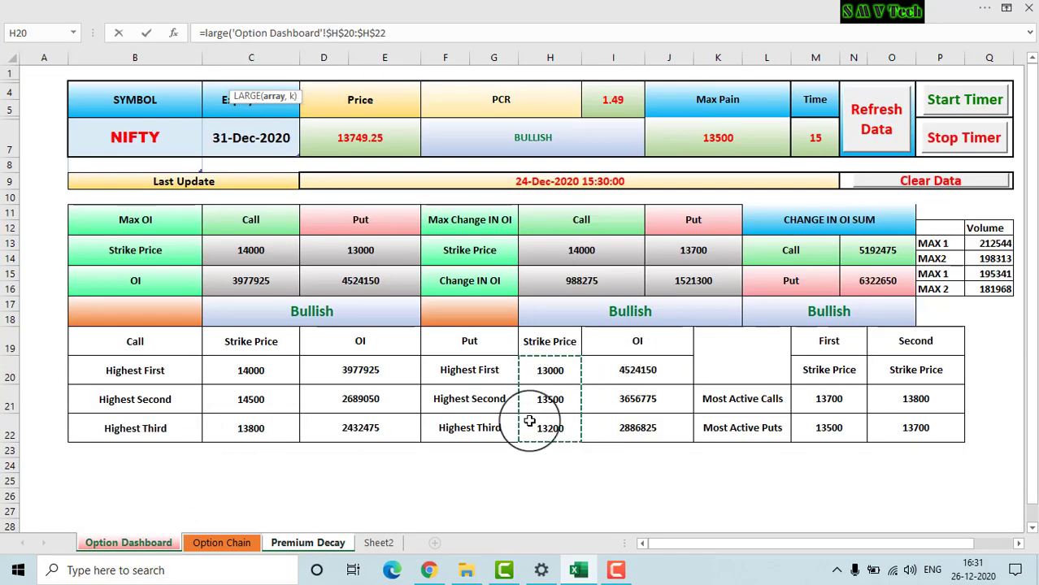
type(",3")
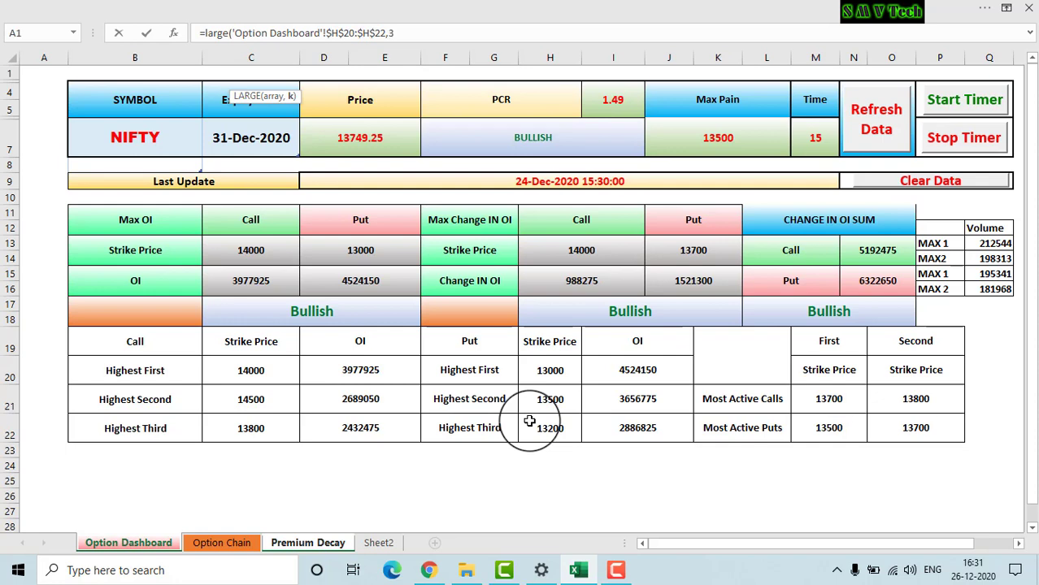
key("Return")
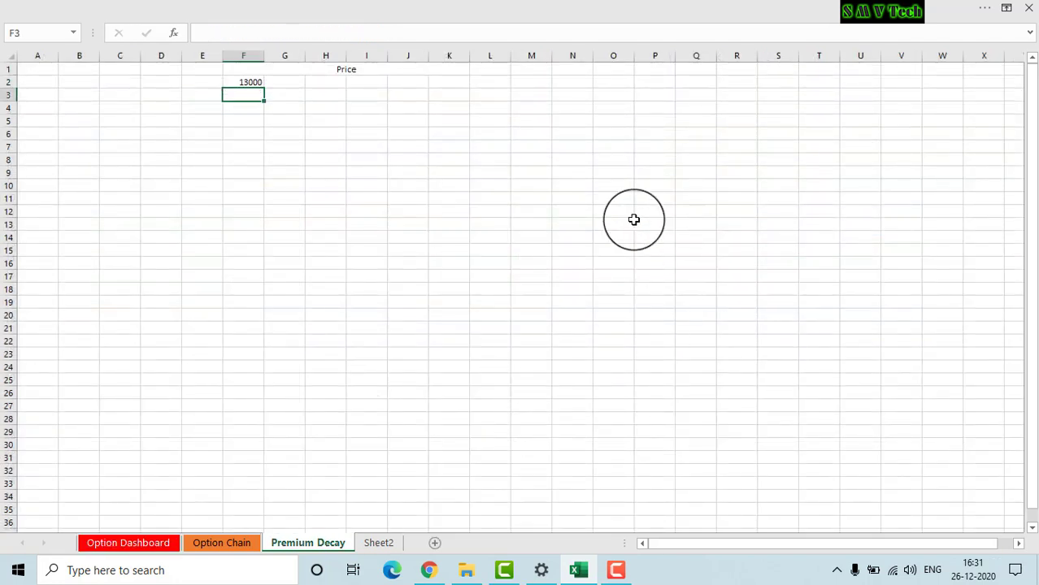
Step: Fill the formula into G2:H2 and set their ranks to 2 and 1, showing 13200 and 13500
left_click(254, 83)
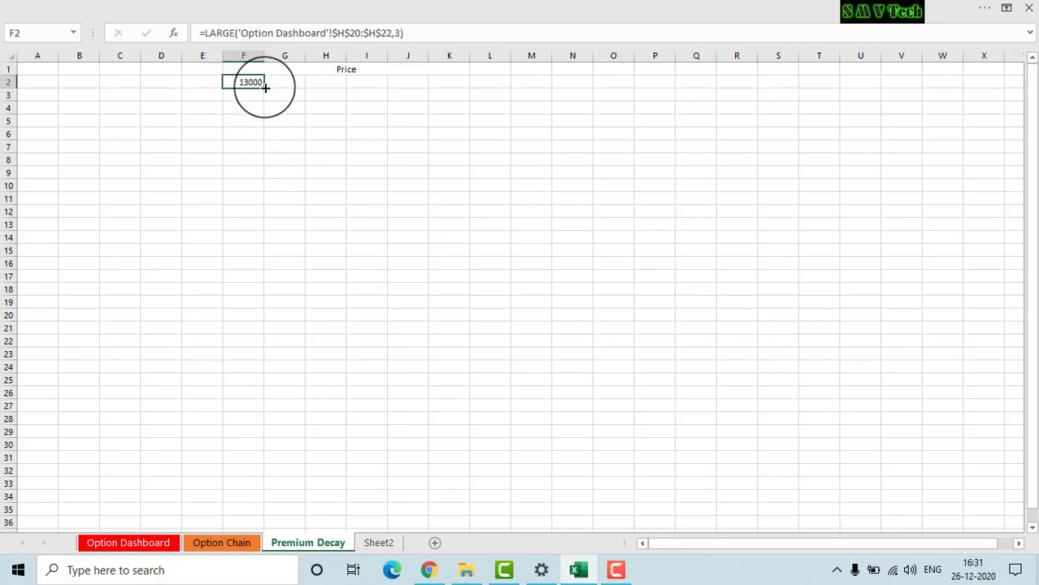
left_click_drag(265, 88, 341, 84)
left_click(297, 82)
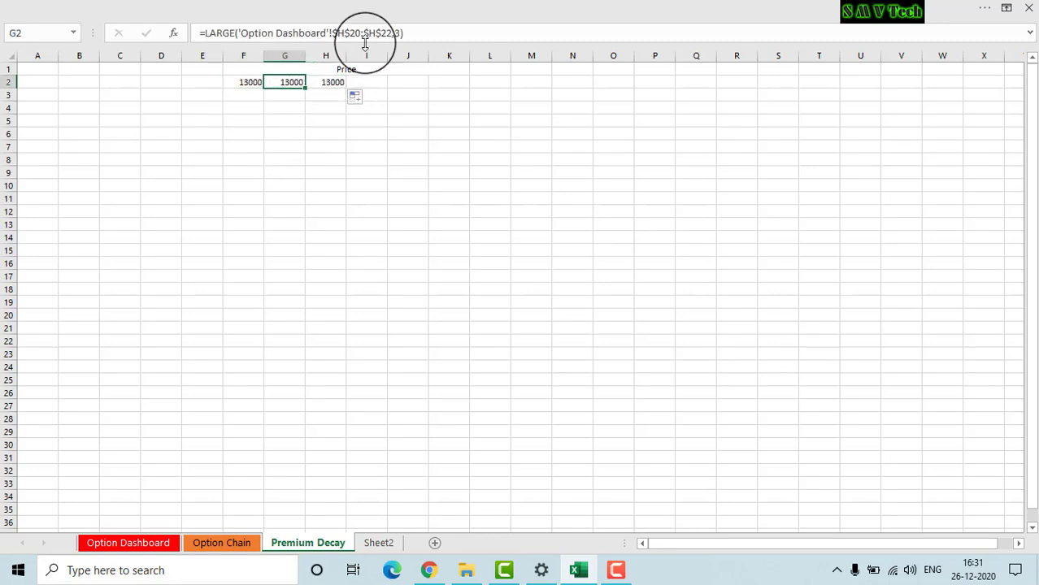
left_click(399, 33)
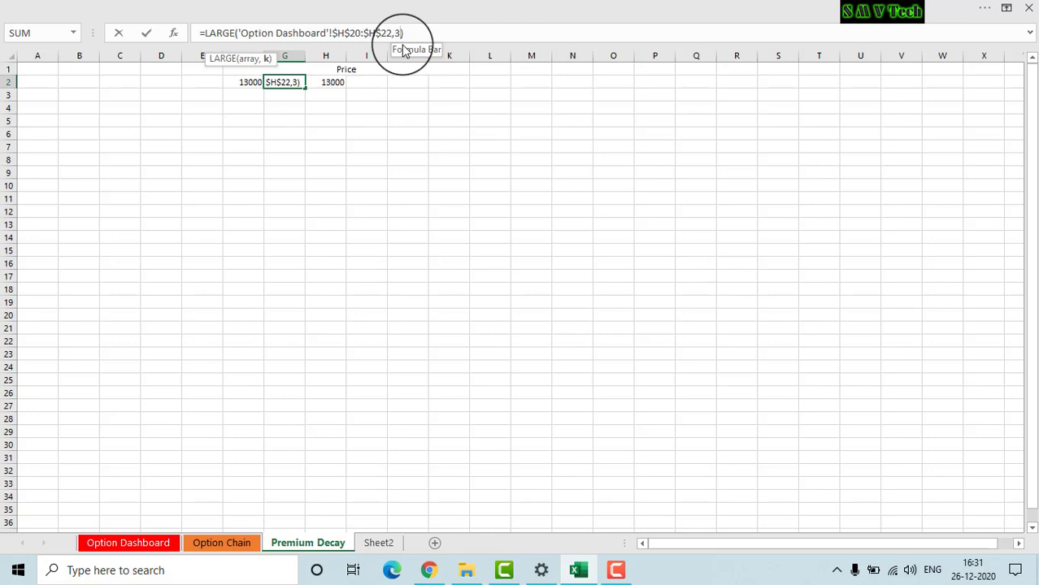
key("BackSpace")
key("Right")
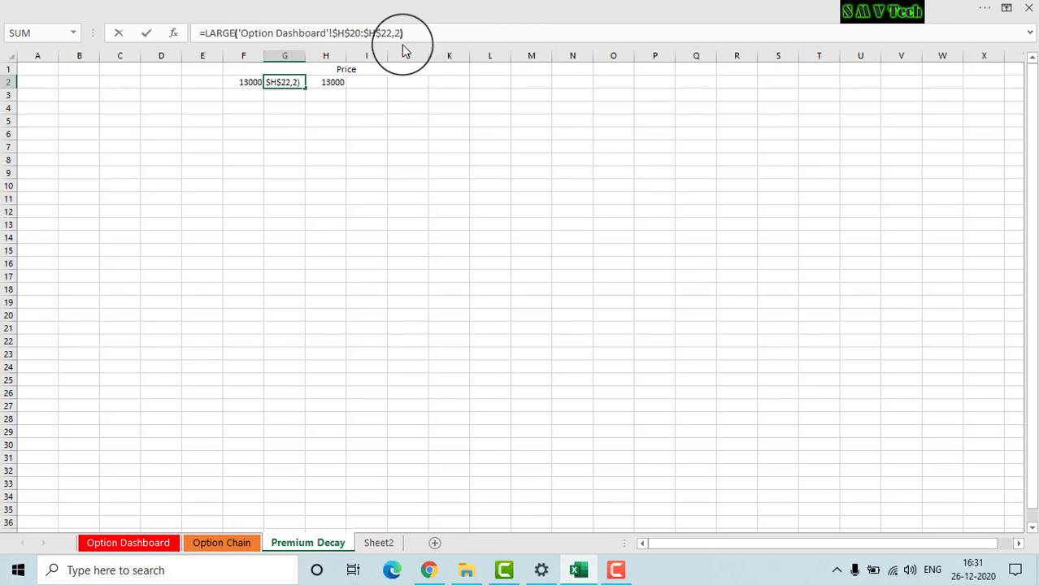
key("Tab")
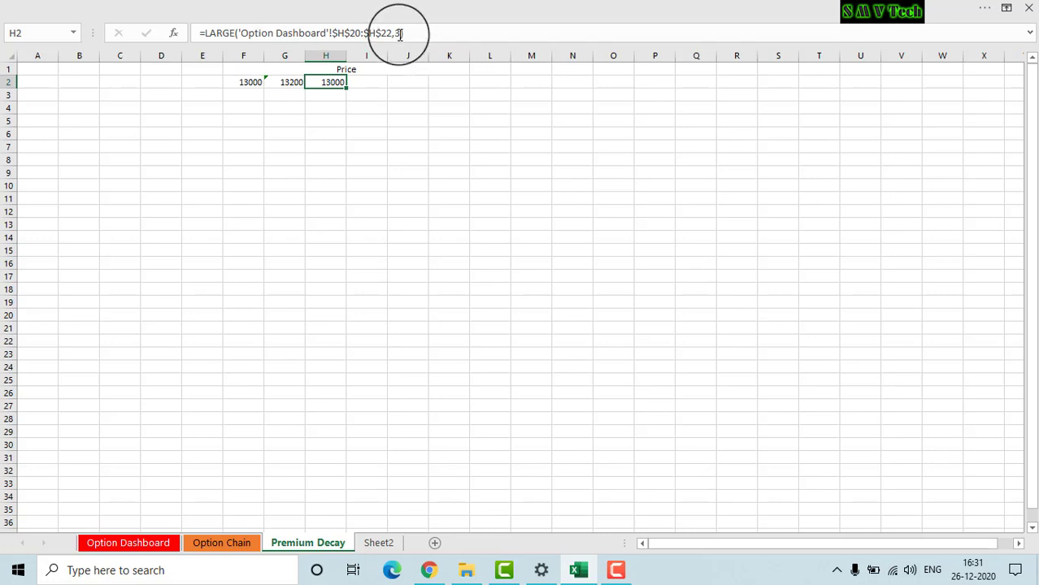
left_click(400, 33)
key("Return")
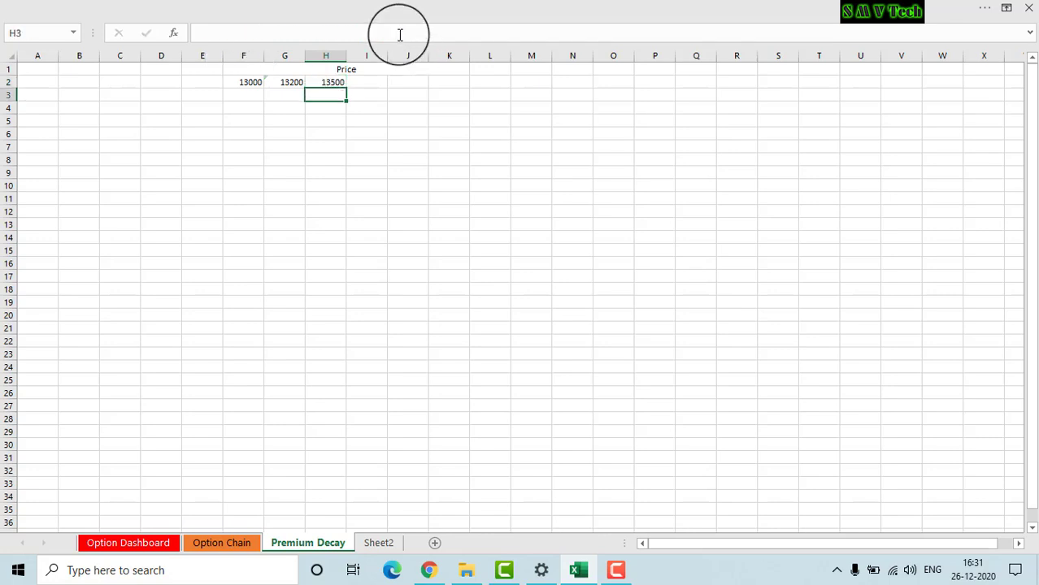
Step: Enter =LARGE('Option Dashboard'!$C$20:$C$22,3) in I2 to get call strike 13800
left_click(369, 82)
type("=")
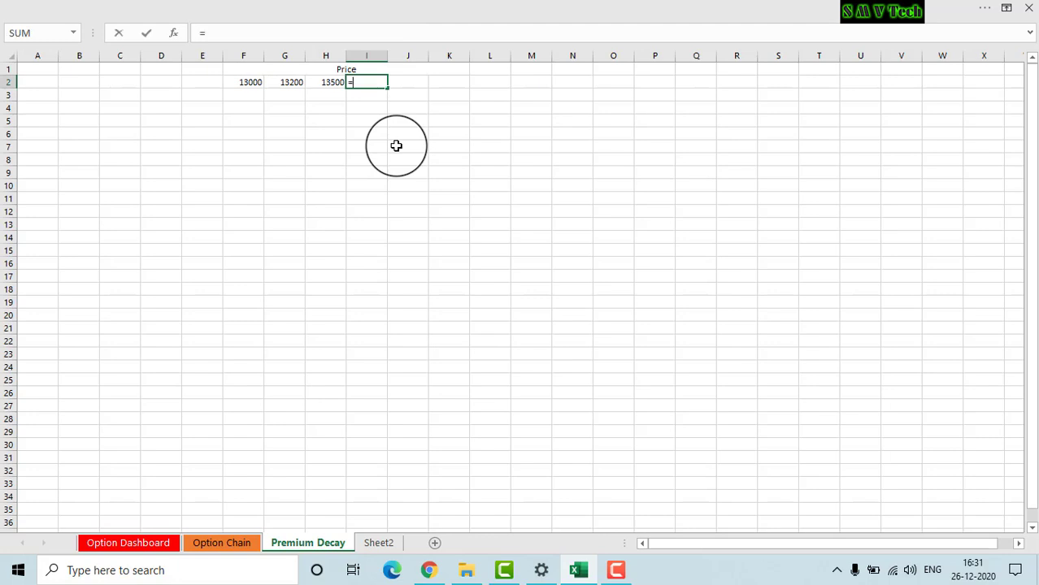
type("large")
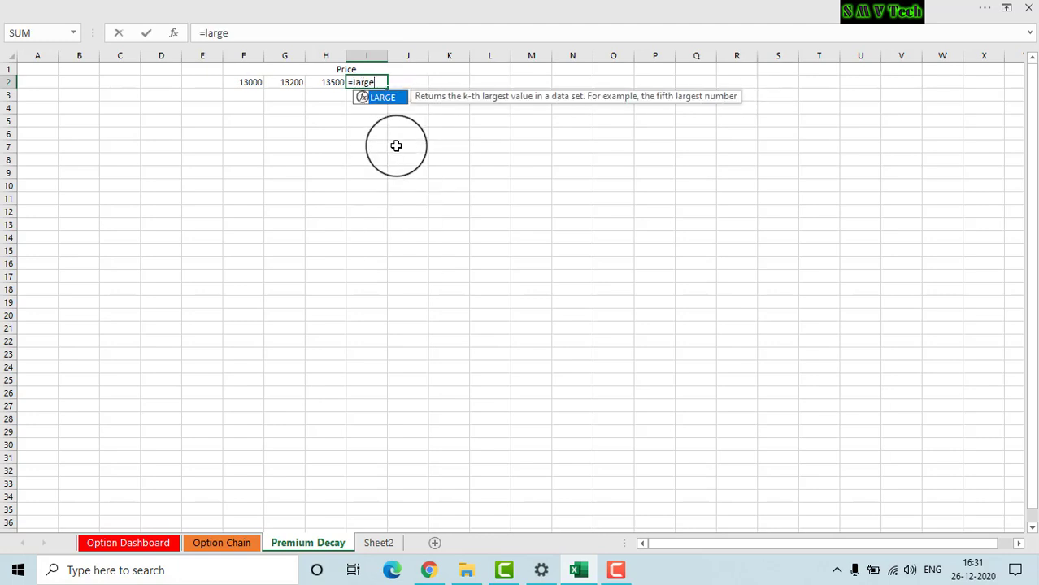
type("(")
left_click(130, 541)
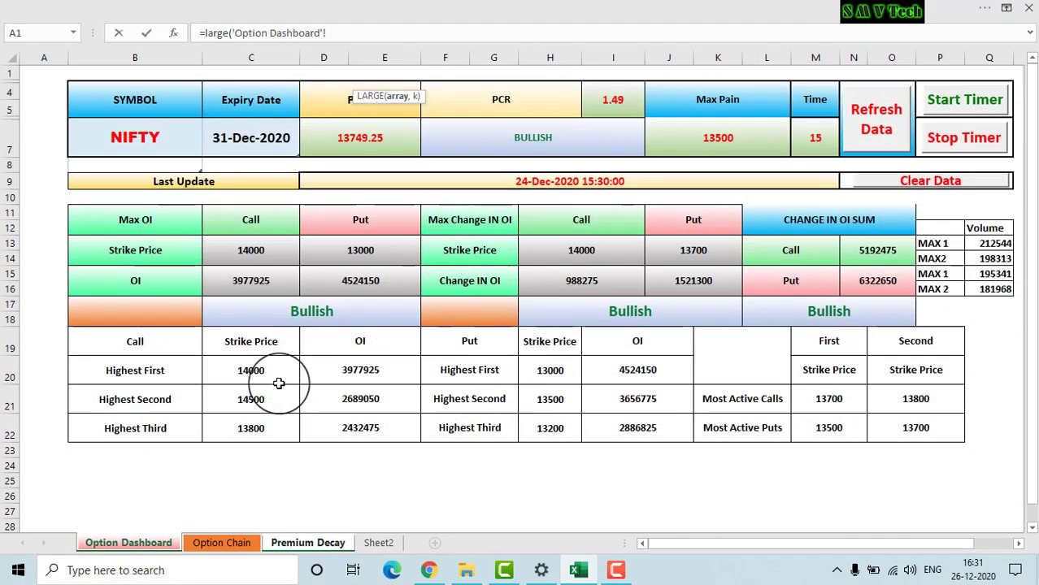
left_click_drag(250, 371, 254, 428)
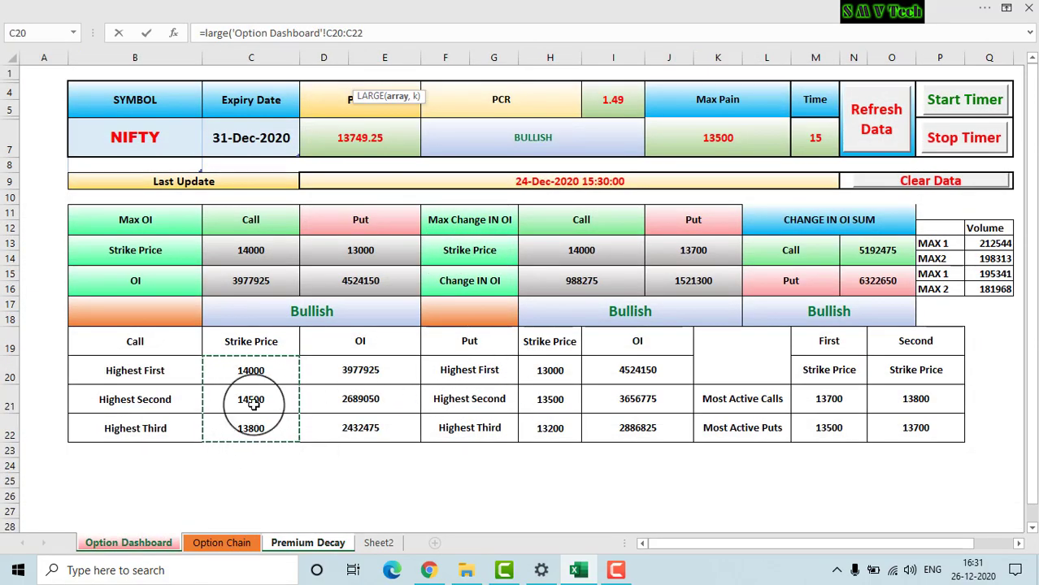
key("F4")
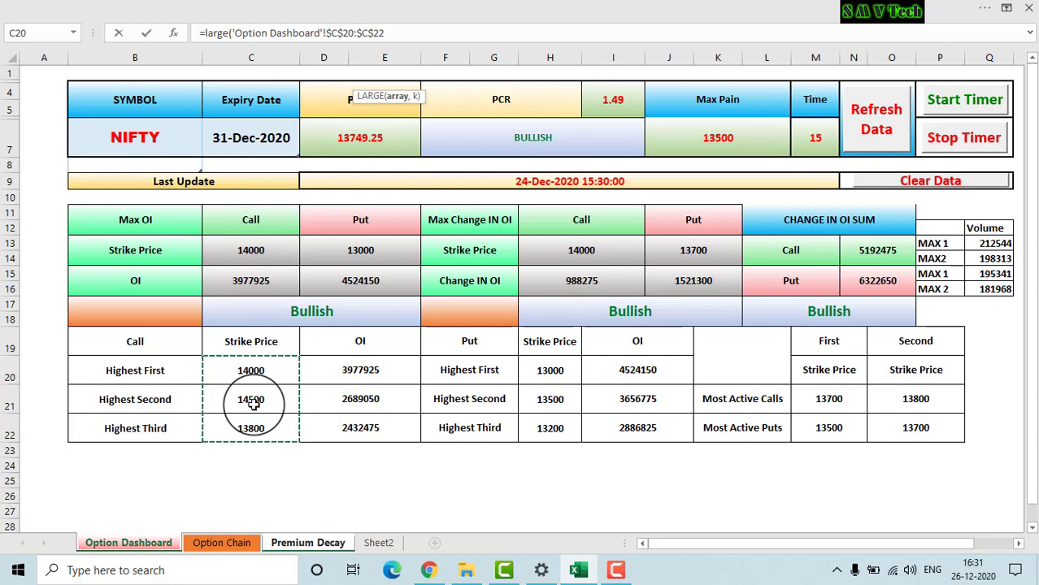
type(",")
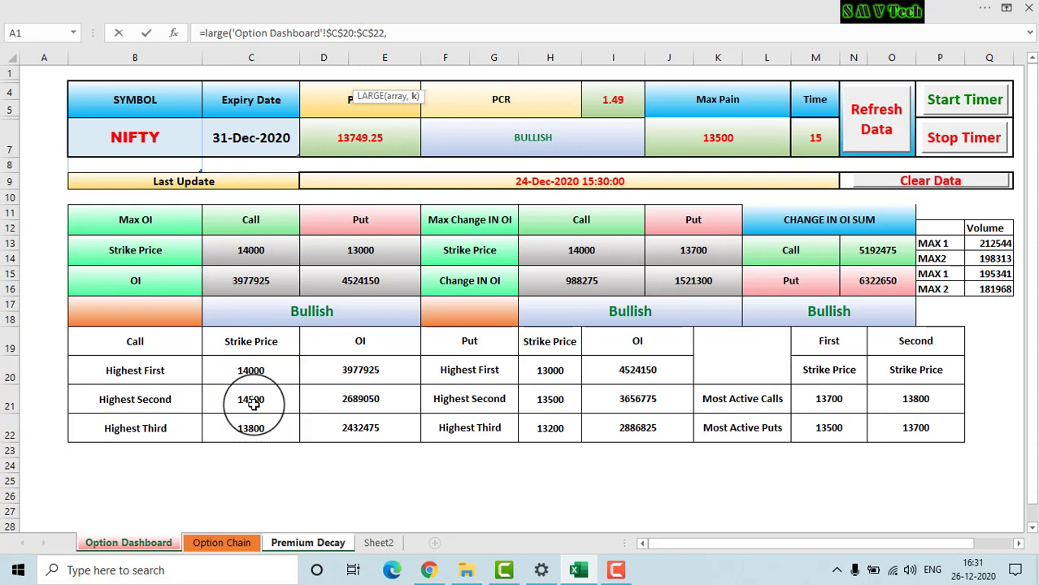
type(")")
key("Return")
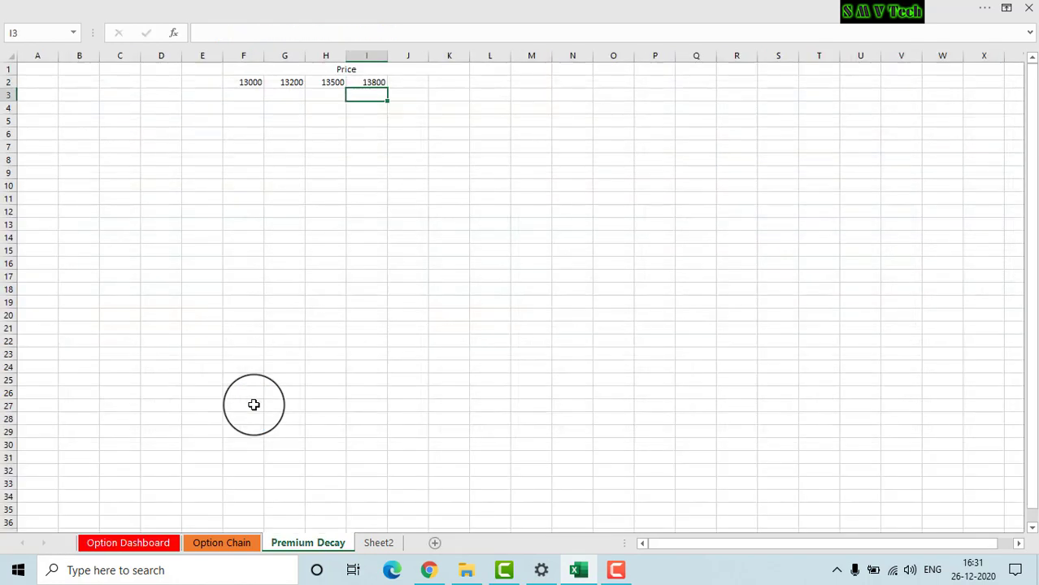
Step: Fill it into J2:K2 and set their ranks to 2 and 1, showing 14000 and 14500
left_click(375, 84)
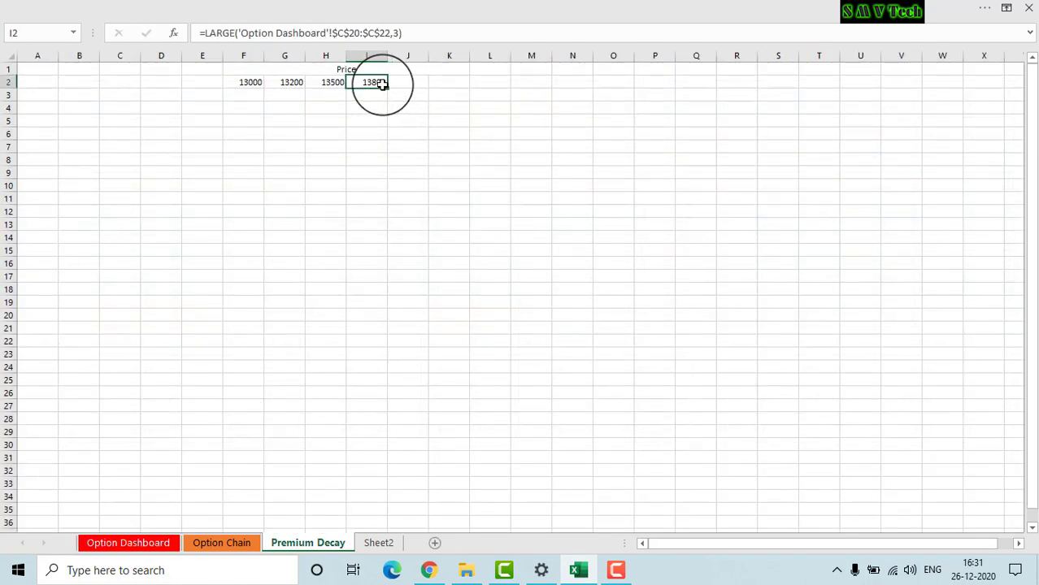
mouse_move(388, 88)
left_mouse_down()
mouse_move(468, 88)
mouse_move(443, 88)
left_mouse_up()
left_click(408, 82)
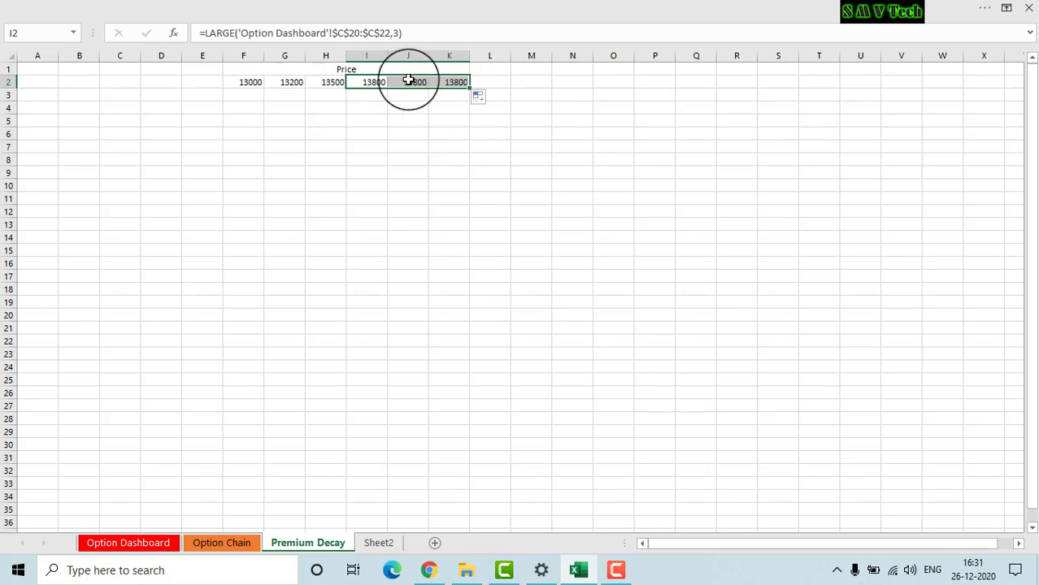
left_click(398, 35)
type("2")
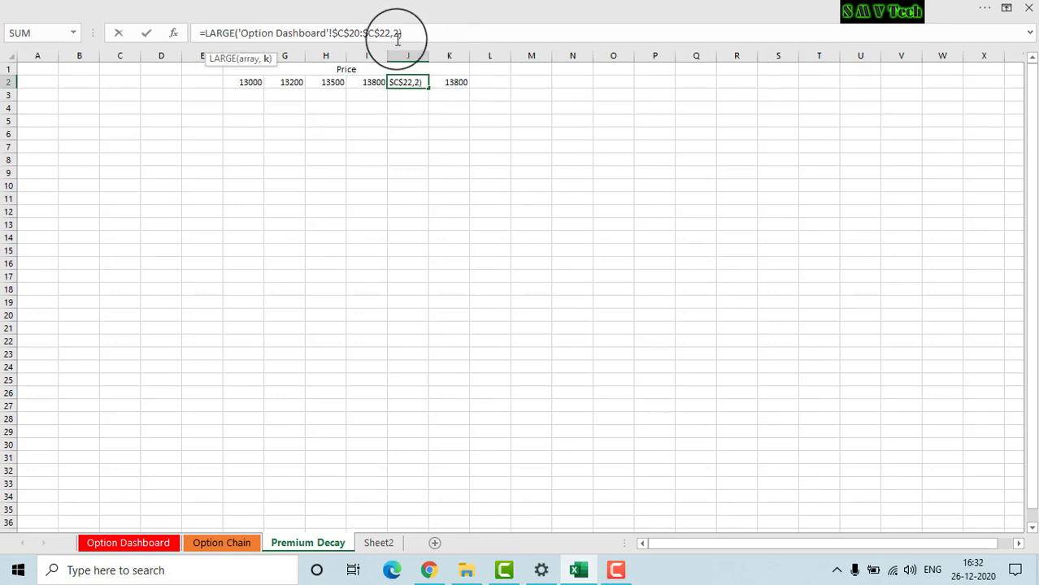
key("Return")
key("Right")
key("Up")
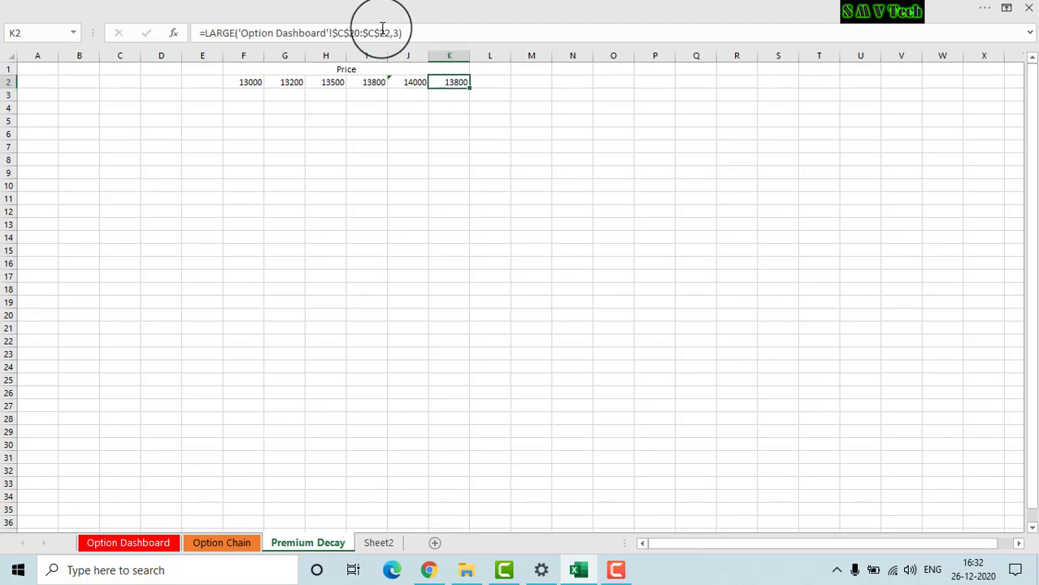
left_click(397, 32)
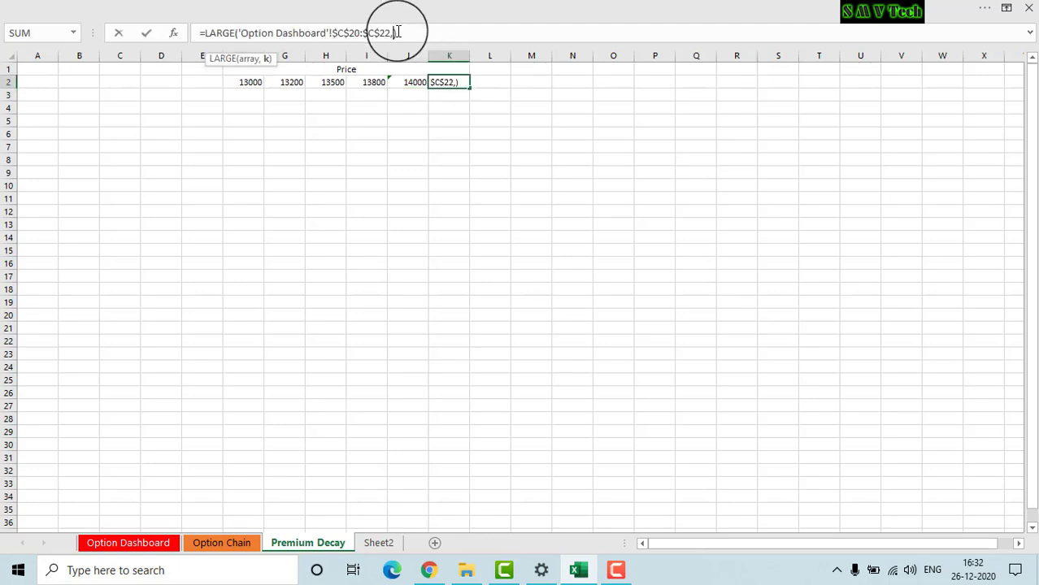
type("1")
key("Return")
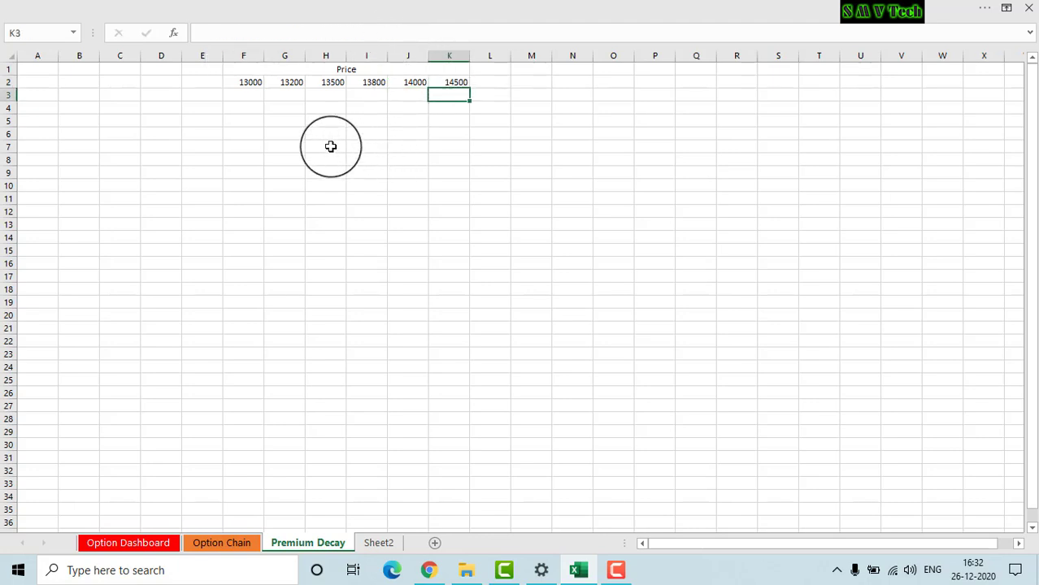
left_click(284, 121)
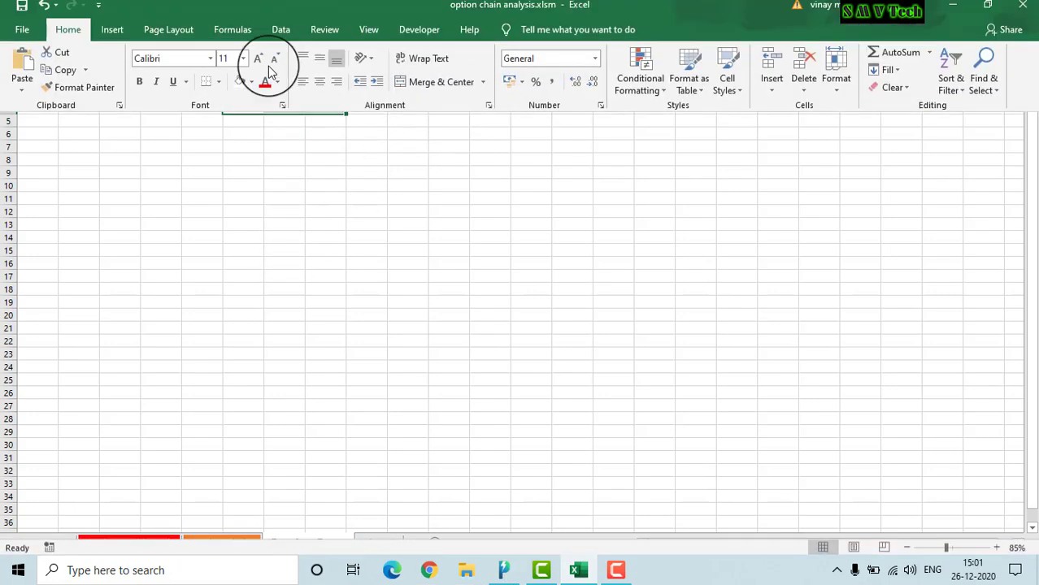
Step: Apply the pink recent fill to F4:H4 and the Light Green standard fill to I4:K4
left_click(253, 91)
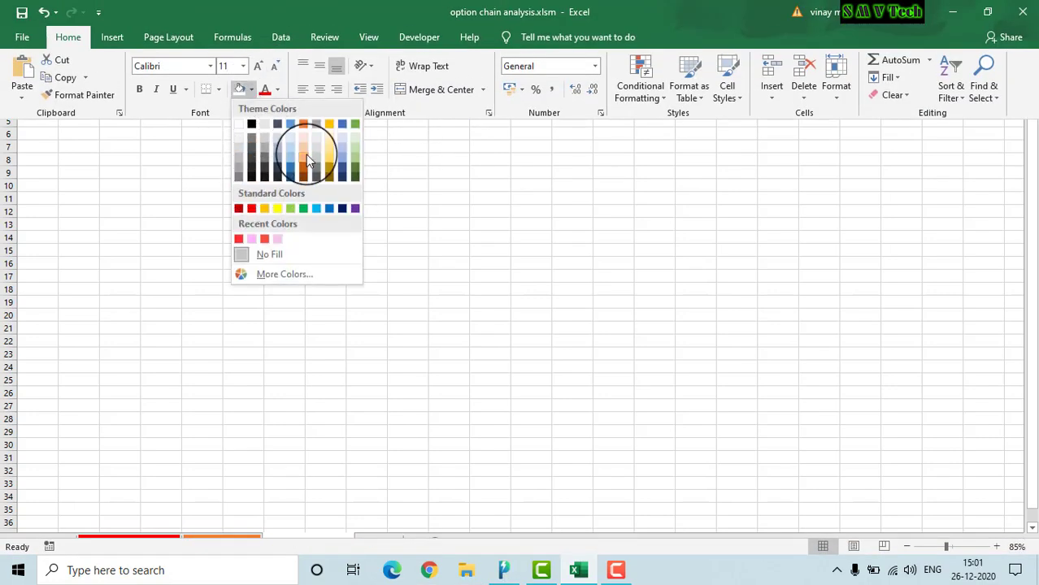
left_click(252, 239)
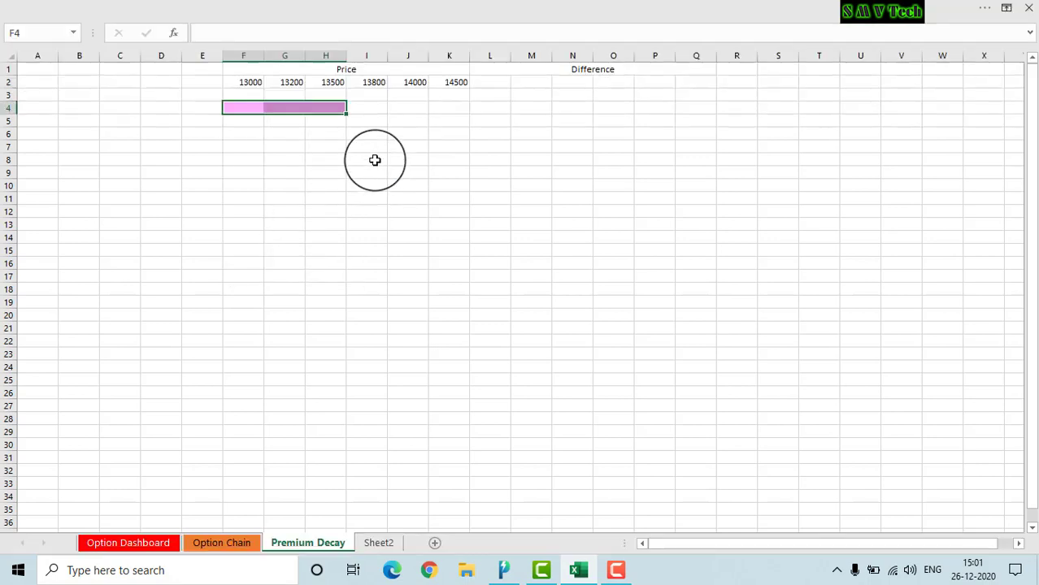
left_click(375, 110)
left_click_drag(376, 110, 448, 108)
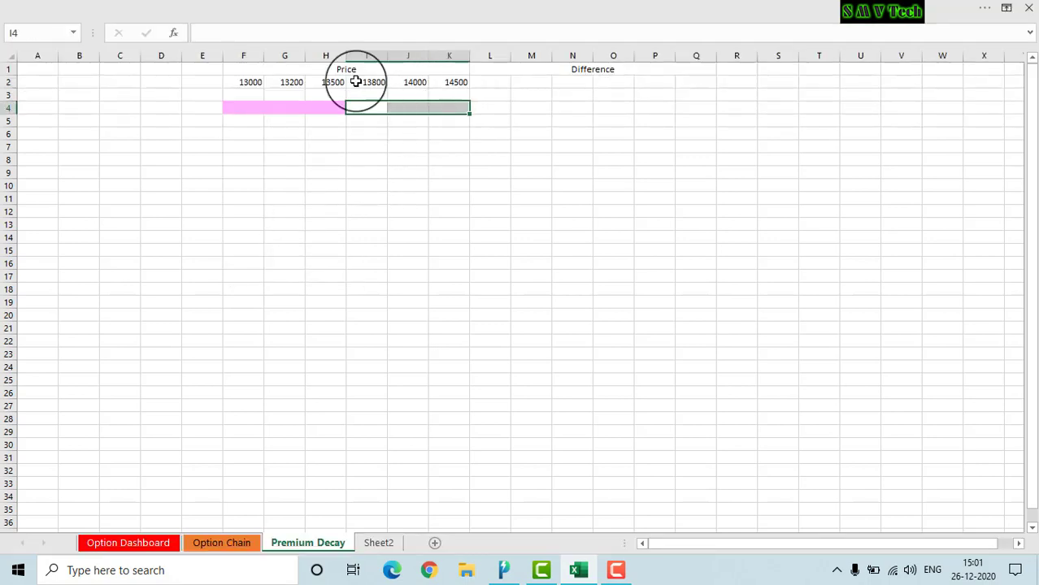
left_click(195, 10)
left_click(251, 89)
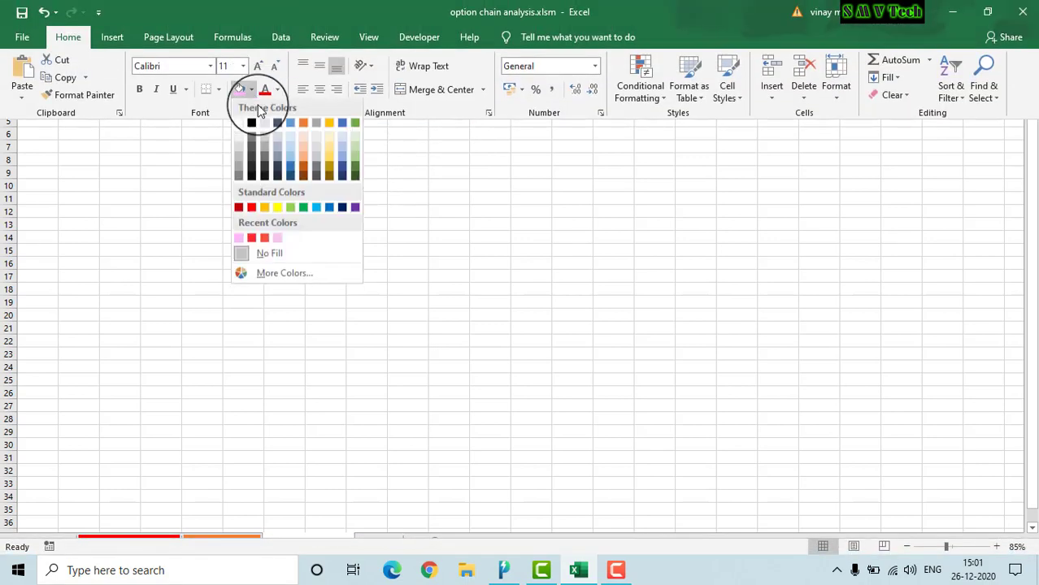
left_click(290, 209)
left_click(392, 204)
left_click(377, 149)
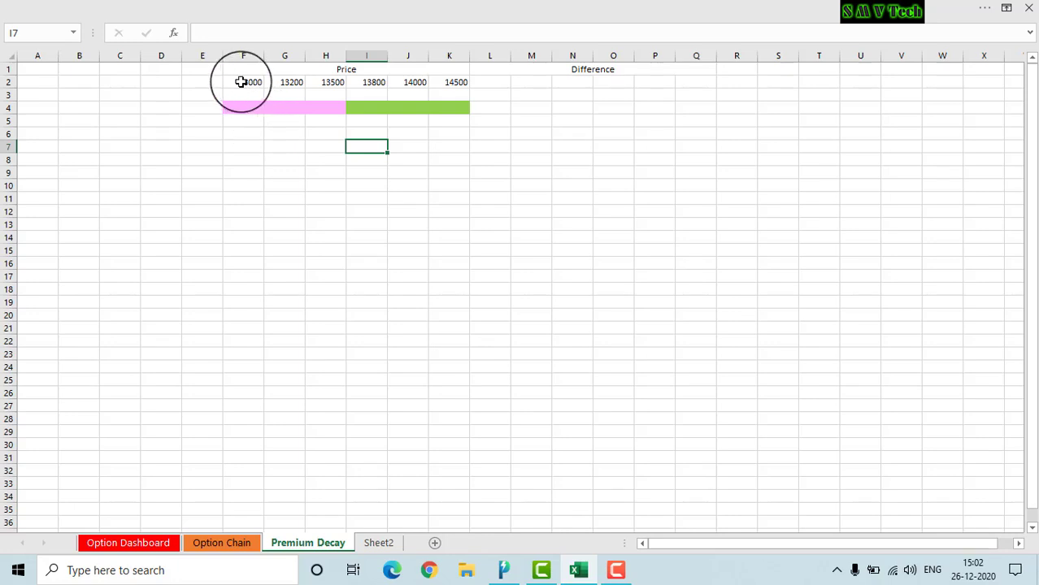
Step: Select strike prices F2:K2 and dismiss the Quick Analysis suggestions that pop up
left_click_drag(240, 82, 443, 82)
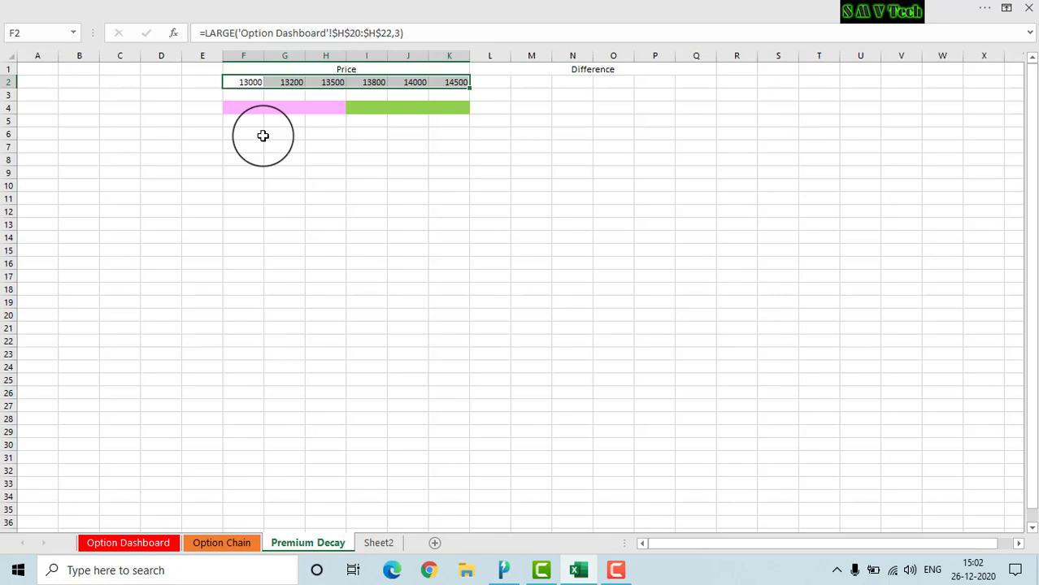
key("ctrl+q")
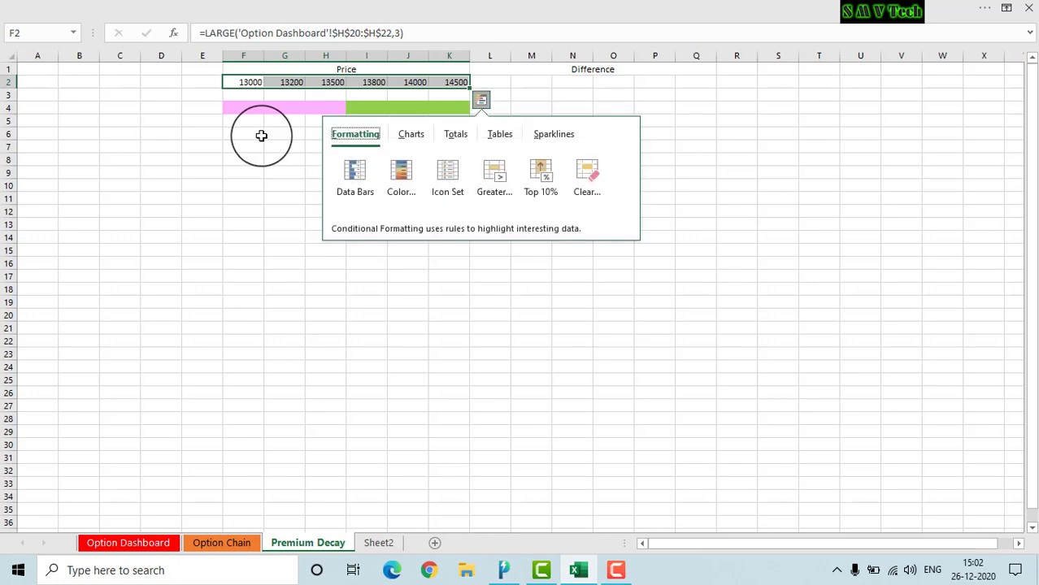
left_click(261, 136)
Step: Copy strikes 13000–14500 from F2:K2 into the coloured F4:K4, then move to Sheet2
left_click(242, 82)
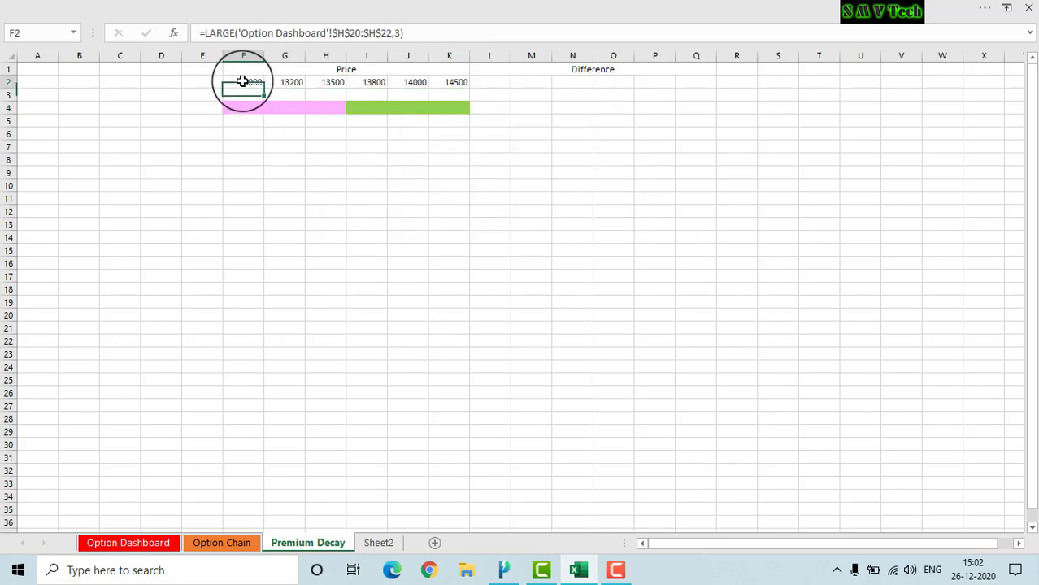
left_click_drag(242, 82, 436, 83)
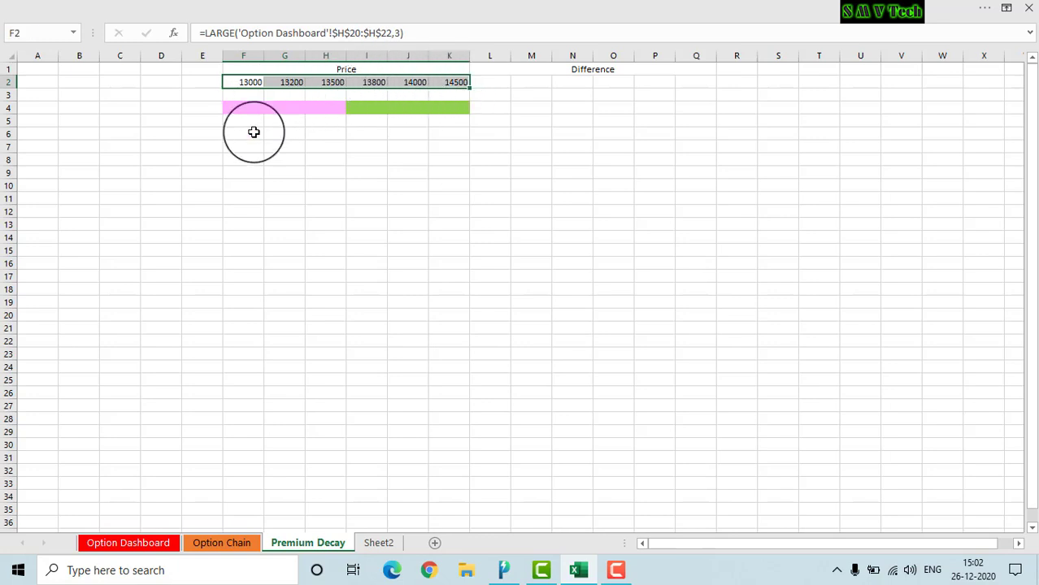
key("ctrl+c")
right_click(243, 109)
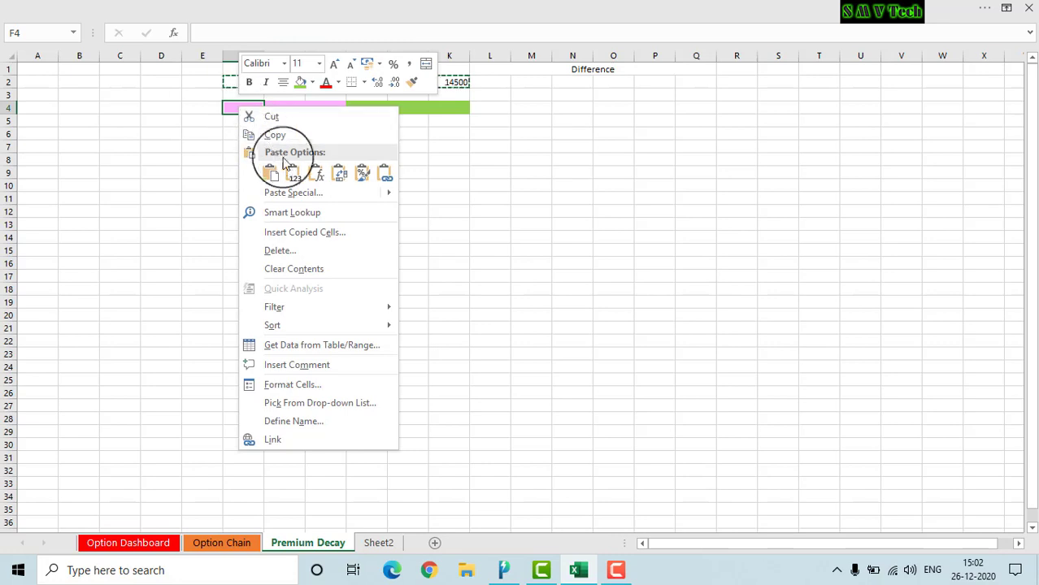
left_click(293, 173)
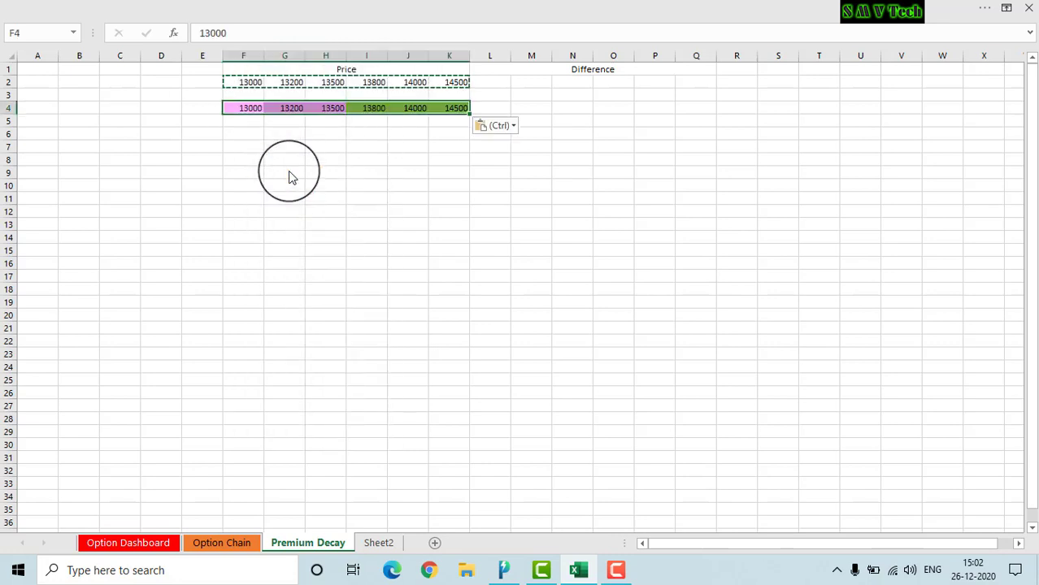
double_click(281, 96)
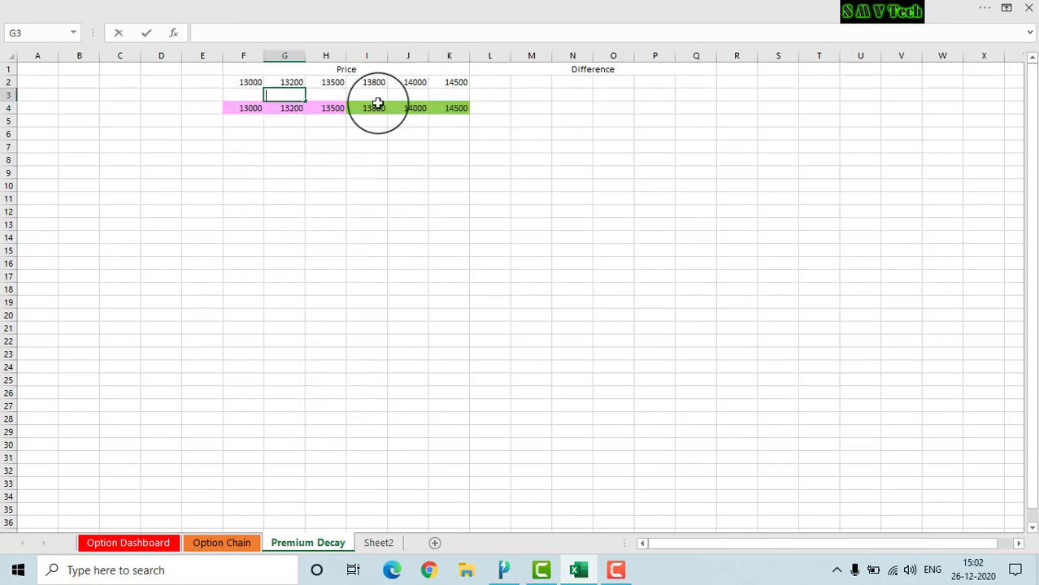
left_click(248, 94)
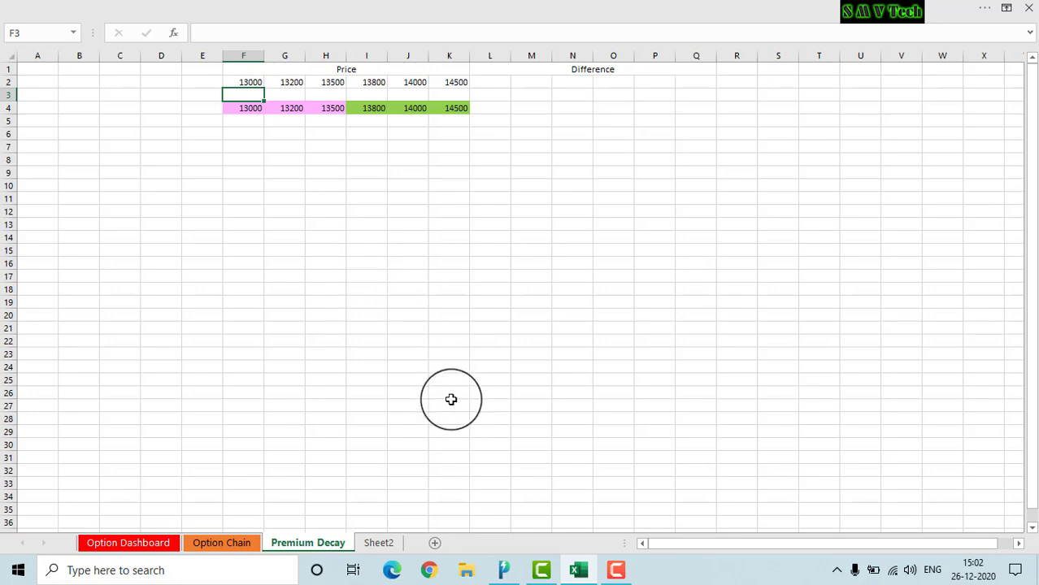
left_click(388, 545)
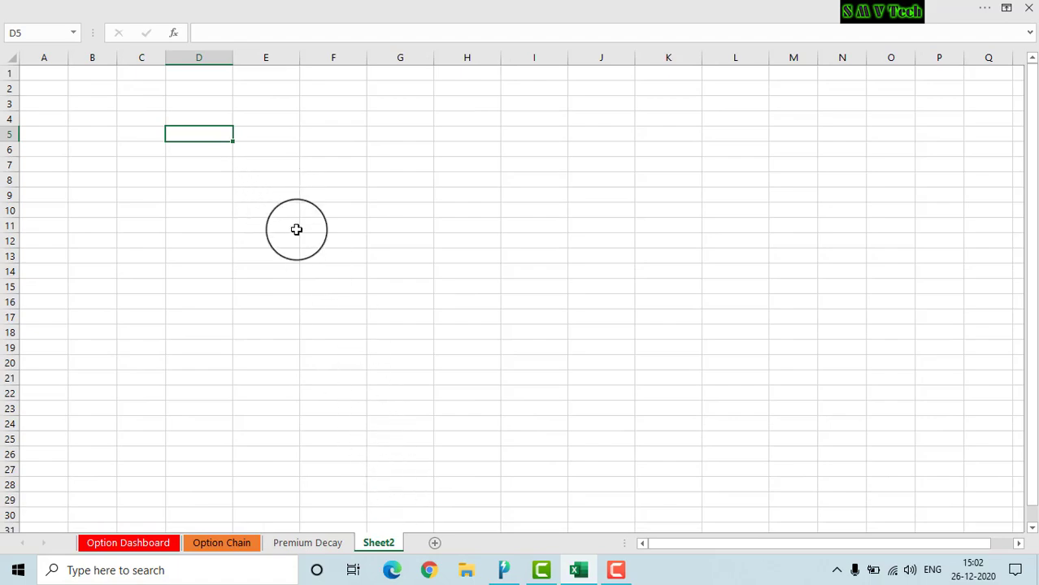
Step: Reopen Indices Analysis > View in Infini Power, link it to Excel, and minimize the app
mouse_move(505, 574)
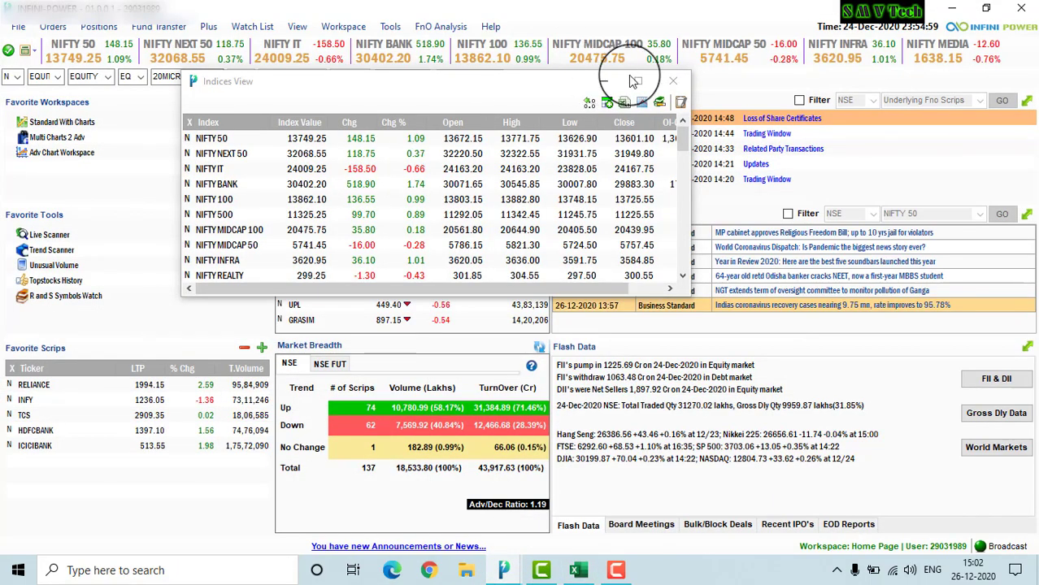
left_click(672, 80)
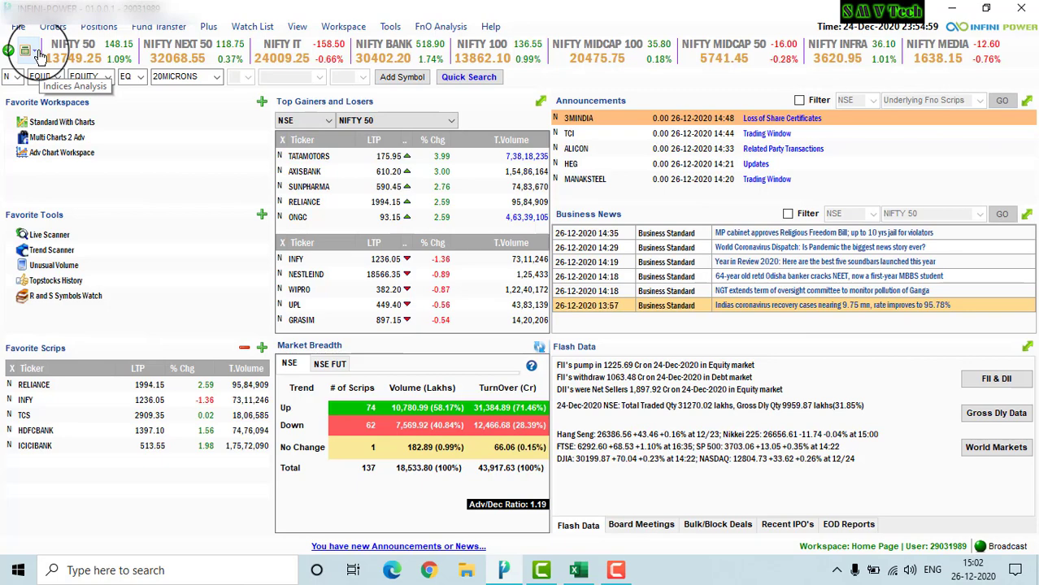
left_click(38, 54)
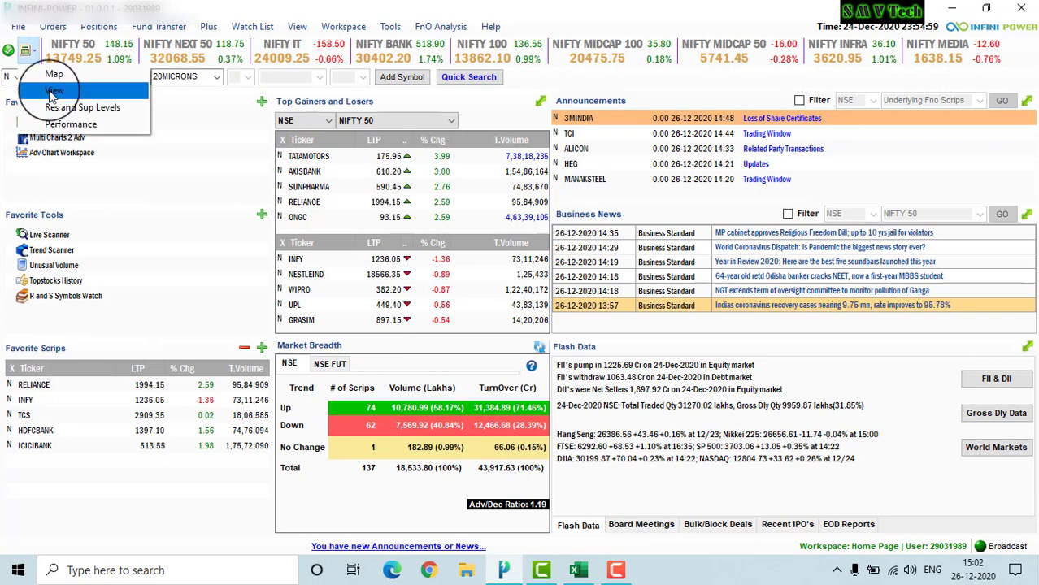
left_click(50, 88)
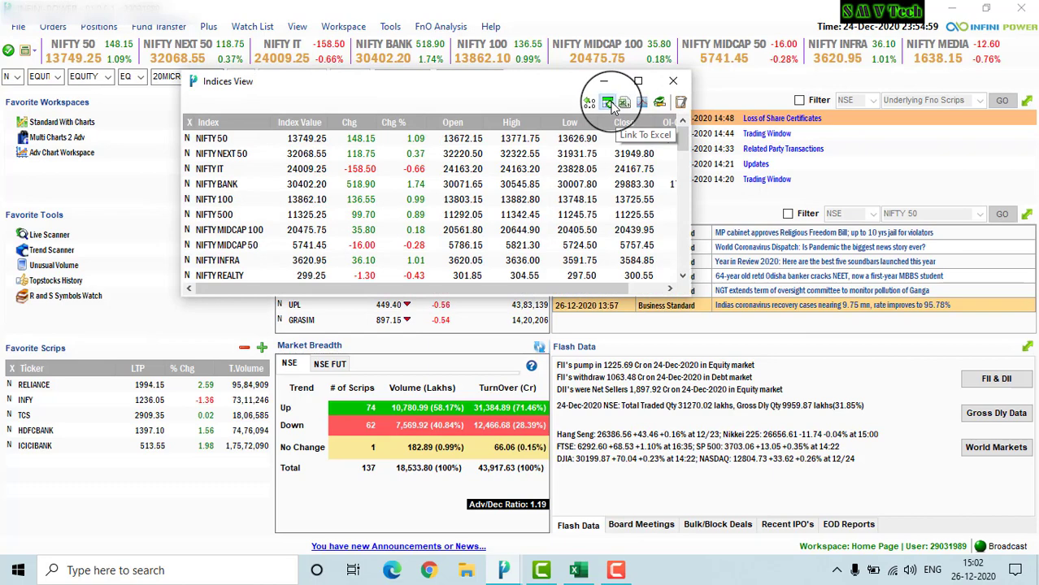
left_click(610, 104)
left_click(624, 447)
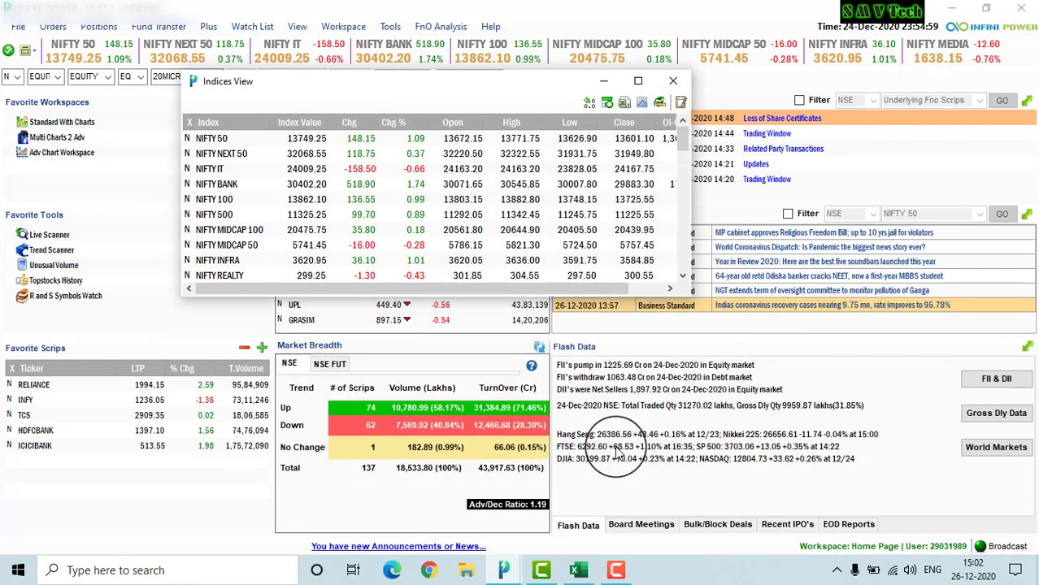
left_click(951, 8)
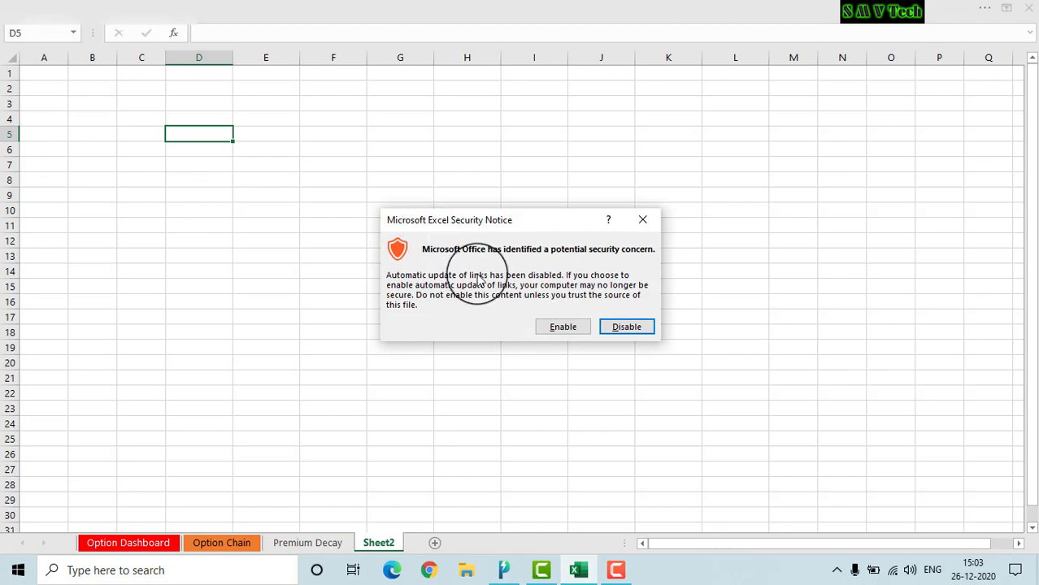
Step: Enable the linked index table and copy its header row D5:M5 up into E4
left_click(552, 331)
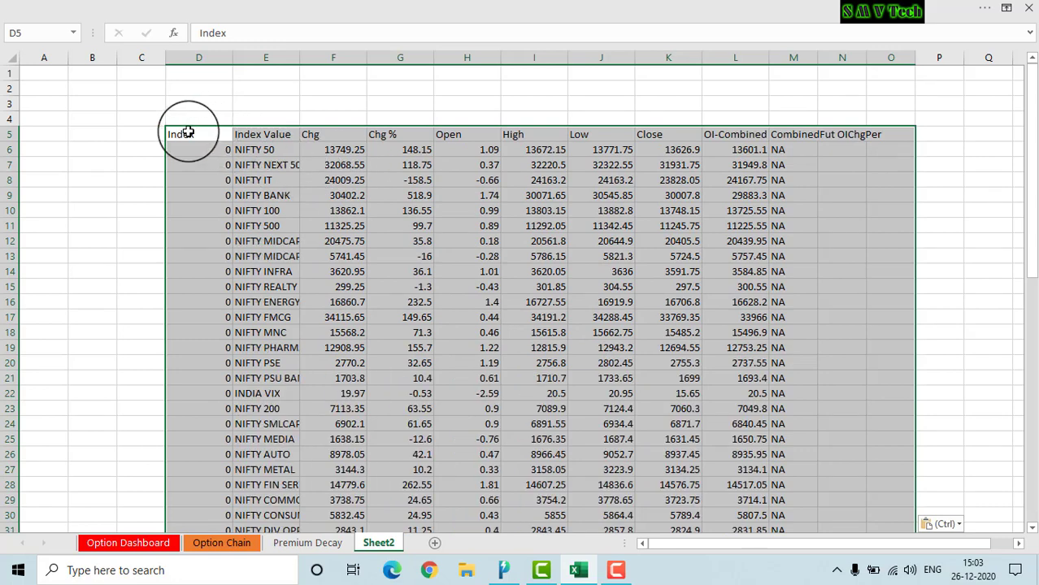
mouse_move(207, 132)
left_mouse_down()
mouse_move(801, 127)
mouse_move(784, 133)
left_mouse_up()
key("ctrl+c")
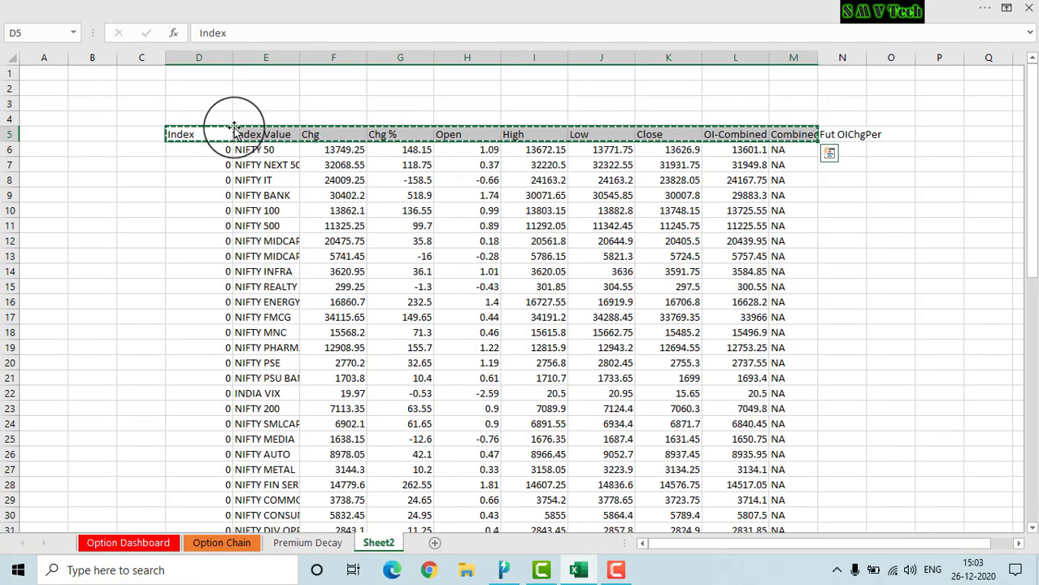
left_click(250, 117)
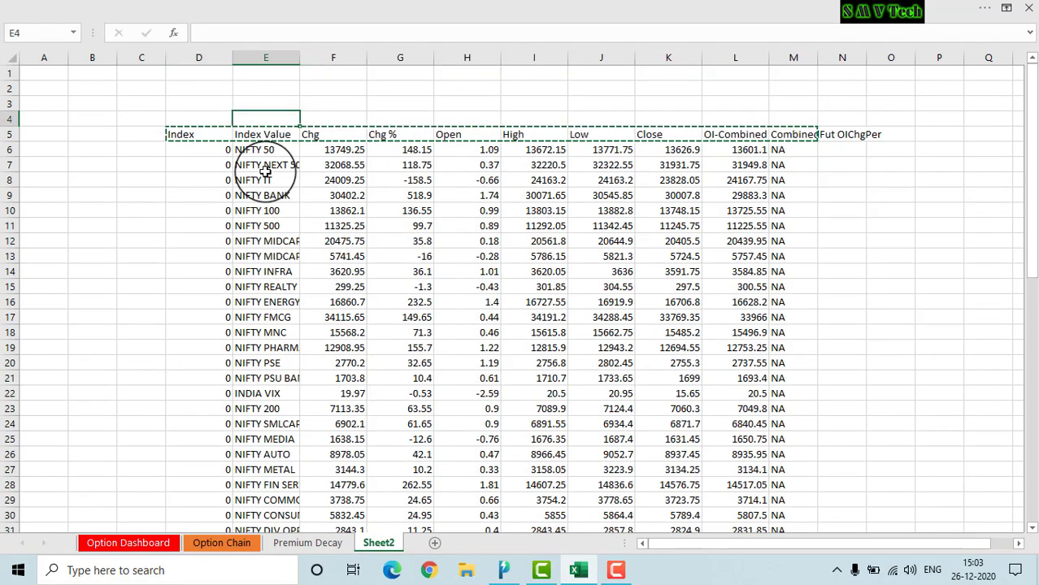
key("ctrl+v")
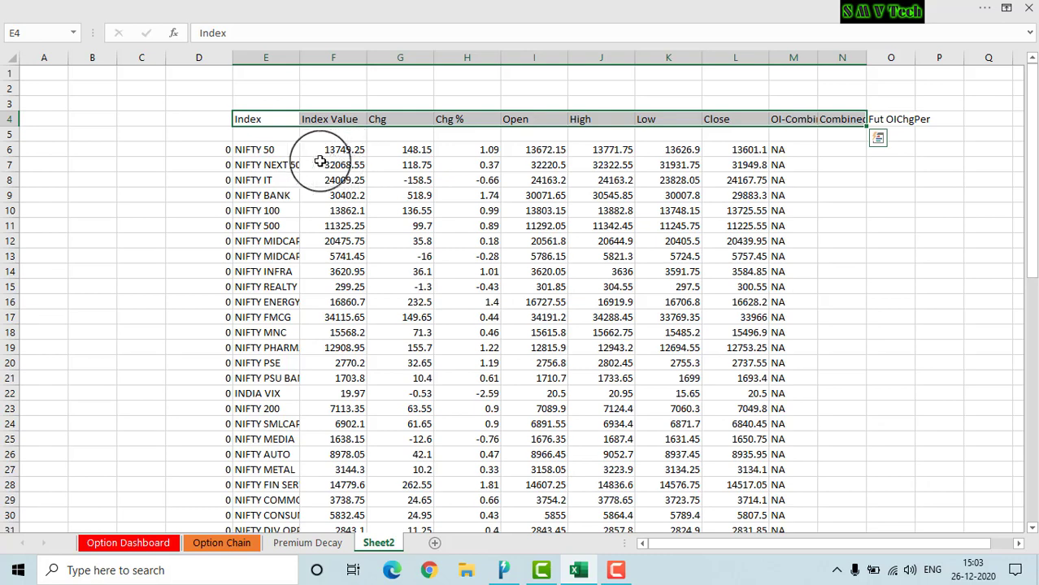
left_click(338, 149)
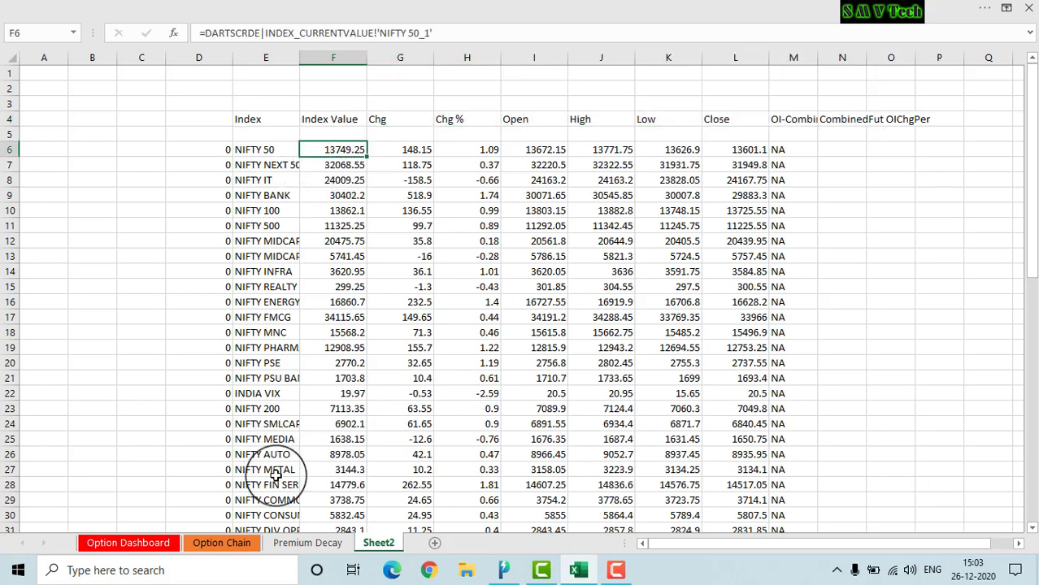
left_click(284, 545)
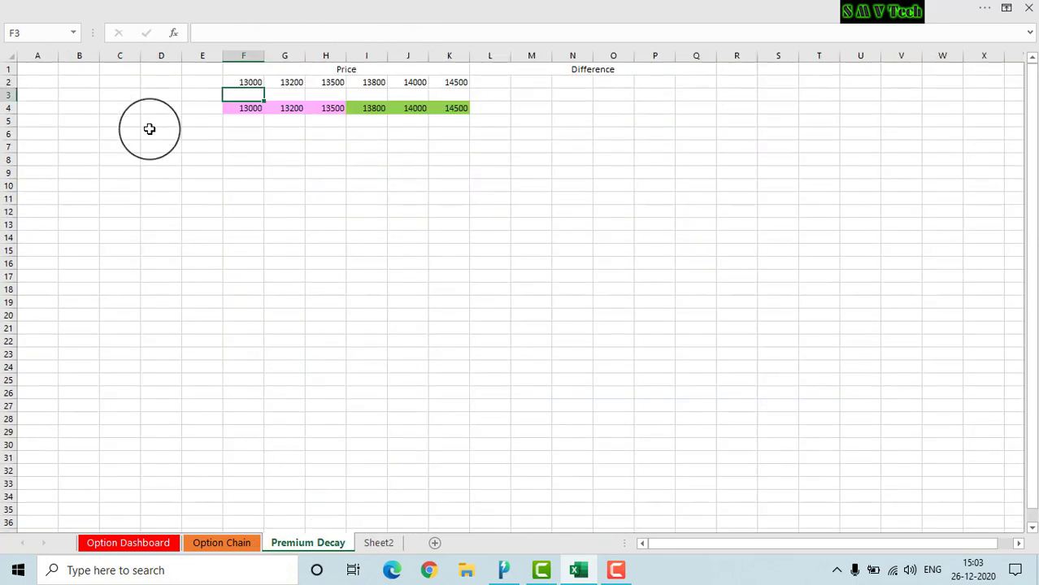
Step: Head B1 LTP and C1 Open price, and paste the live NIFTY 50 value 13749.25 into B2
left_click(73, 73)
type("LTP")
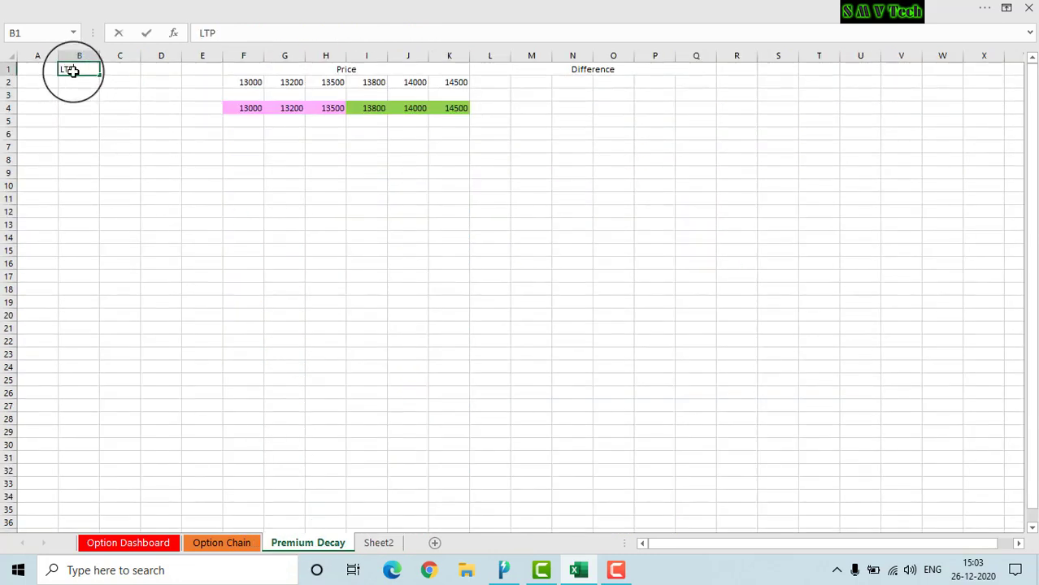
key("Tab")
type("Open price")
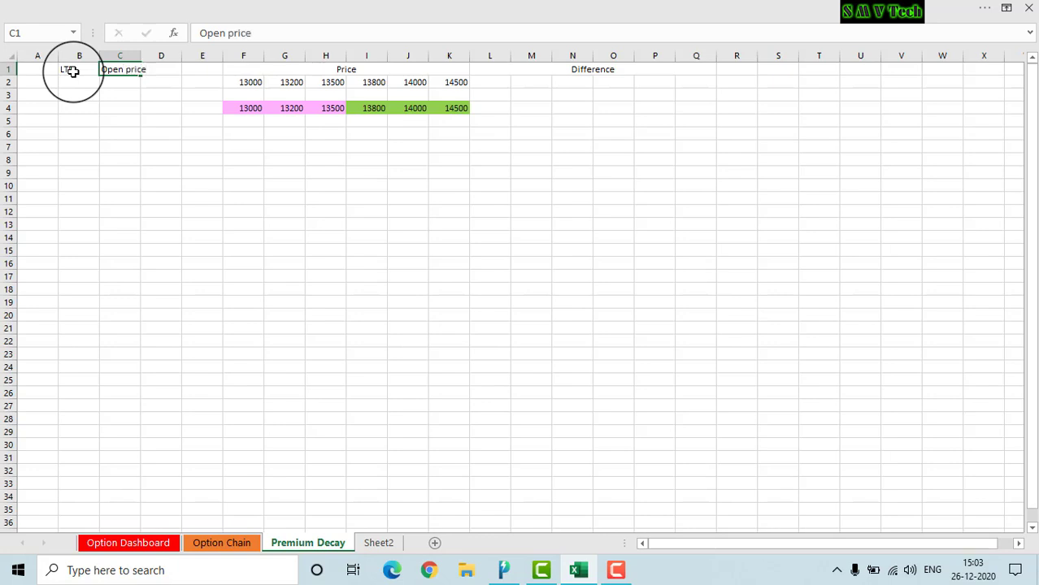
key("Down")
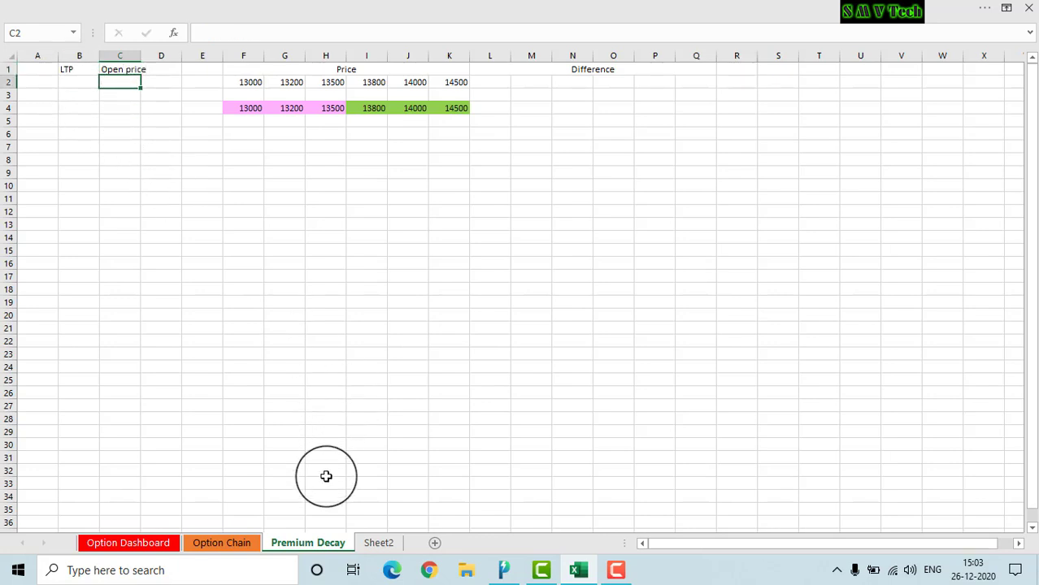
left_click(378, 543)
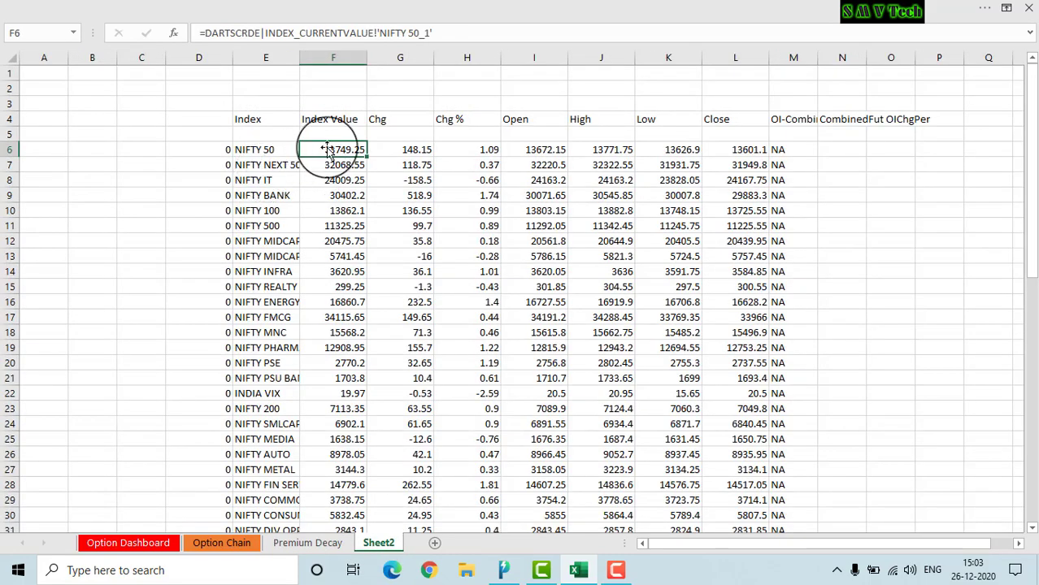
key("ctrl+c")
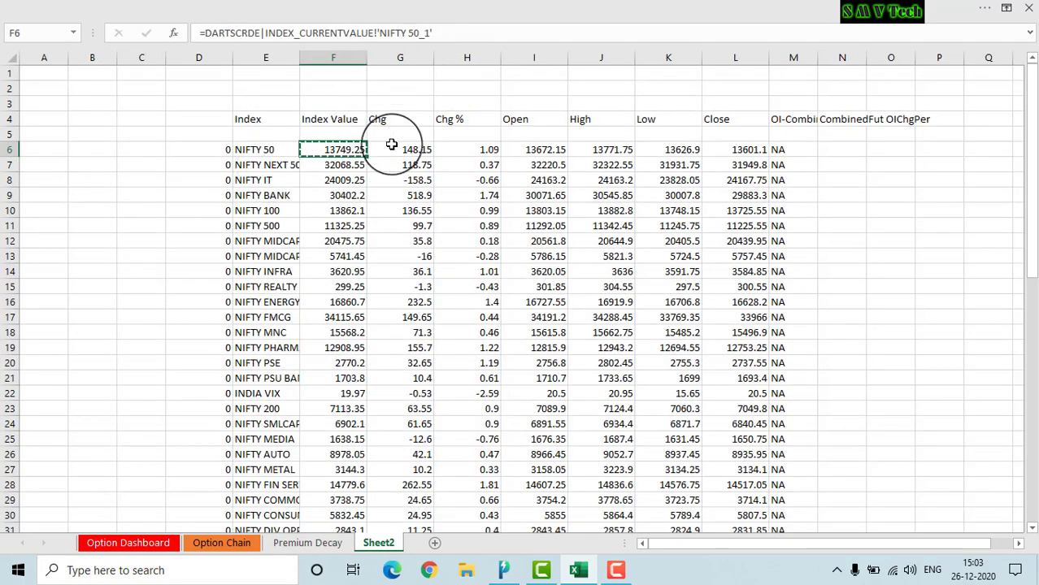
left_click(307, 543)
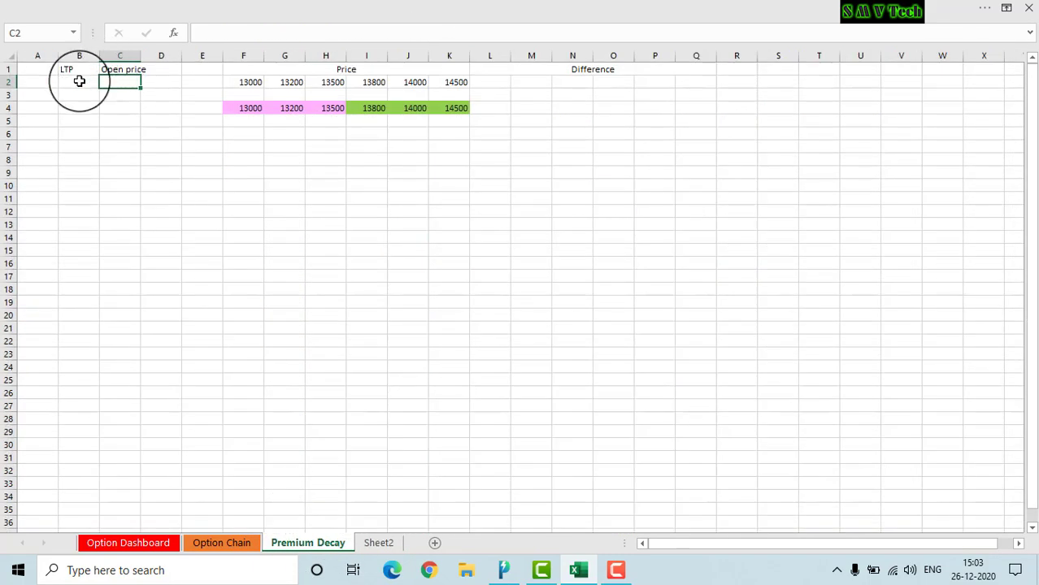
left_click(78, 82)
right_click(79, 81)
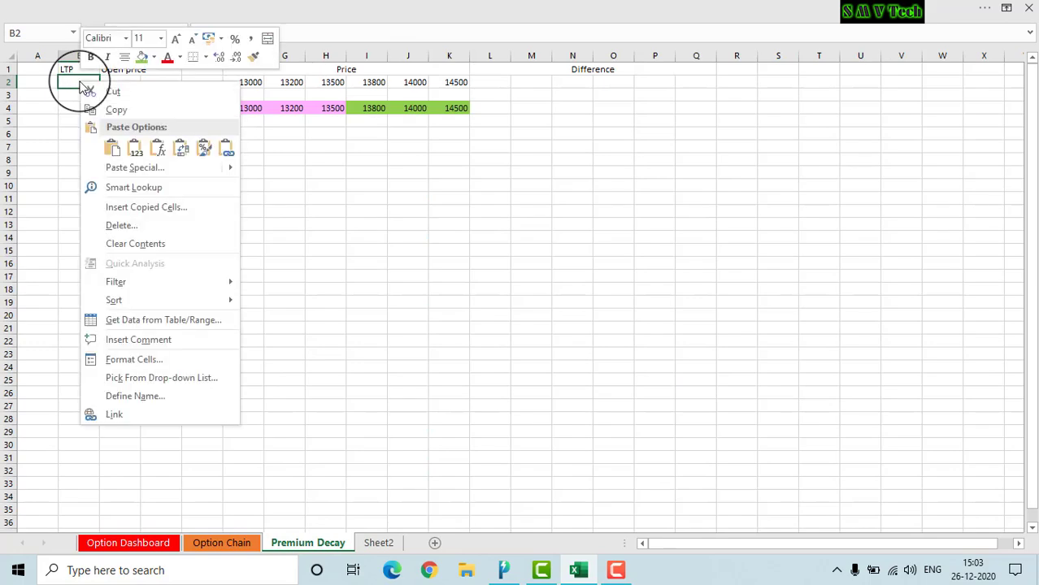
left_click(157, 144)
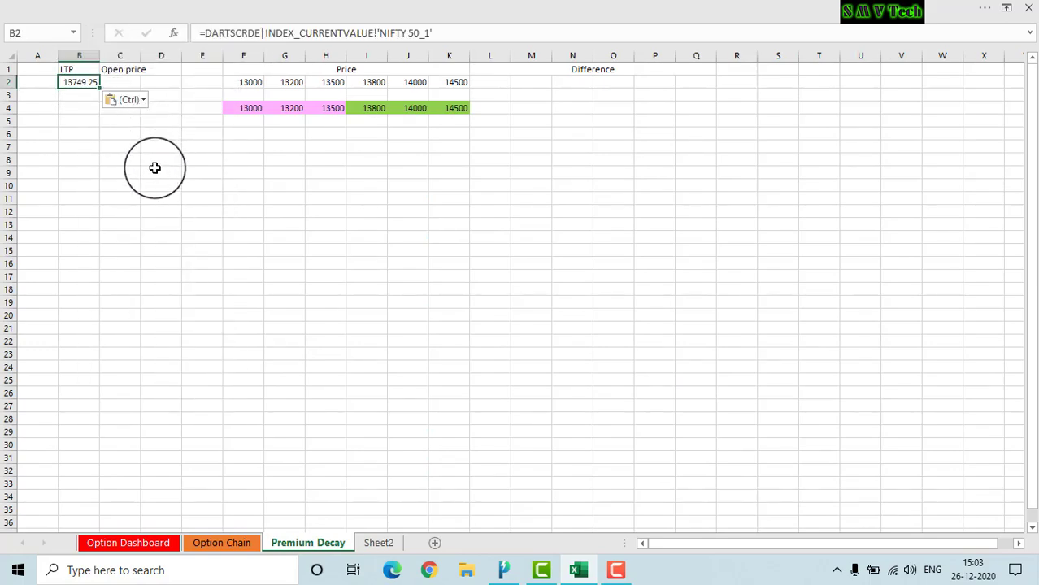
Step: Paste the NIFTY 50 open price 13672.15 from Sheet2 I6 into C2
left_click(378, 543)
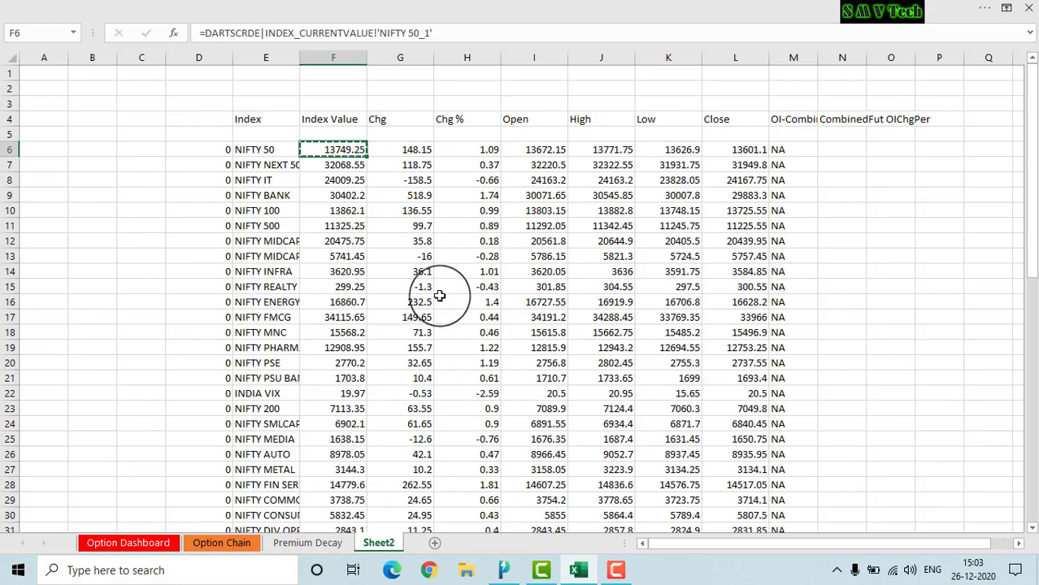
left_click(536, 149)
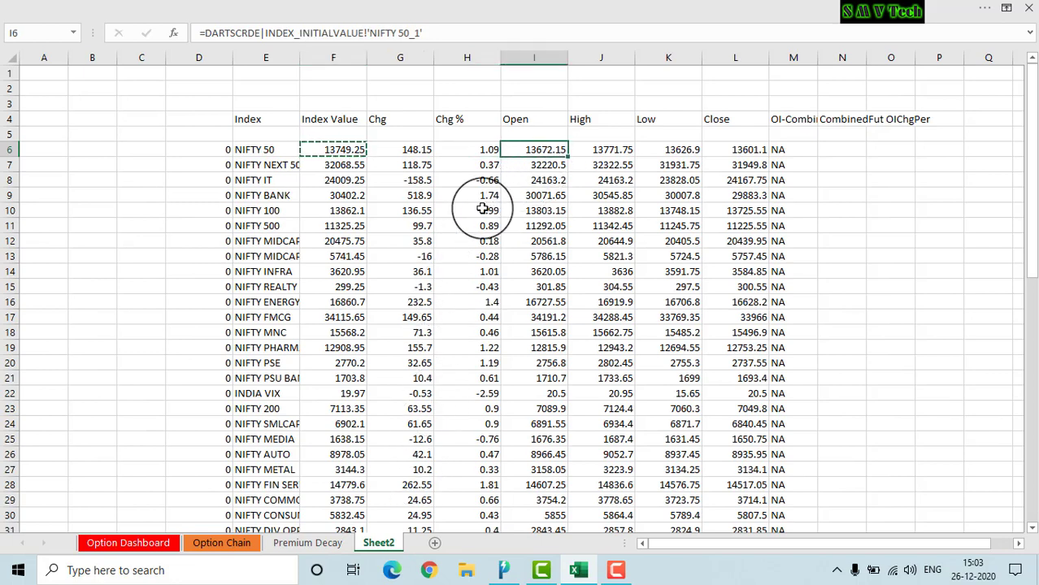
left_click(294, 544)
left_click(119, 82)
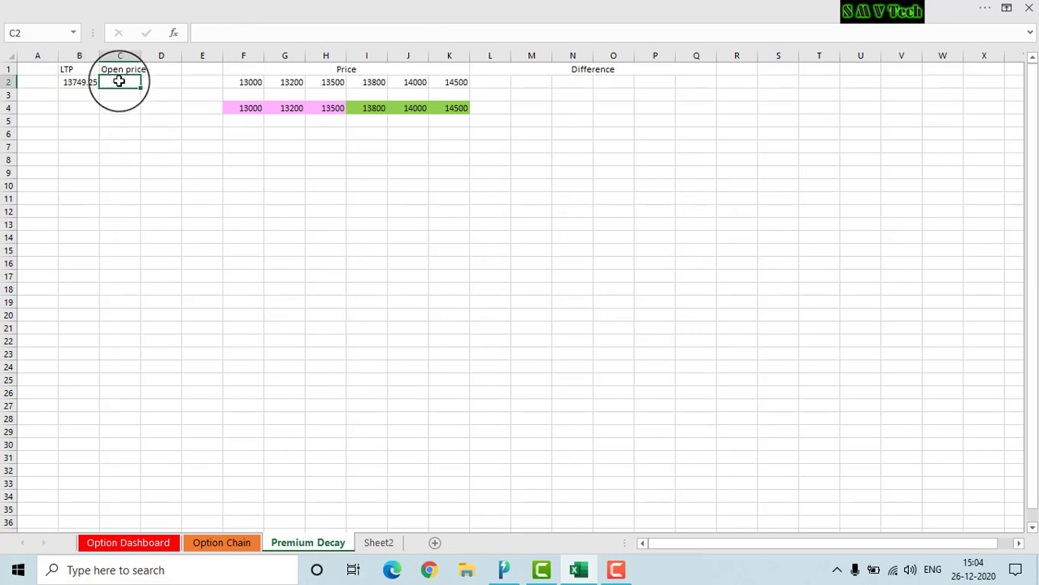
right_click(120, 82)
left_click(197, 147)
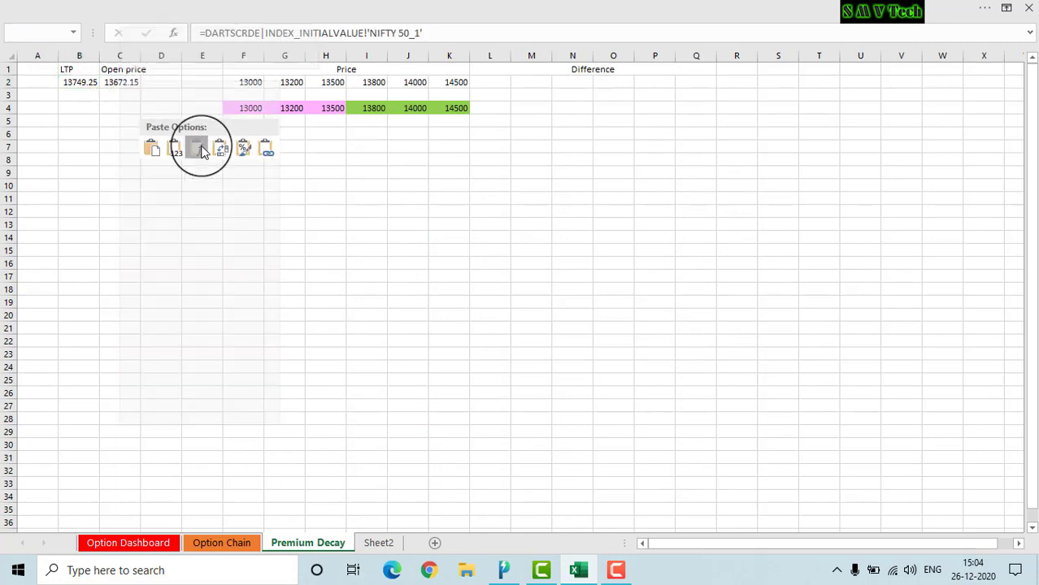
left_click(174, 172)
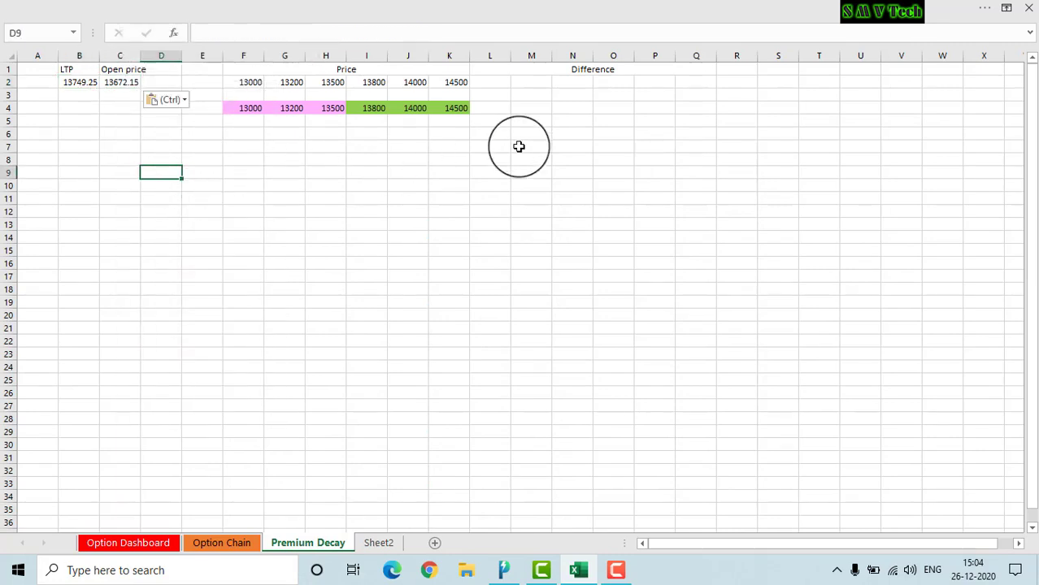
left_click(528, 95)
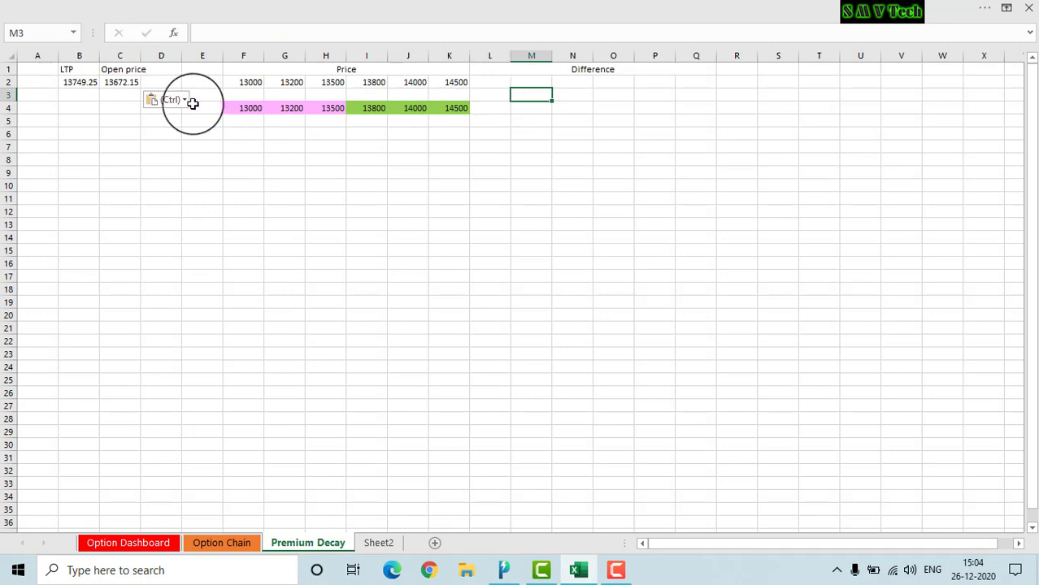
Step: Type the label B into cell A1
left_click(39, 69)
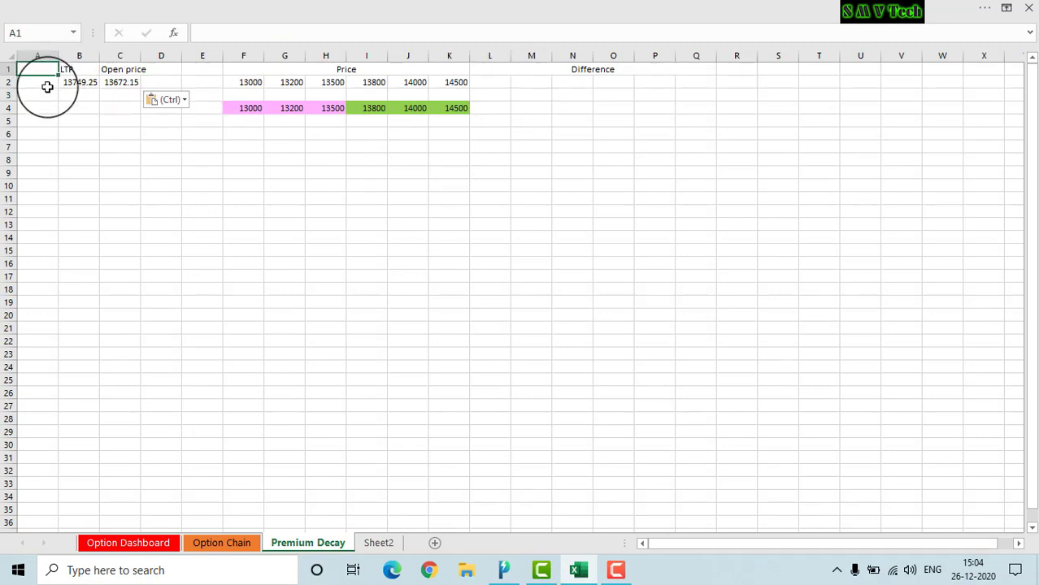
type("B")
key("Return")
type("B")
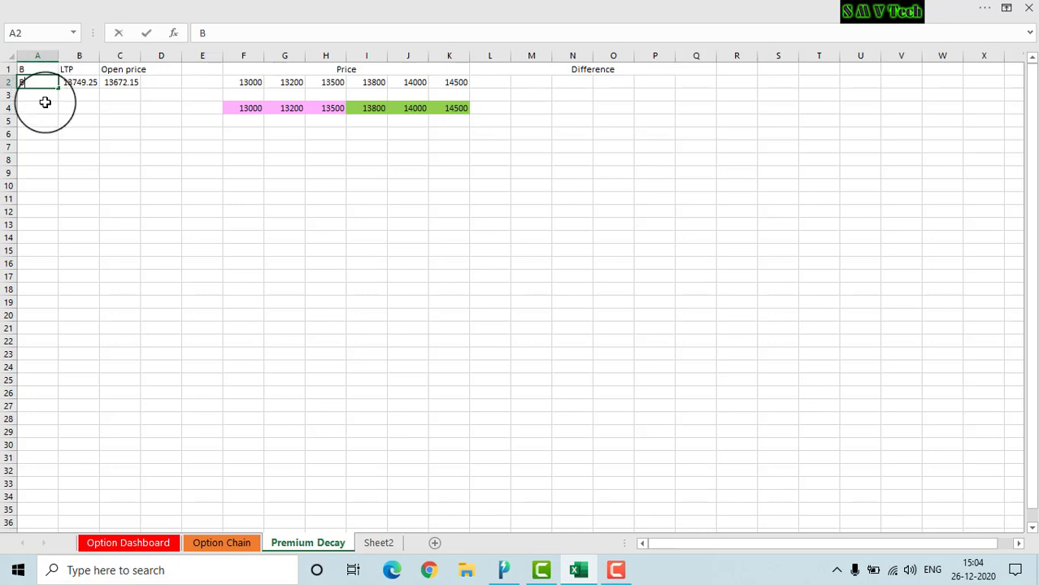
left_click(167, 2)
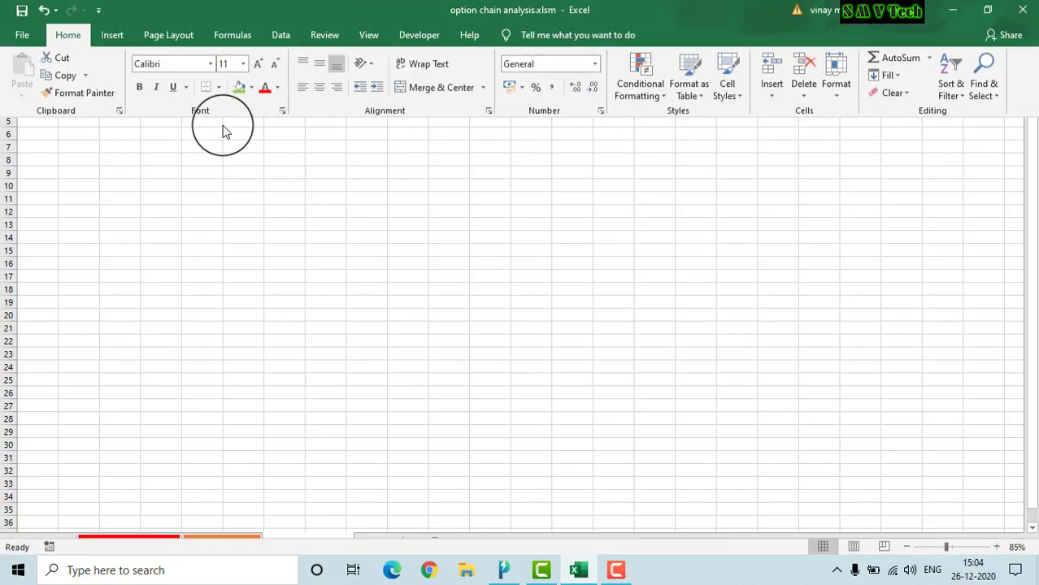
Step: Fill A2's 'B' entry yellow and enter the step value 20 in A3
left_click(251, 87)
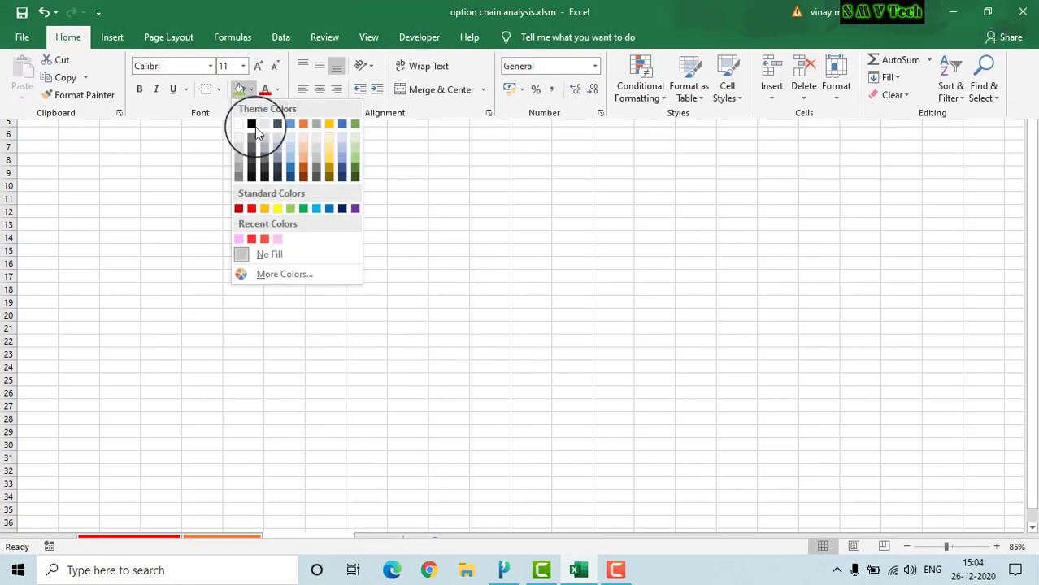
left_click(276, 208)
left_click(106, 185)
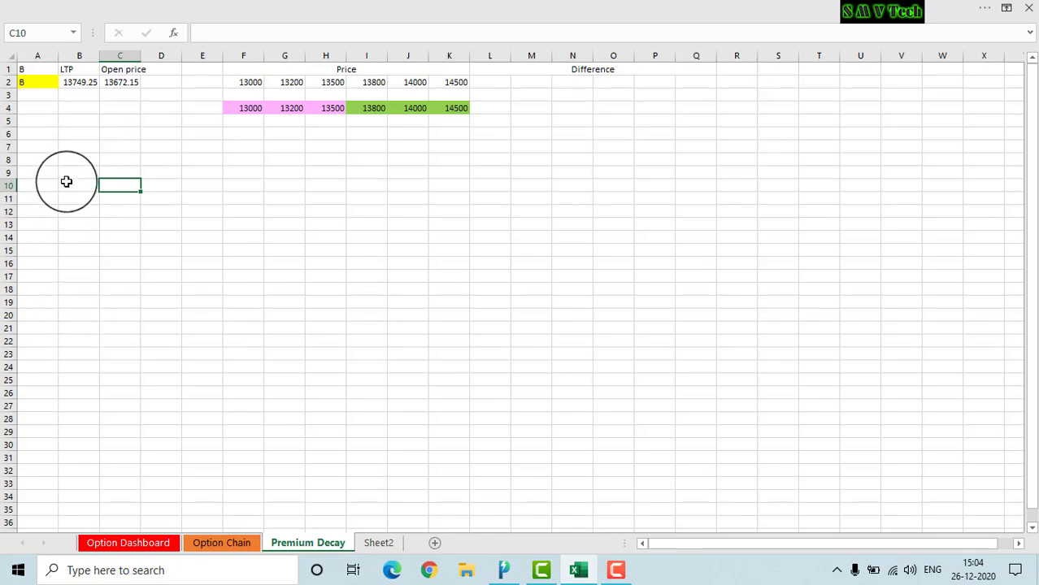
left_click(37, 95)
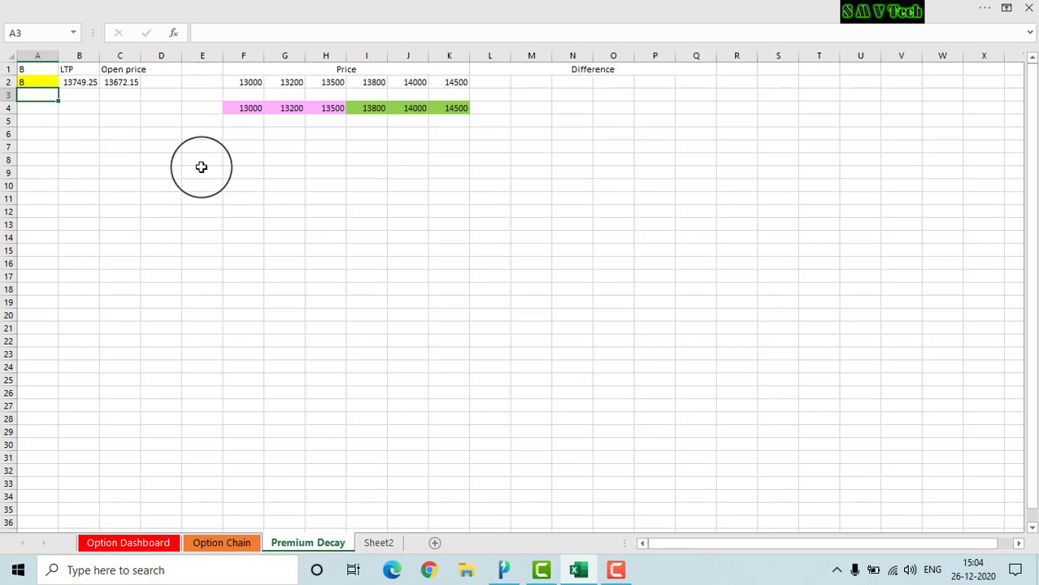
type("20")
key("Return")
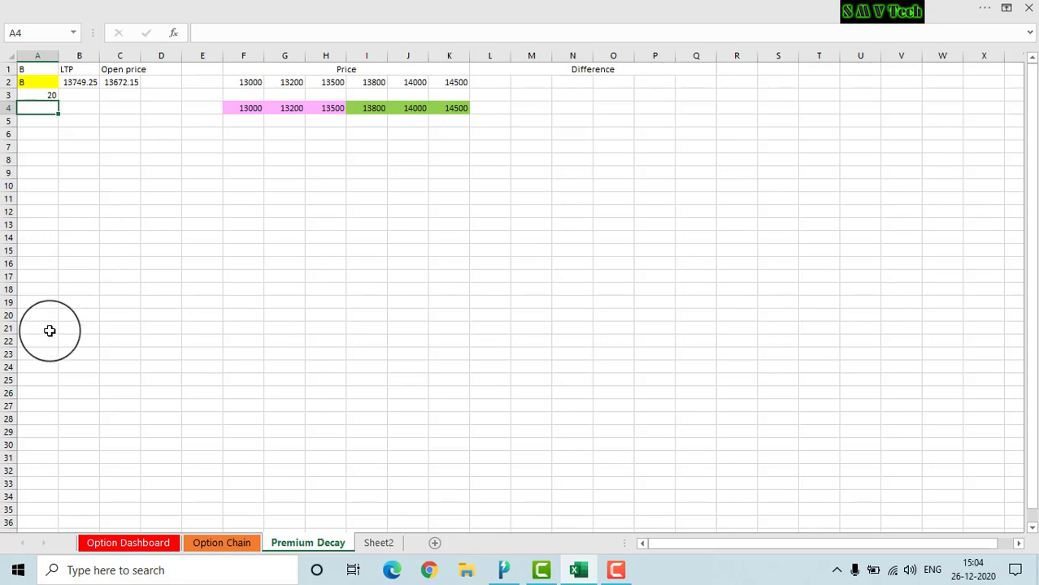
Step: Give cell E20 a light green fill
left_click(10, 315)
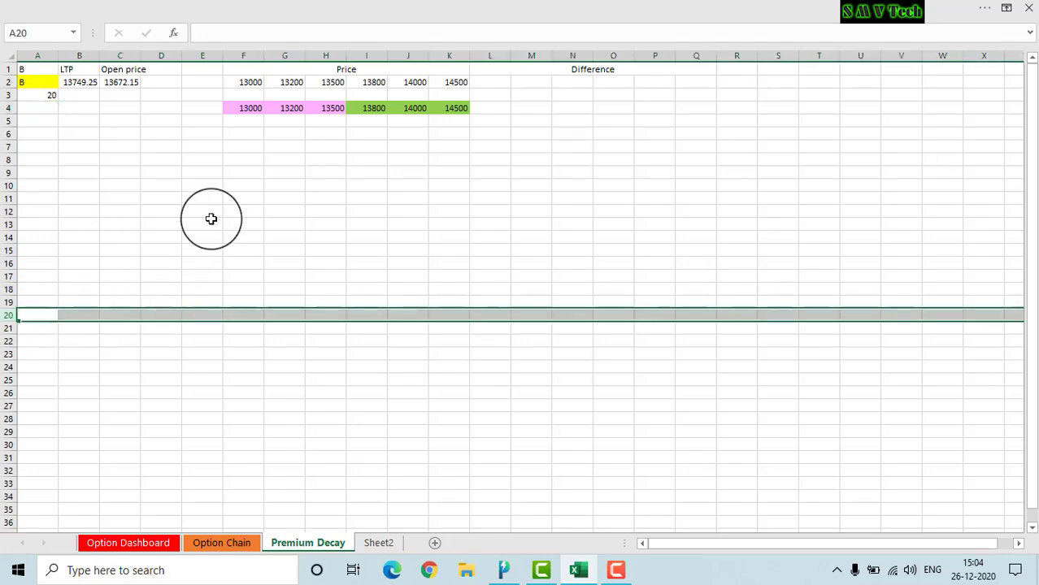
left_click(200, 316)
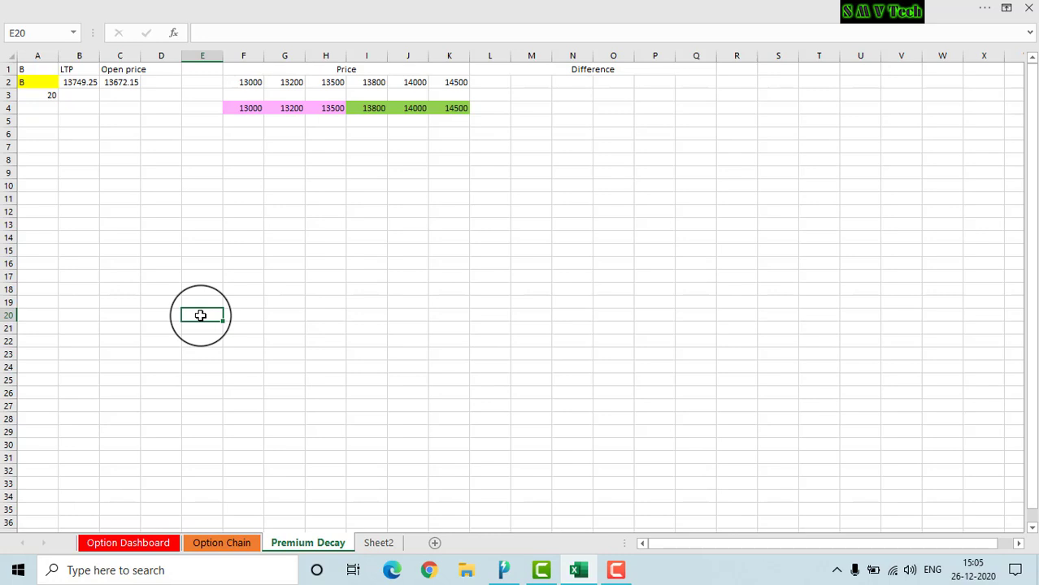
left_click(134, 4)
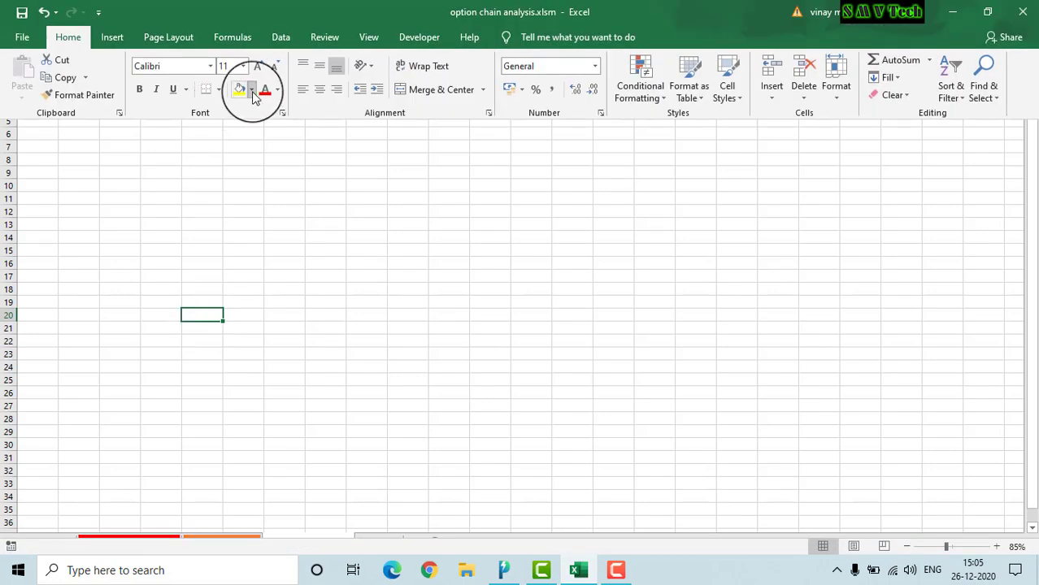
left_click(252, 92)
left_click(291, 207)
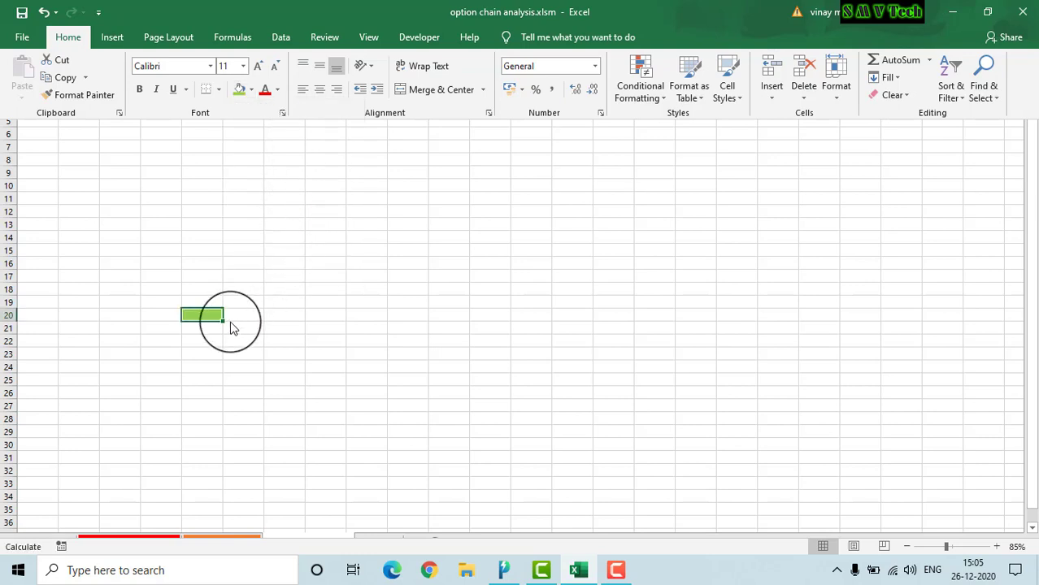
left_click(192, 346)
Step: Type =IFERROR(ROUND($C$2/$A$3,0)*A3 into E20
left_click(207, 322)
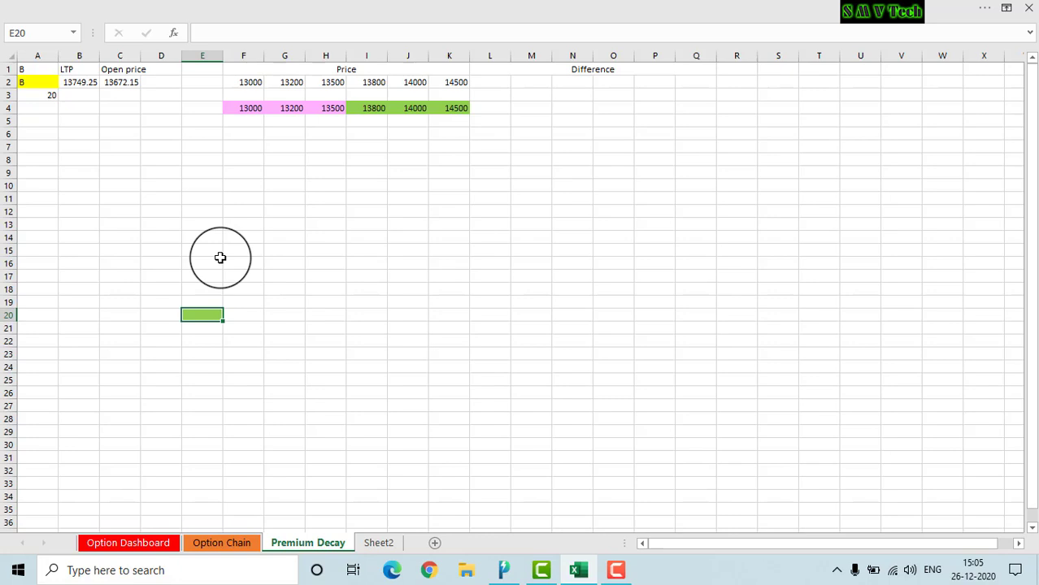
type("=")
type("R")
key("BackSpace")
type("IFERROR")
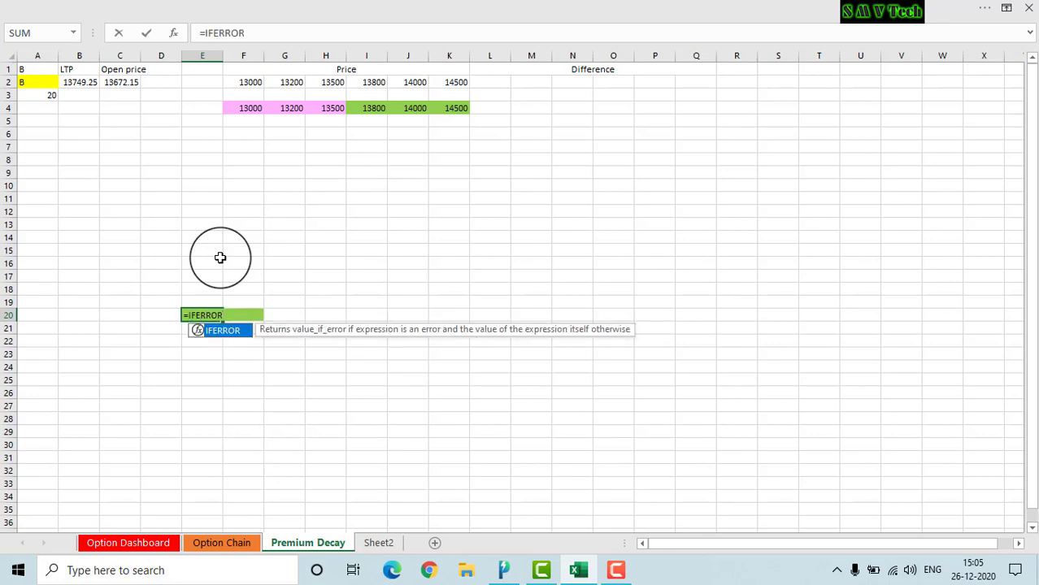
type("(")
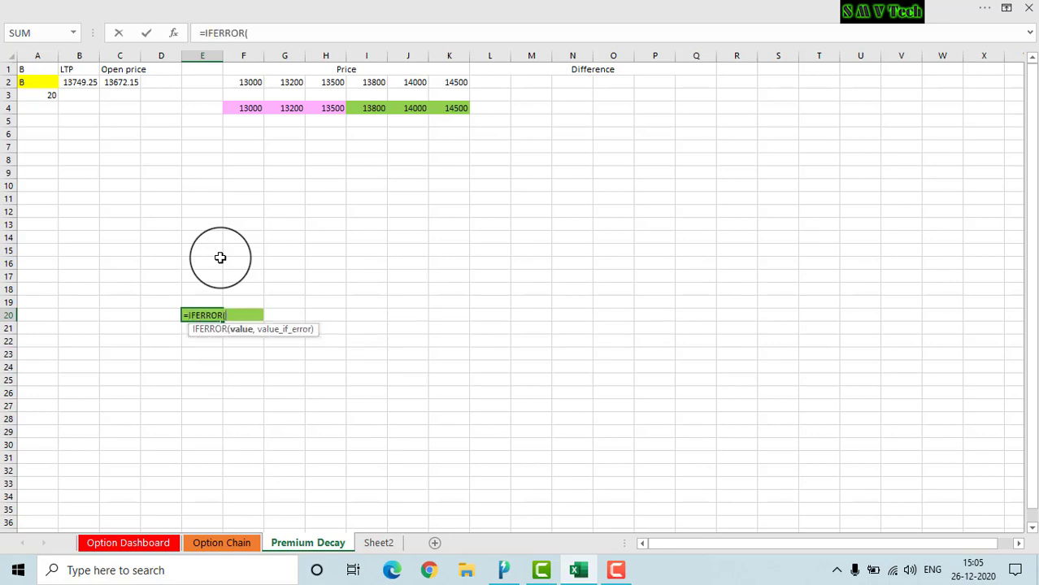
type("ROU")
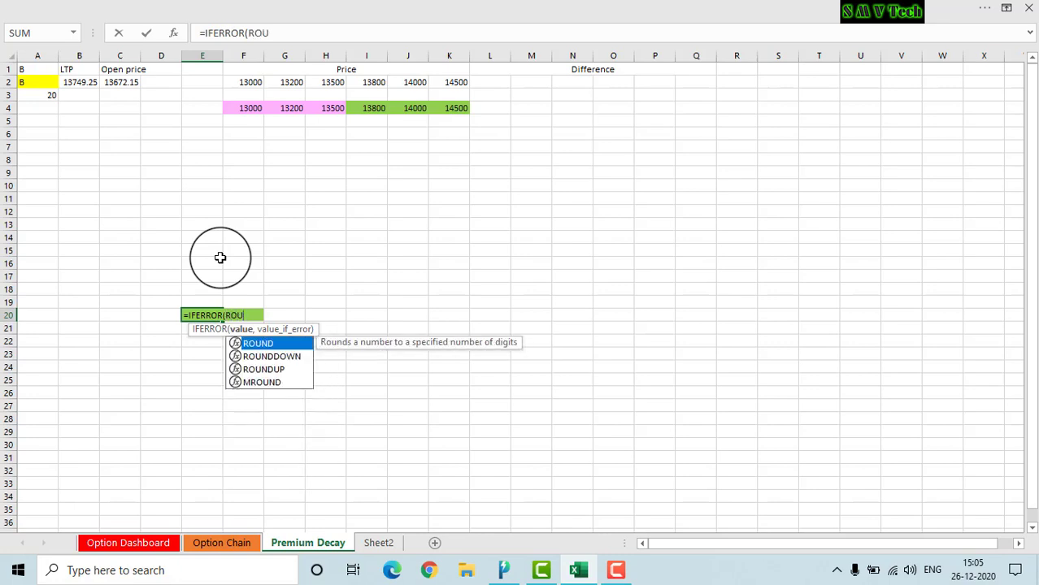
type("ND(")
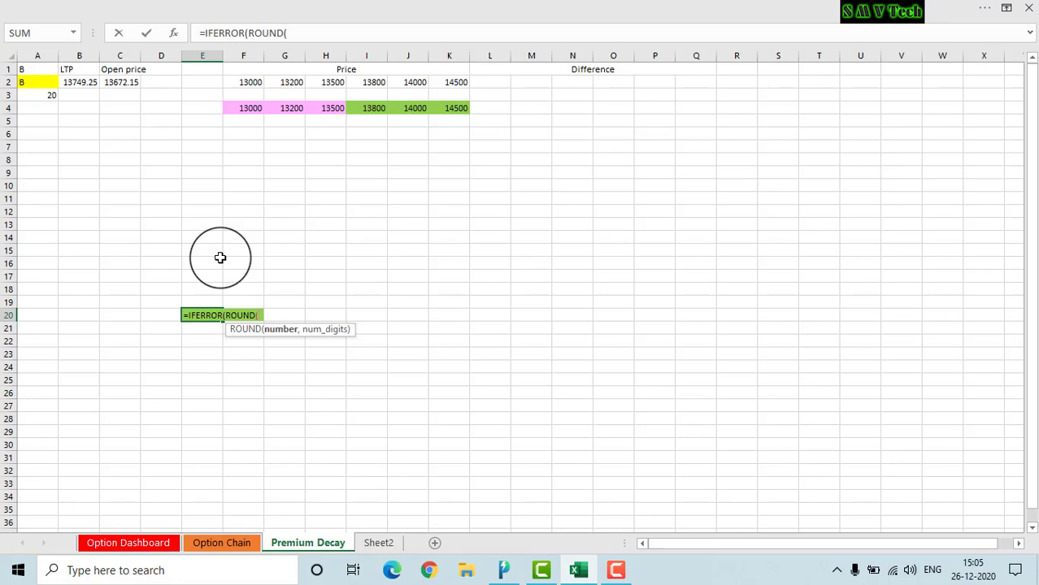
left_click(118, 84)
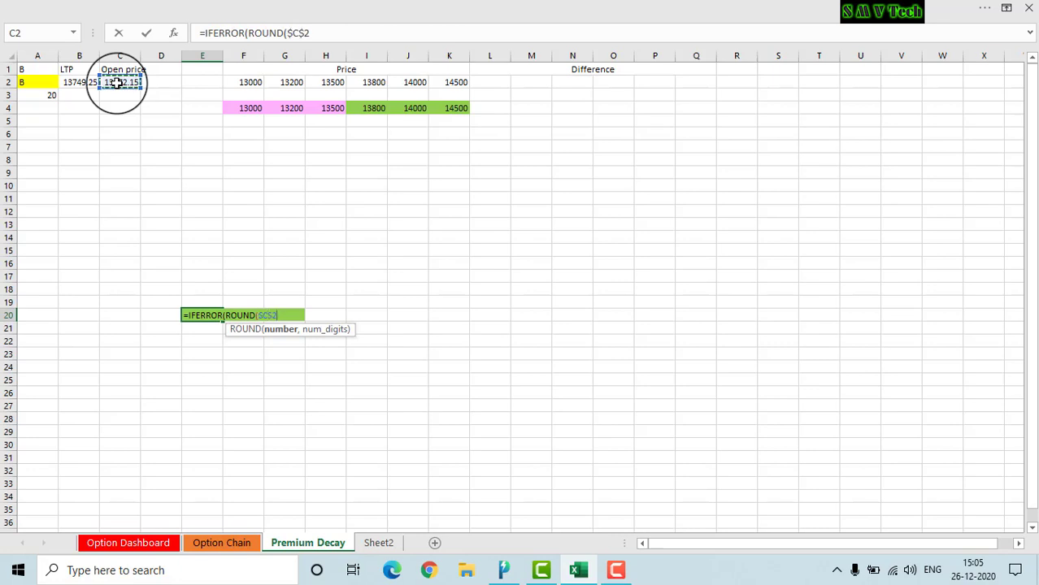
type(",")
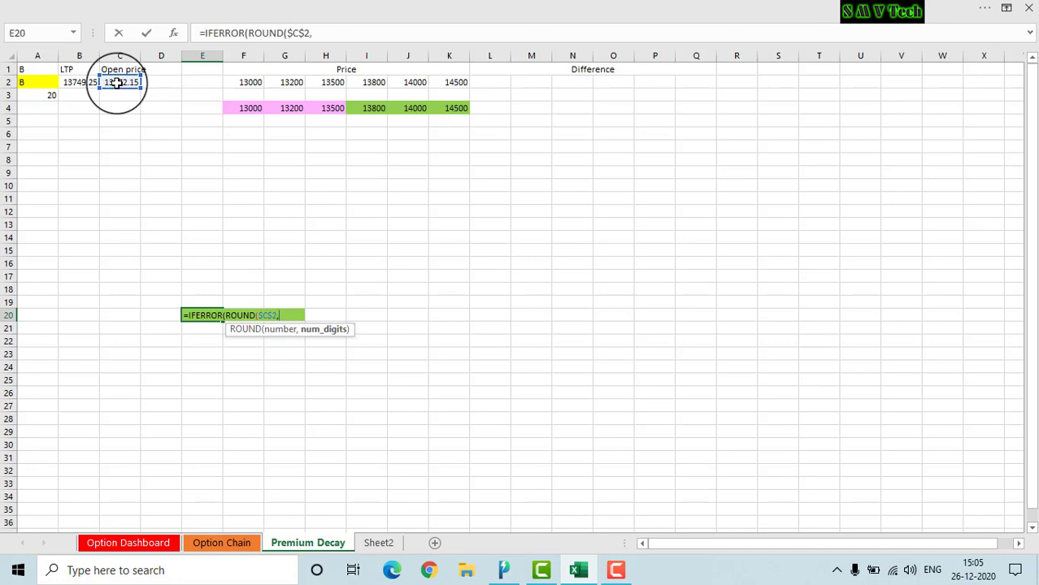
key("BackSpace")
type("/")
left_click(49, 95)
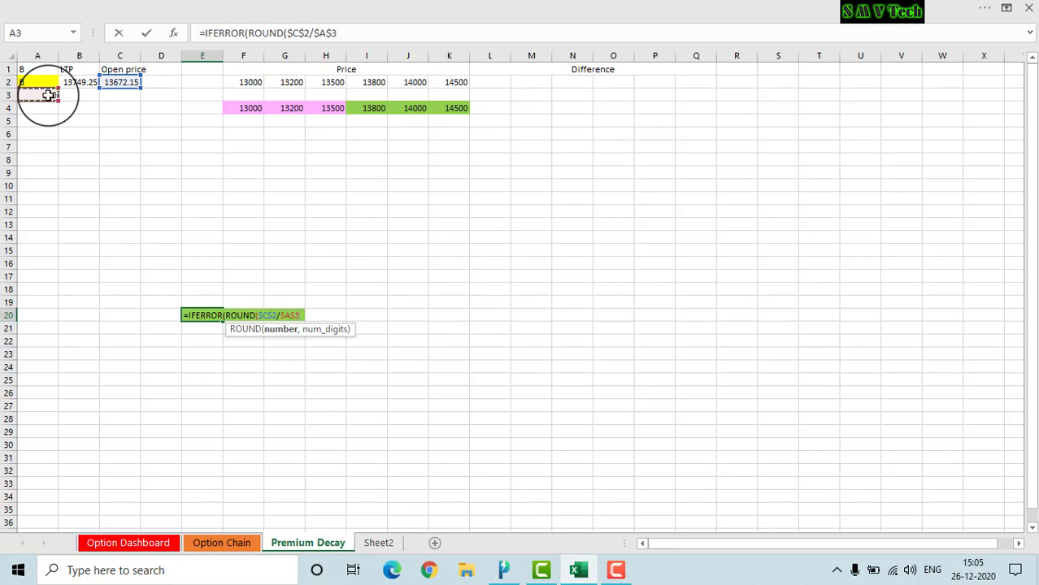
type(",")
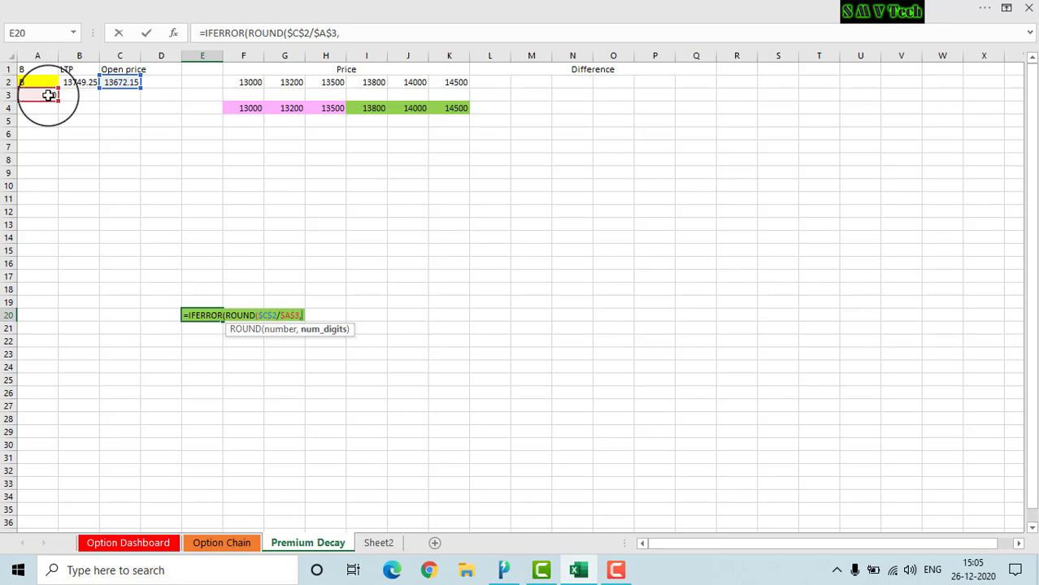
type("0)*")
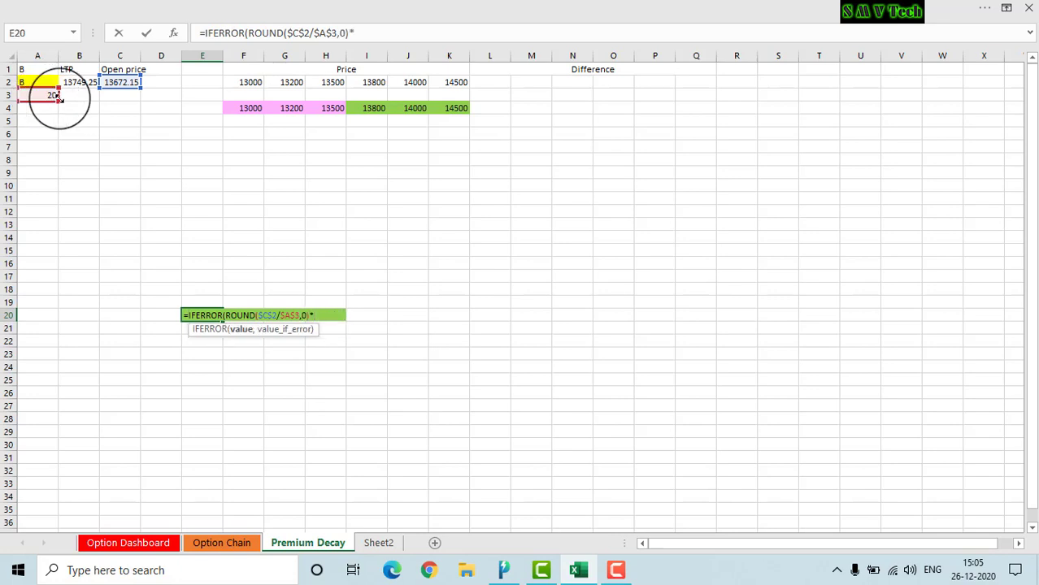
left_click(45, 96)
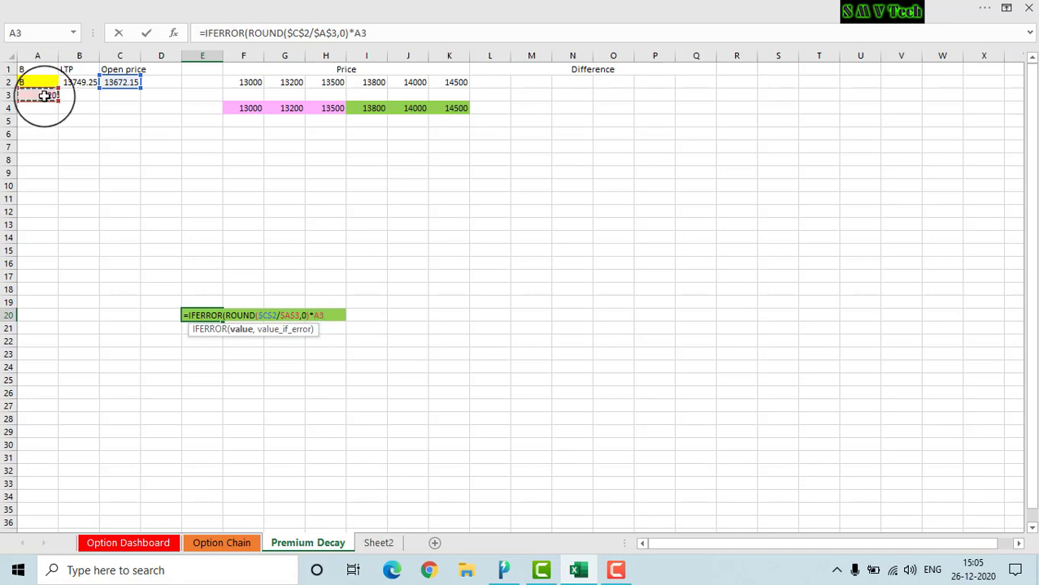
Step: After the missing-parenthesis warning, add the closing ',)' so E20 shows 13680
key("Return")
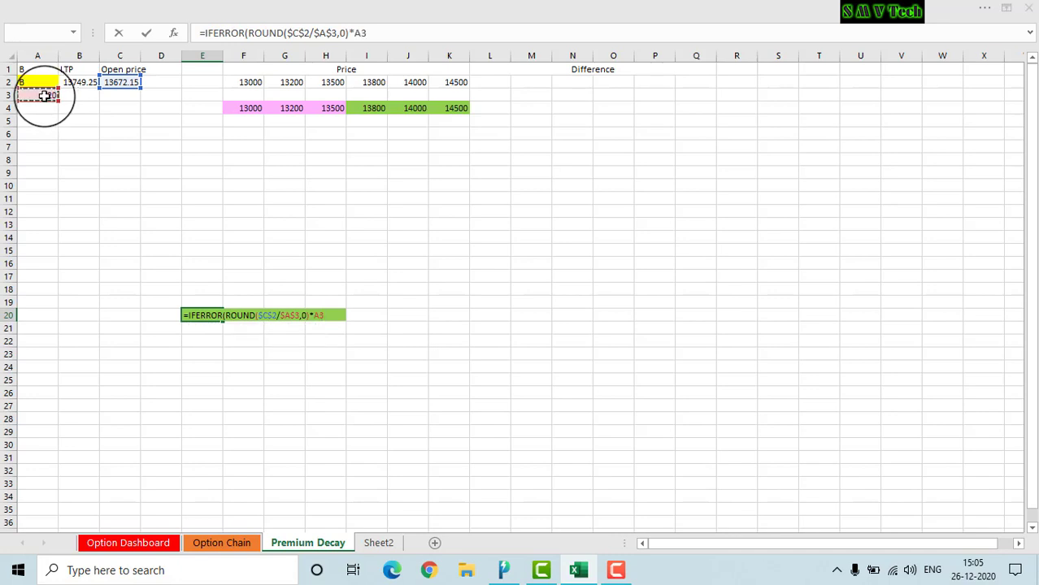
key("Return")
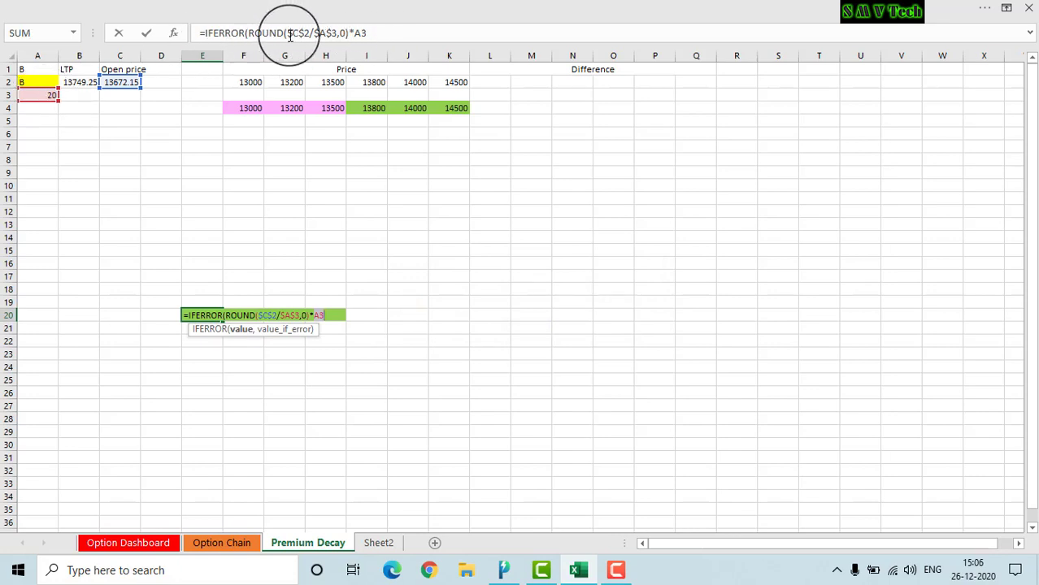
left_click(382, 33)
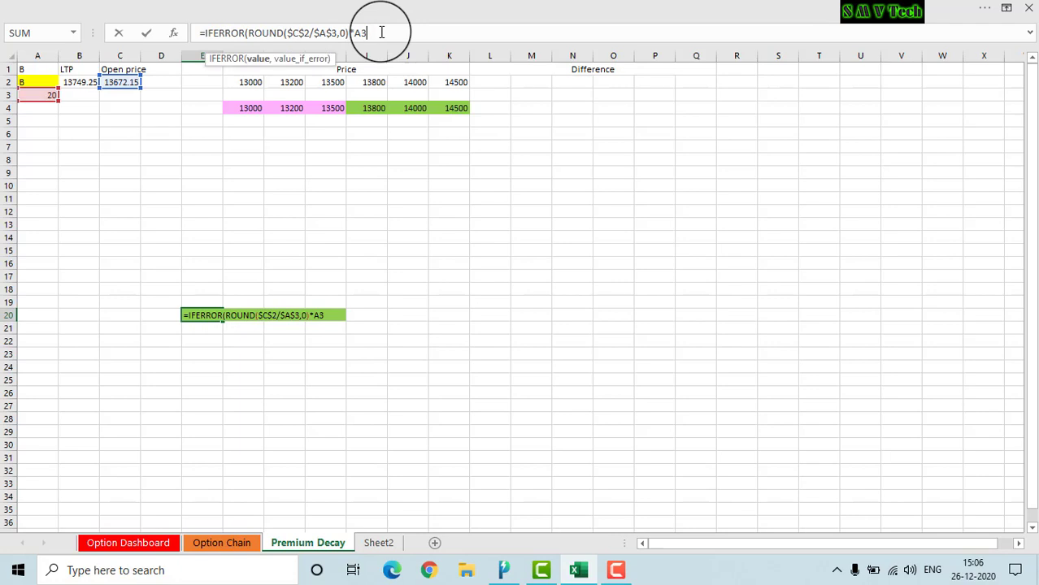
type(",")
type(")")
key("Return")
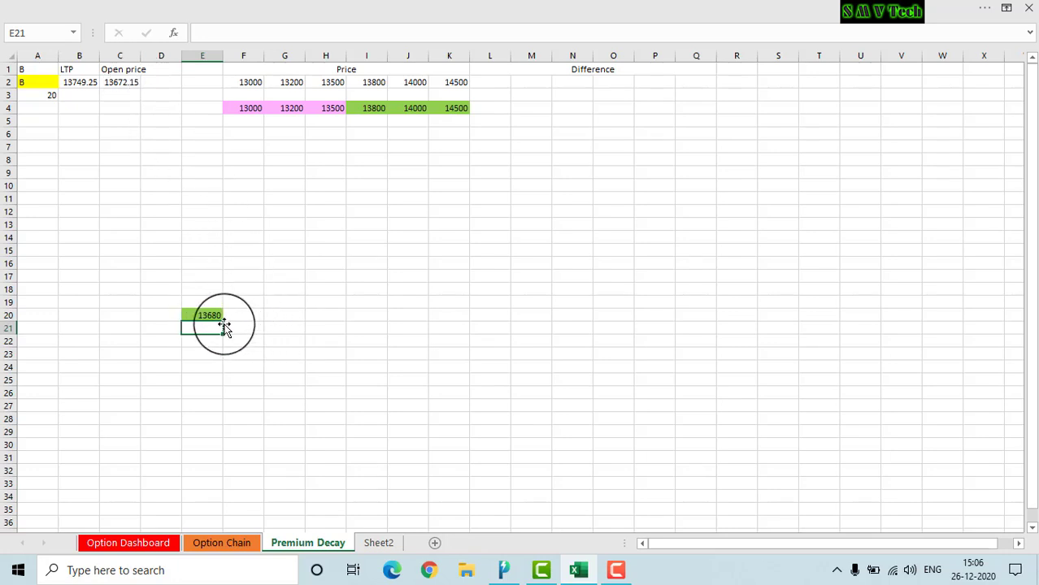
Step: In E19 enter =E20-$A$3 to get 13660
left_click_drag(232, 326, 227, 303)
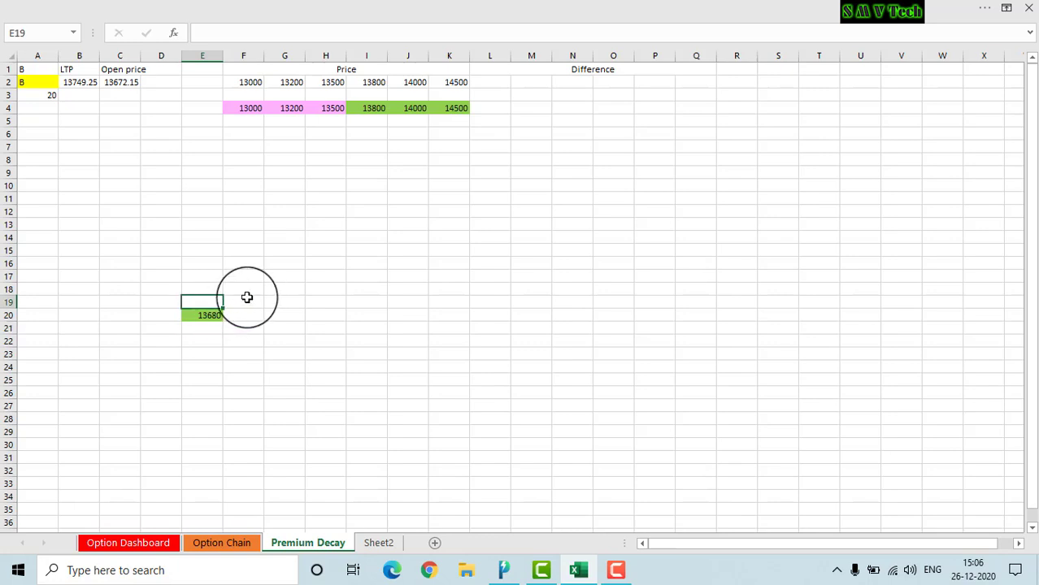
type("=")
left_click(207, 315)
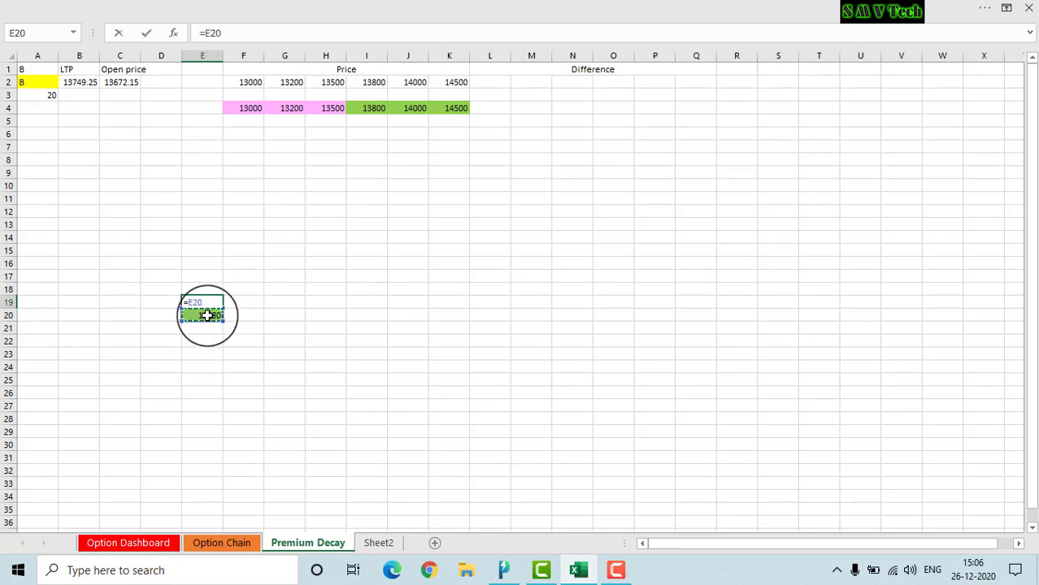
type("-")
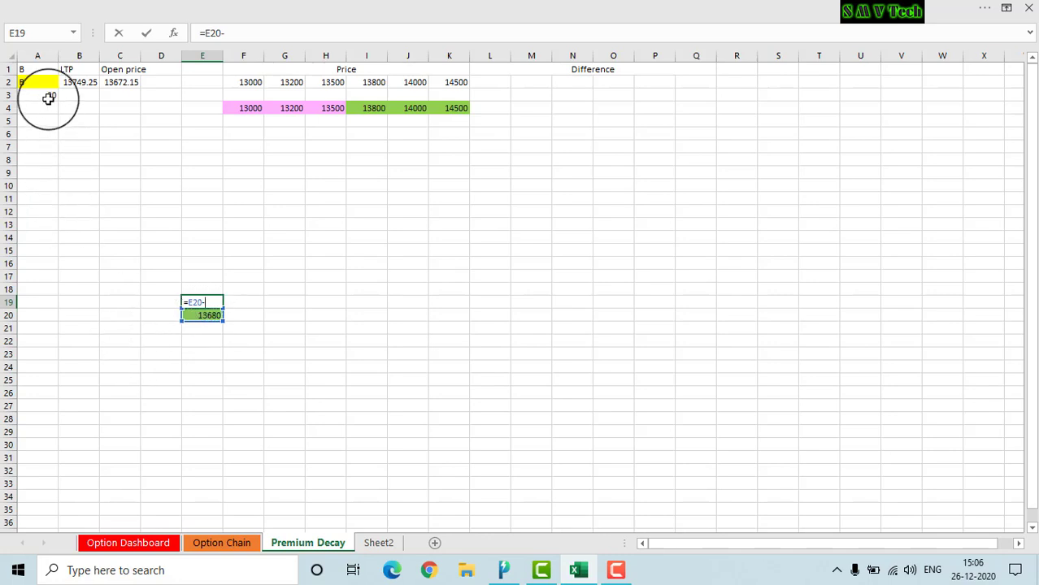
left_click(49, 98)
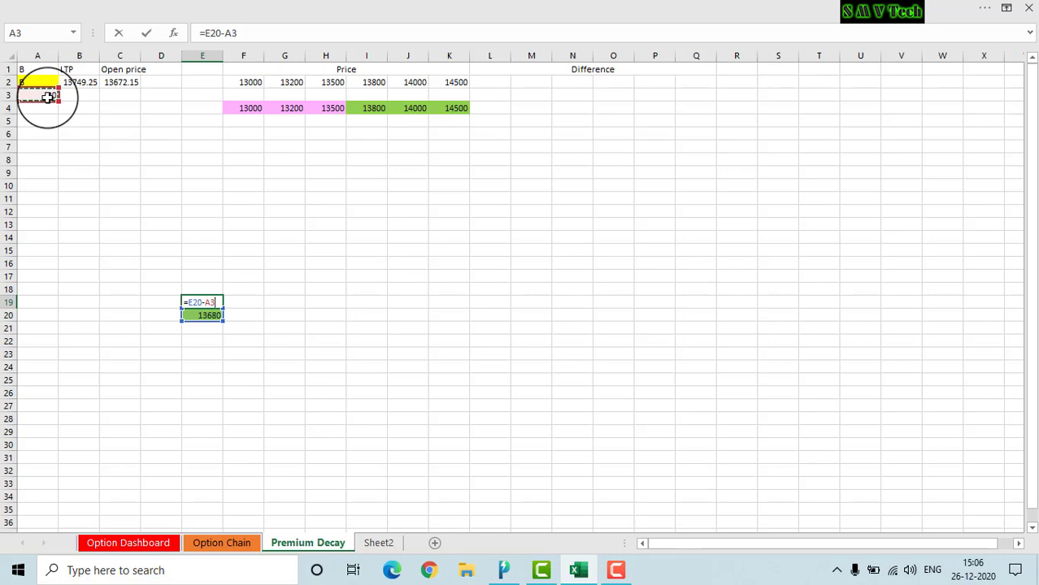
key("F4")
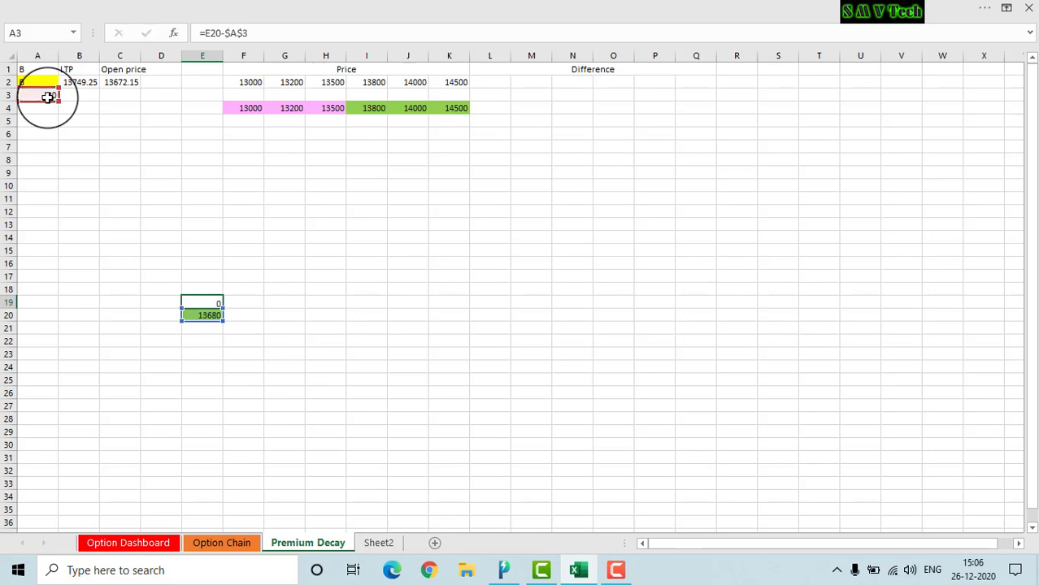
key("Return")
Step: Fill E19's formula up to E5, giving strikes 13380 to 13660, and begin a formula in E21
left_click(204, 303)
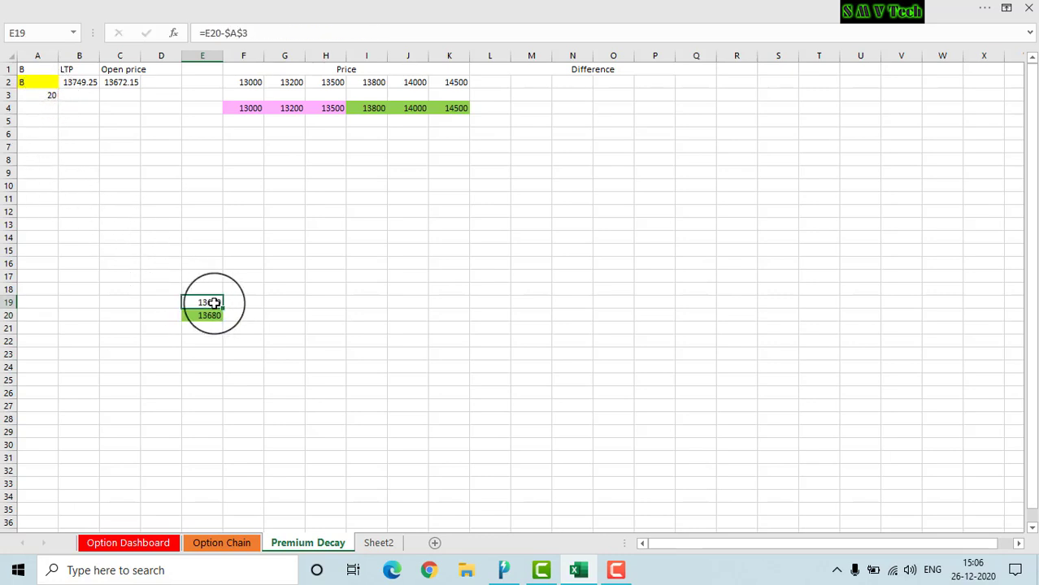
left_click_drag(221, 308, 211, 120)
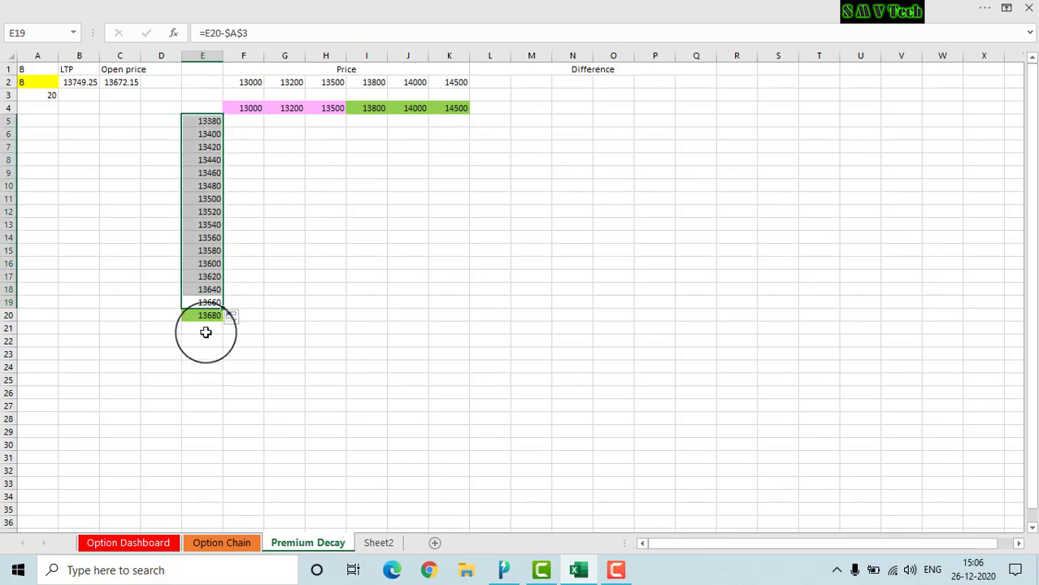
left_click(206, 329)
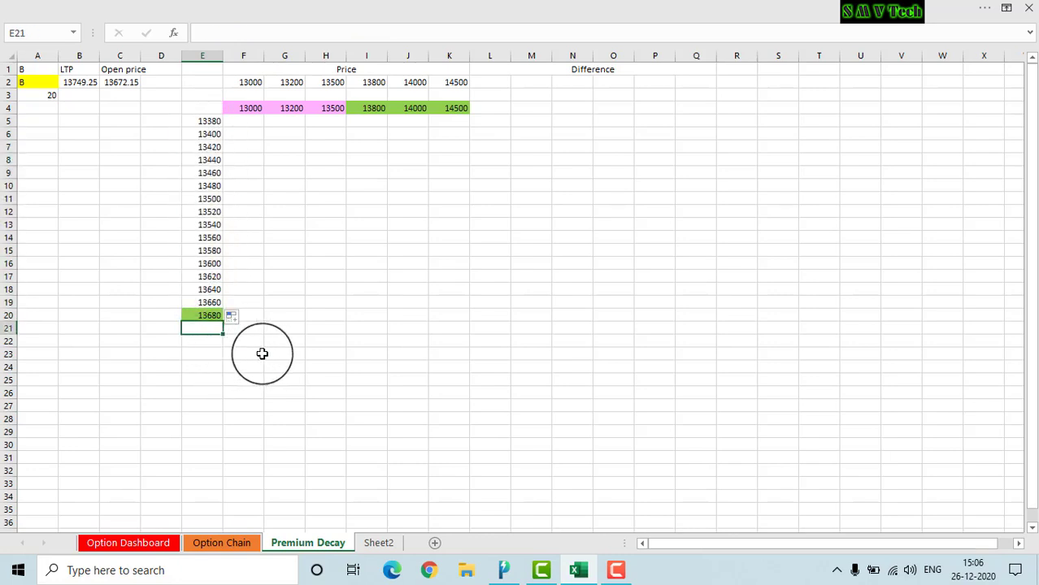
type("=")
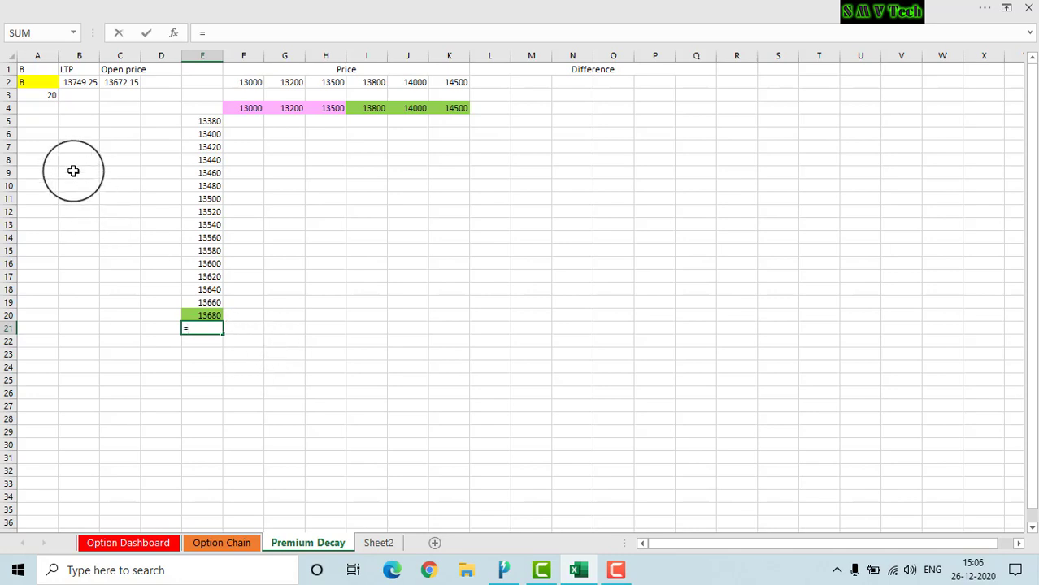
Step: Enter =E20+$A$3 in E21 and fill it down to E35, giving strikes 13700 to 13980
left_click(209, 316)
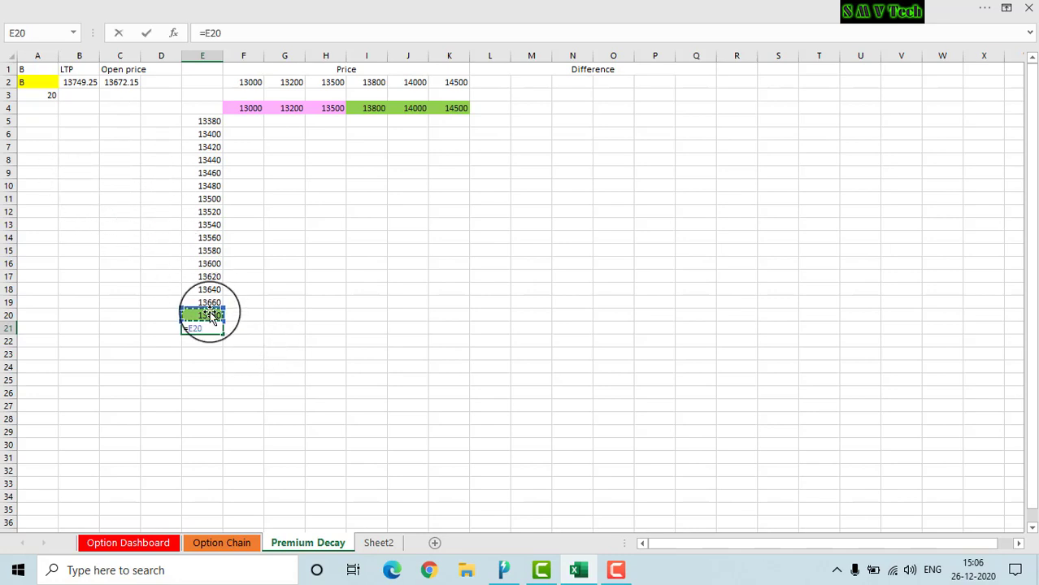
type("+")
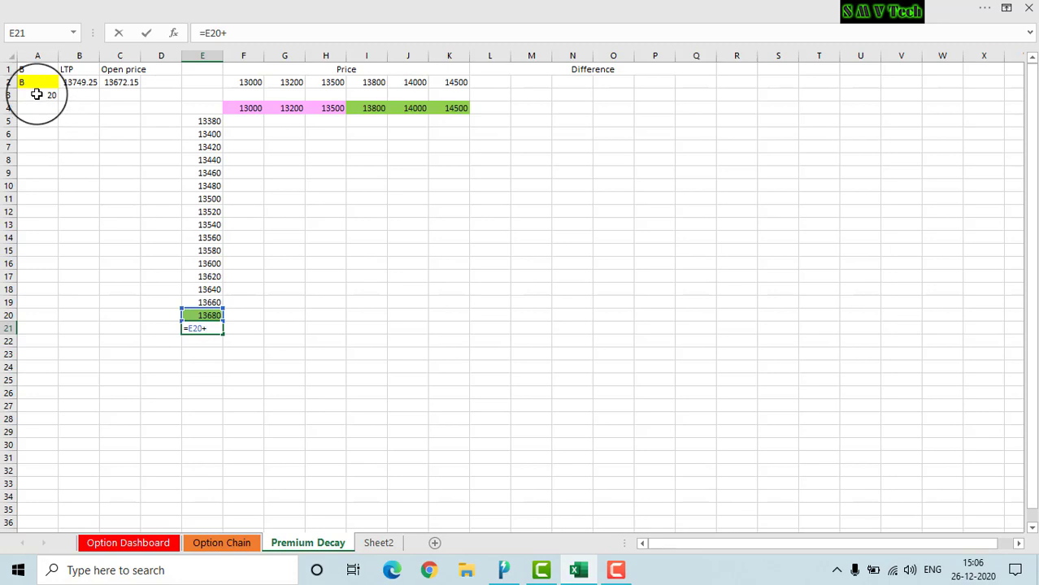
left_click(36, 95)
key("F4")
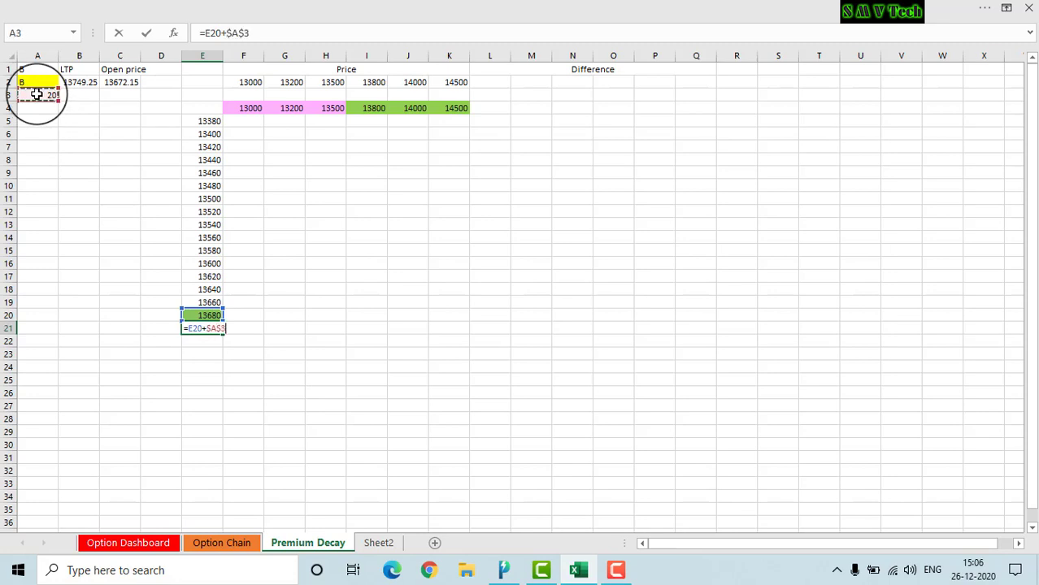
key("Return")
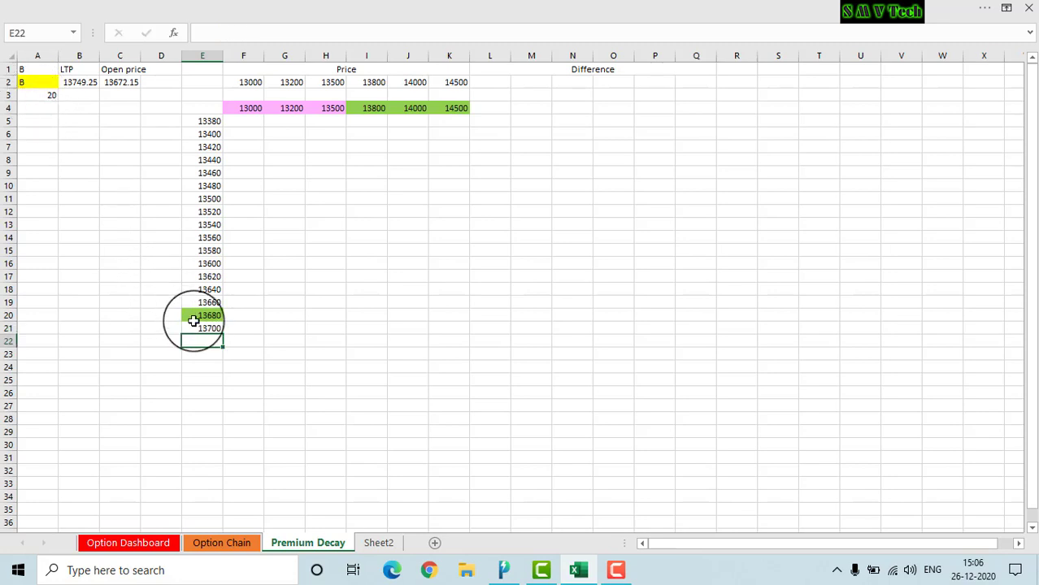
left_click(213, 330)
left_click_drag(222, 336, 230, 514)
left_click(248, 316)
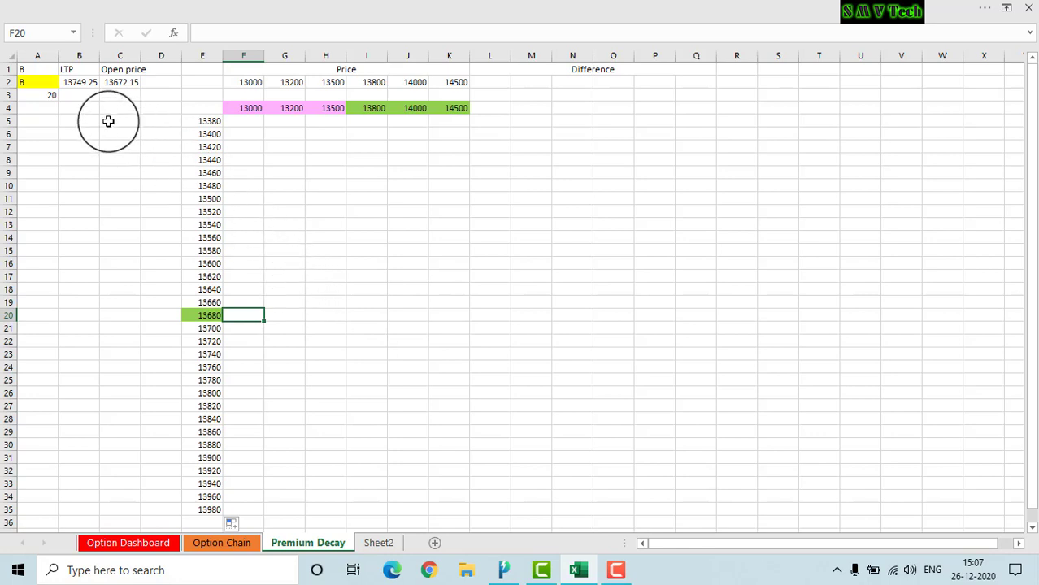
Step: Set B3 to 2 and enter =IFERROR(E5+$B$3,"") in C5
left_click(83, 94)
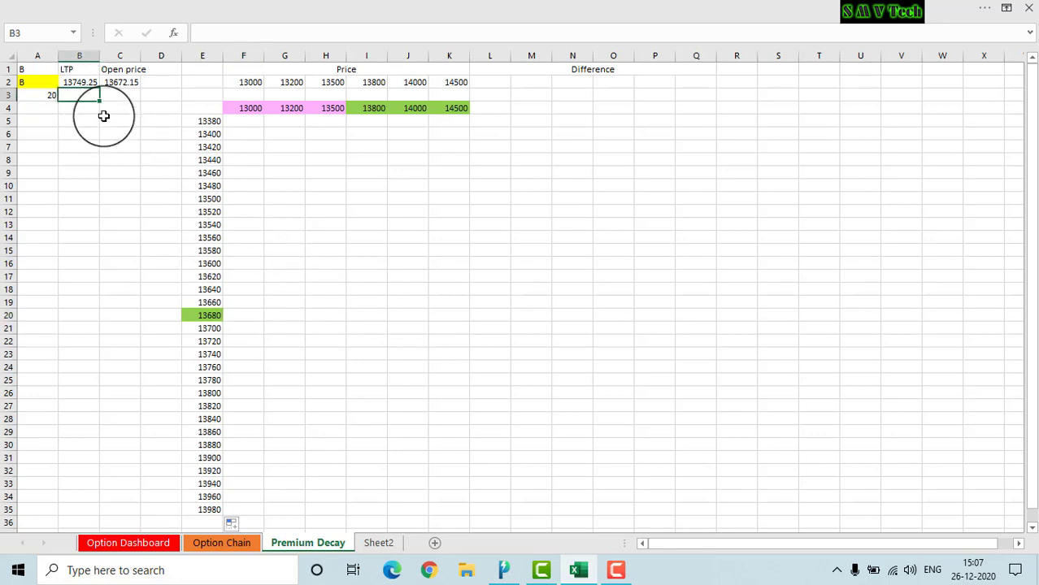
type("2")
key("Return")
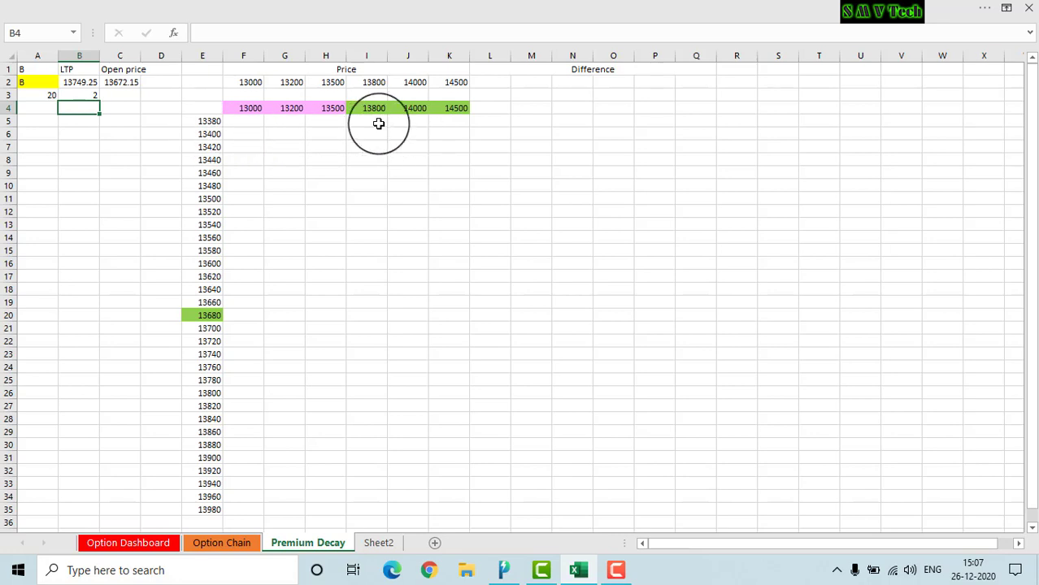
left_click(122, 121)
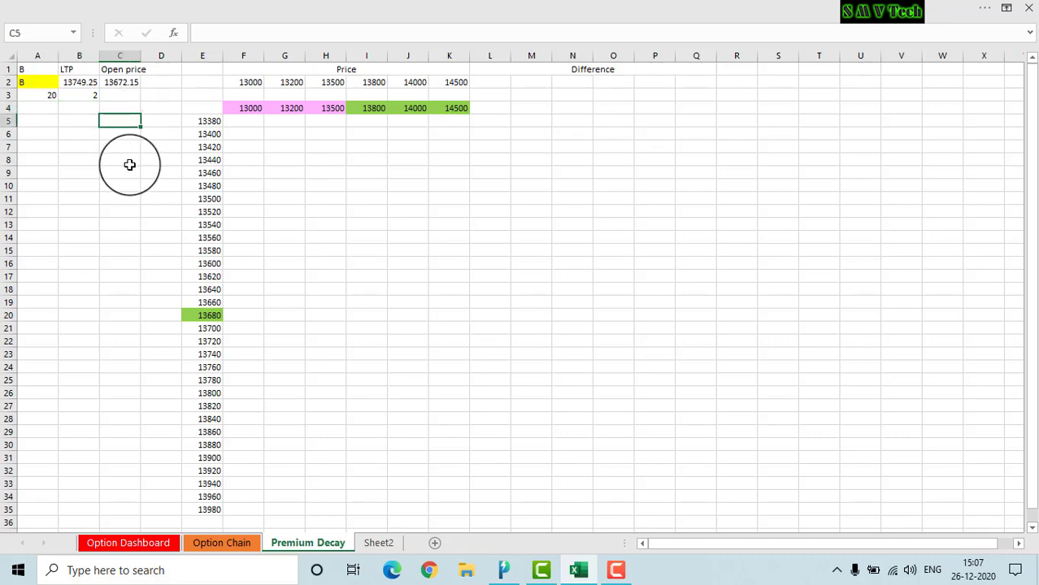
type("=")
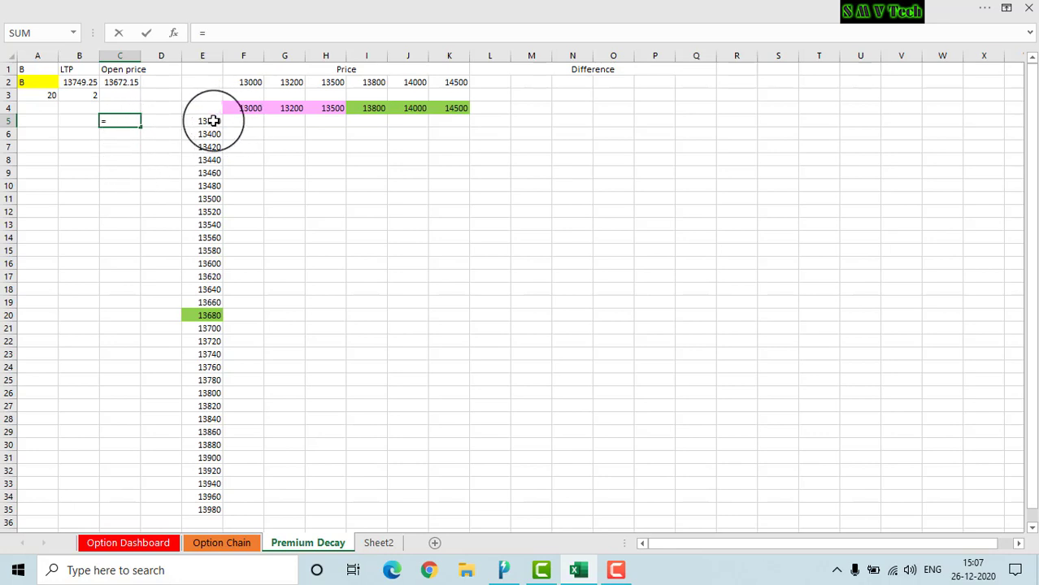
type("IFER")
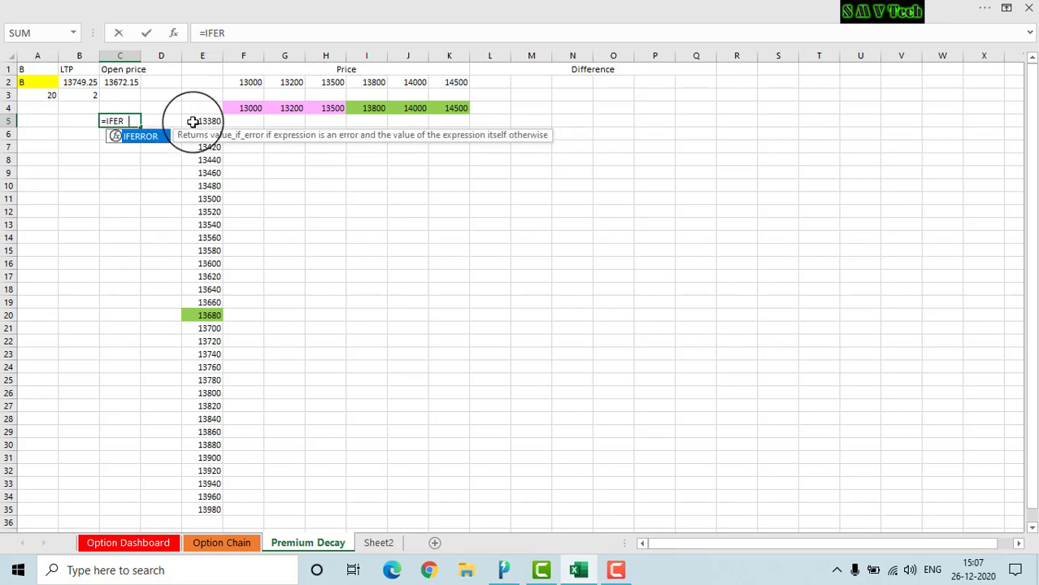
type("ROR(")
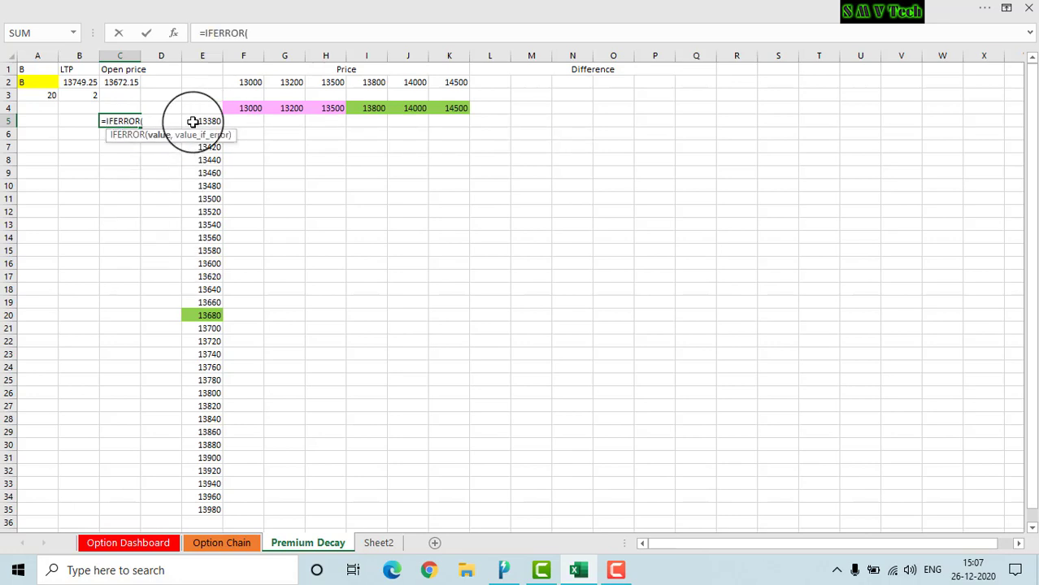
left_click(209, 121)
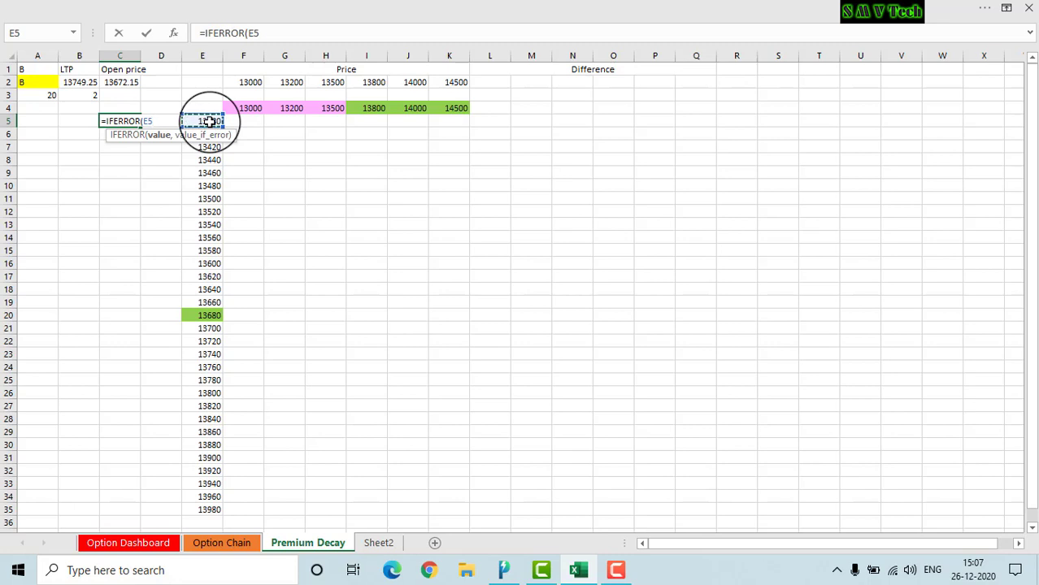
type("+")
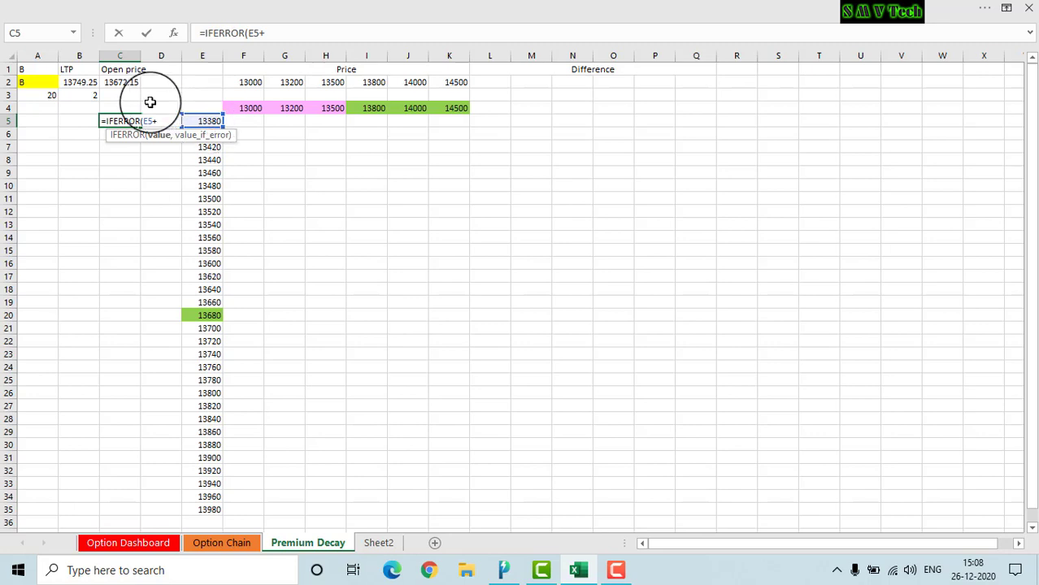
left_click(84, 95)
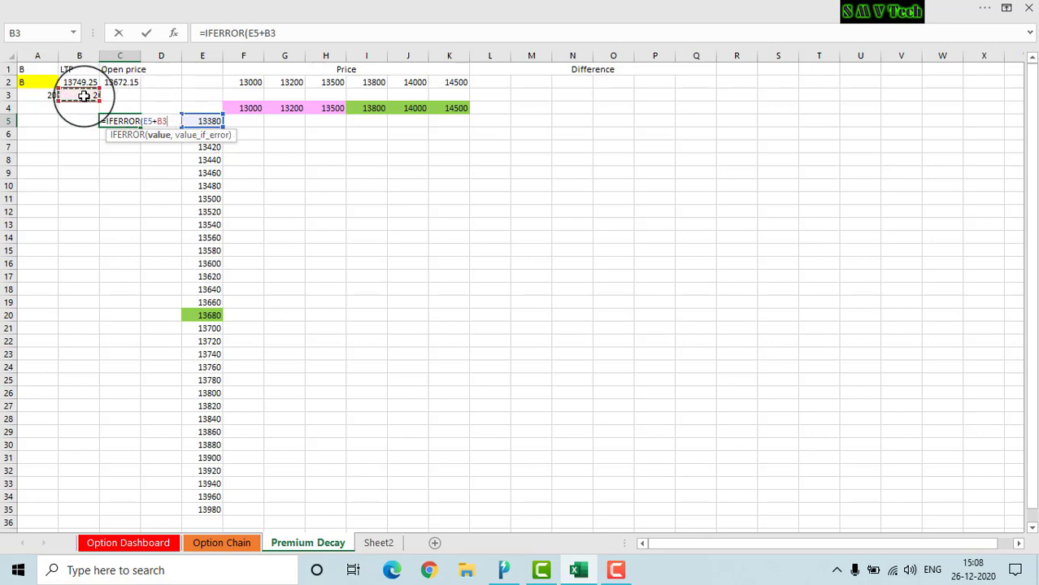
key("F4")
type(",")
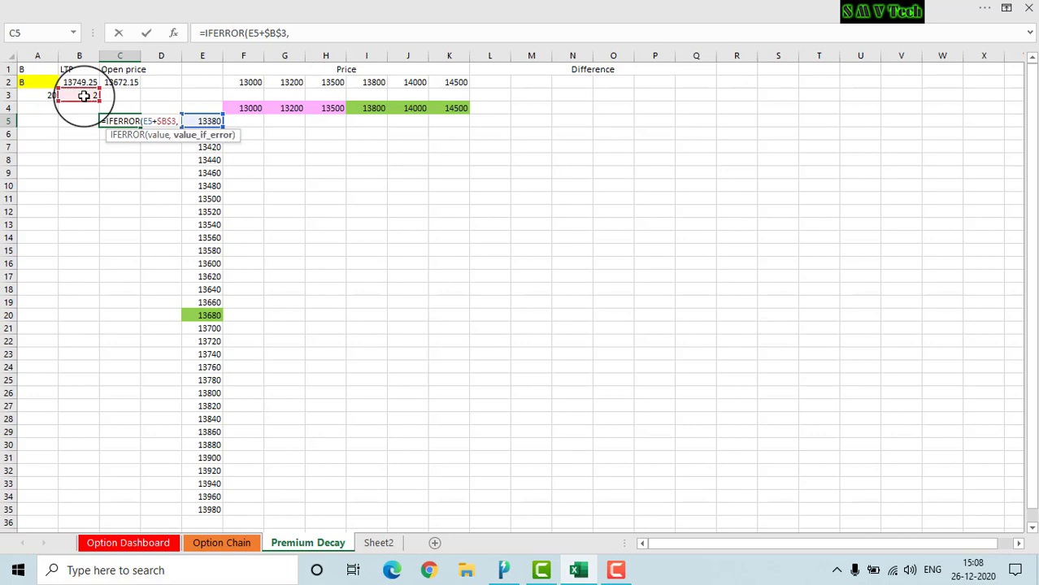
type("\"\")")
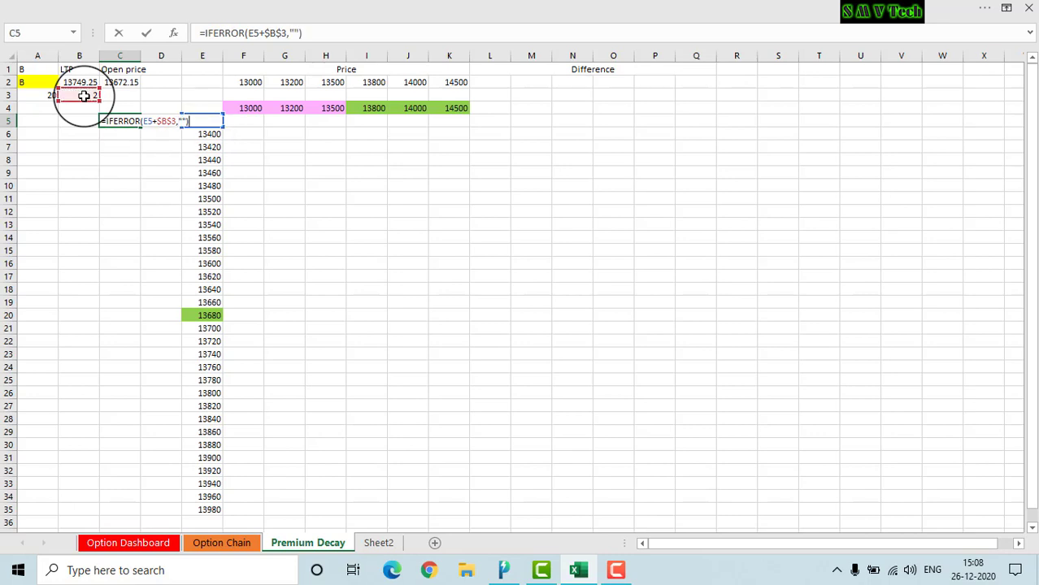
key("Return")
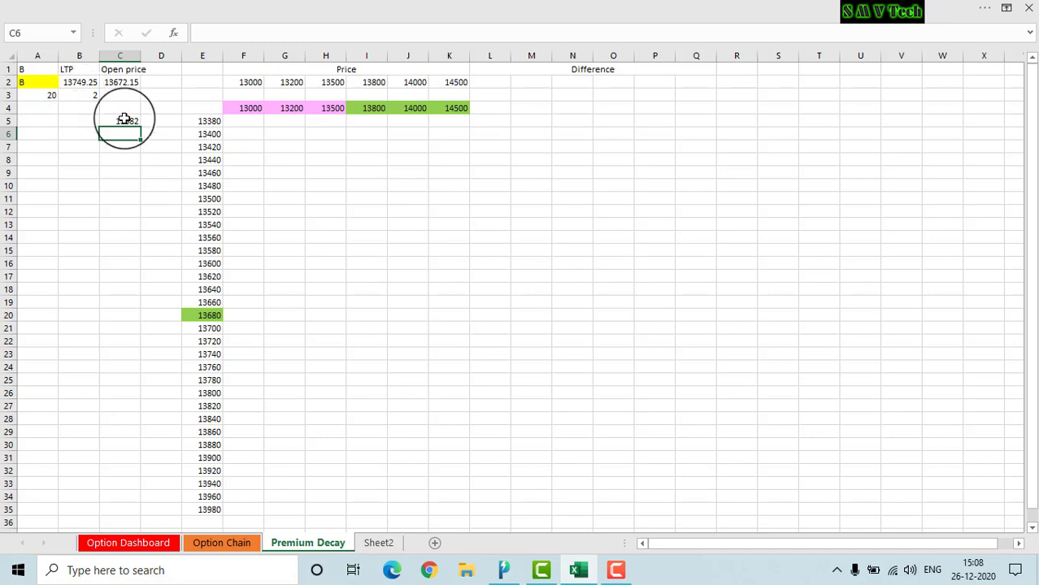
Step: Copy the C5 formula down to C35, then change the B3 offset to 3
left_click(137, 124)
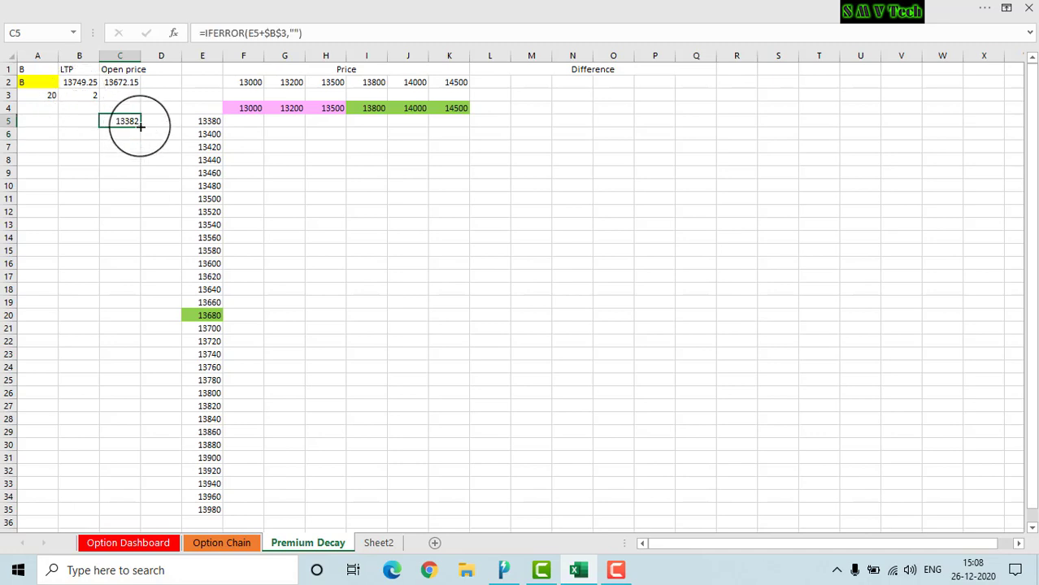
left_click_drag(140, 126, 130, 472)
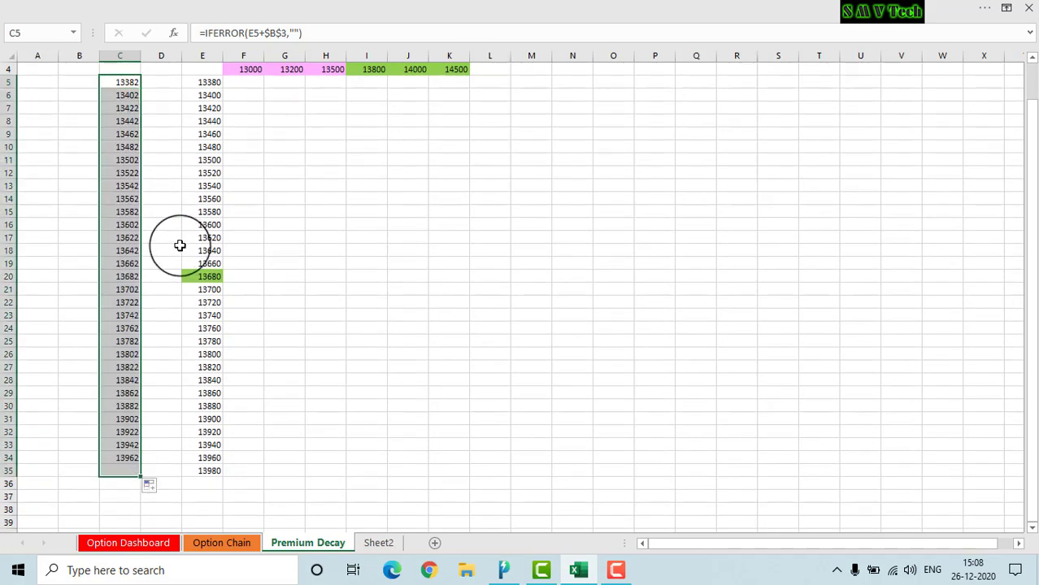
scroll(171, 219, "up", 1)
left_click(159, 124)
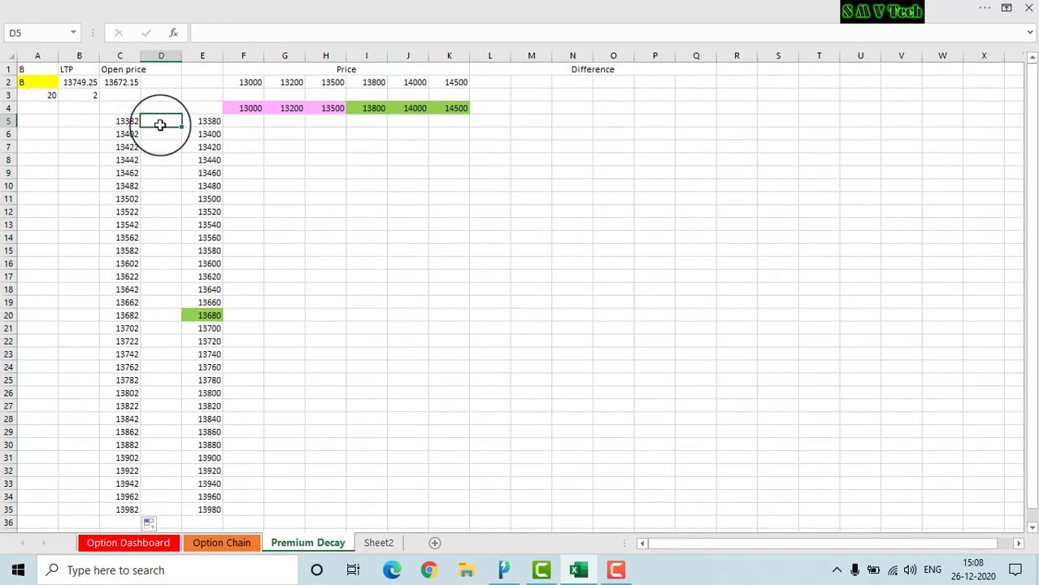
left_click(86, 96)
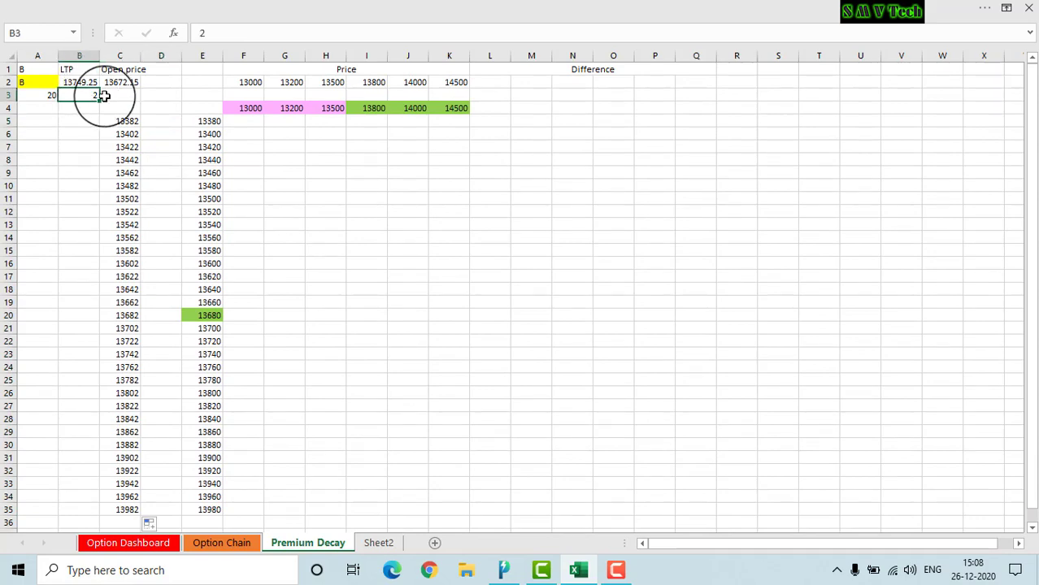
type("3")
key("Return")
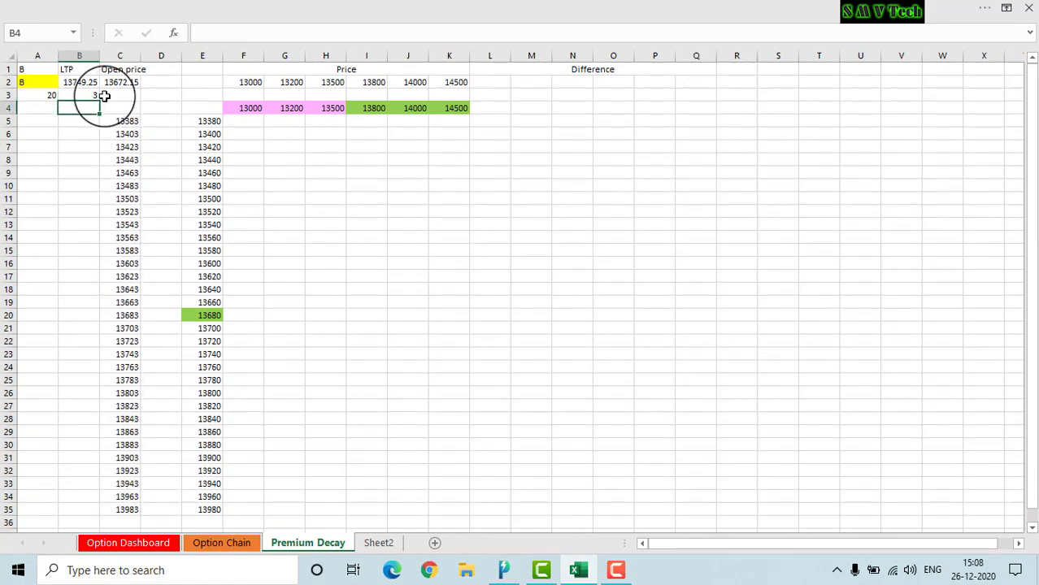
Step: Reset B3 to 2 and enter =IFERROR(E5-$B$3,"") in D5
left_click(85, 96)
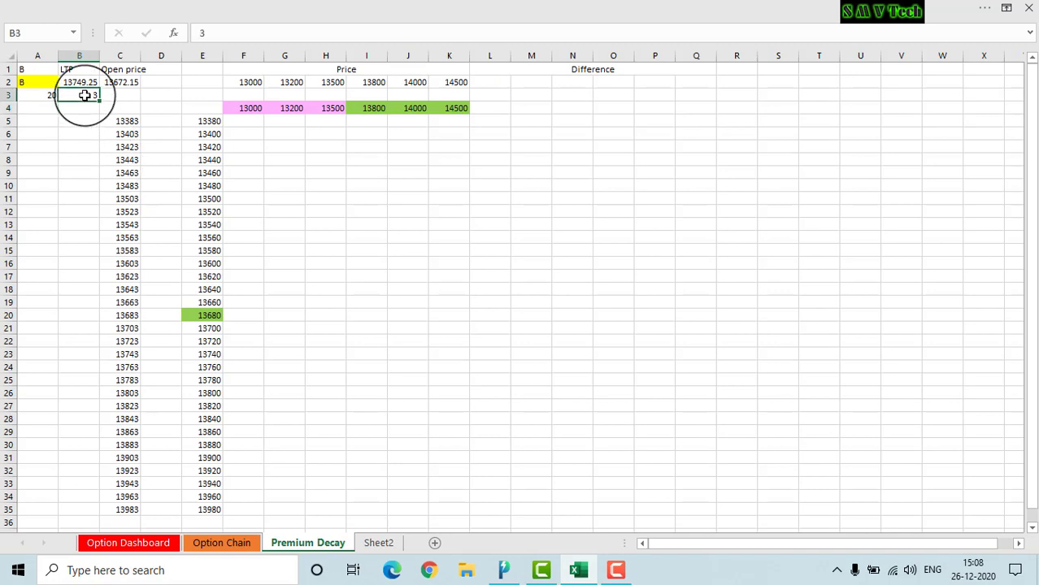
type("2")
key("Return")
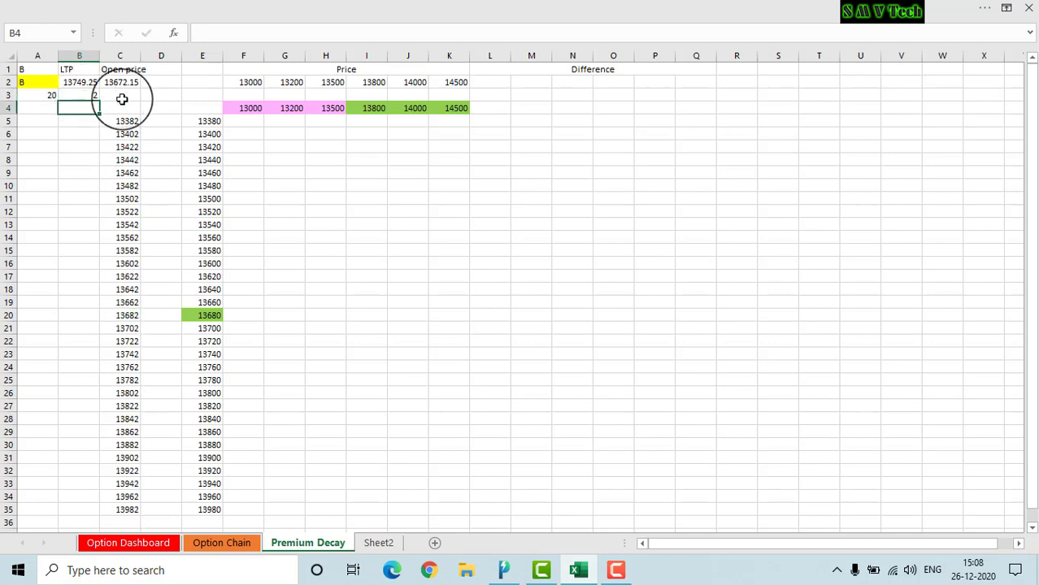
left_click(160, 120)
type("=")
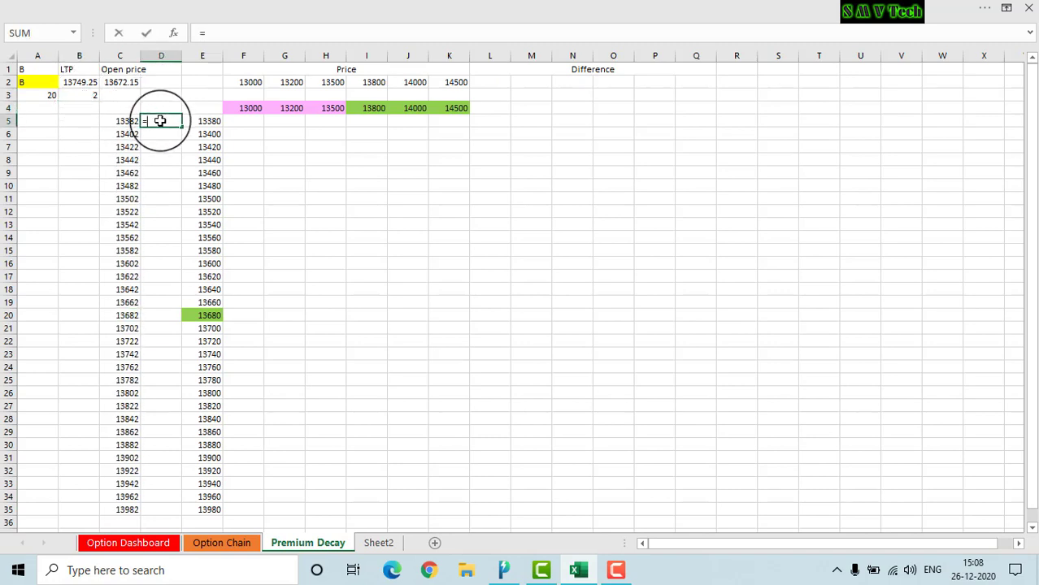
type("I")
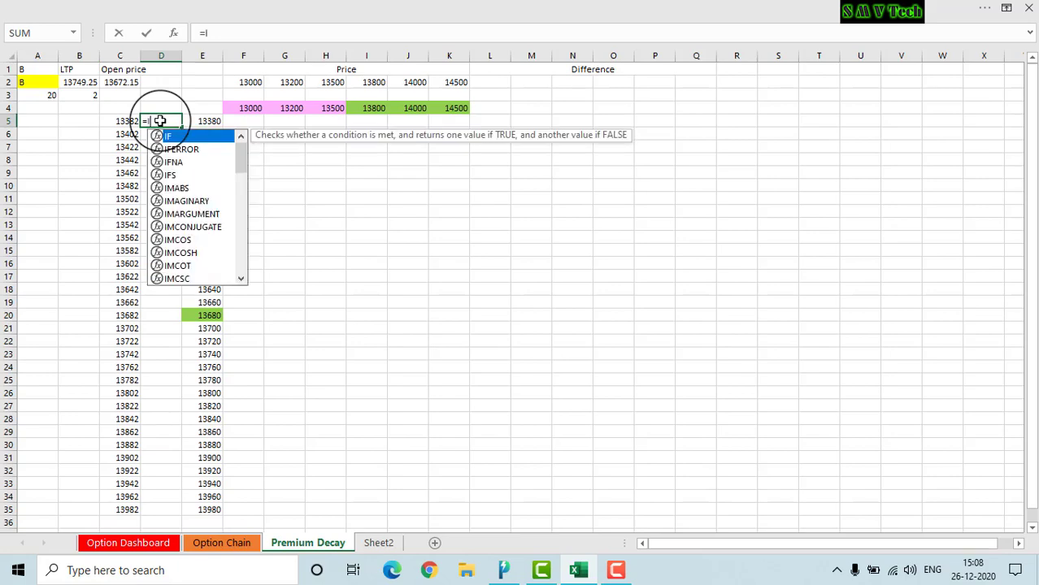
type("FERROR(")
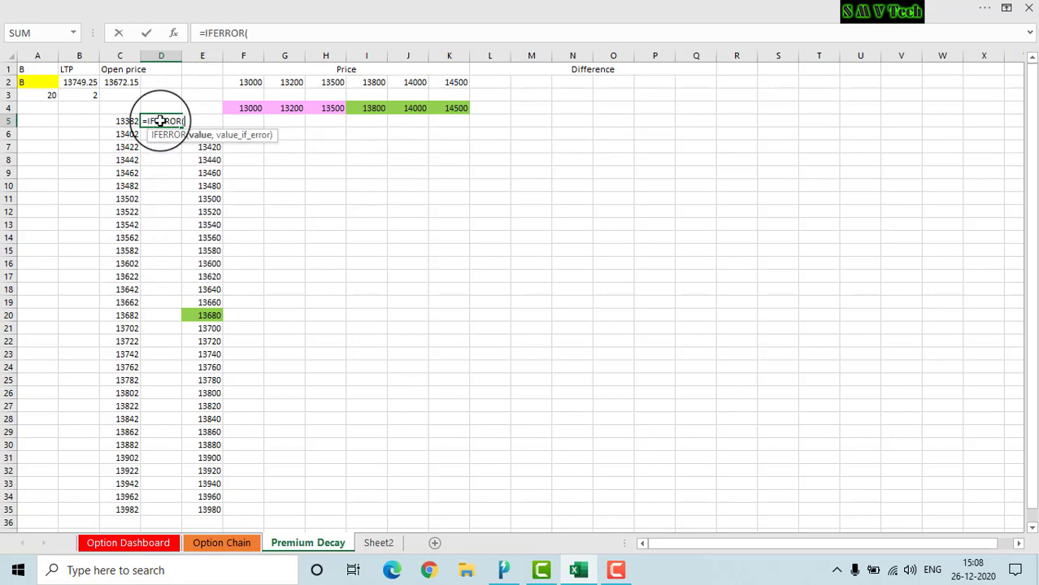
scroll(223, 114, "down", 2)
scroll(224, 114, "up", 1)
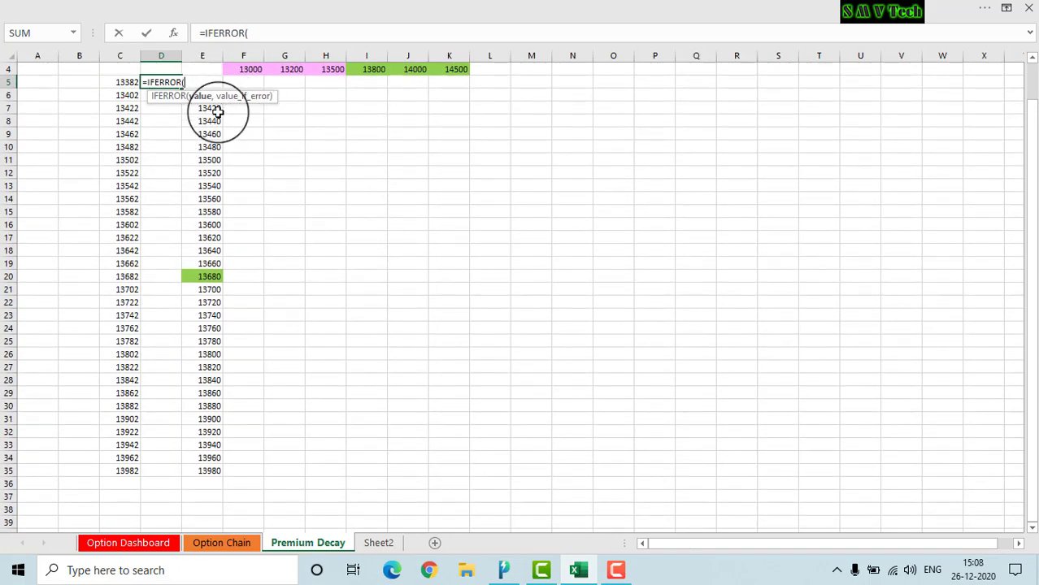
scroll(211, 87, "down", 1)
scroll(212, 87, "up", 1)
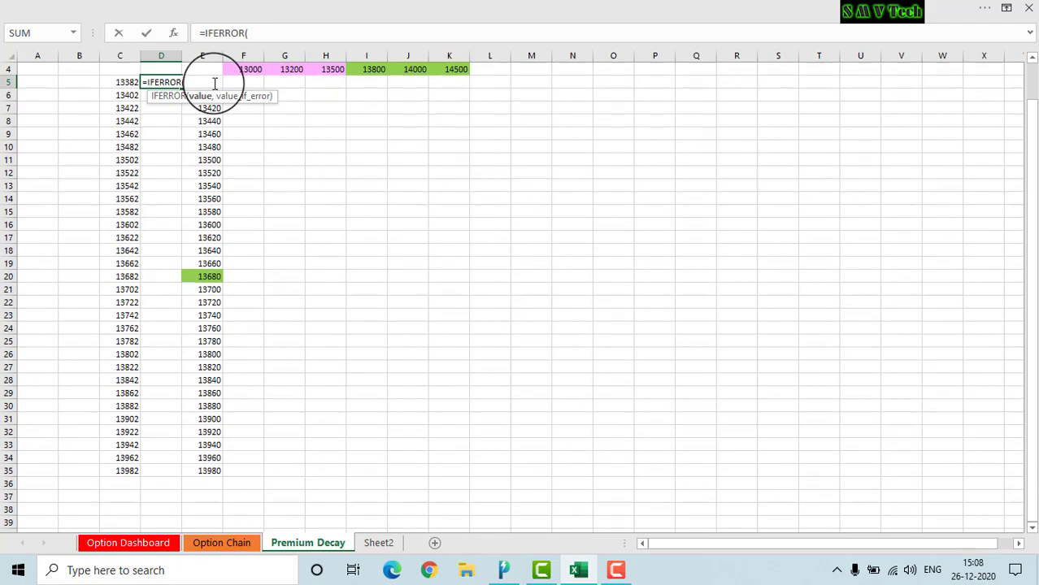
type("E")
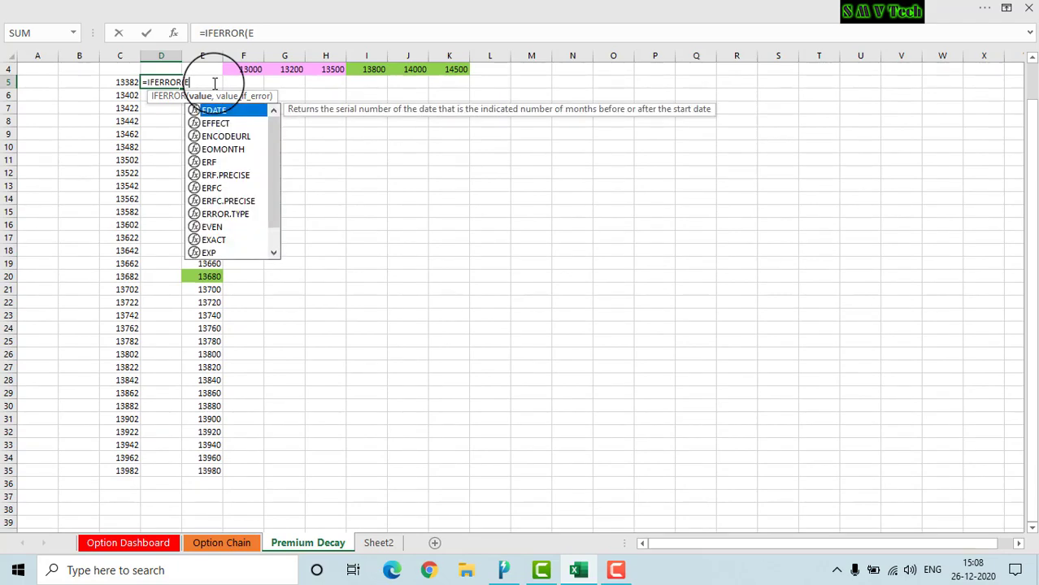
type("5-")
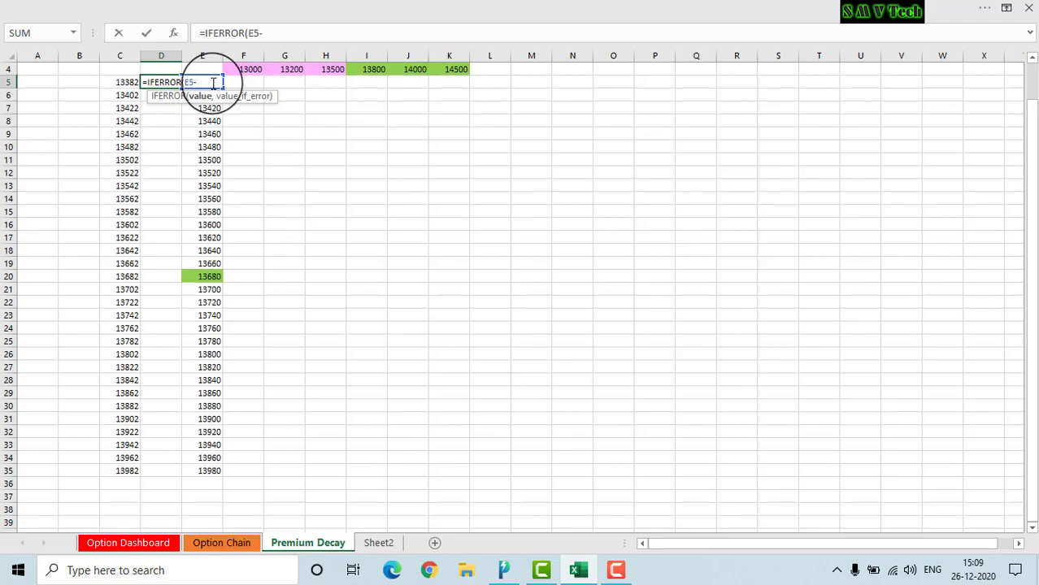
scroll(57, 190, "up", 1)
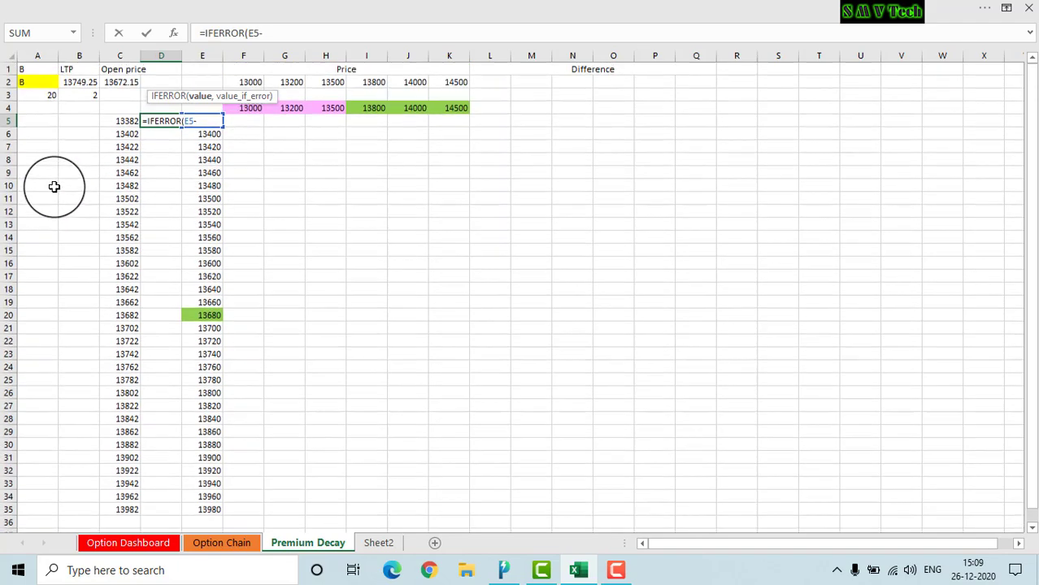
left_click(87, 94)
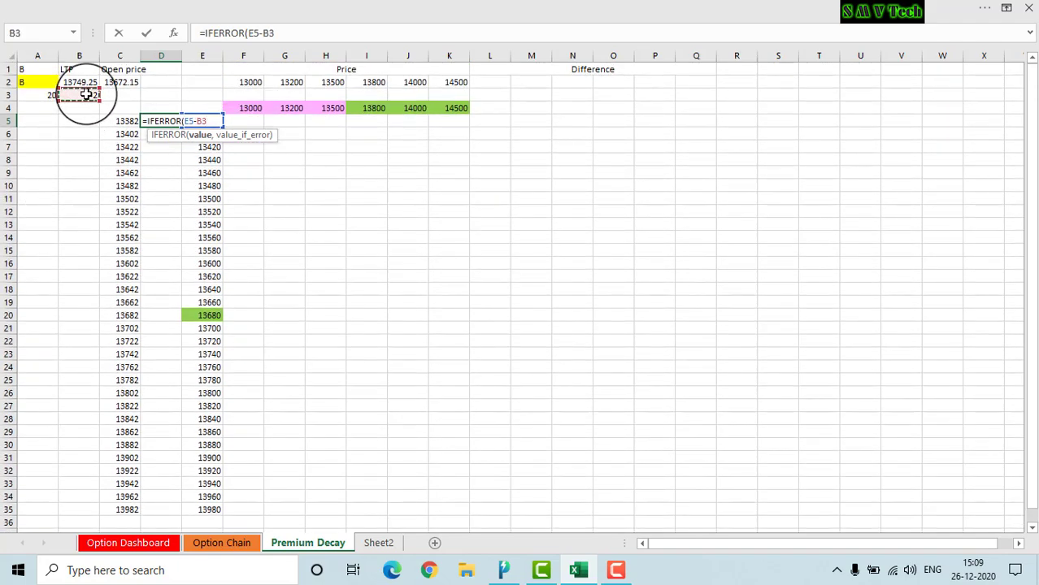
key("F4")
type(",")
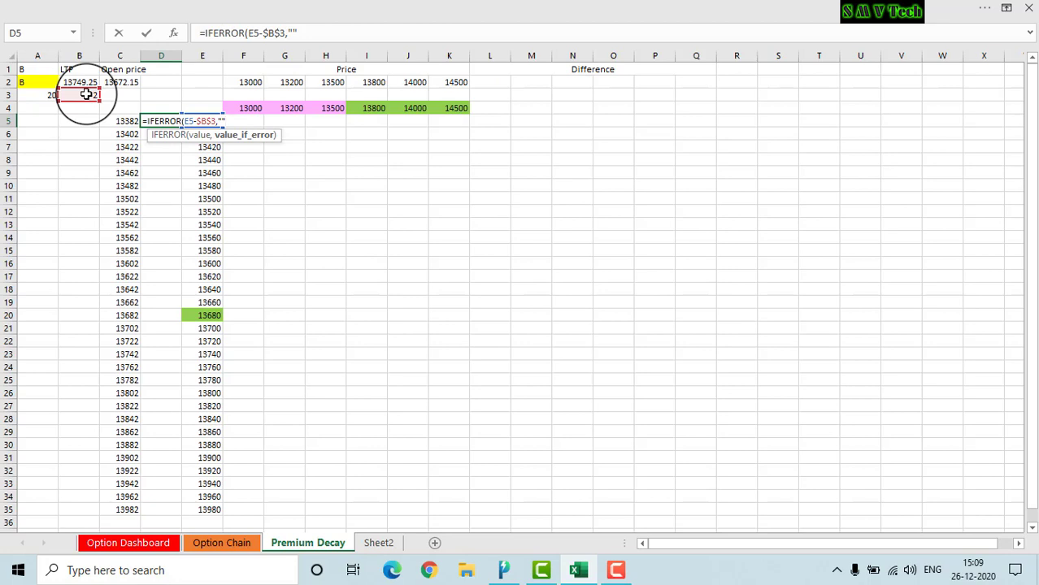
type(")")
key("Return")
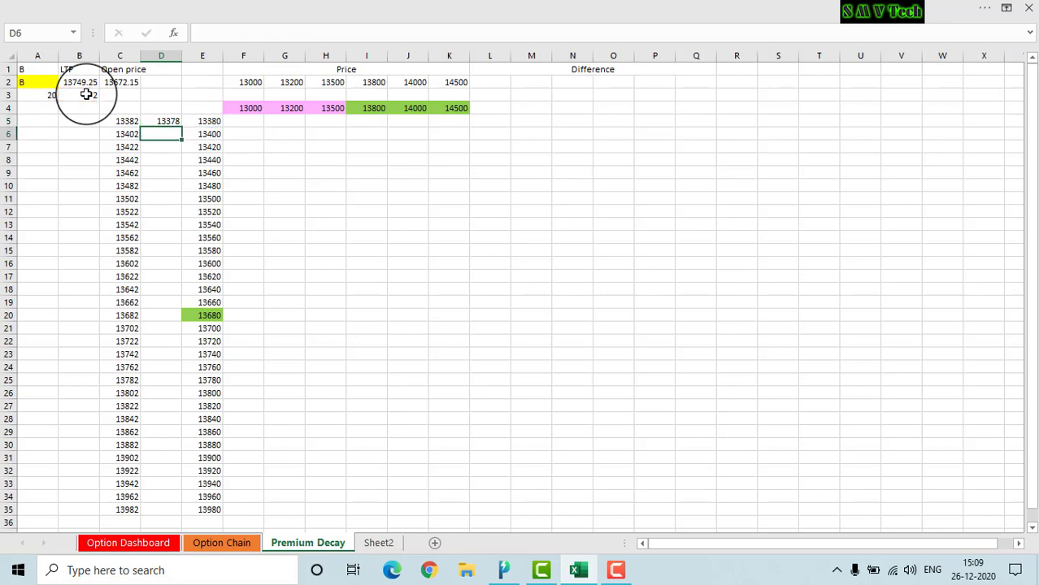
Step: Fill the D5 formula down to D35, giving 13378 to 13978
left_click(165, 123)
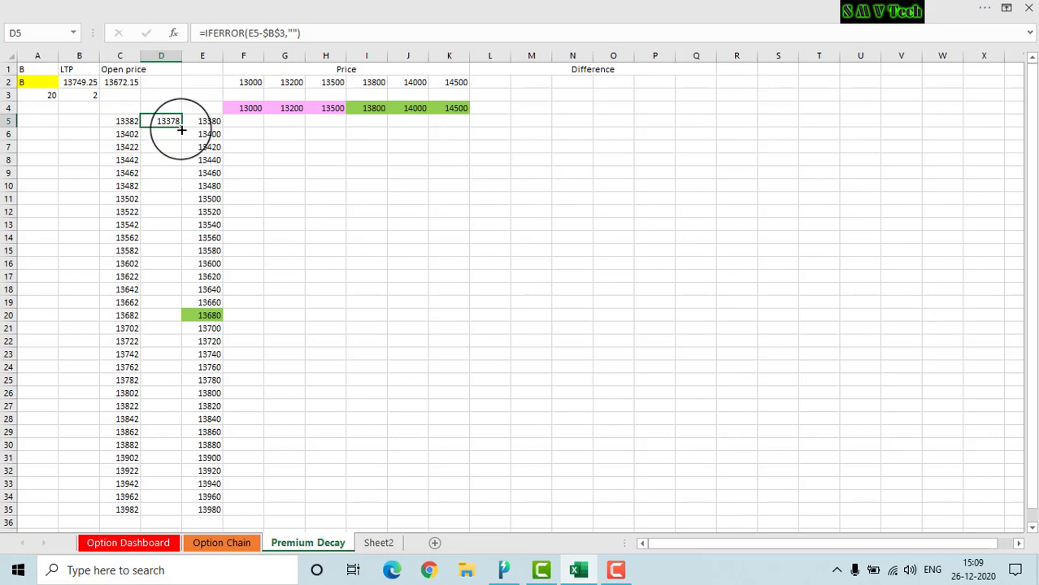
double_click(181, 127)
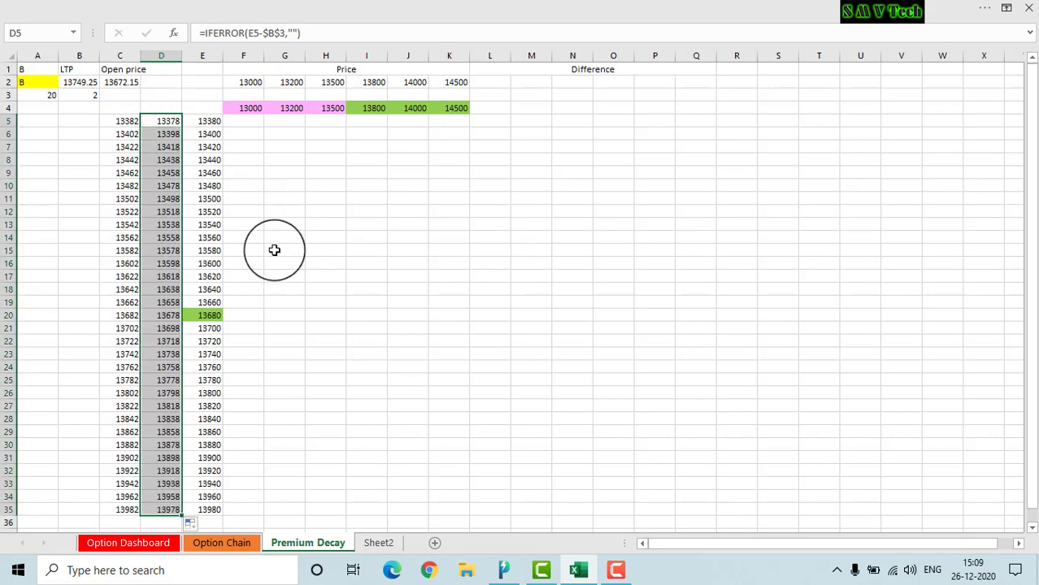
scroll(274, 250, "down", 3)
scroll(276, 271, "up", 3)
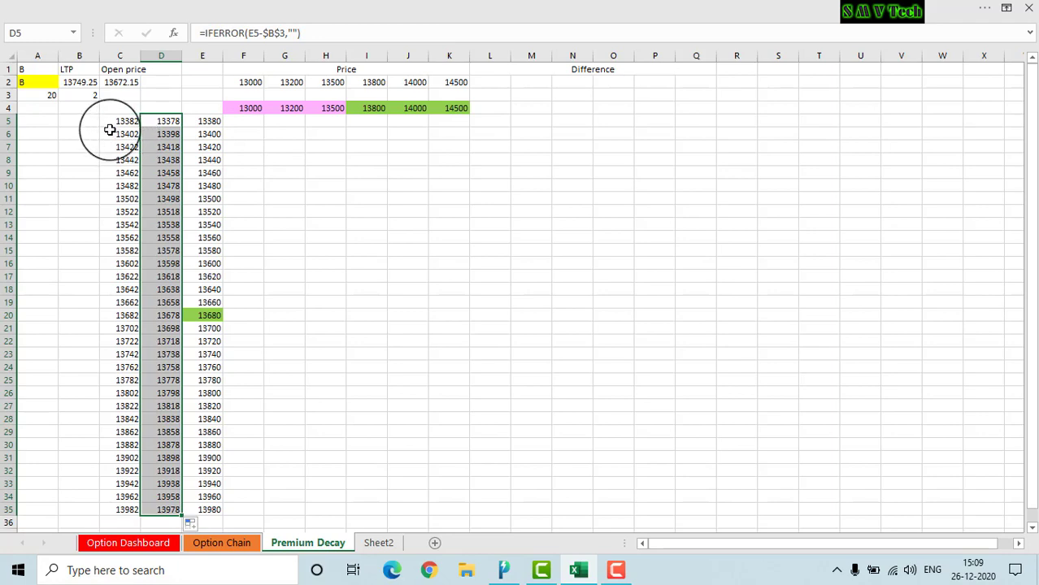
left_click(76, 120)
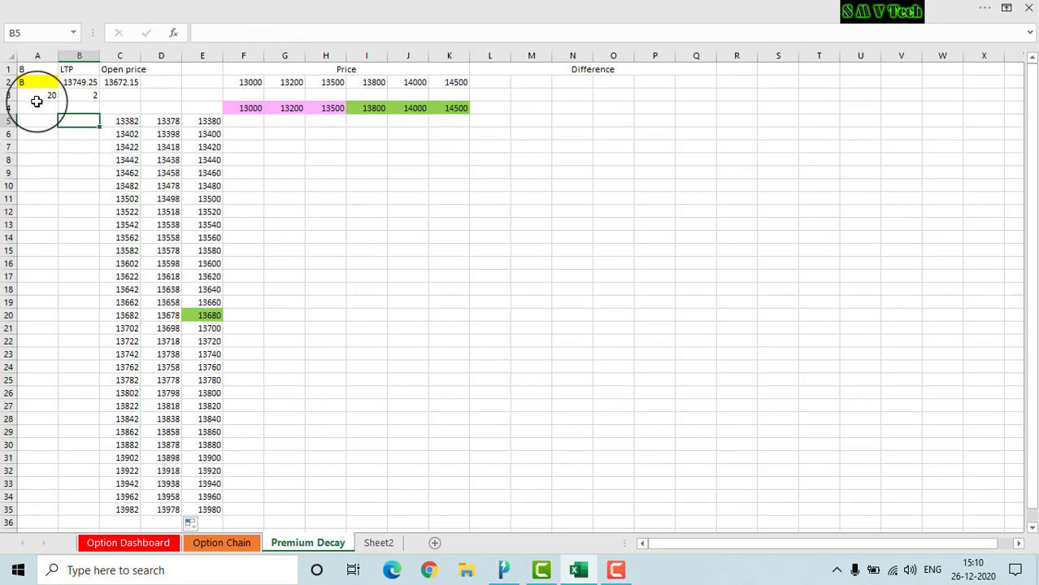
Step: Enter =ROUND(B2/A3,0)*A3 in A4 to round the LTP to the step
left_click(37, 105)
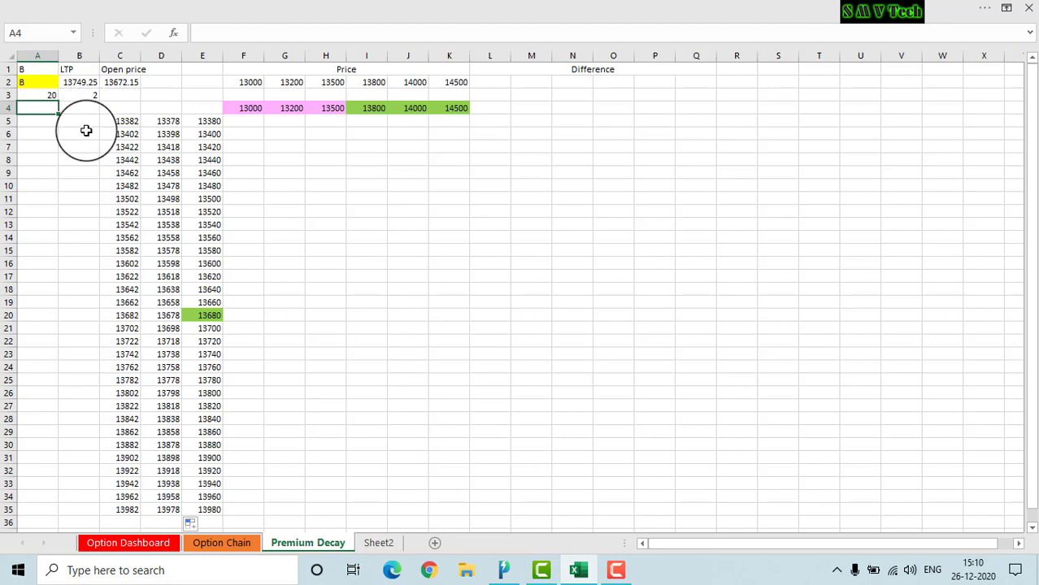
type("=")
type("ROUND(")
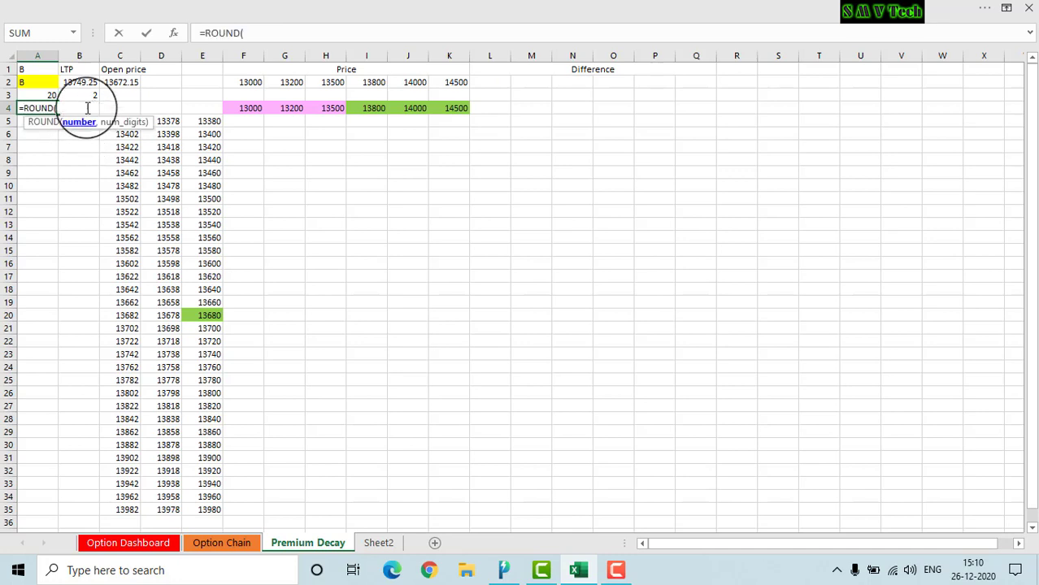
left_click(84, 84)
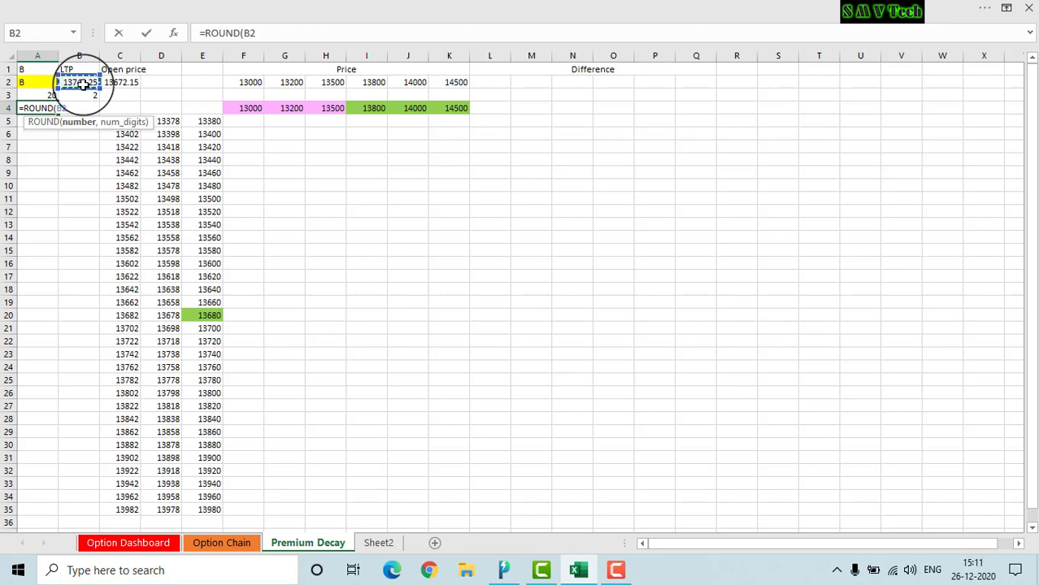
left_click(44, 94)
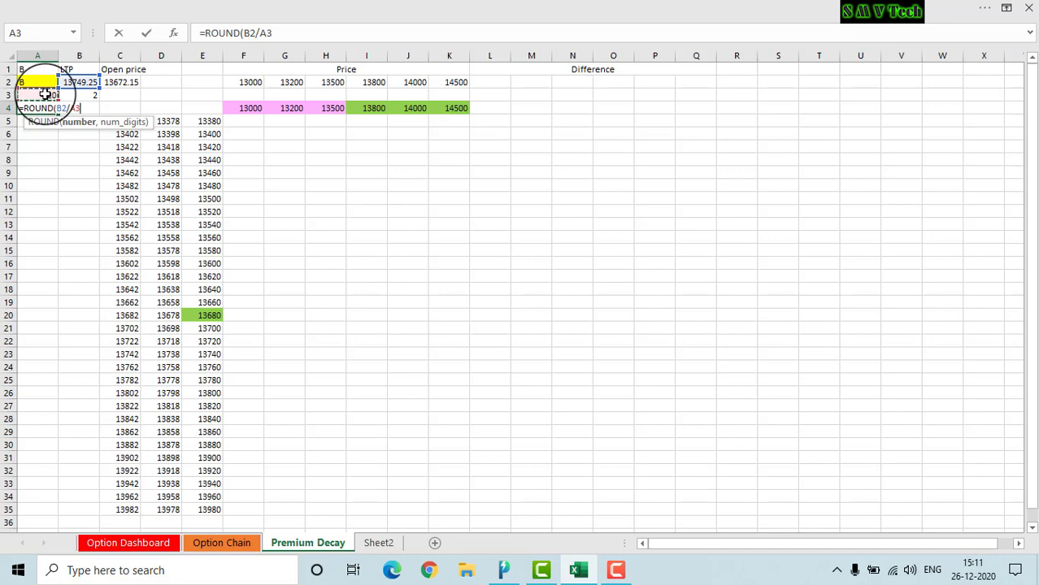
type(",0")
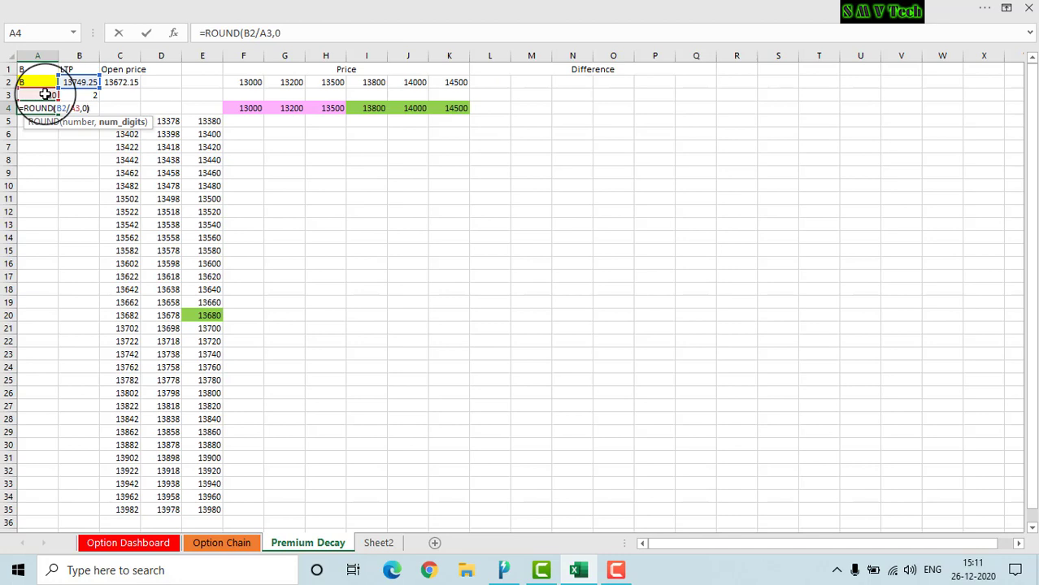
type(")*")
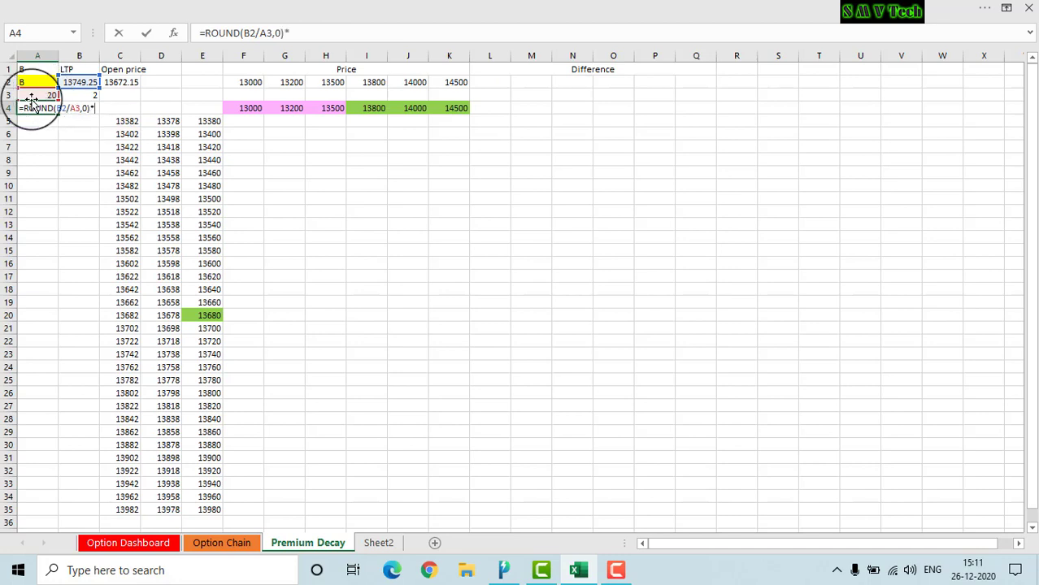
left_click(36, 97)
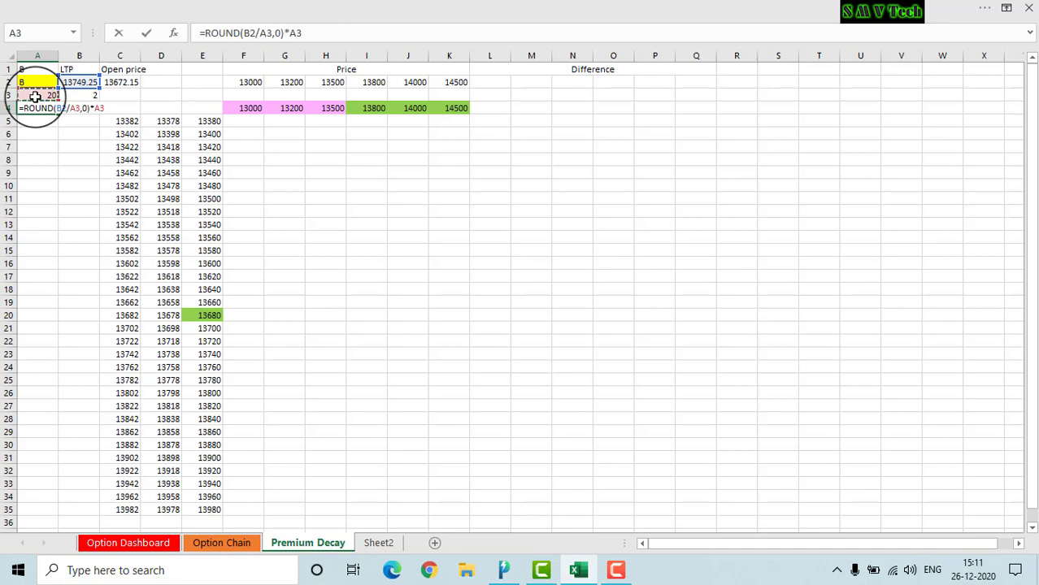
key("Return")
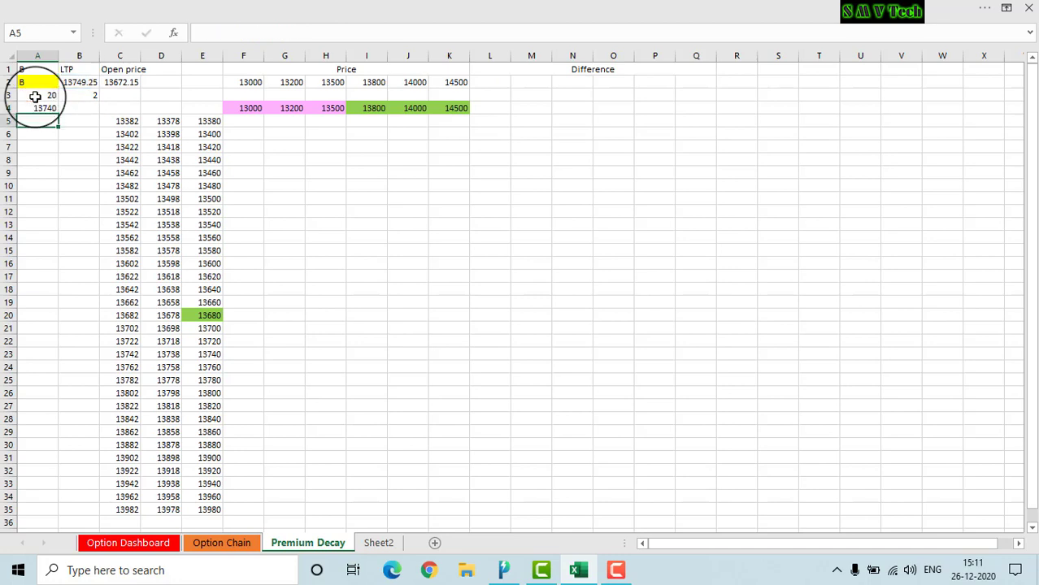
Step: Wrap the A4 formula as =IFERROR(ROUND(B2/A3,0)*A3,0), still showing 13740
left_click(37, 105)
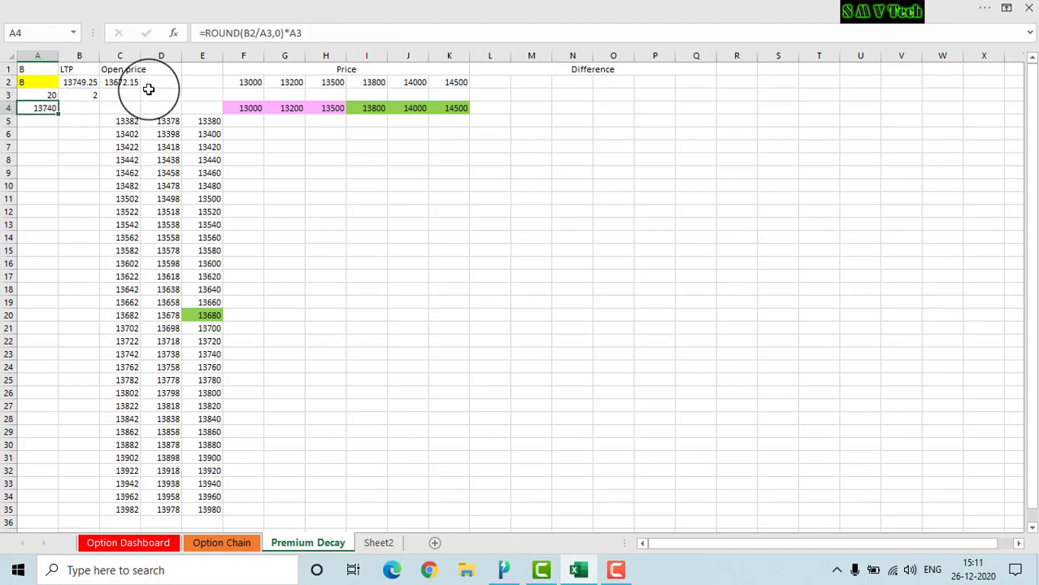
left_click(201, 34)
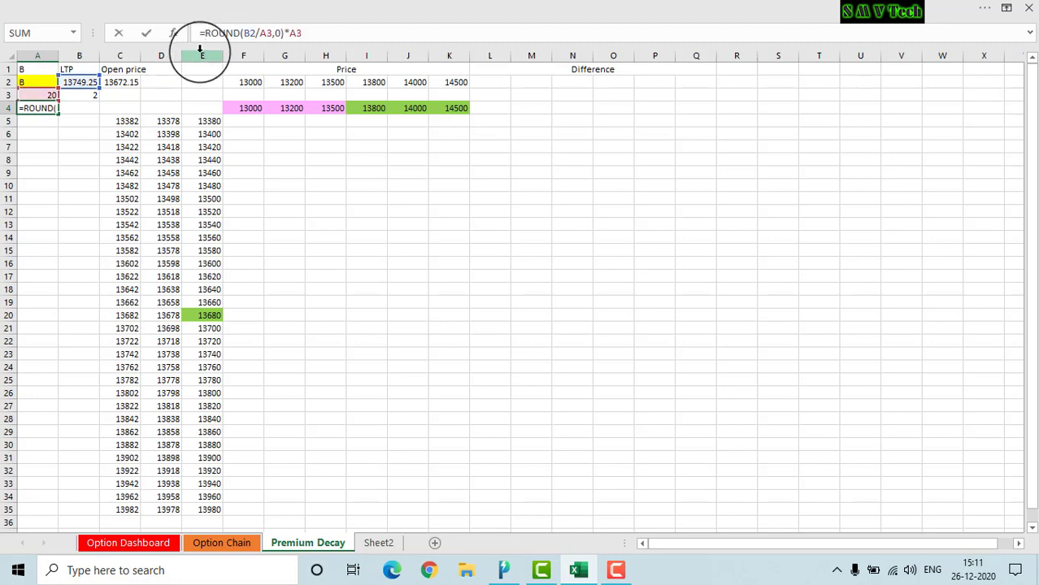
type("IFERROR(")
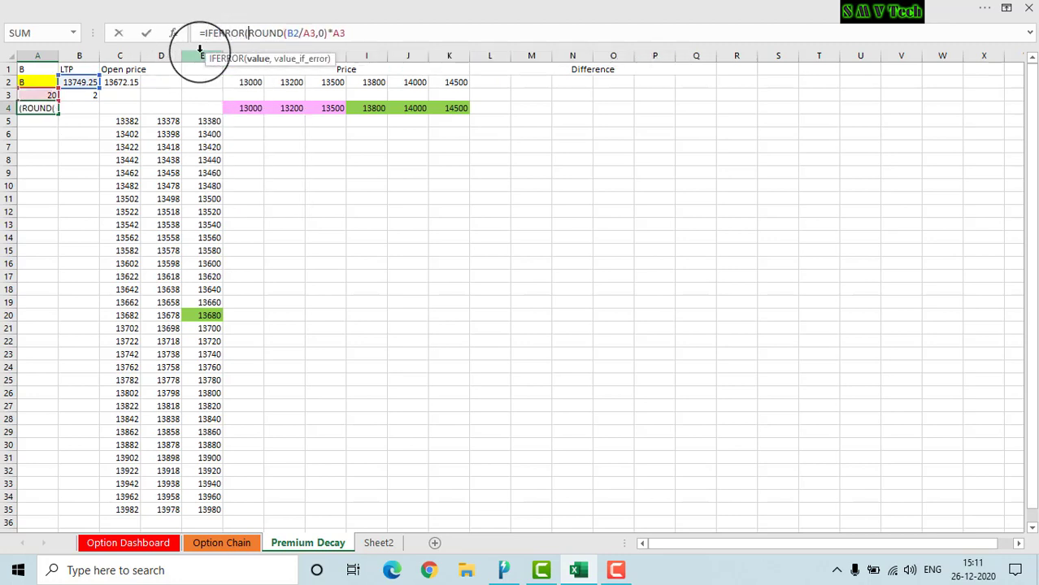
left_click(382, 33)
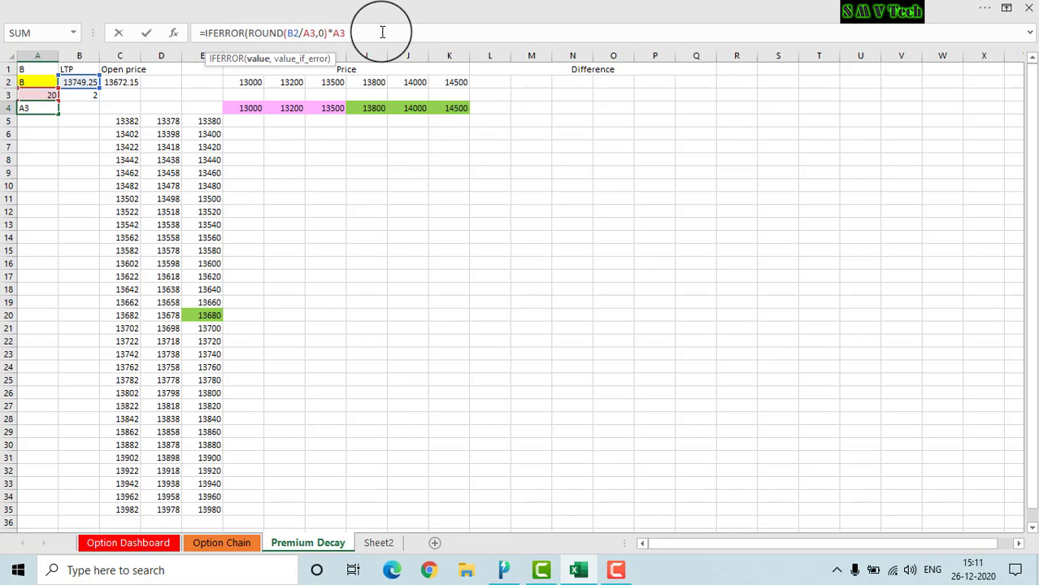
type(",0)")
key("Return")
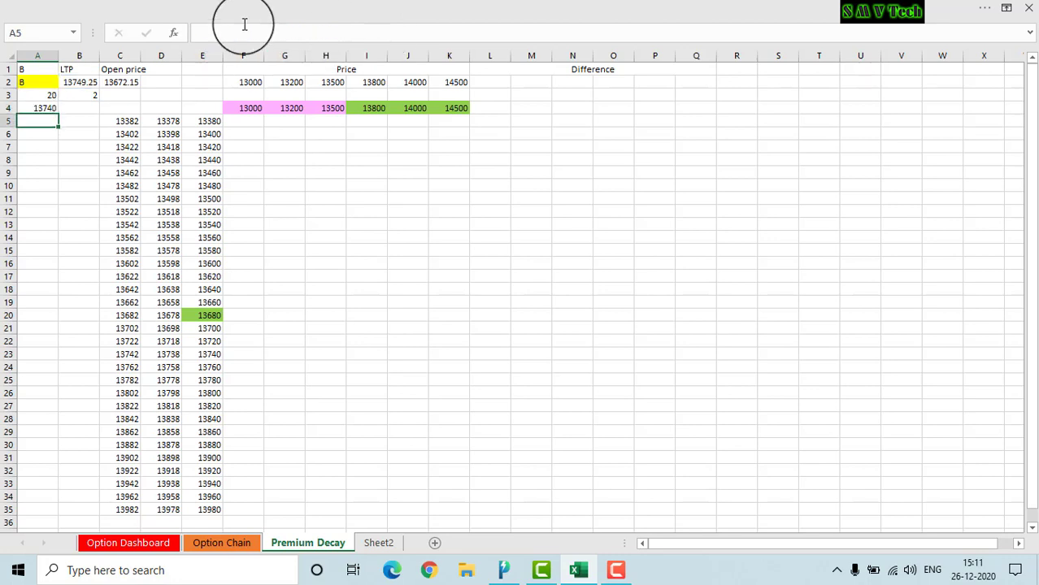
left_click(82, 103)
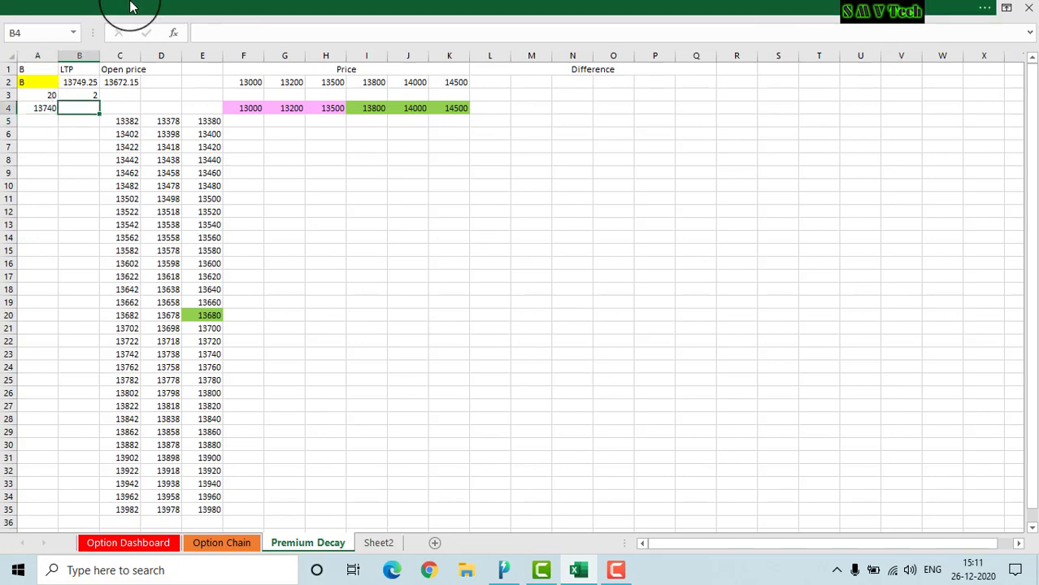
Step: Give cell B4 a yellow fill
left_click(128, 5)
left_click(251, 90)
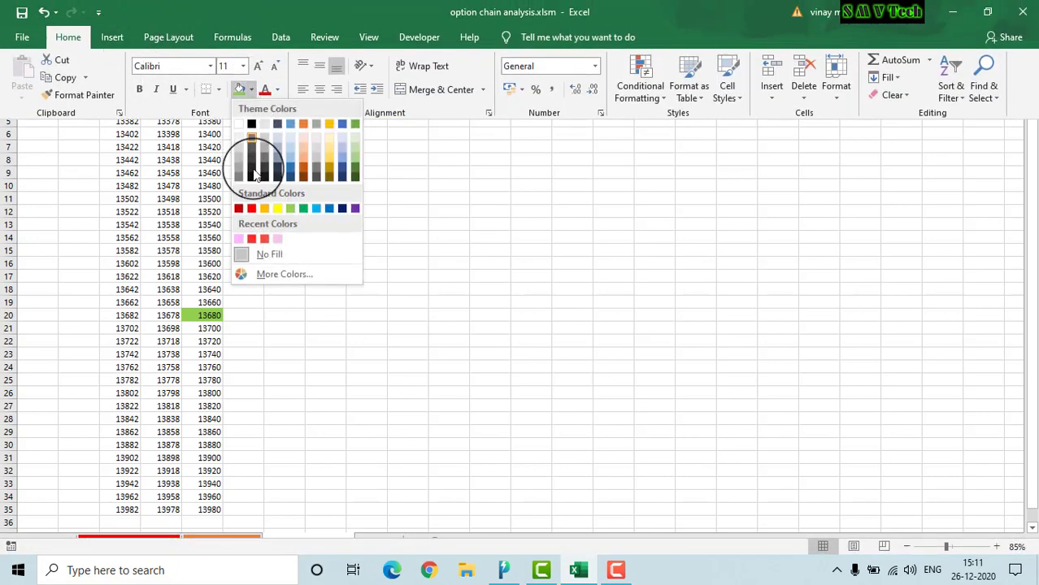
left_click(277, 208)
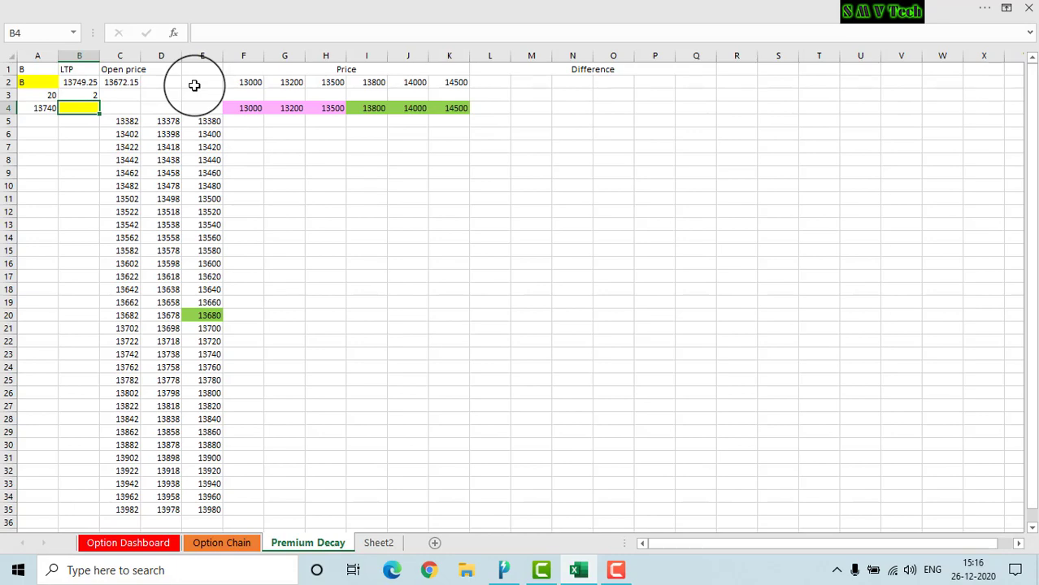
Step: Enter =IFERROR(IF(A1="A",A4,""),"") in B4
type("=")
type("IFERR")
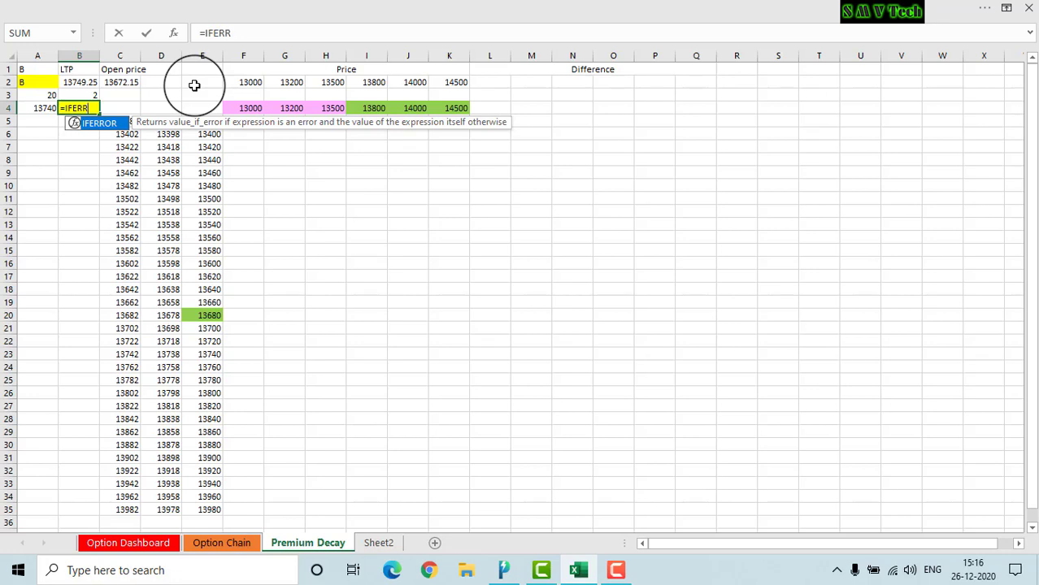
type("OR(")
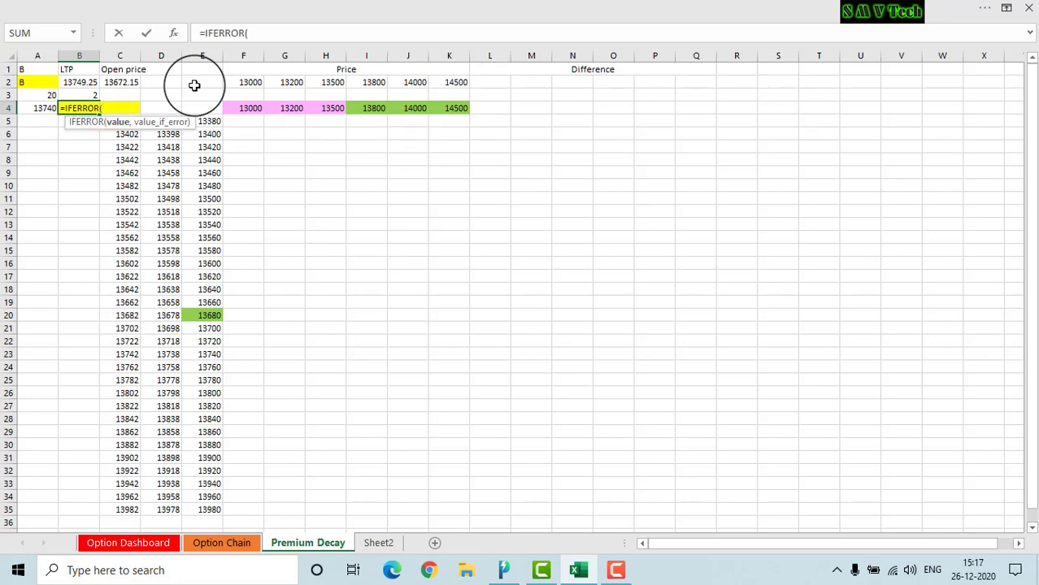
type("IF")
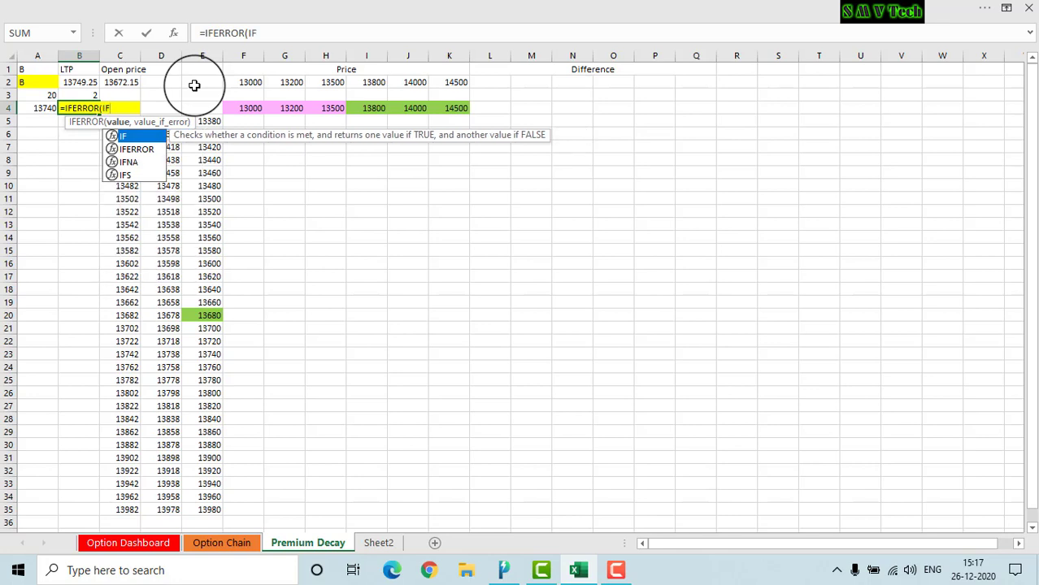
type("(")
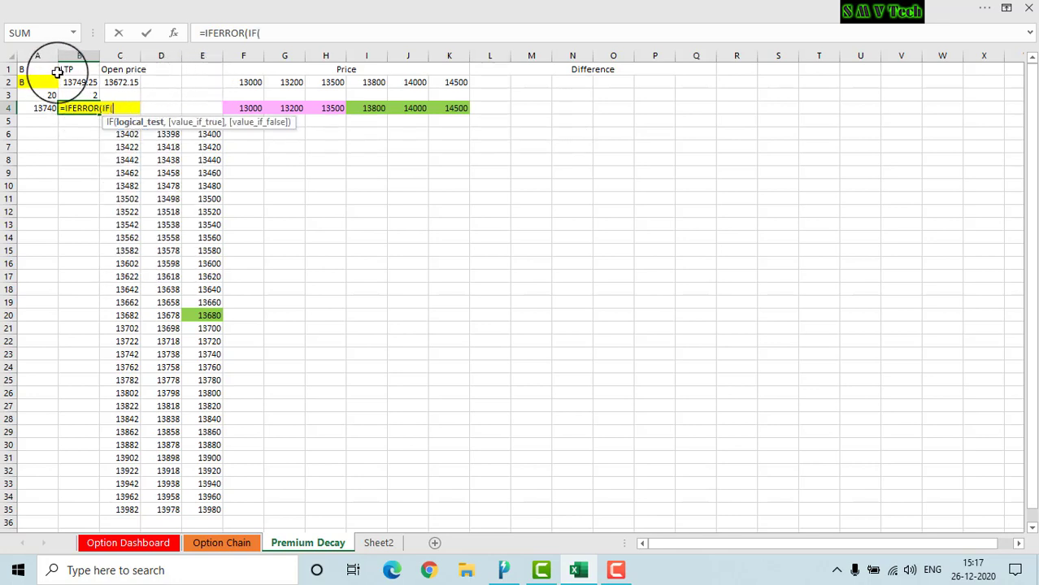
left_click(34, 70)
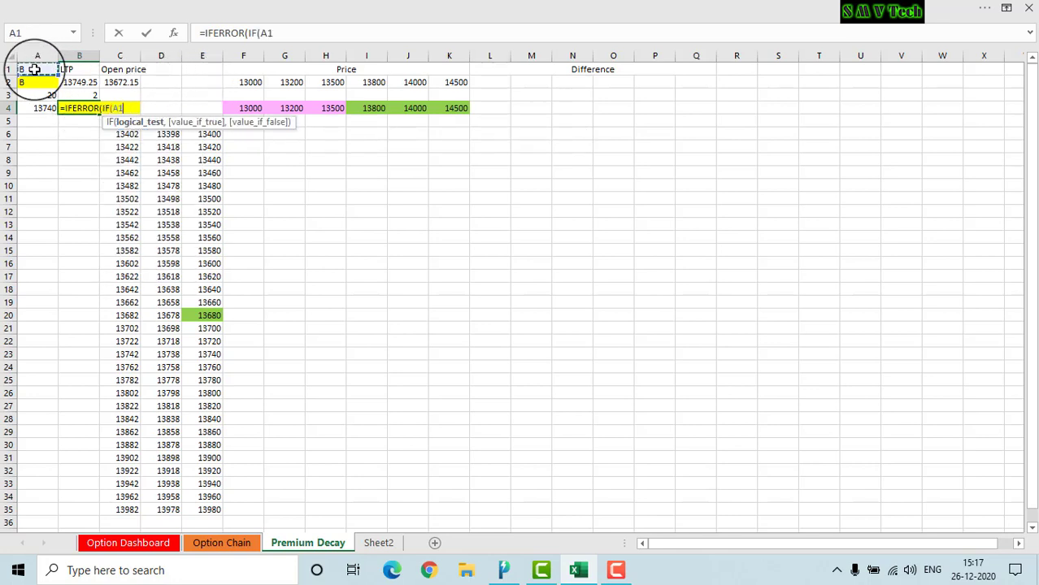
type("=\"")
type("A\"")
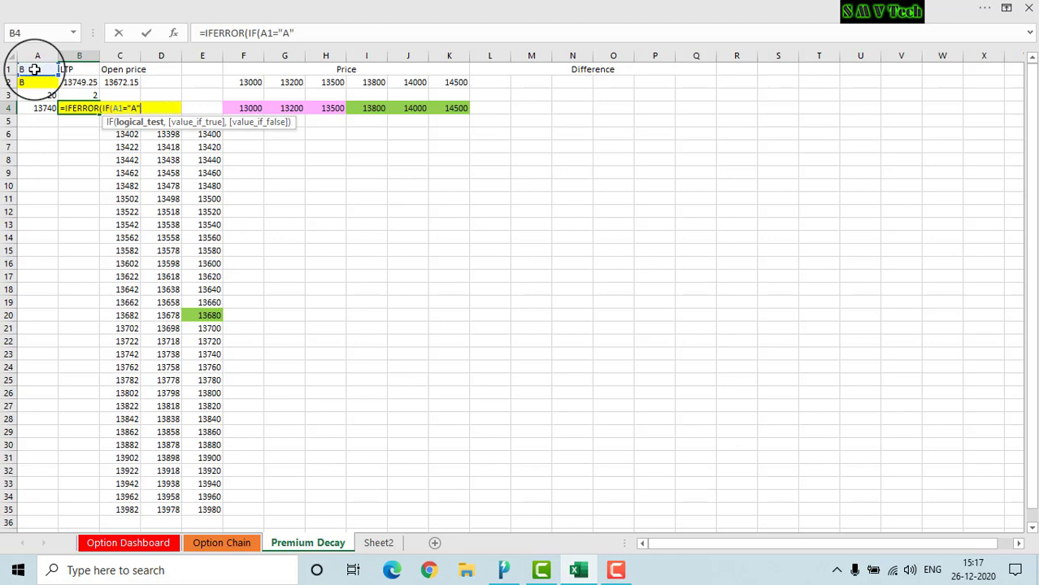
type(",")
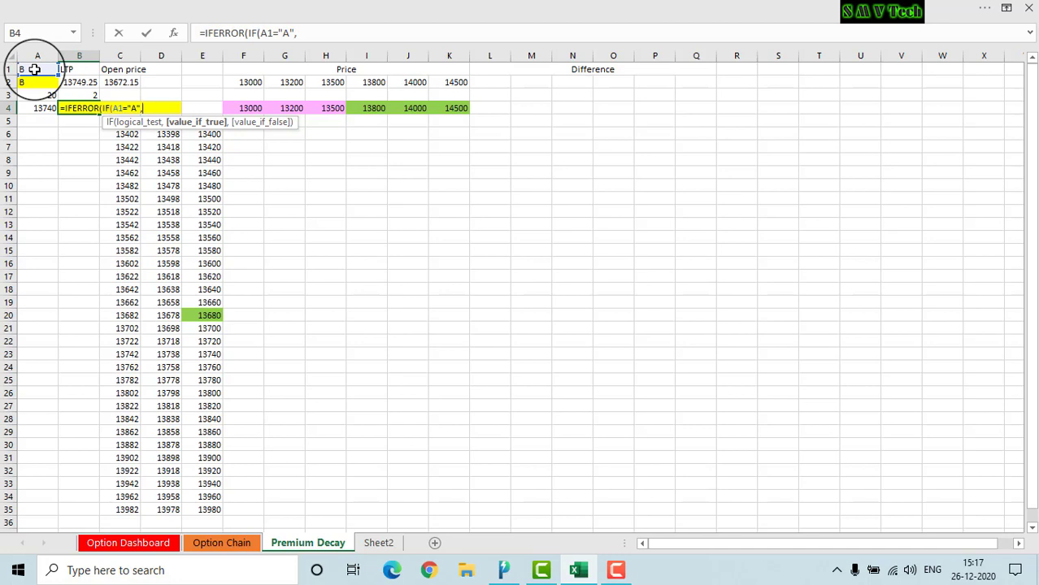
left_click(49, 109)
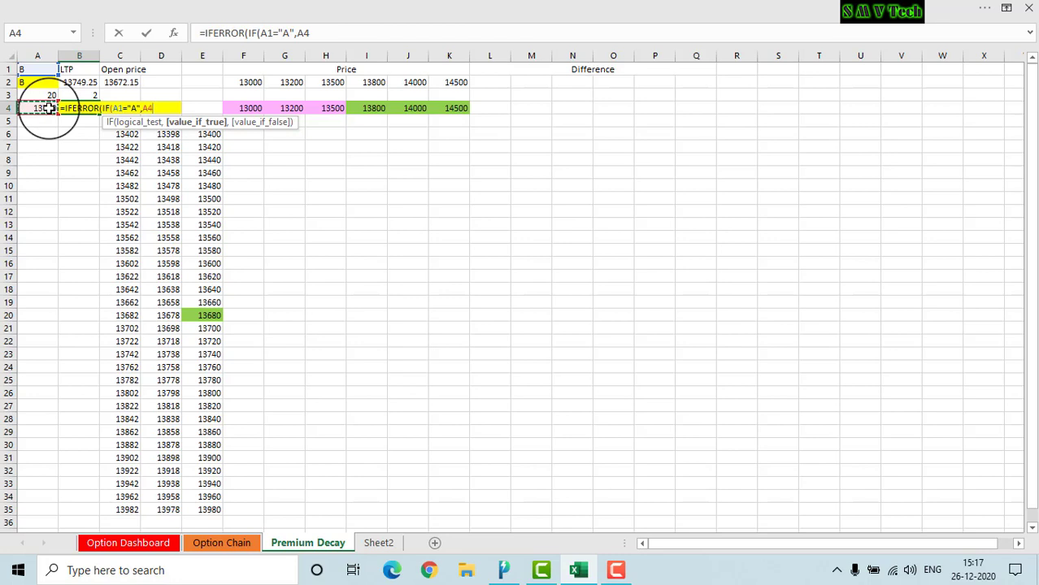
left_click(49, 108, "shift")
type("\"\"")
key("Left")
key("Left")
key("BackSpace")
key("BackSpace")
key("BackSpace")
type(",\"\"")
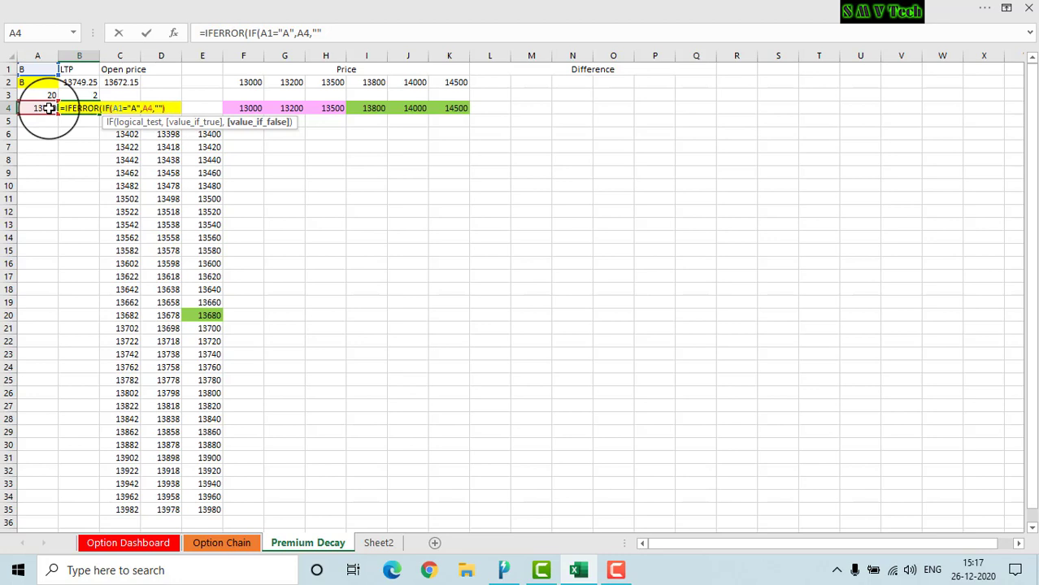
type("),")
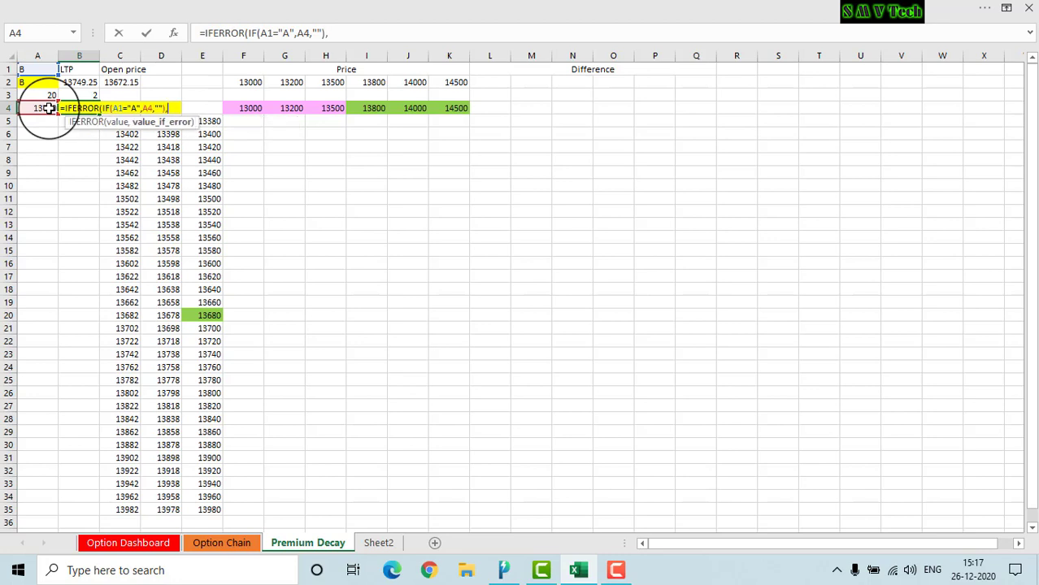
type("\"\"")
type(")")
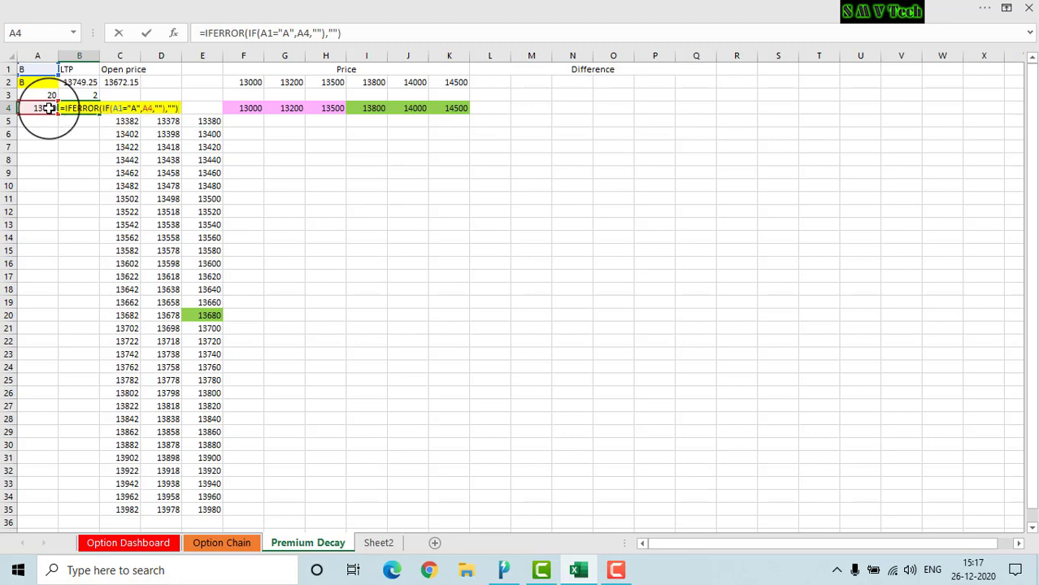
key("Return")
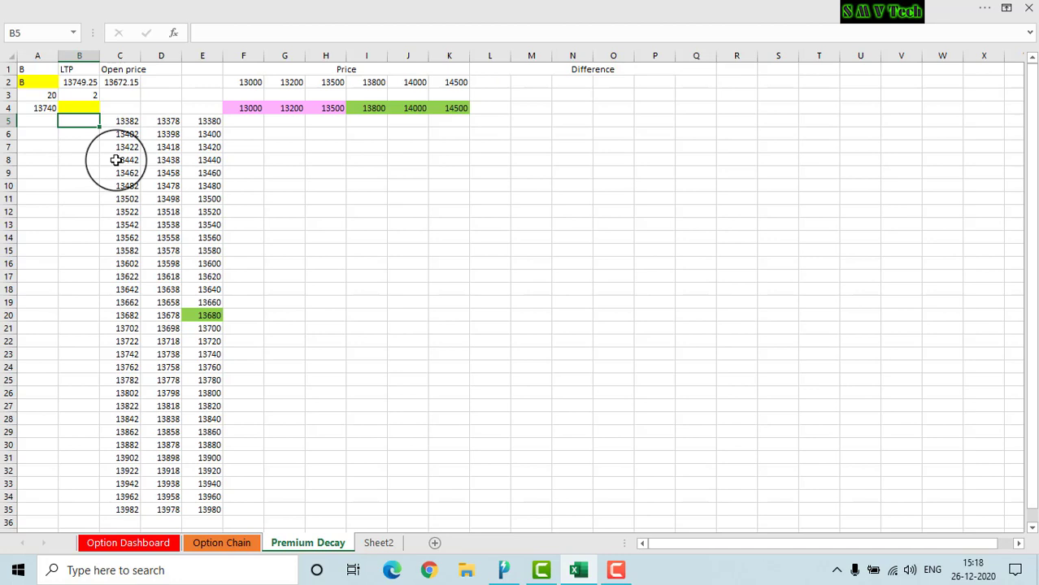
Step: Begin B5's formula as =IFERROR(IF($B$4=E5,"Y",IF(AND( with B4 locked absolute
type("=")
type("IFERROR")
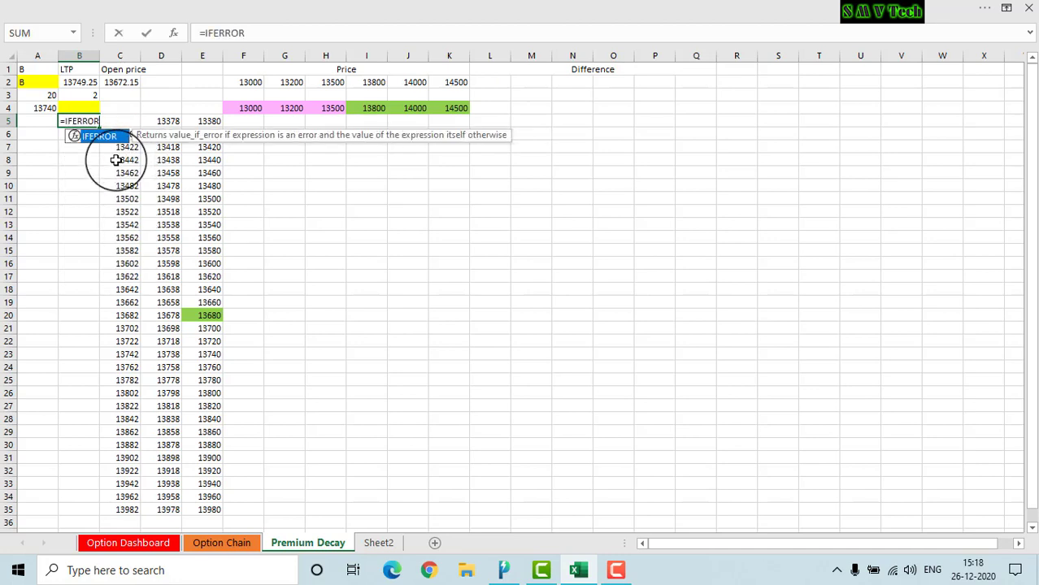
type("(")
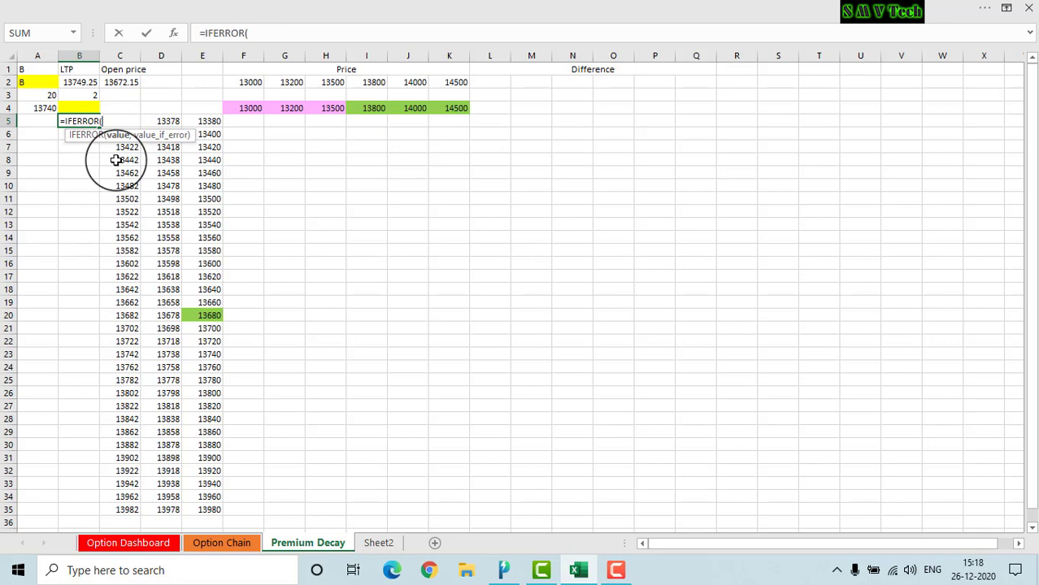
left_click(80, 105)
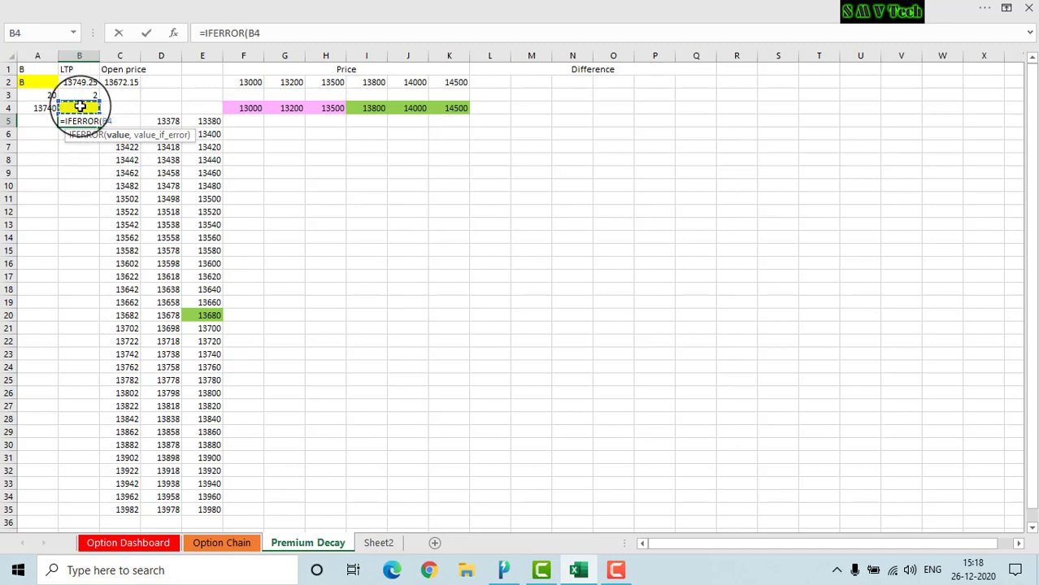
key("F4")
type("=")
left_click(210, 122)
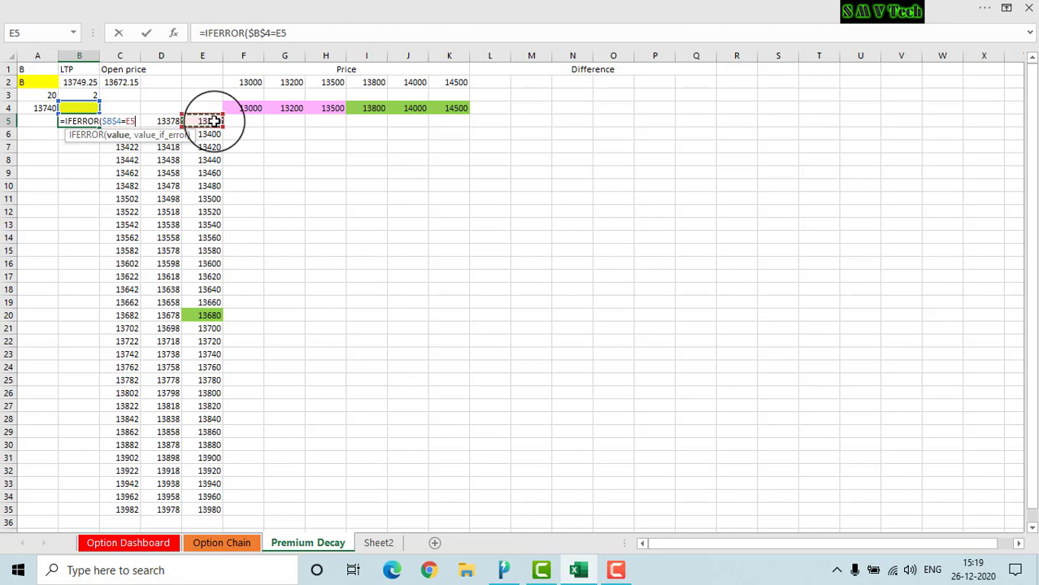
left_click(246, 34)
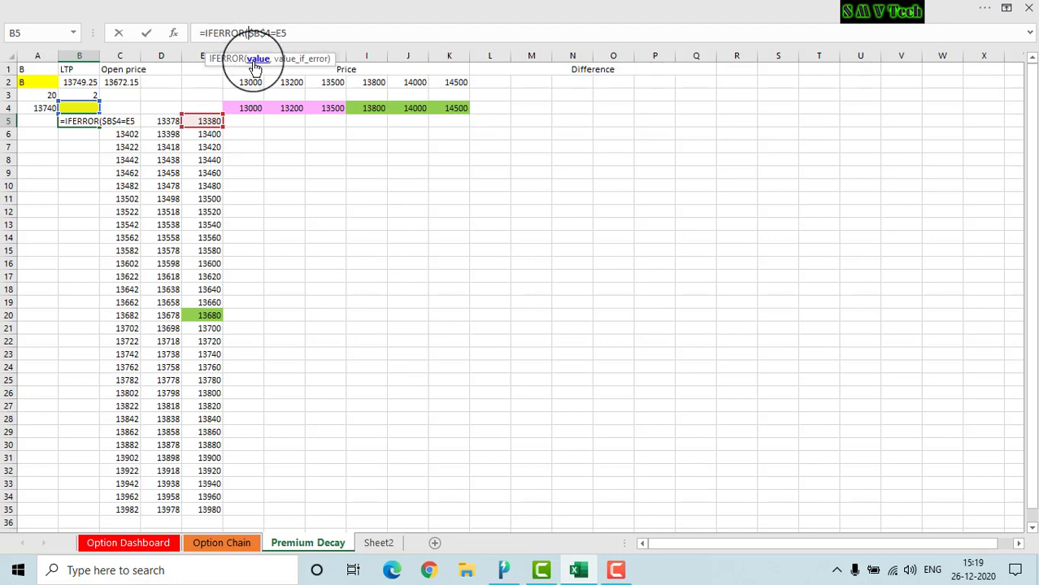
type("IF(")
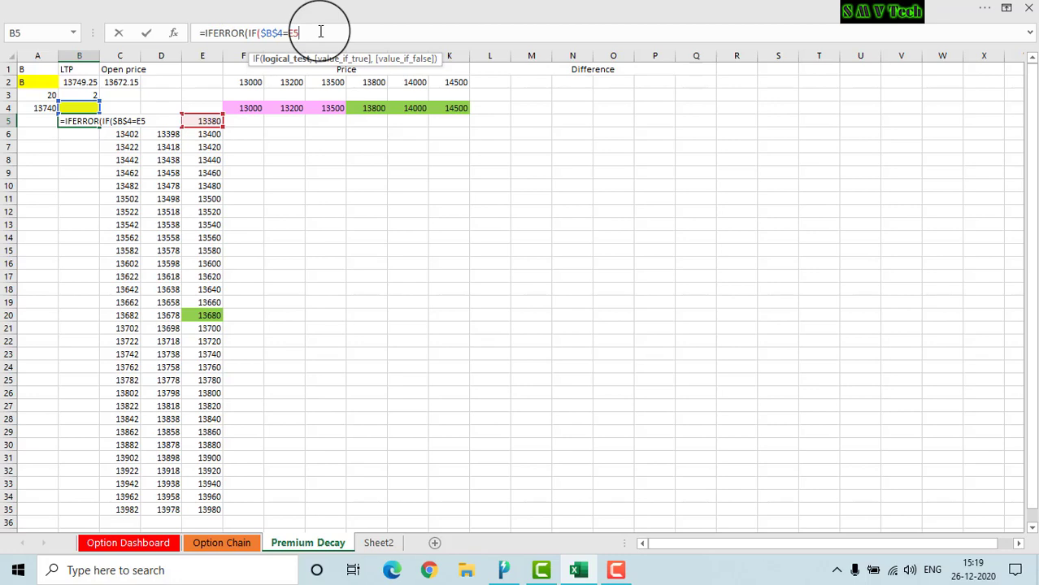
type(",")
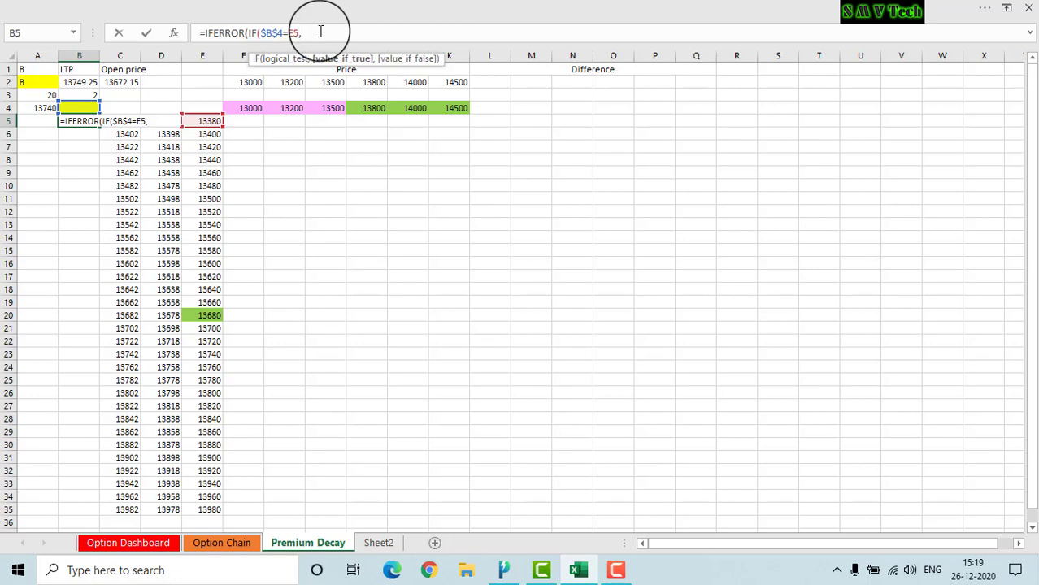
type("\"")
type("I")
type("Y")
type("\"")
type(",")
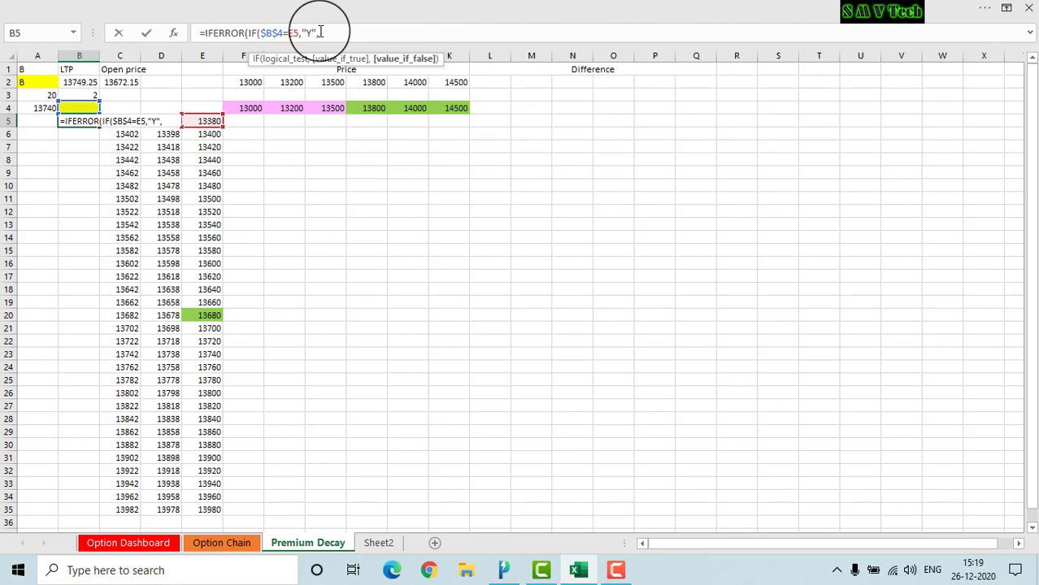
type("IF(AND")
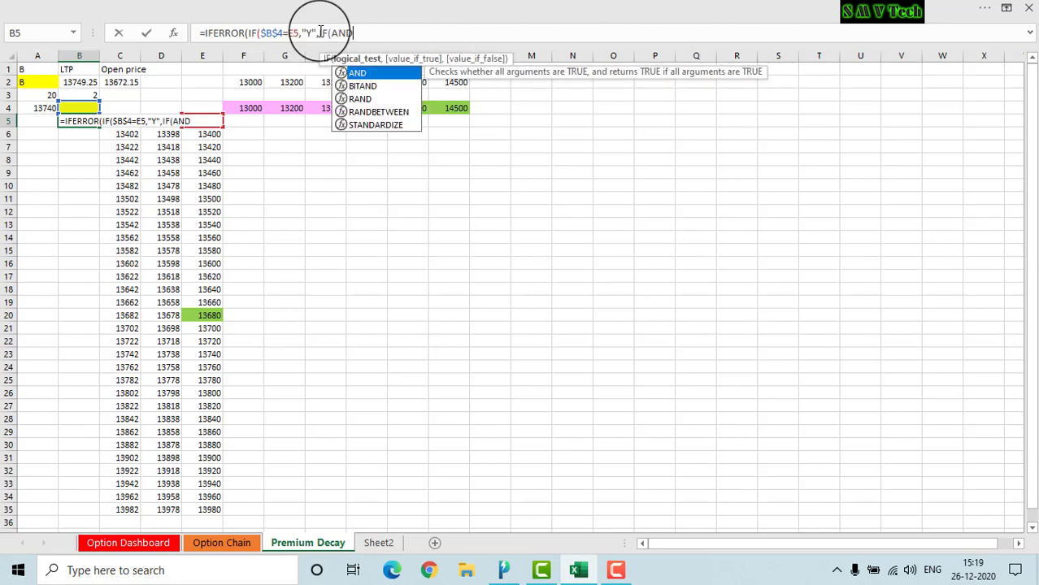
type("(")
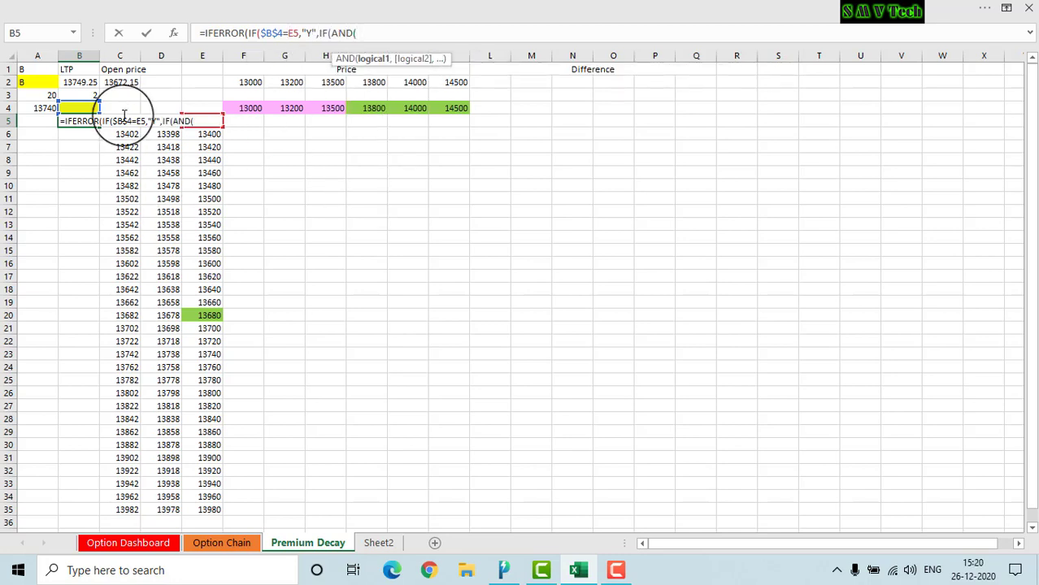
Step: Finish B5 with AND($B$2<=C5,$B$2>=D5) returning "Y" or "N", blank on error
left_click(84, 82)
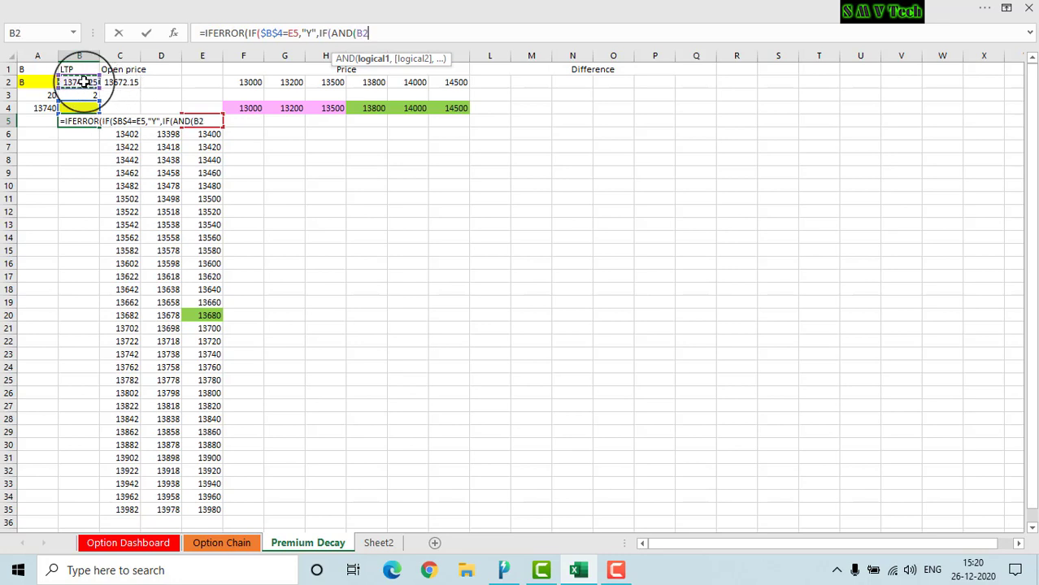
key("F4")
type("<")
type("=")
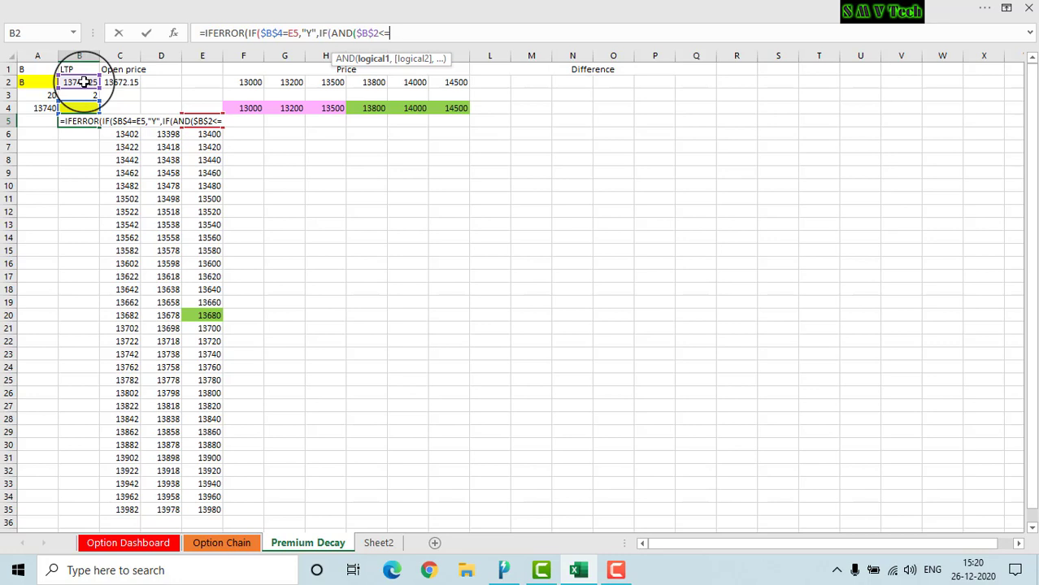
type("C5")
type(",")
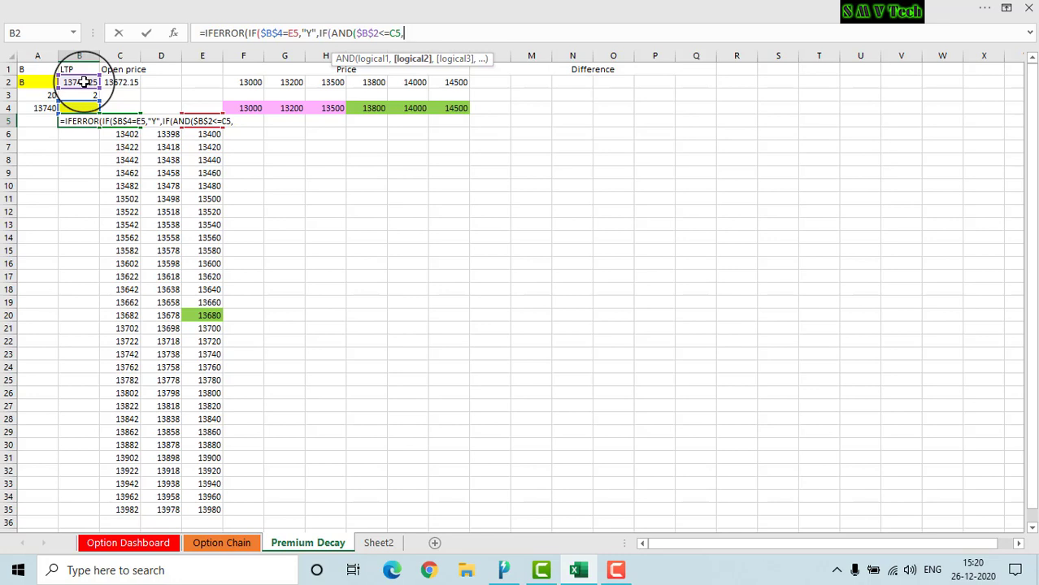
left_click(84, 82)
key("F4")
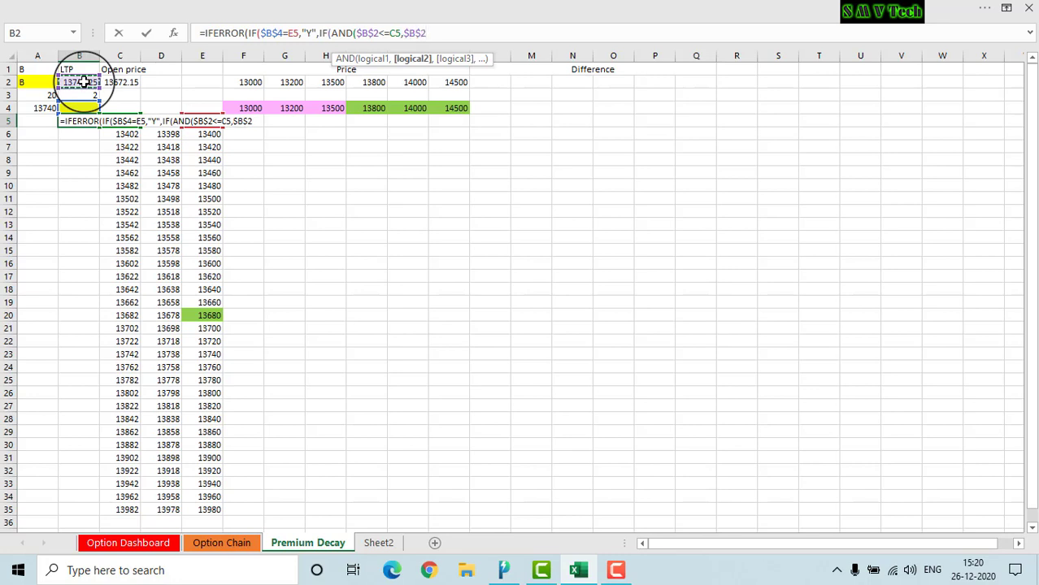
type(">=")
type("D")
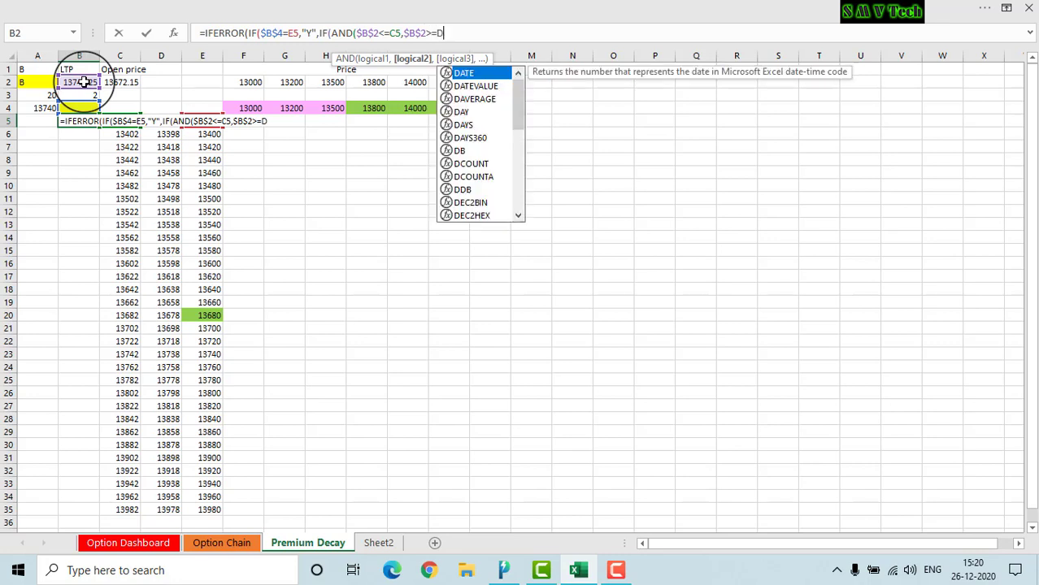
type("5")
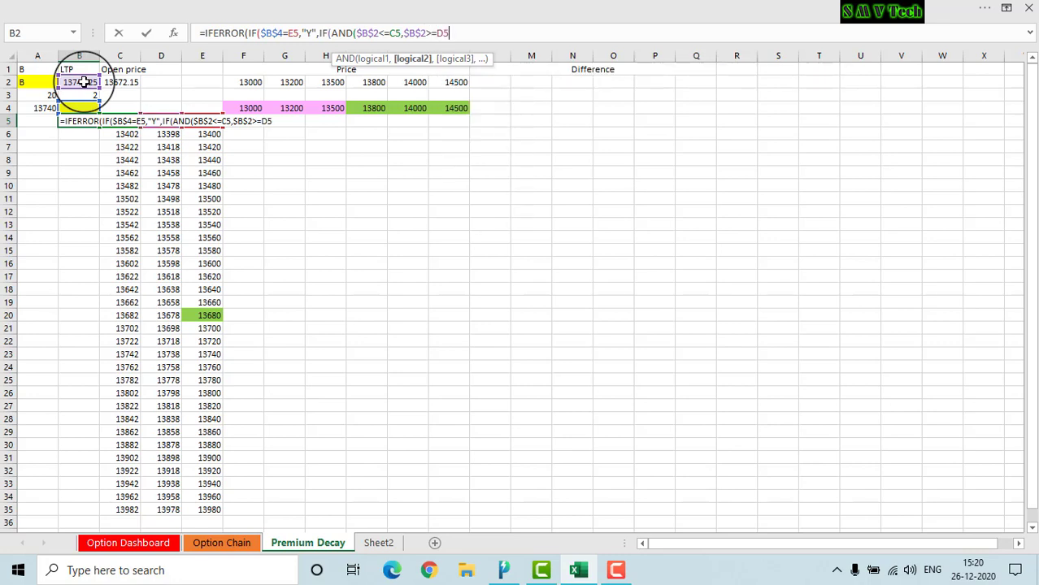
type(")")
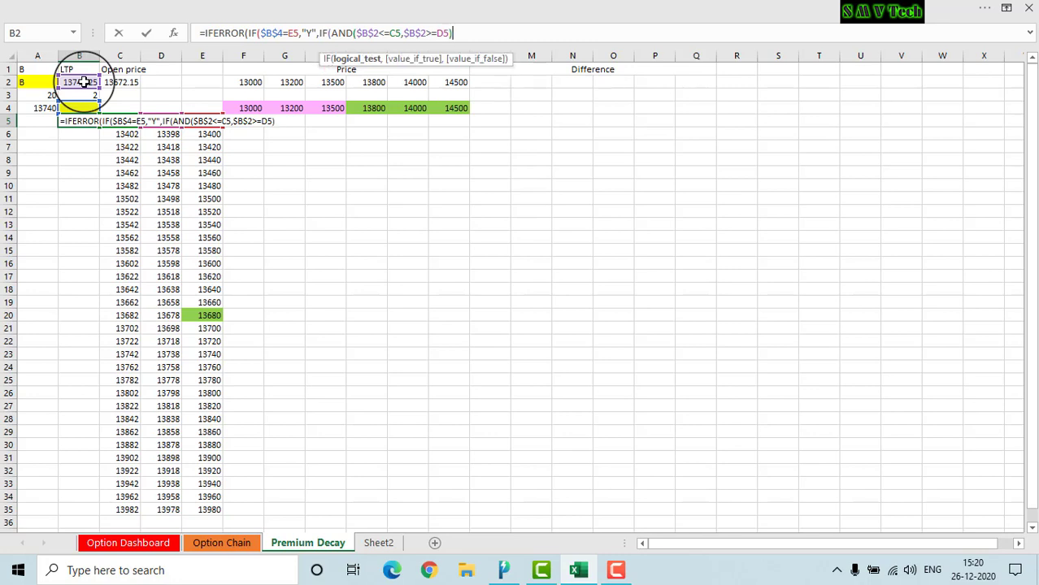
type(",\"")
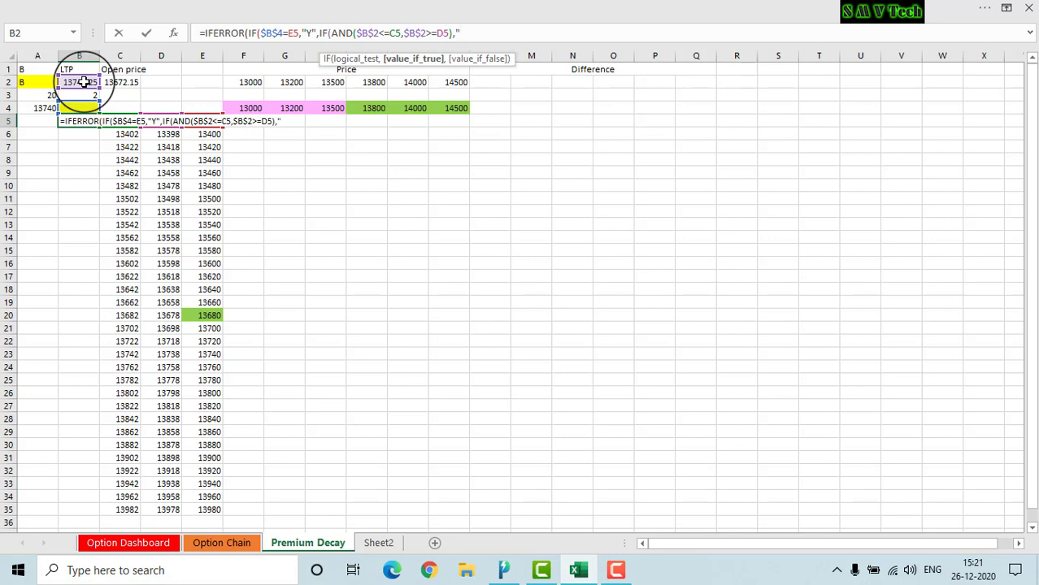
type("Y\",")
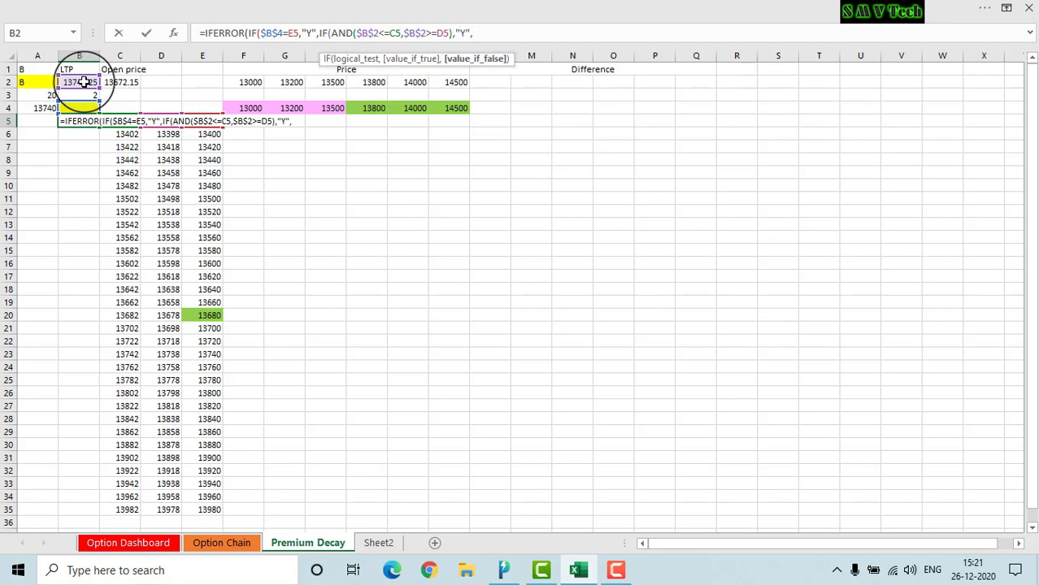
type("\"N")
type("\"")
type("))")
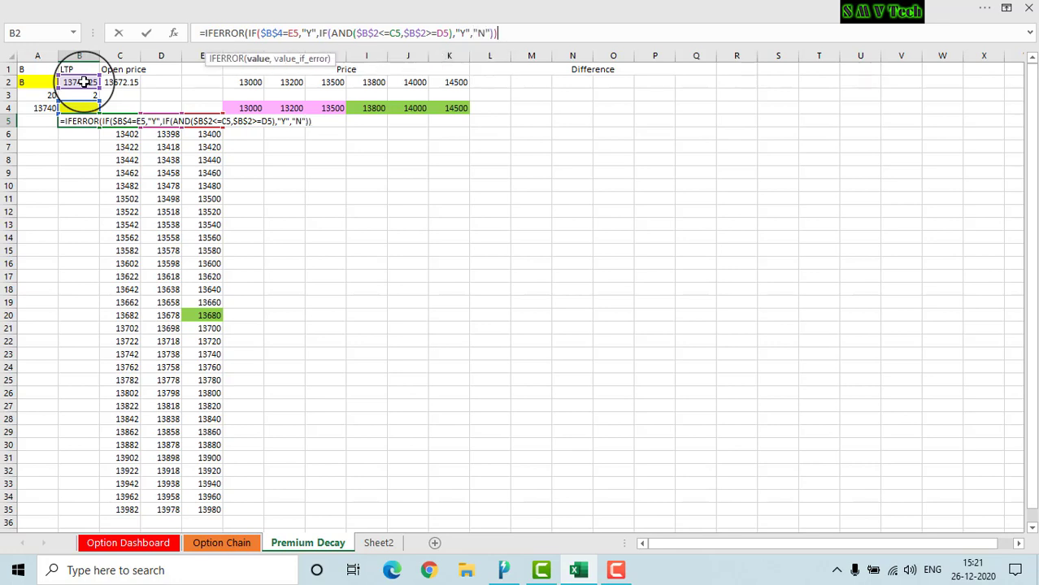
type(",")
type("\"")
type(")")
key("Return")
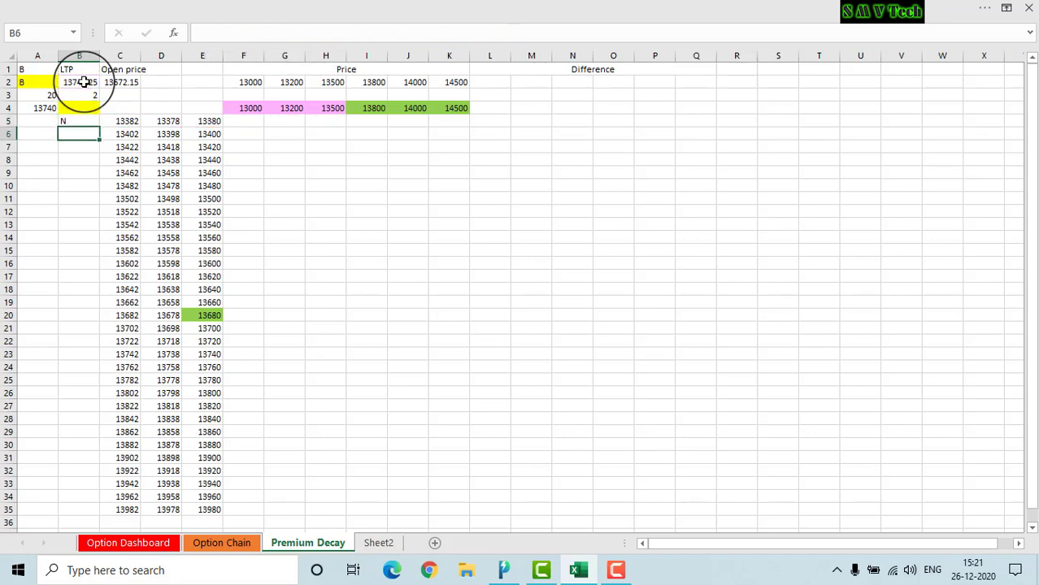
Step: Fill the B5 match formula down to B35
left_click(77, 120)
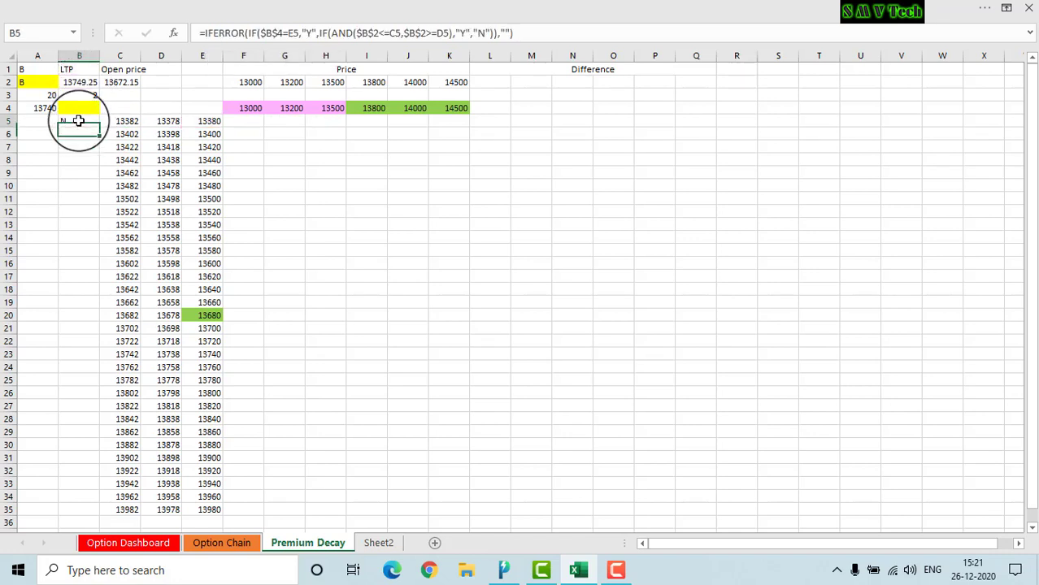
left_click_drag(98, 128, 99, 512)
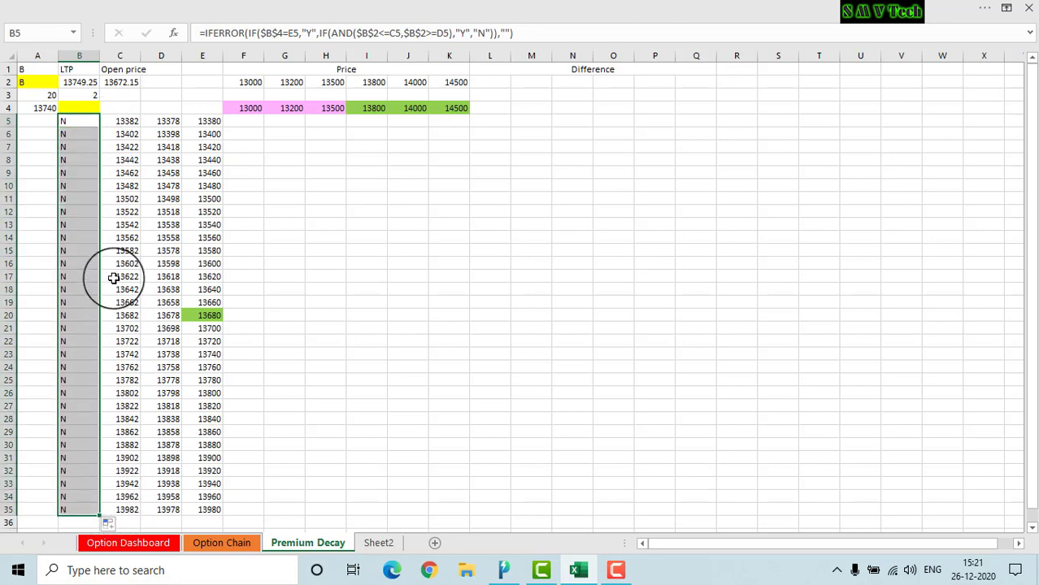
left_click(150, 104)
Step: Copy B2's live LTP formula into D2, showing 13749.25
left_click(77, 82)
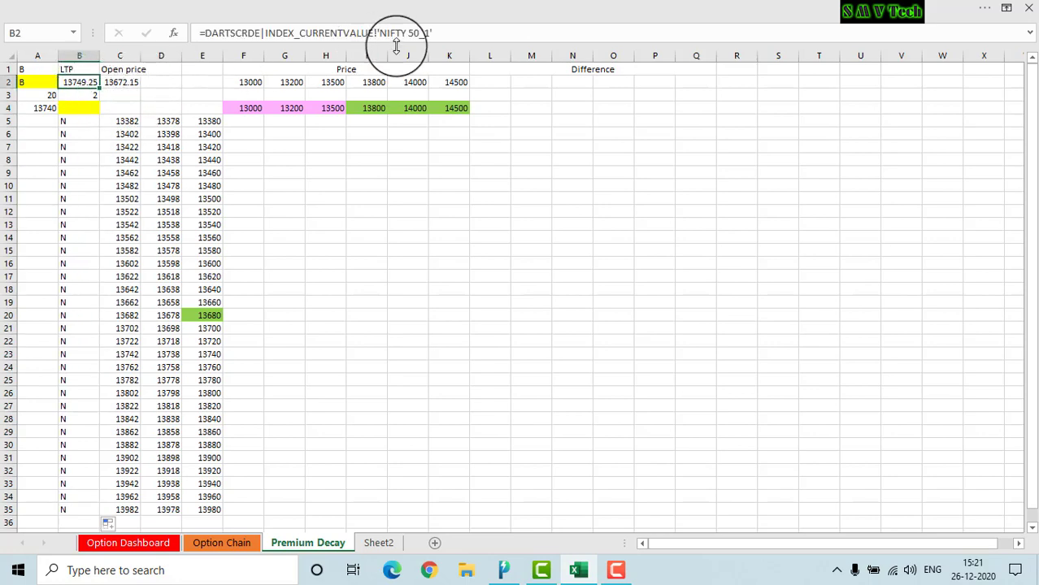
left_click_drag(439, 32, 163, 36)
key("ctrl+c")
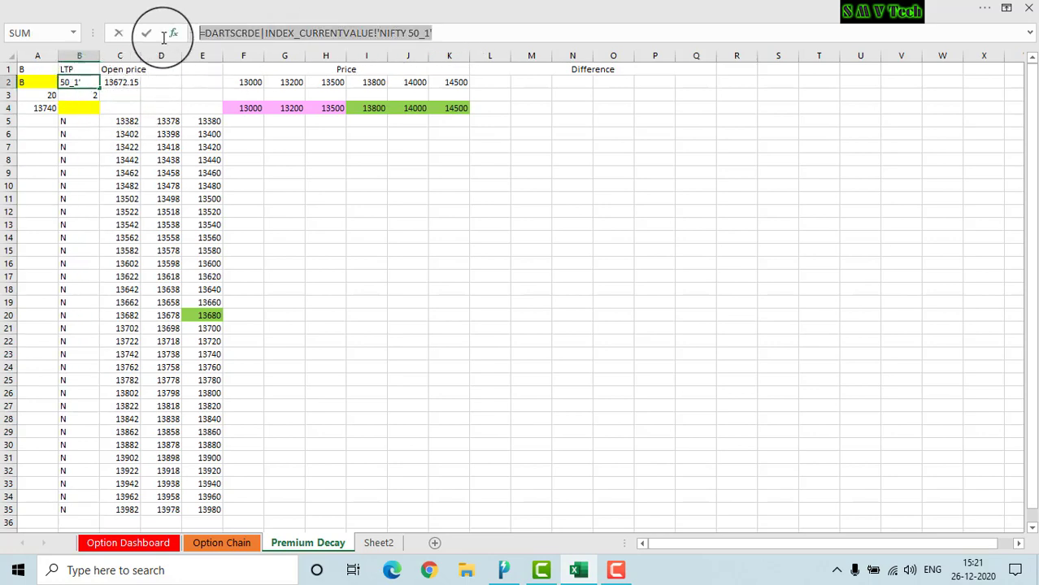
key("Return")
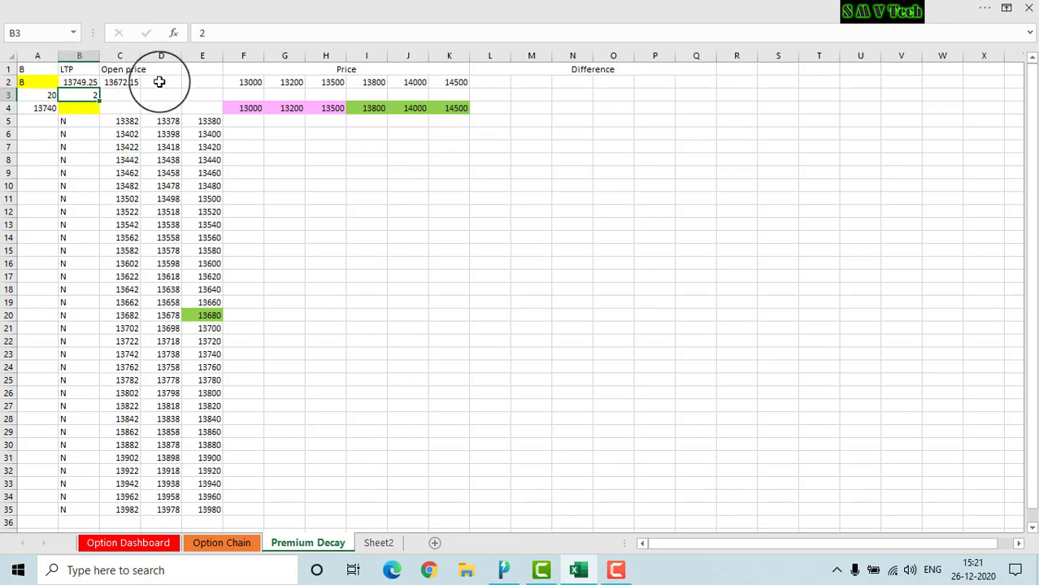
left_click(168, 84)
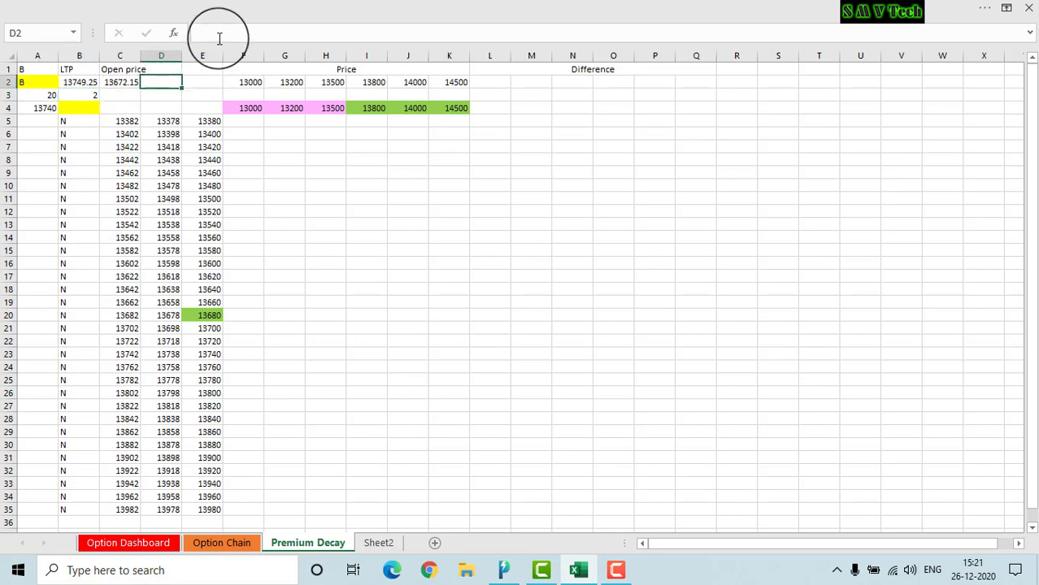
key("ctrl+v")
key("Return")
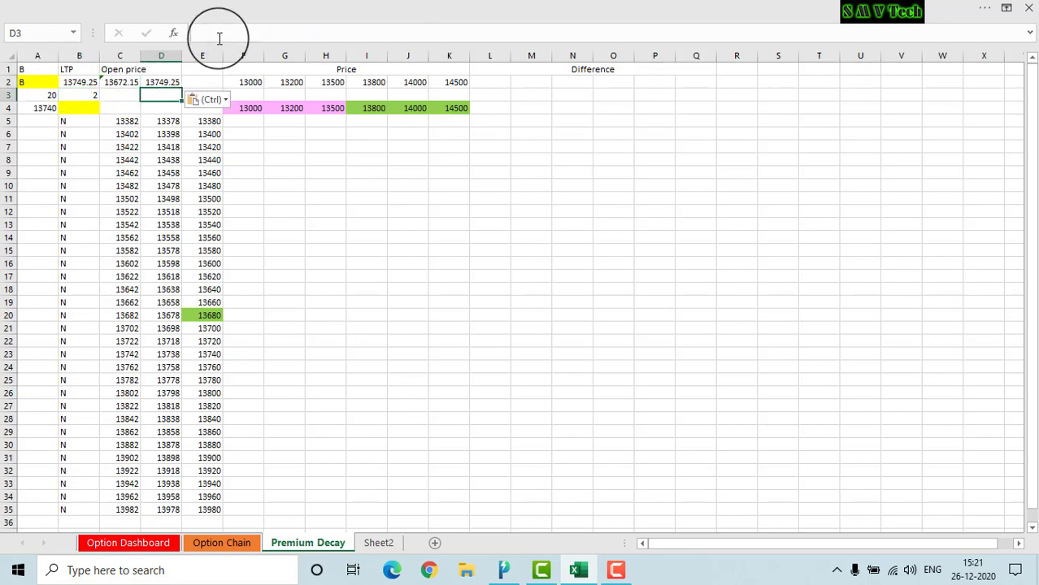
left_click(90, 83)
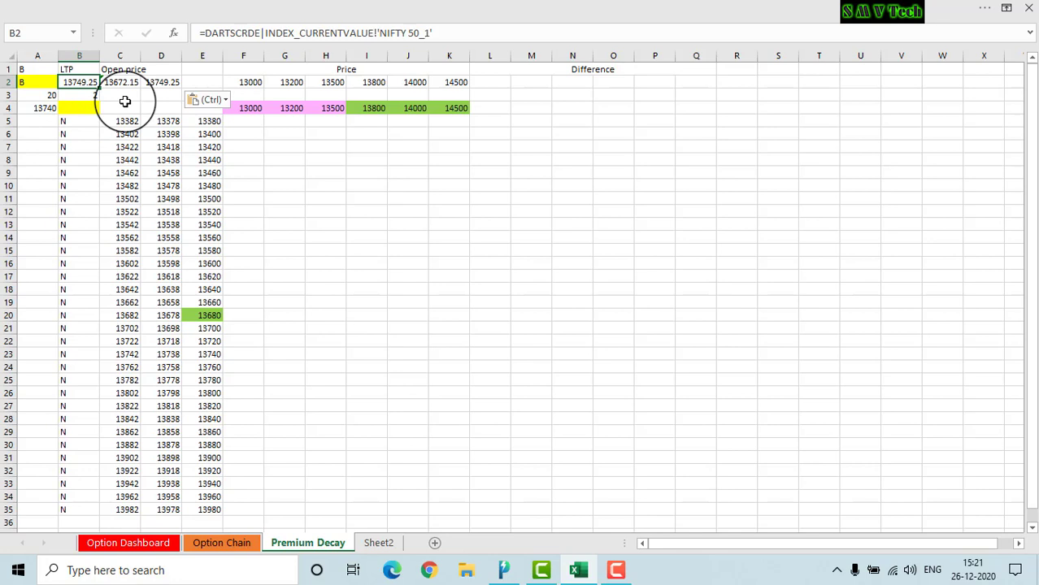
Step: Switch the A1 direction flag to A, then back to B
left_click(125, 98)
left_click(37, 70)
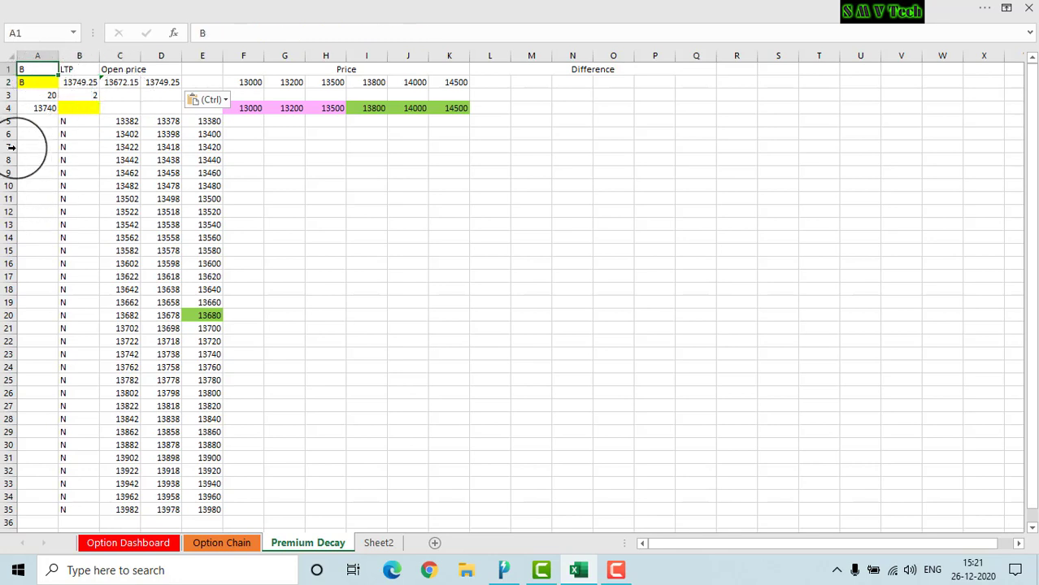
type("A")
key("Return")
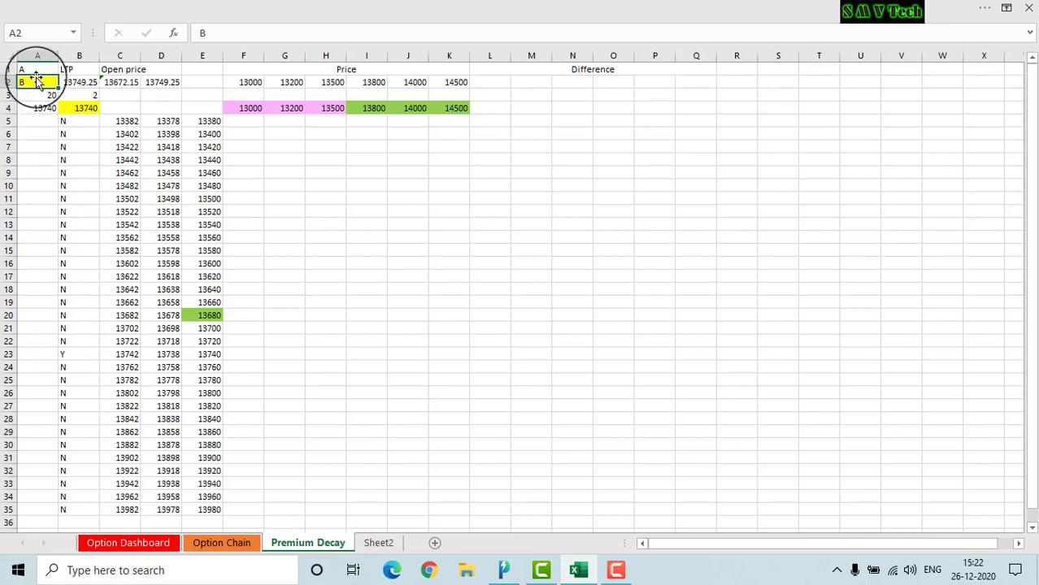
left_click(29, 68)
type("B")
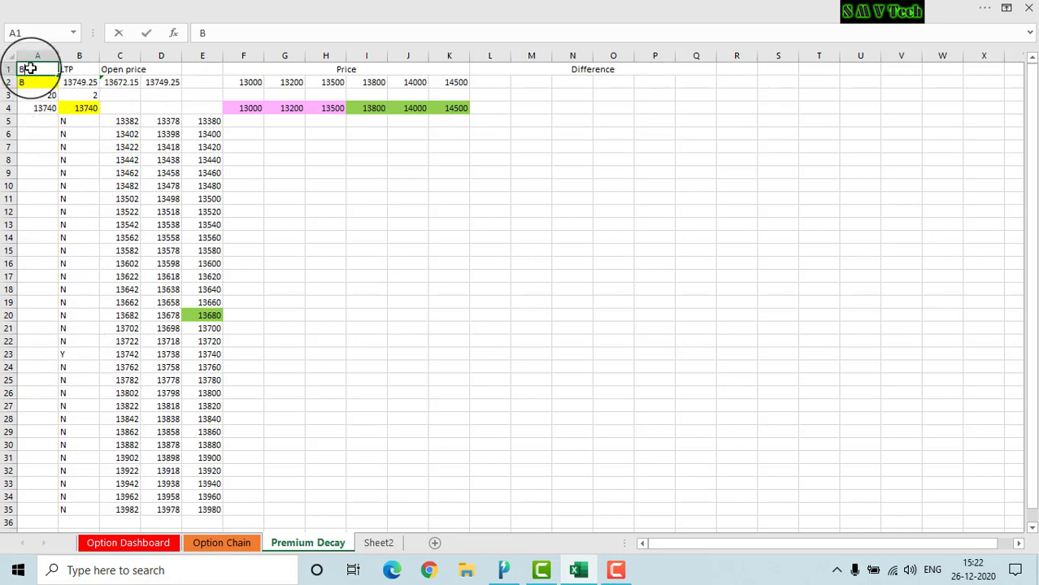
key("Return")
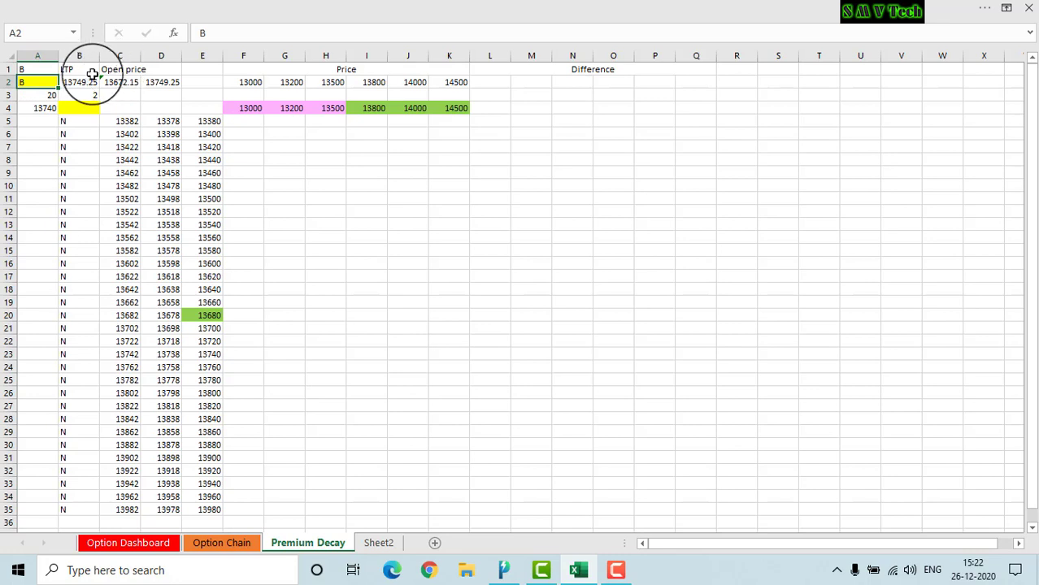
Step: Enter test LTP 13660 in B2, then change it to 13665
left_click(81, 82)
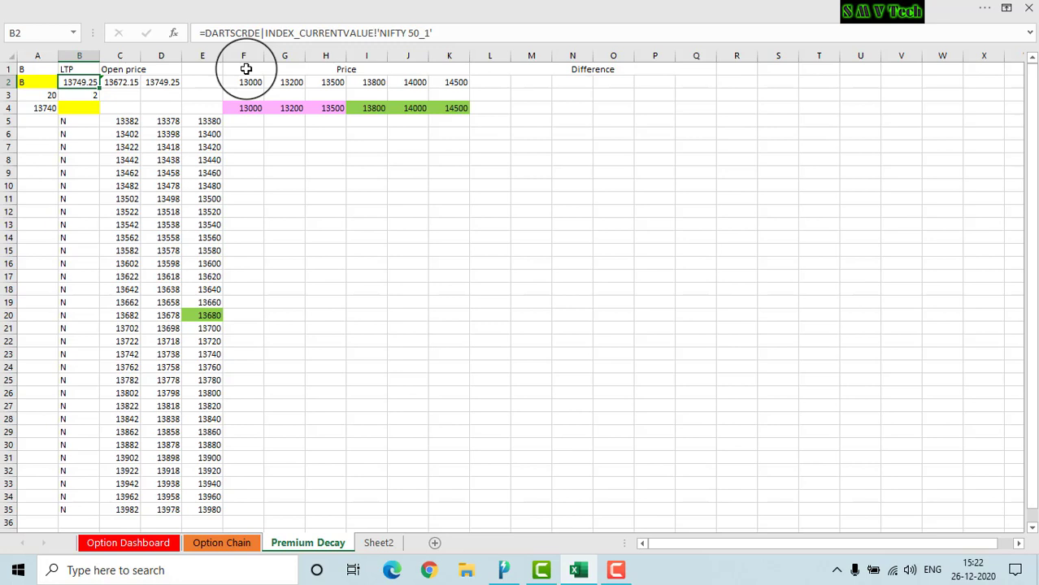
type("1366")
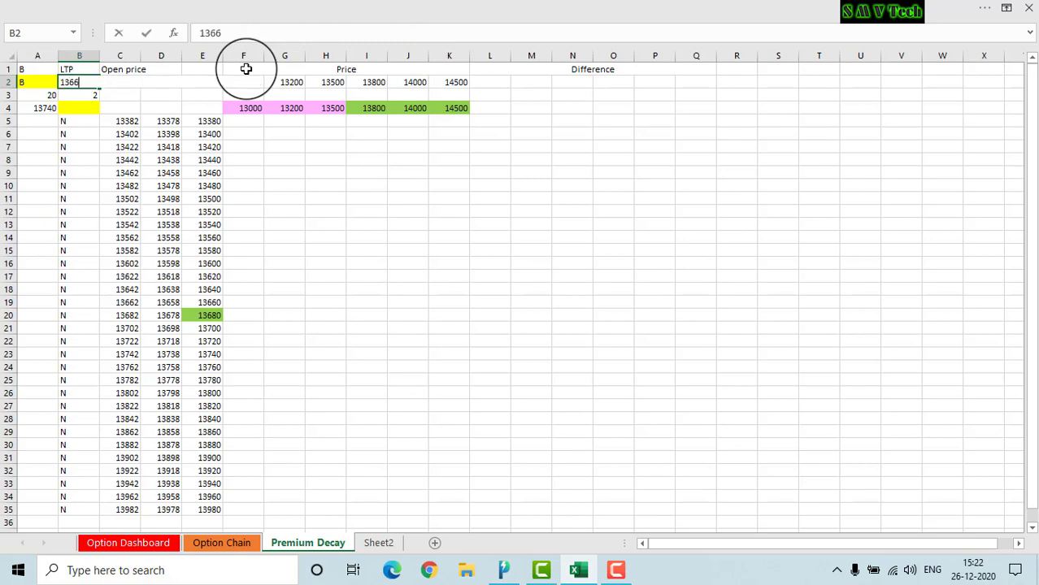
type("0")
key("Return")
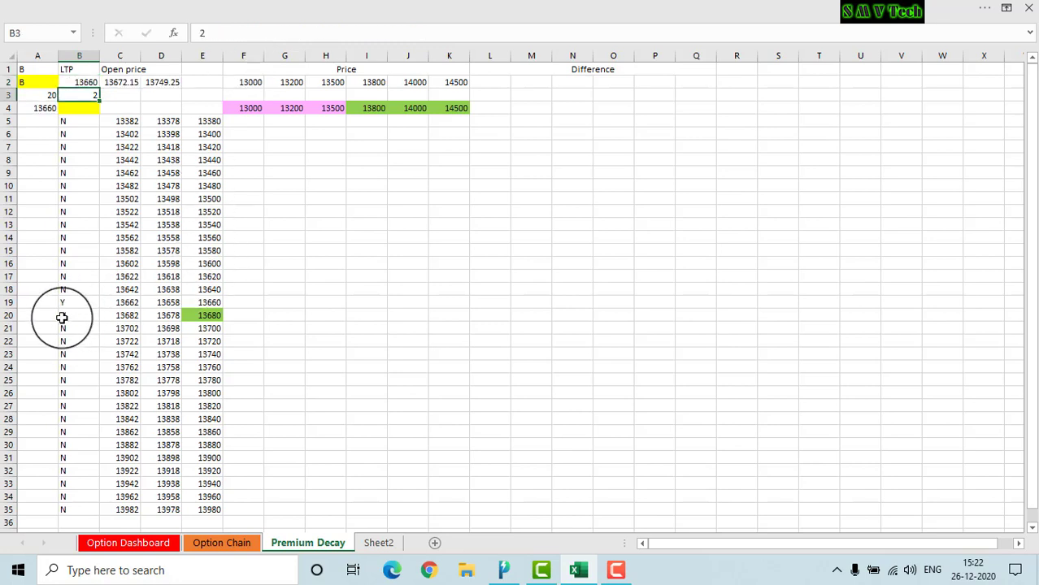
left_click(76, 81)
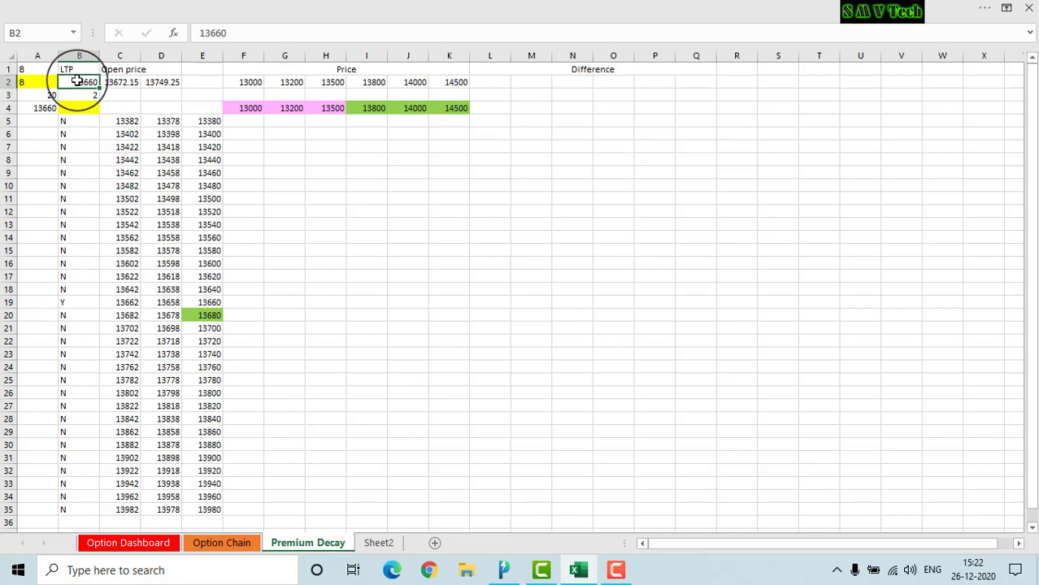
type("136")
key("Return")
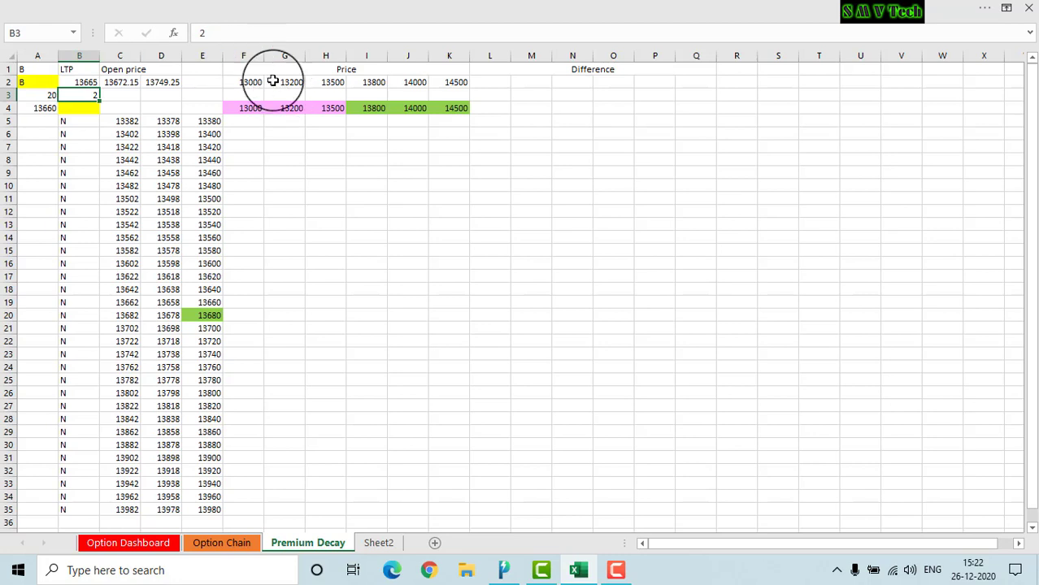
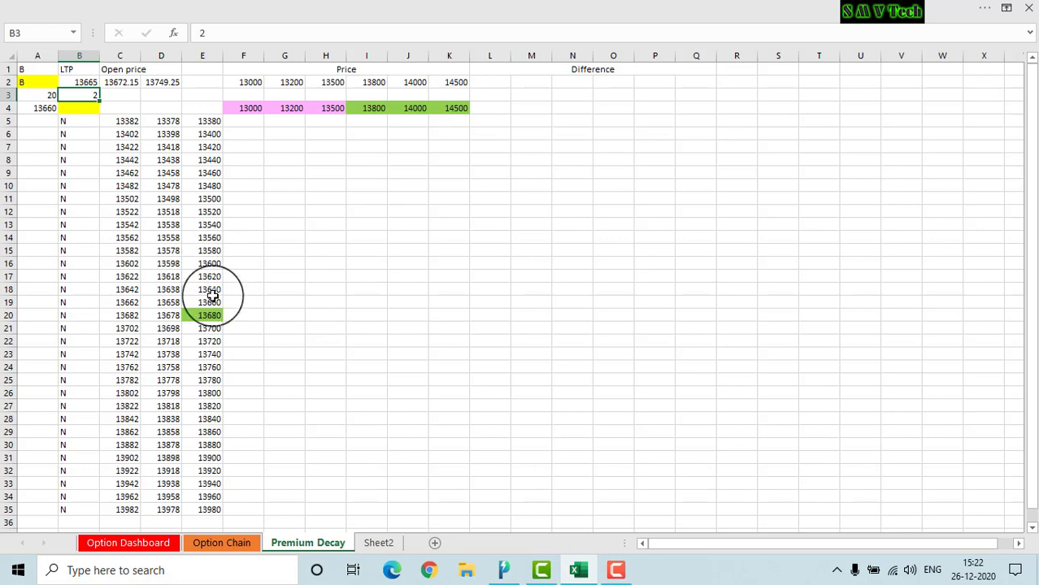
Step: Inspect the existing formula in E18 and the F18:K18 strike cells
left_click(213, 290)
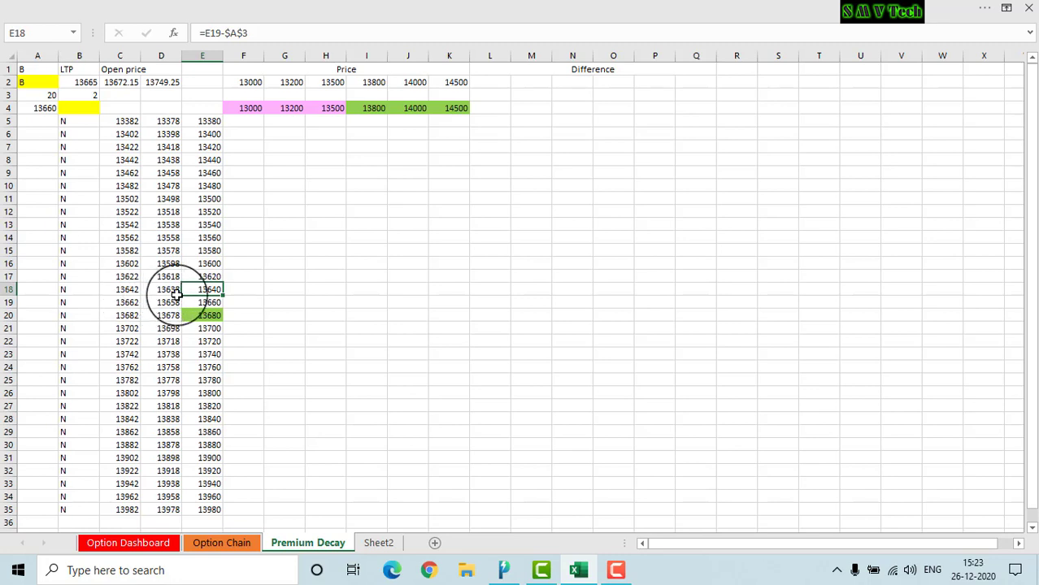
left_click_drag(241, 291, 449, 289)
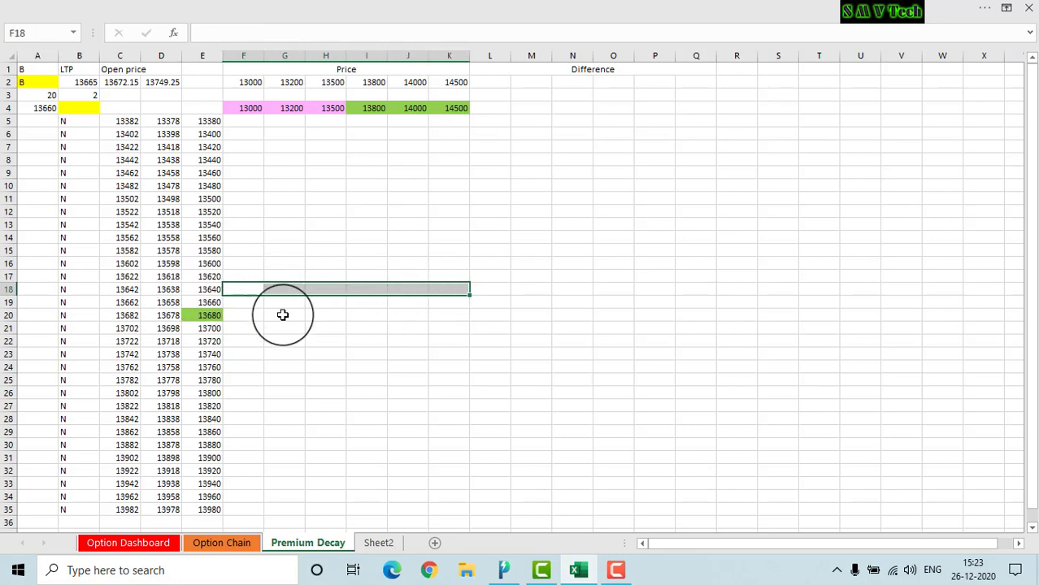
left_click(277, 211)
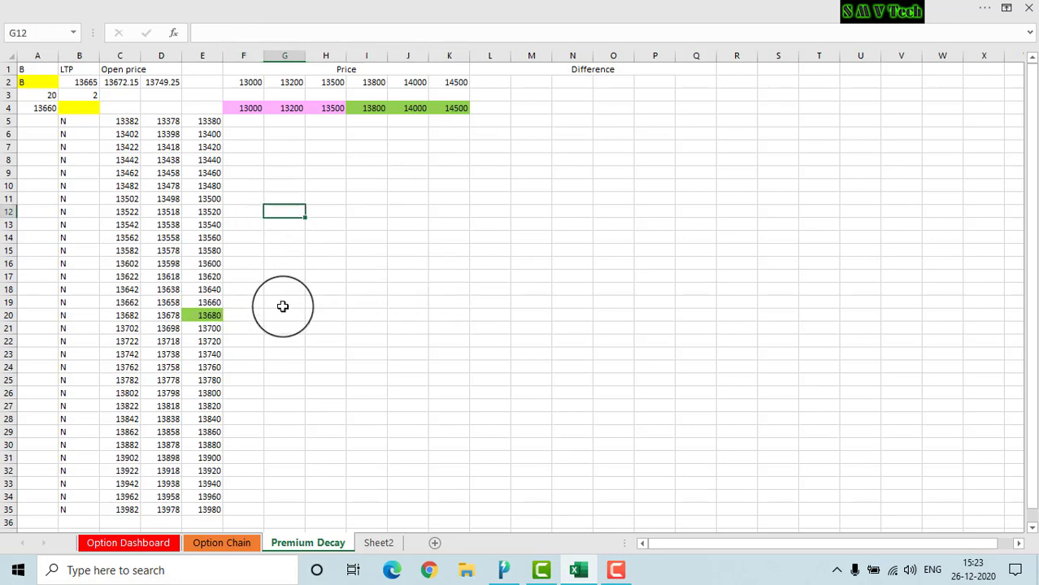
Step: In F5, start =IFERROR(IF($E5<F$4,"",IF( to blank prices below the row 4 strike
left_click(248, 121)
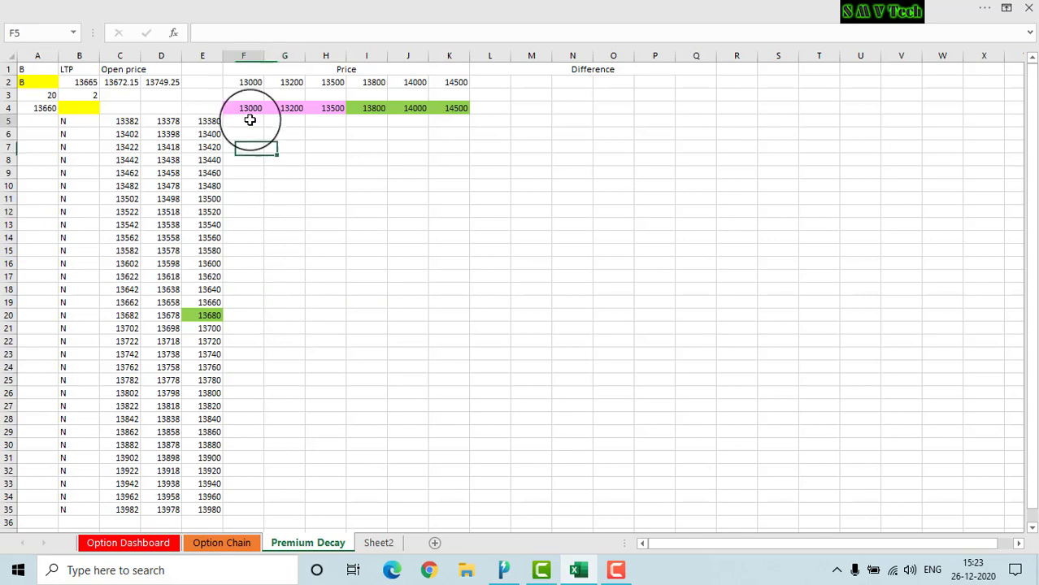
type("=")
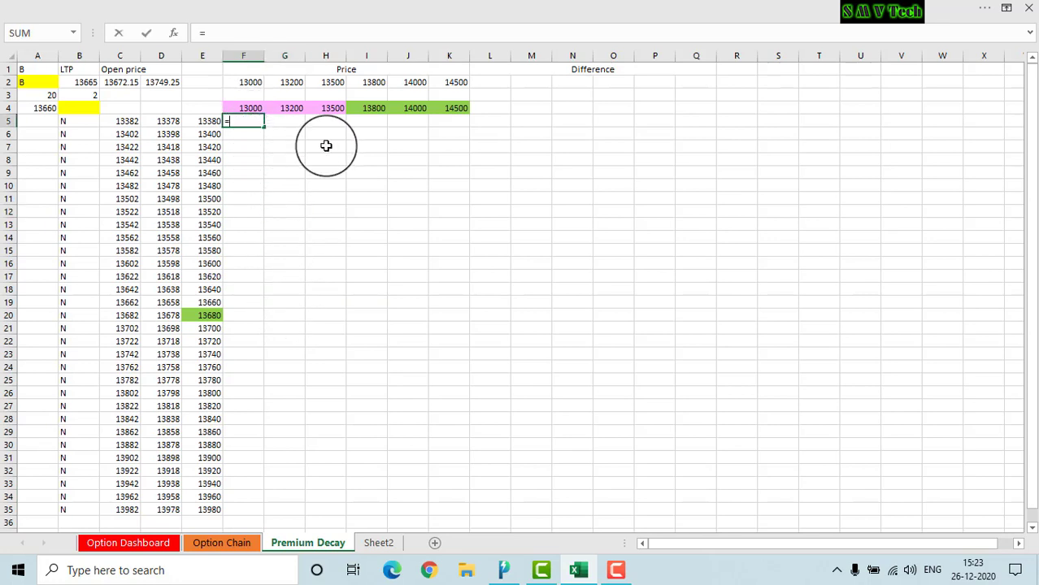
type("IFE")
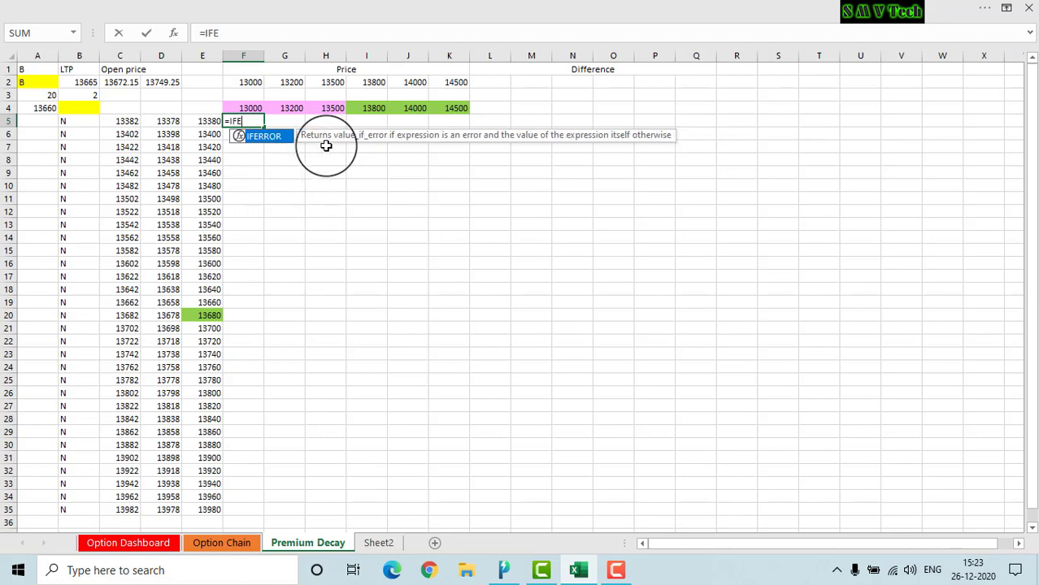
type("RROR(")
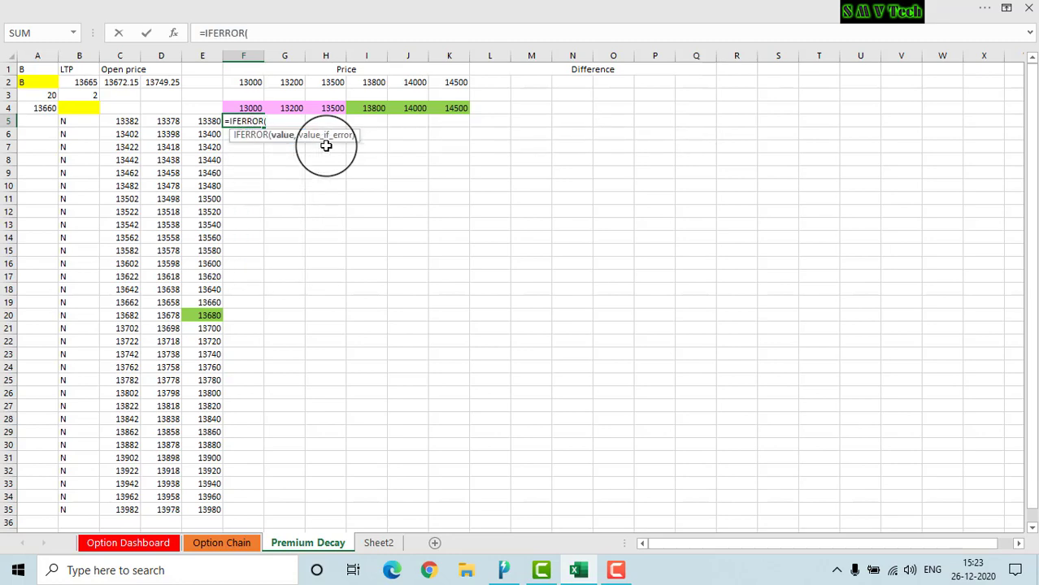
type("IF(")
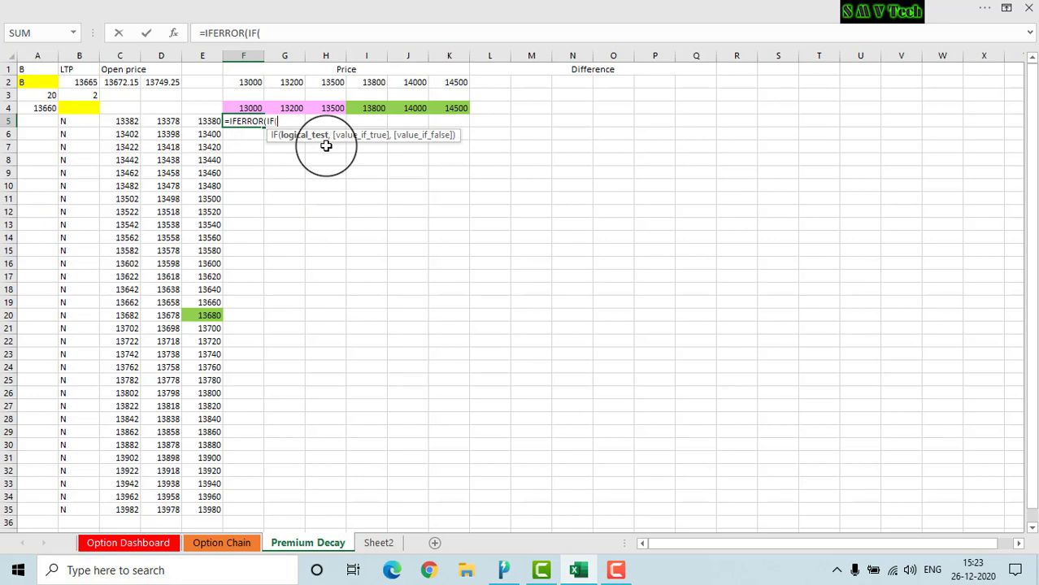
left_click(209, 121)
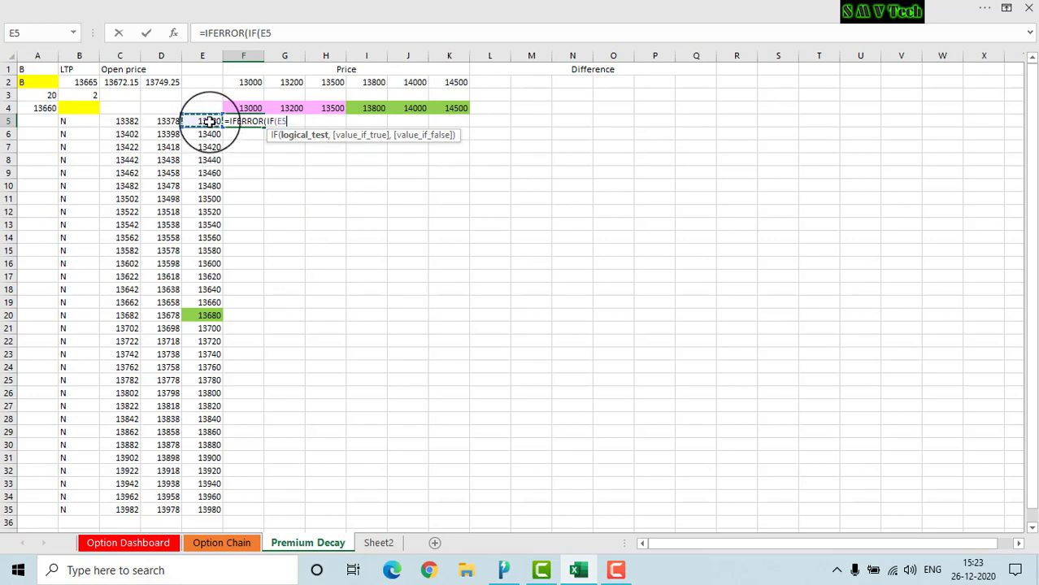
key("F4")
key("F4")
key("F4")
type("<")
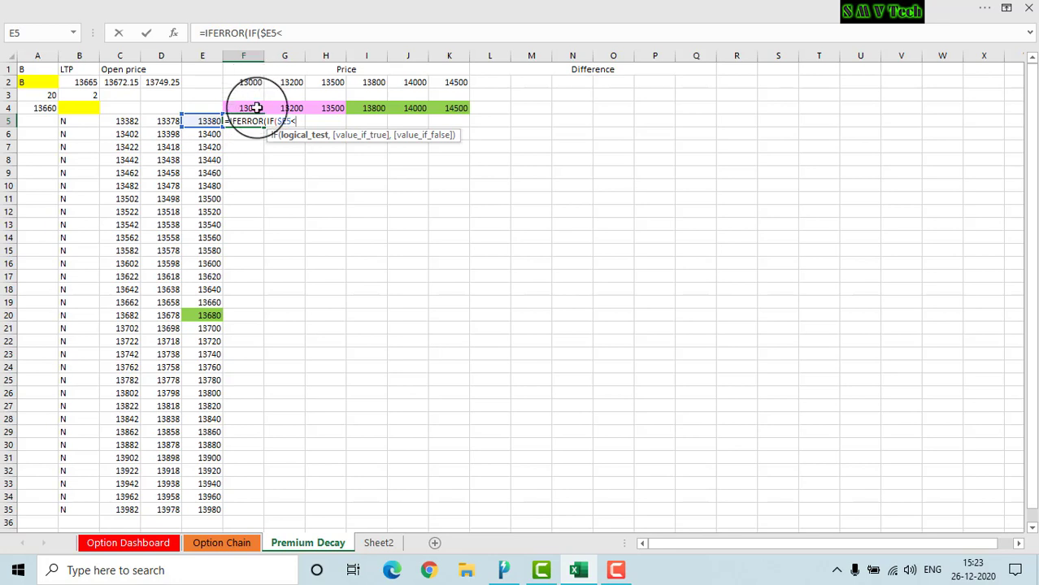
left_click(256, 107)
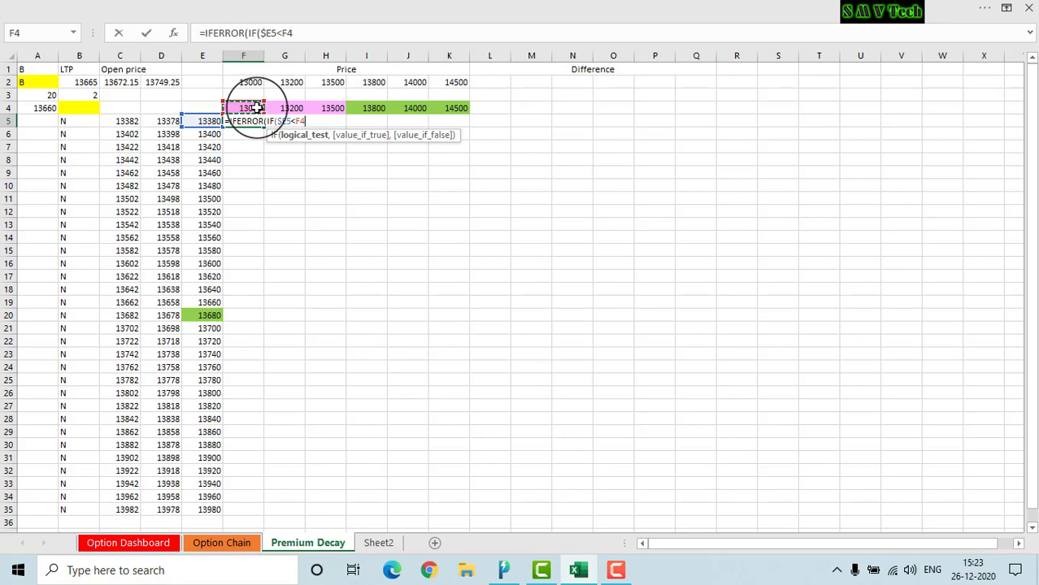
key("F4")
key("F4")
type(",")
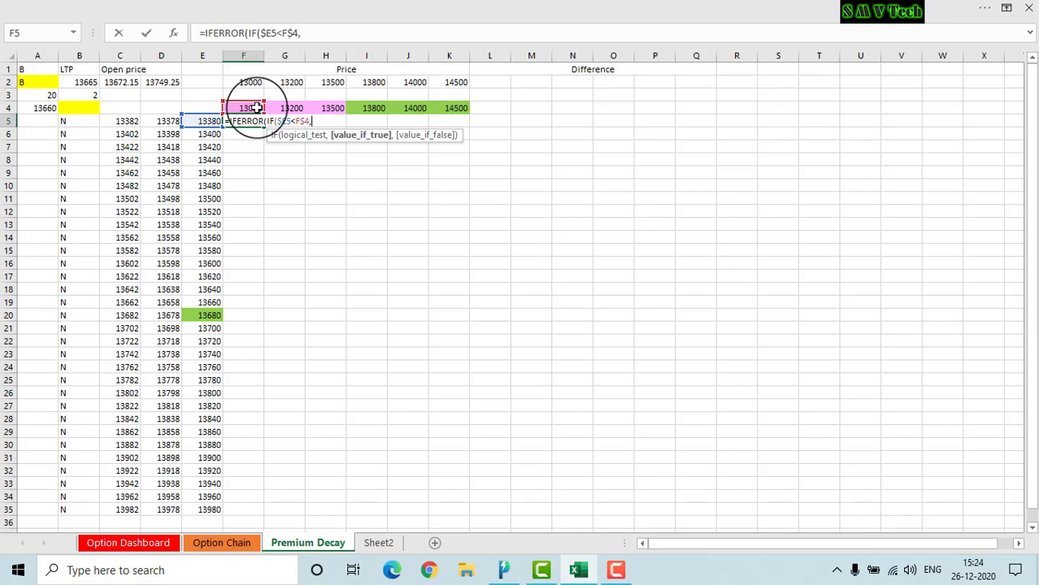
type("\"\"")
type(",")
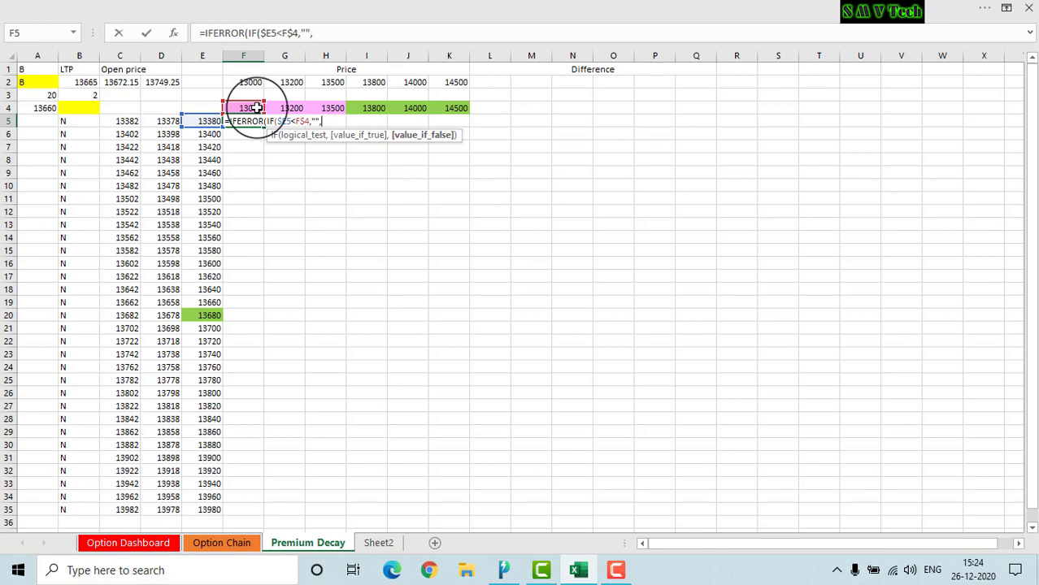
type("IF")
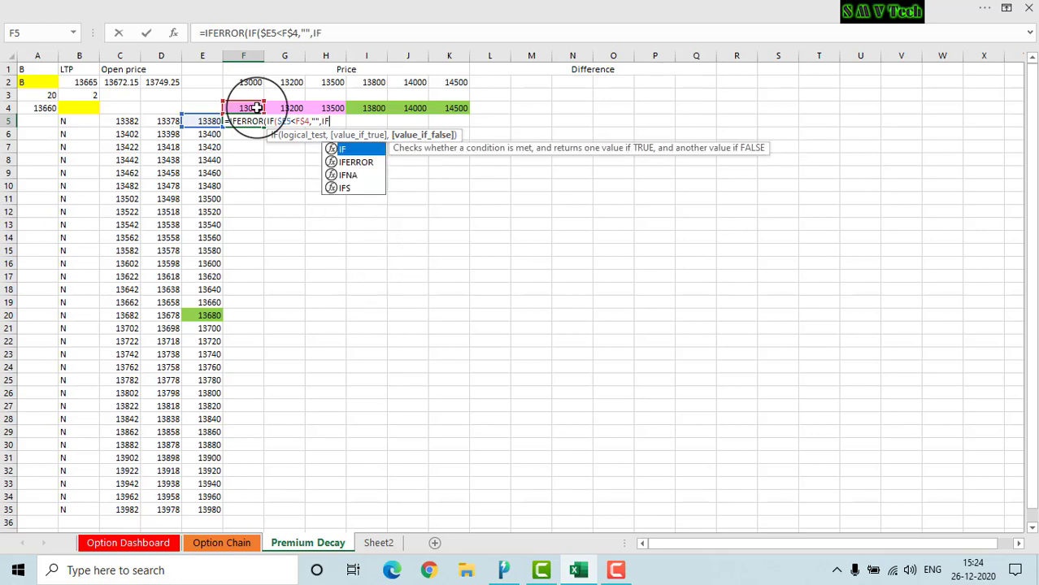
type("(")
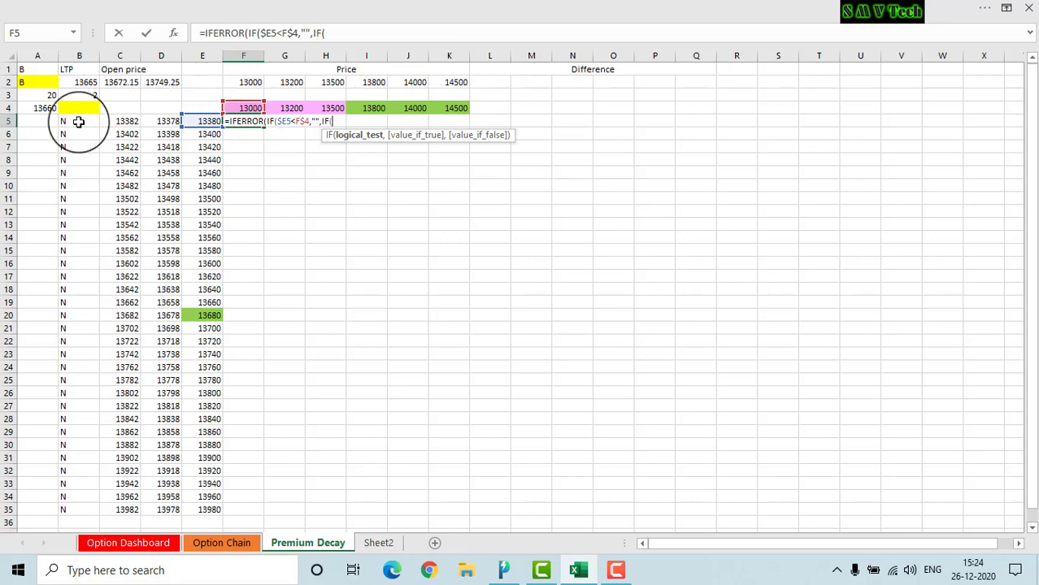
Step: Add the nested test $B5="Y" to the F5 formula and begin its SUMIF
left_click(78, 121)
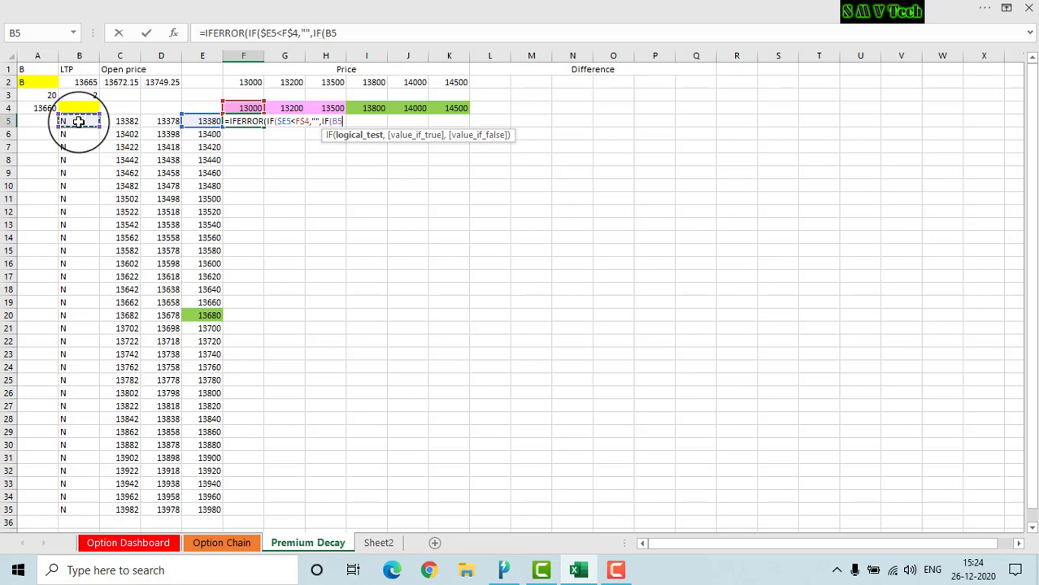
key("F4")
key("F4")
key("F4")
type("=\"")
type("Y\"")
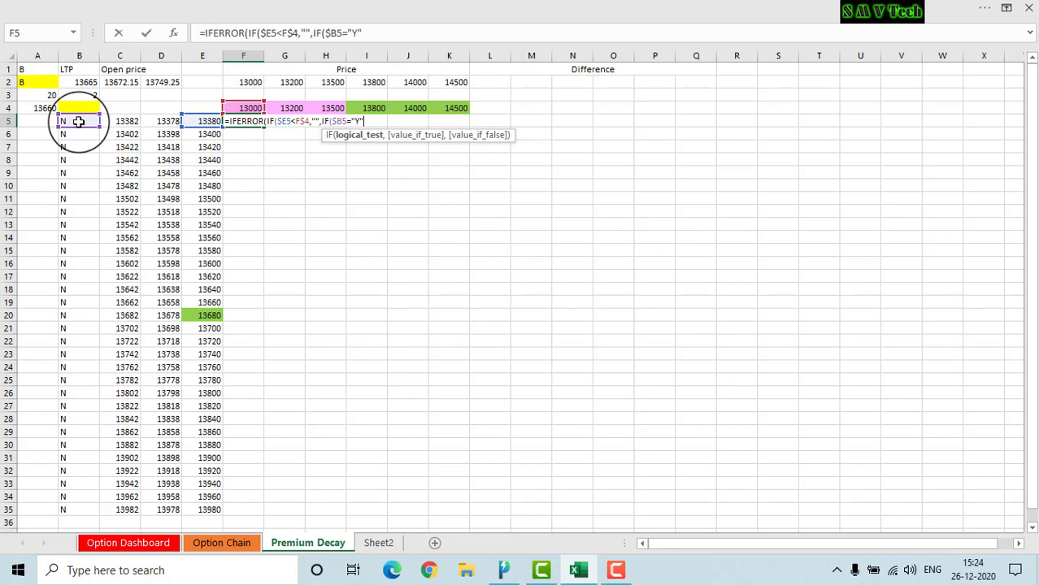
type(",")
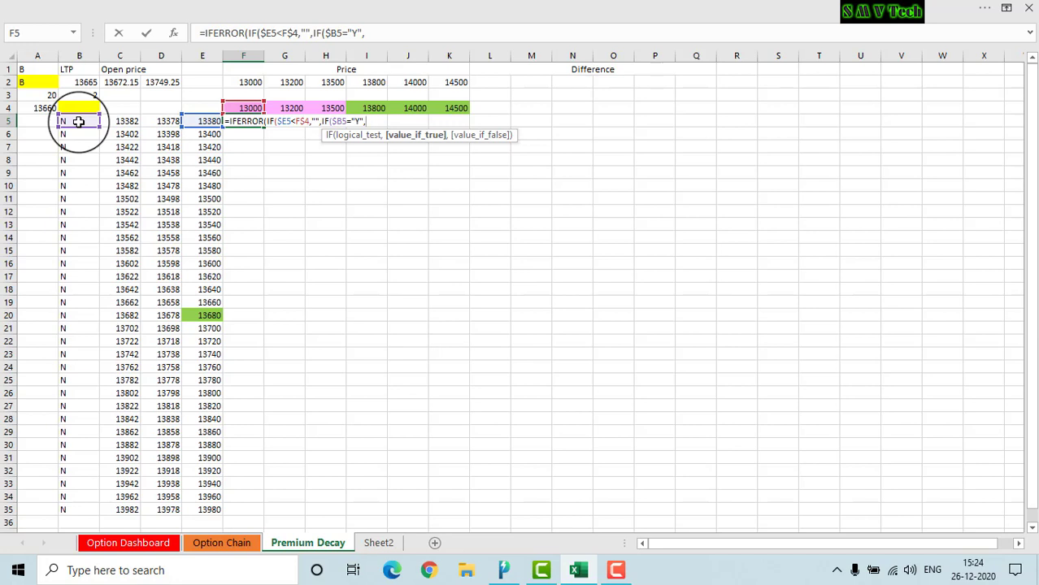
type("S")
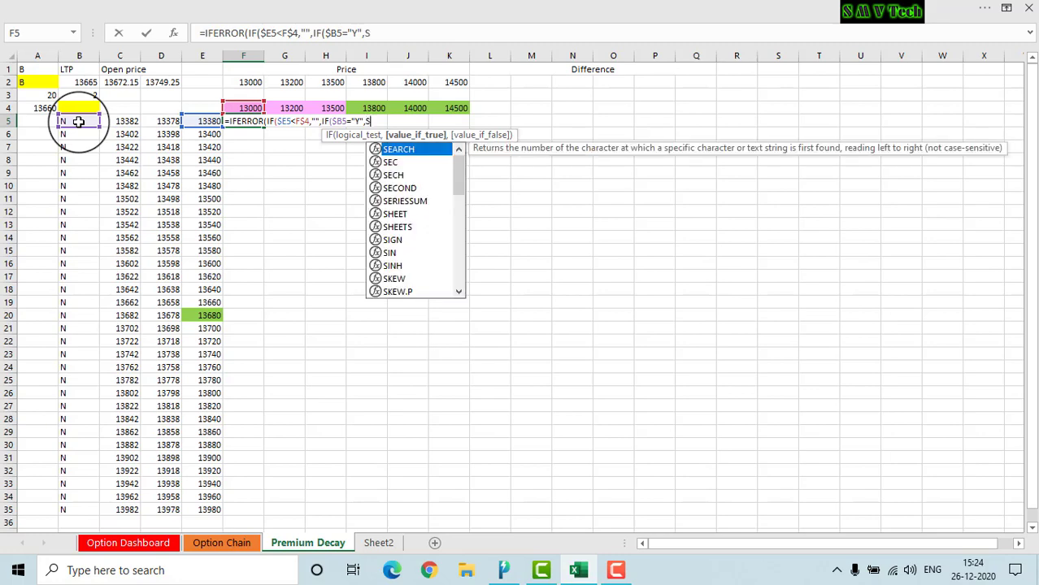
type("UMIF(")
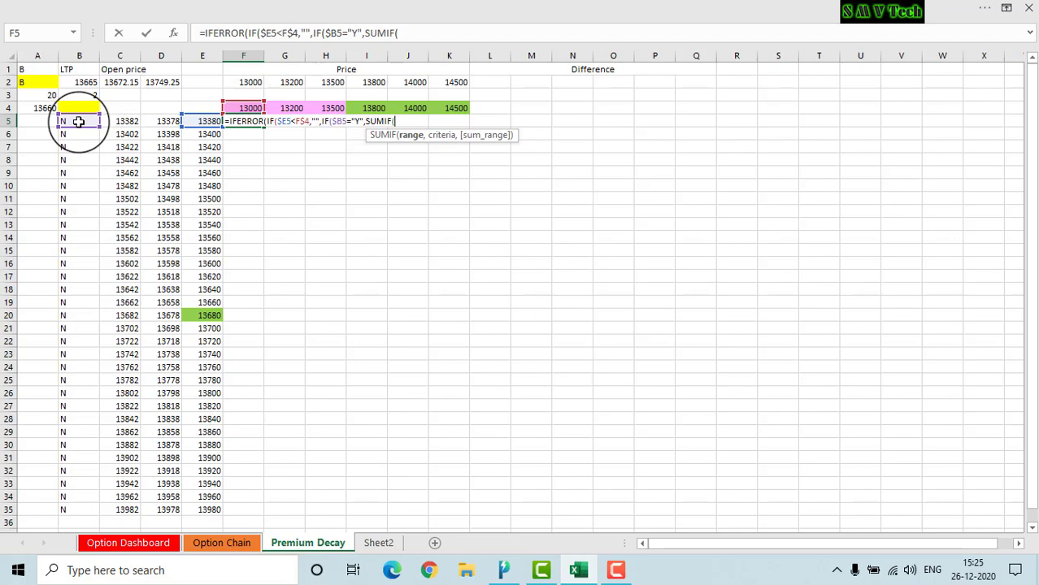
Step: Set the SUMIF range to 'Option Chain'!$M$7:$N$28 with criteria F$4
left_click(216, 550)
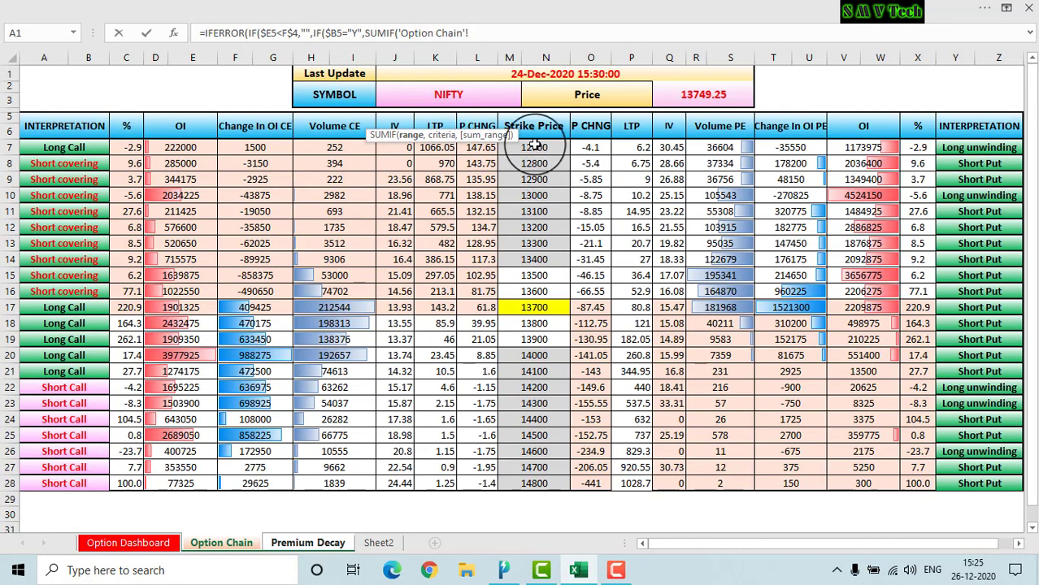
left_click_drag(534, 144, 539, 475)
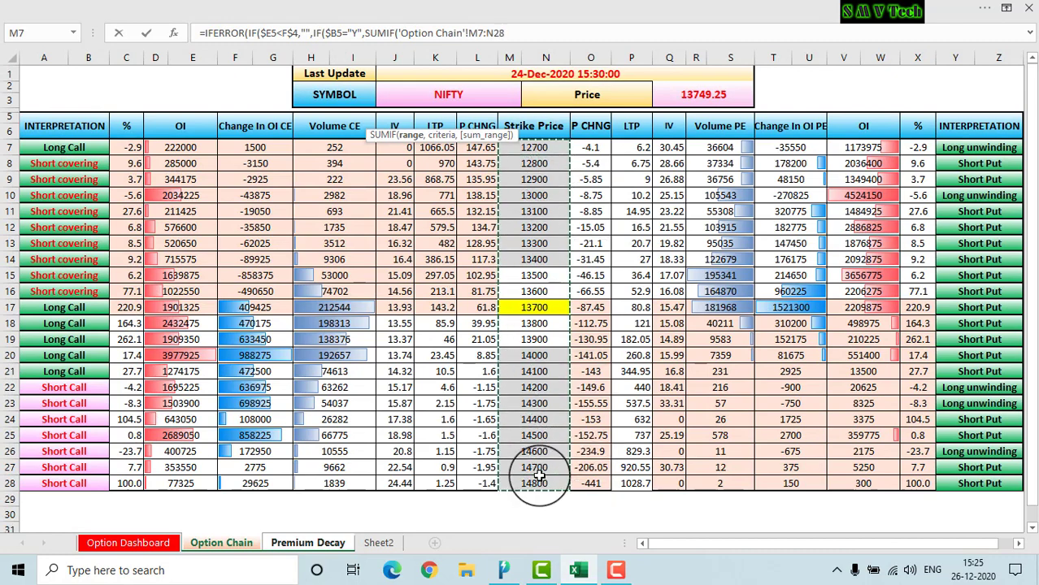
key("F4")
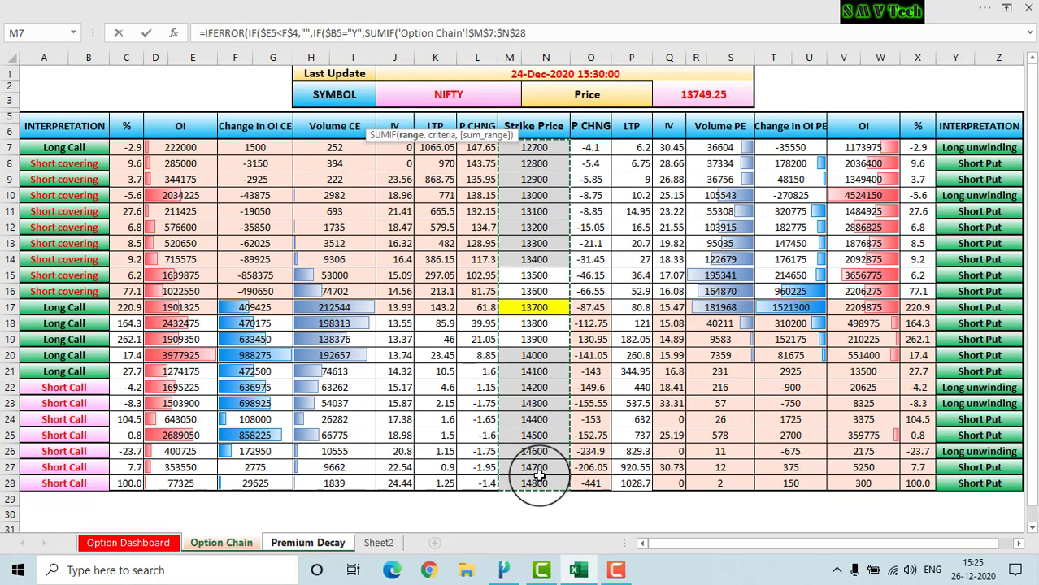
type(",")
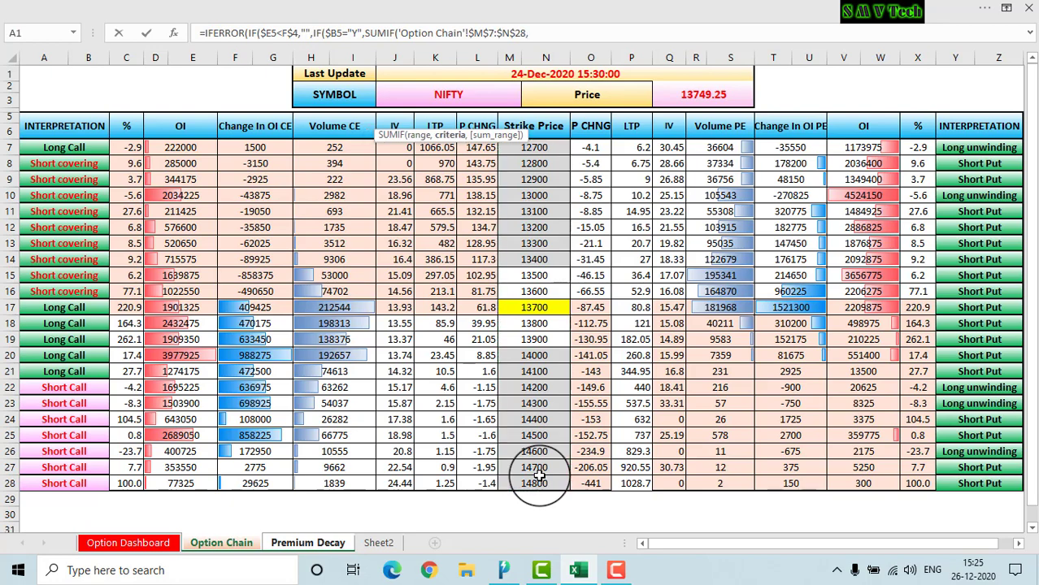
left_click(313, 543)
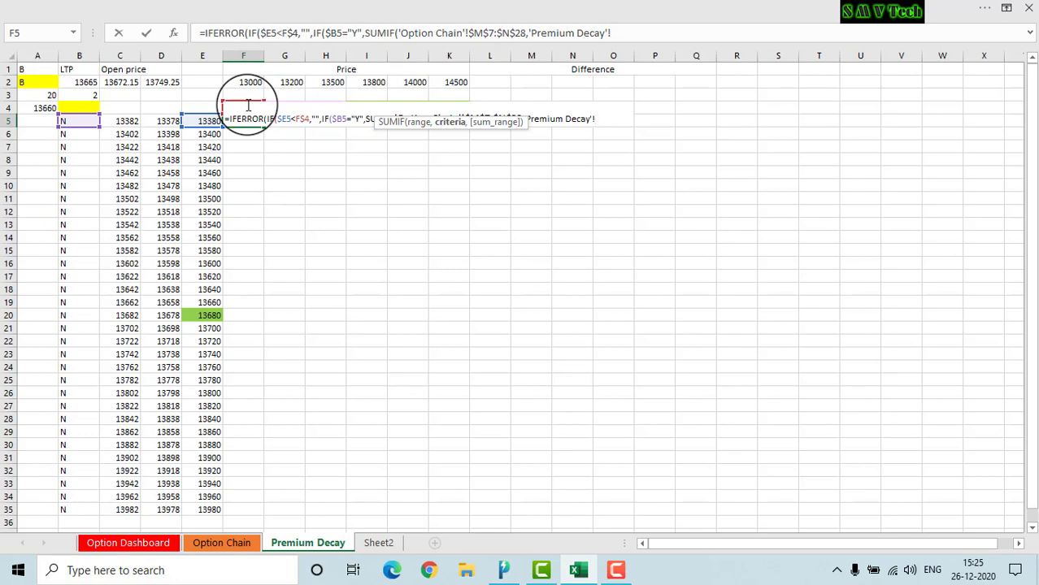
left_click(248, 106)
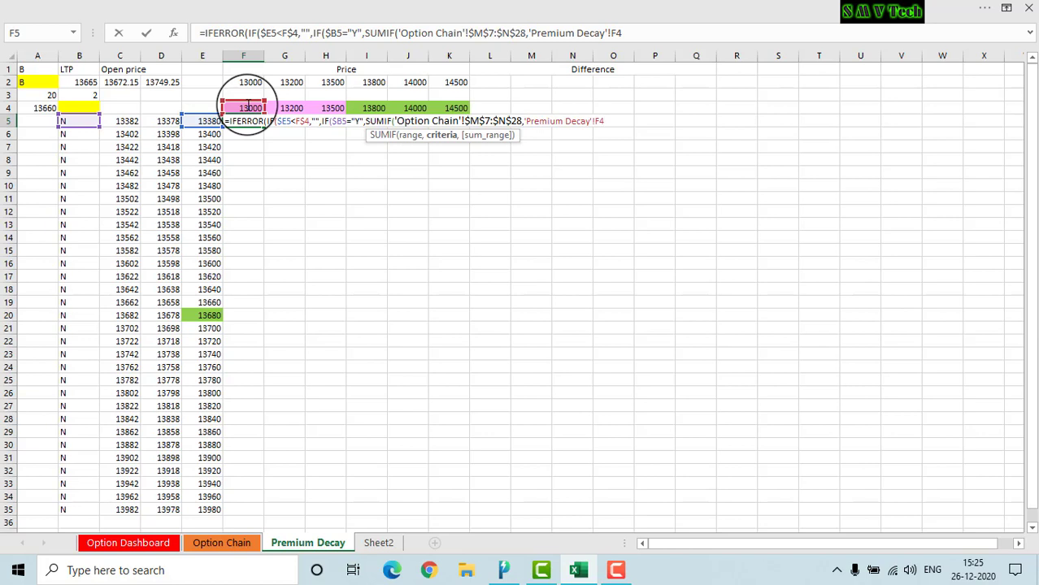
key("F4")
key("F4")
type(",")
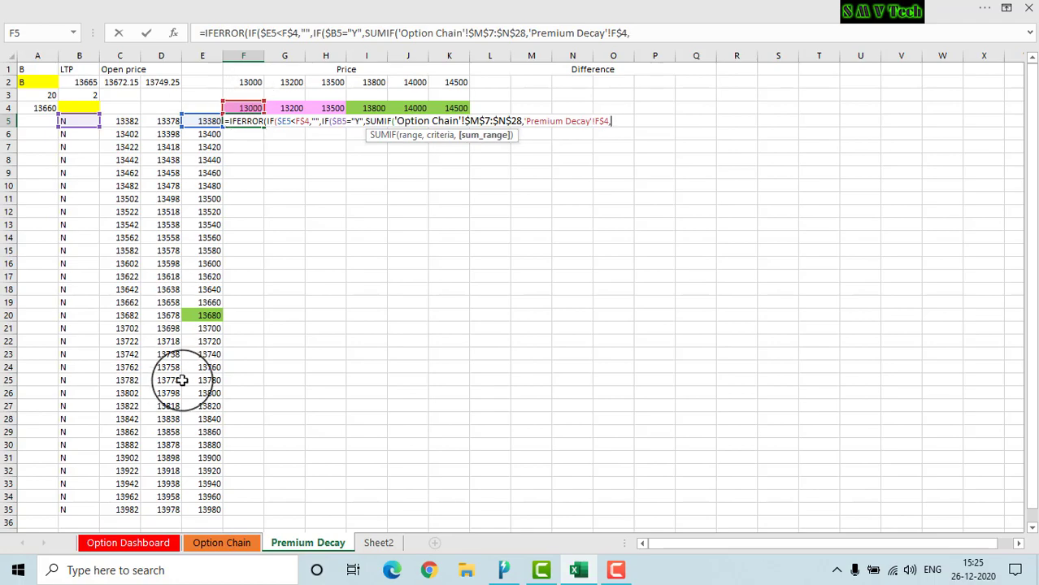
Step: Sum the absolute Option Chain LTP range $P$7:$P$28 and close the SUMIF
left_click(226, 544)
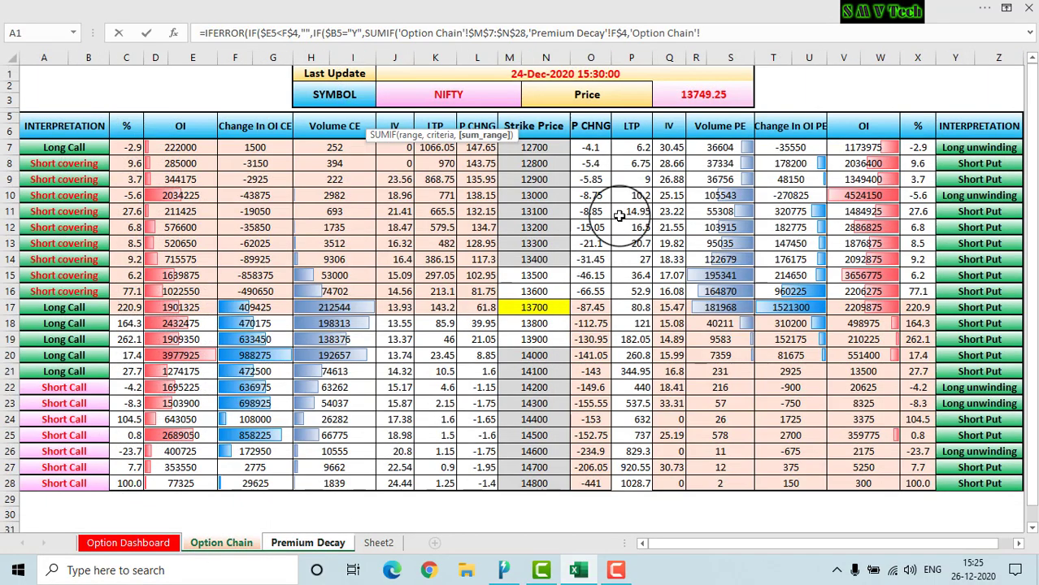
left_click_drag(643, 144, 642, 481)
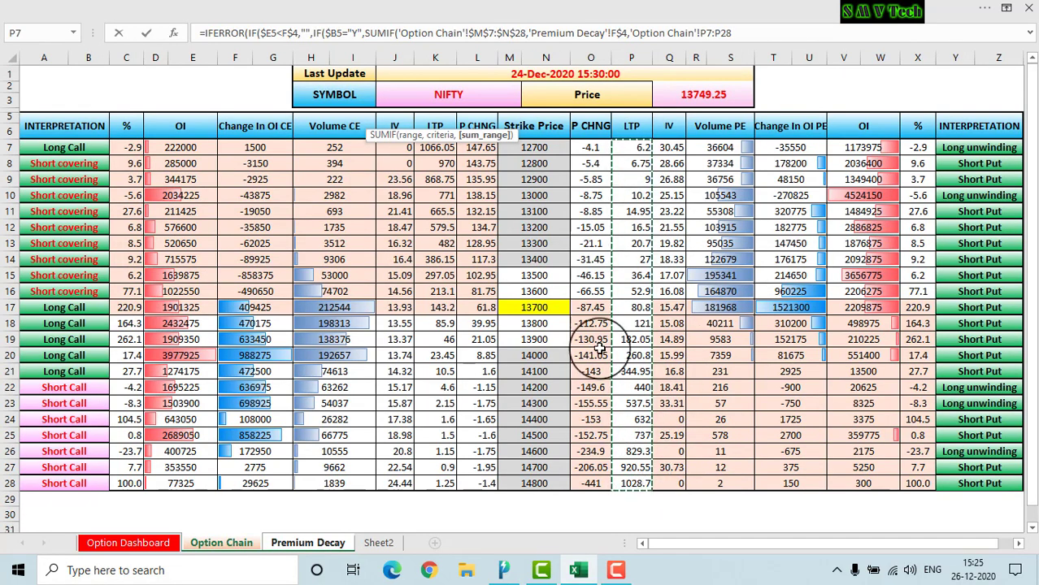
key("F4")
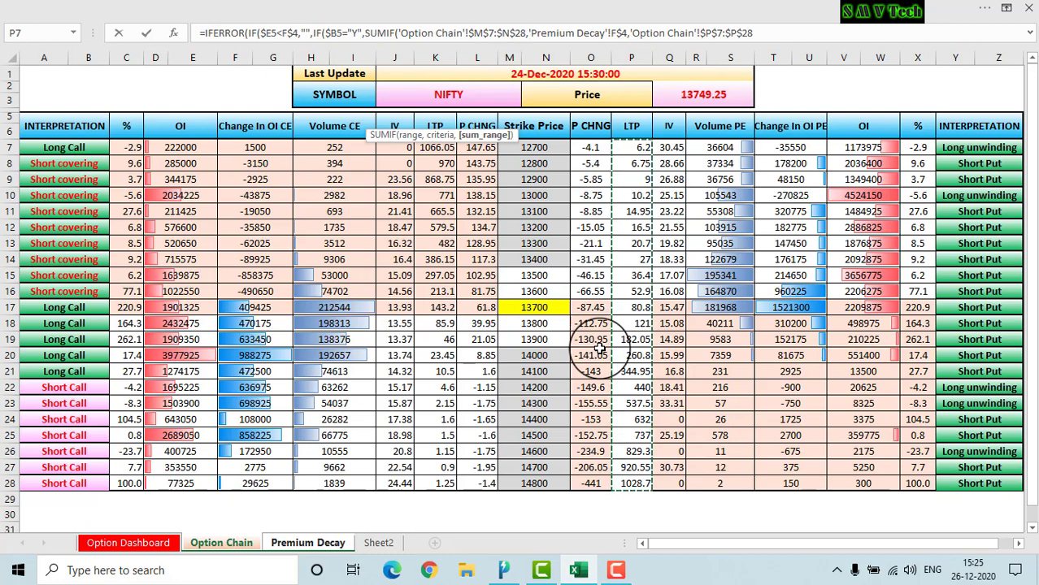
type(")")
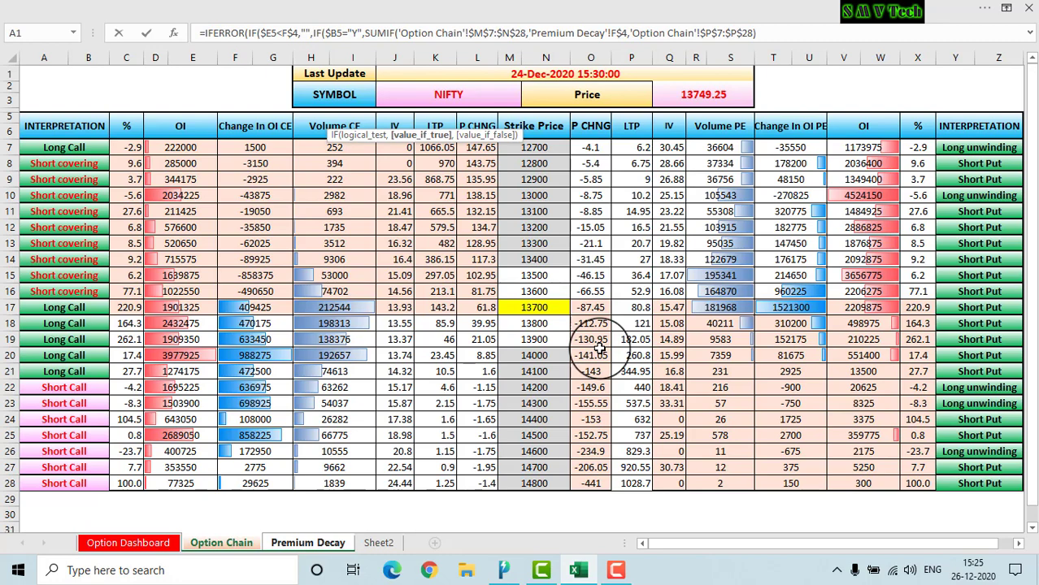
type(",")
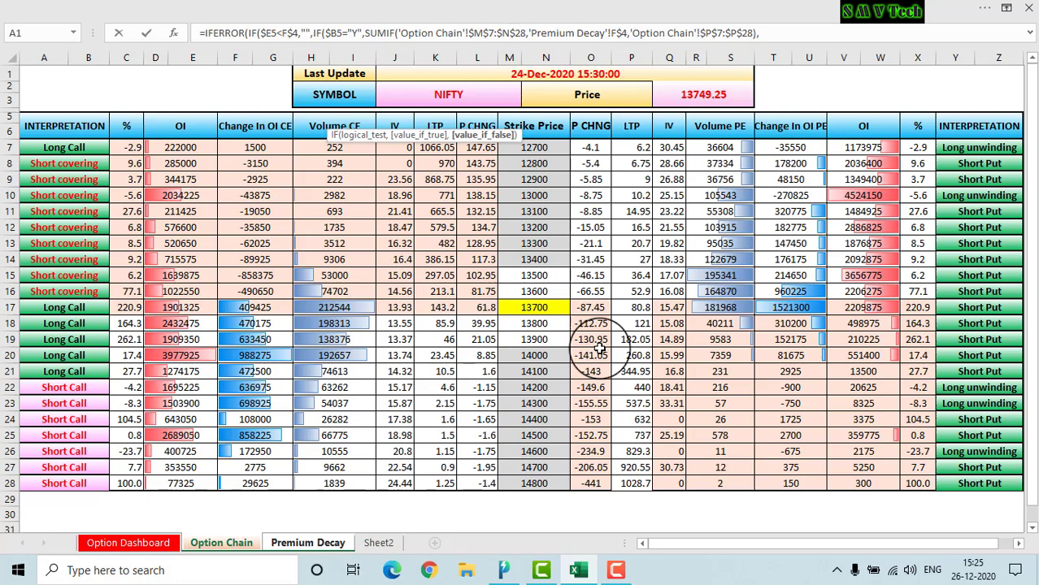
Step: Complete F5 with IF($A$2="A","",F5) and an IFERROR blank fallback, then enter it
left_click(308, 543)
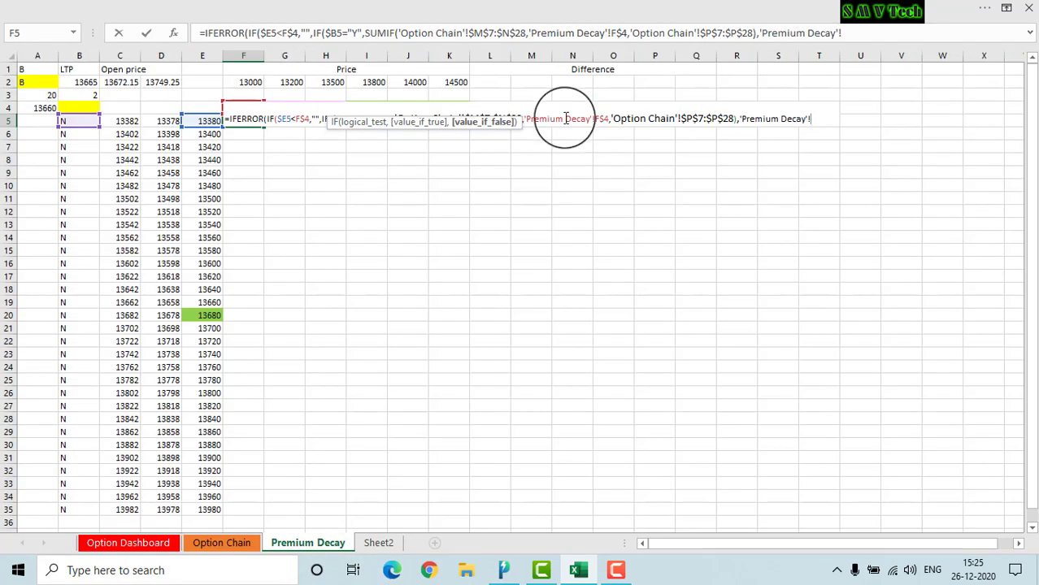
left_click(865, 34)
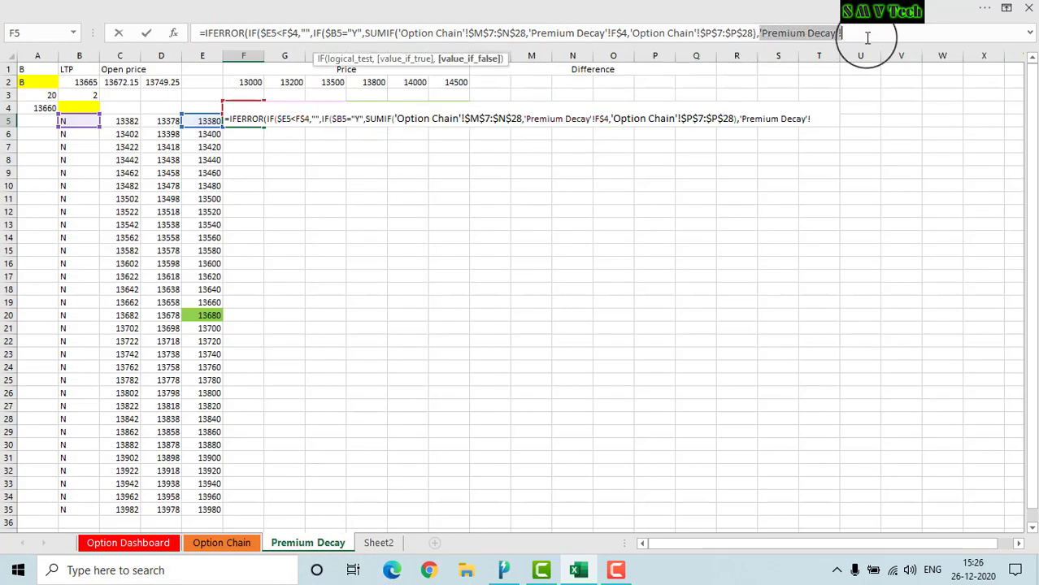
type("IF(")
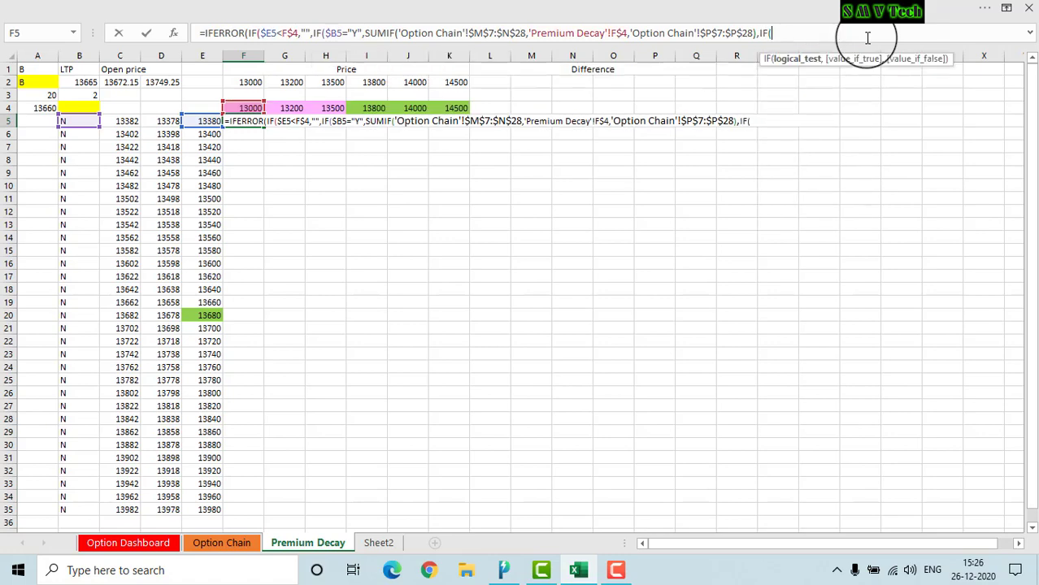
left_click(39, 81)
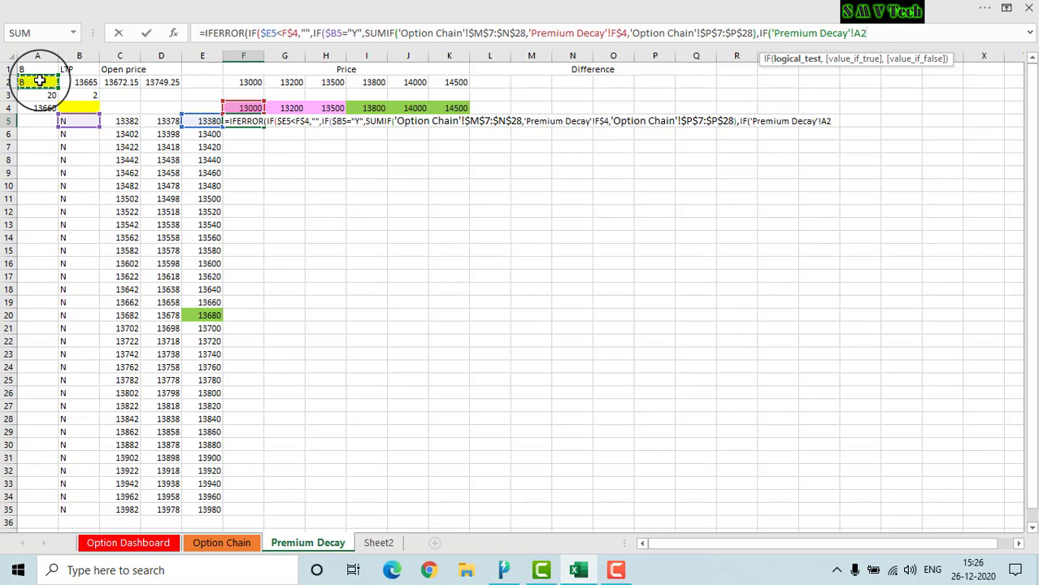
key("F4")
type("=")
type("\"")
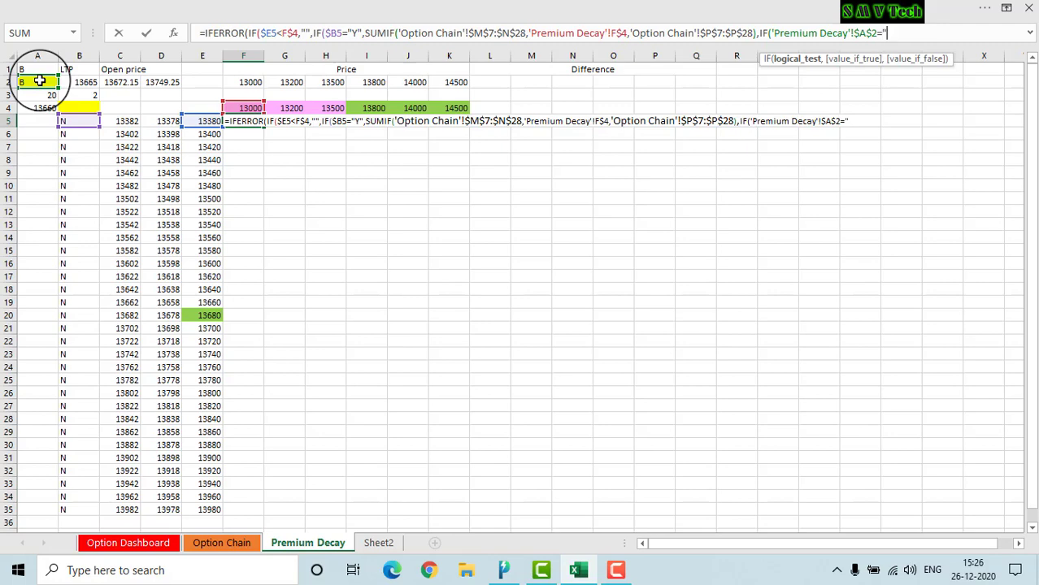
type("A\"")
type(",")
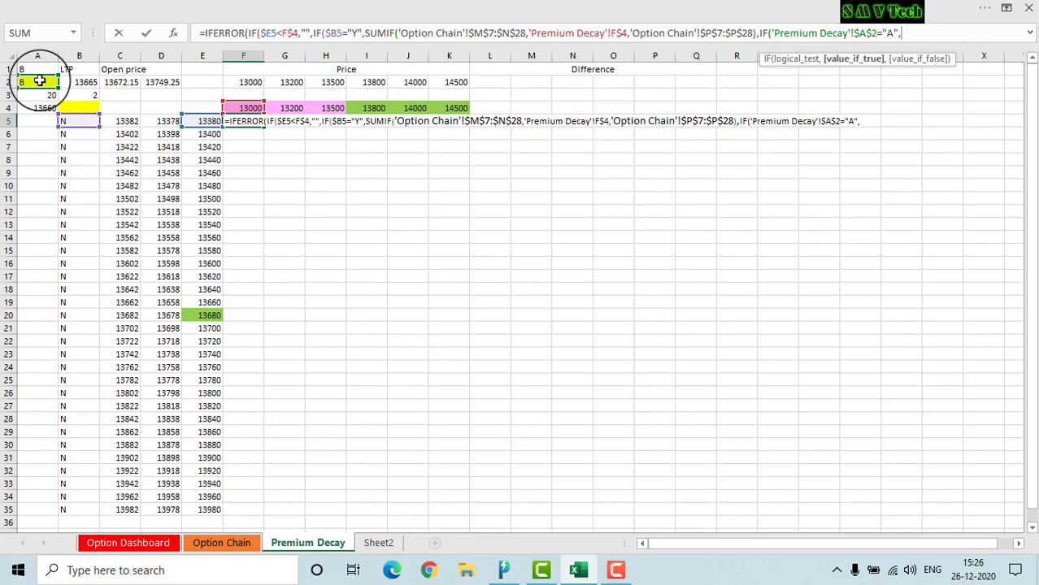
type("\"\"")
type(",")
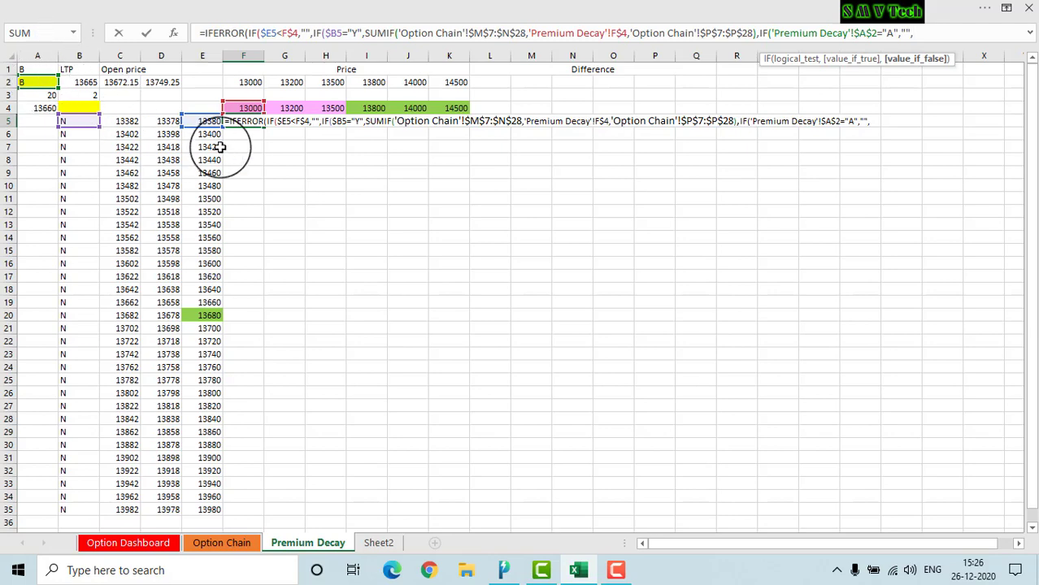
type("F5")
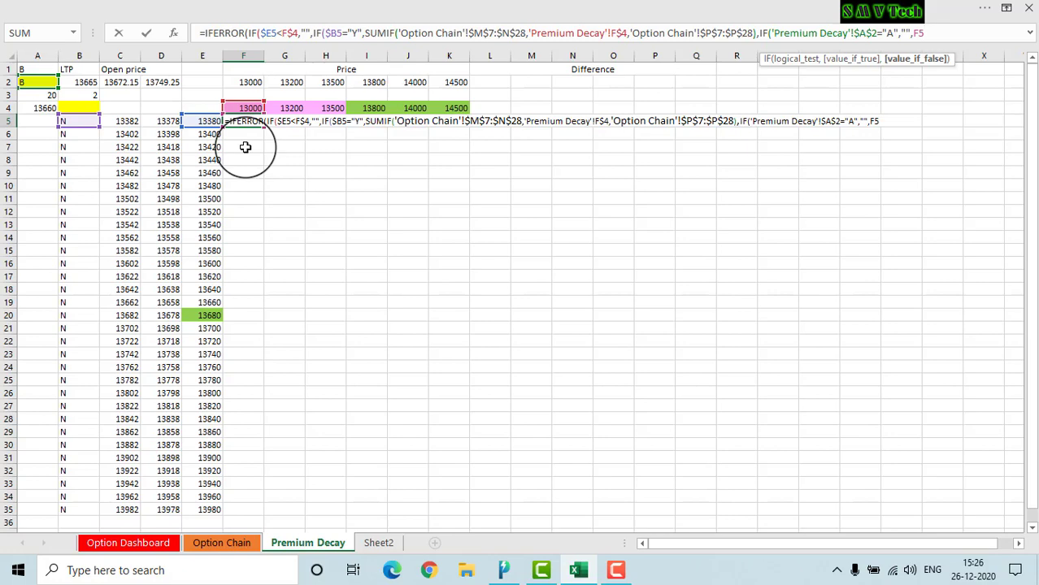
type(")))")
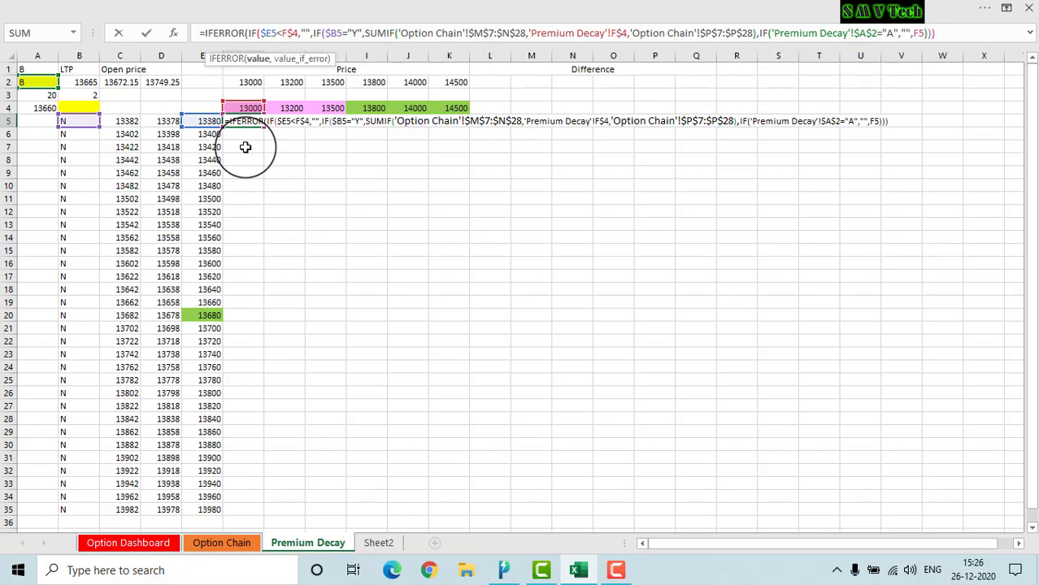
type(",\"\"")
type(")")
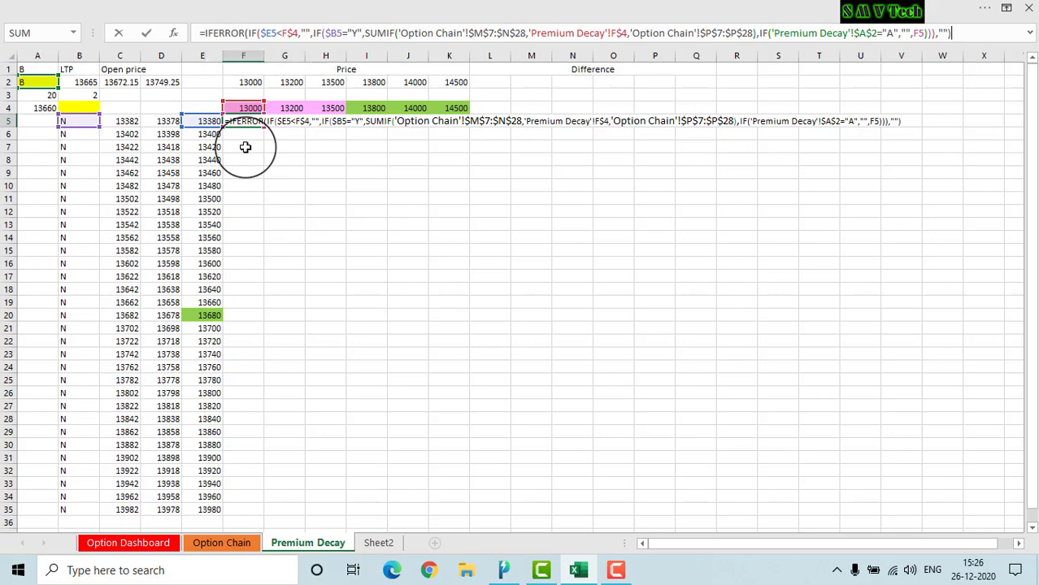
key("Return")
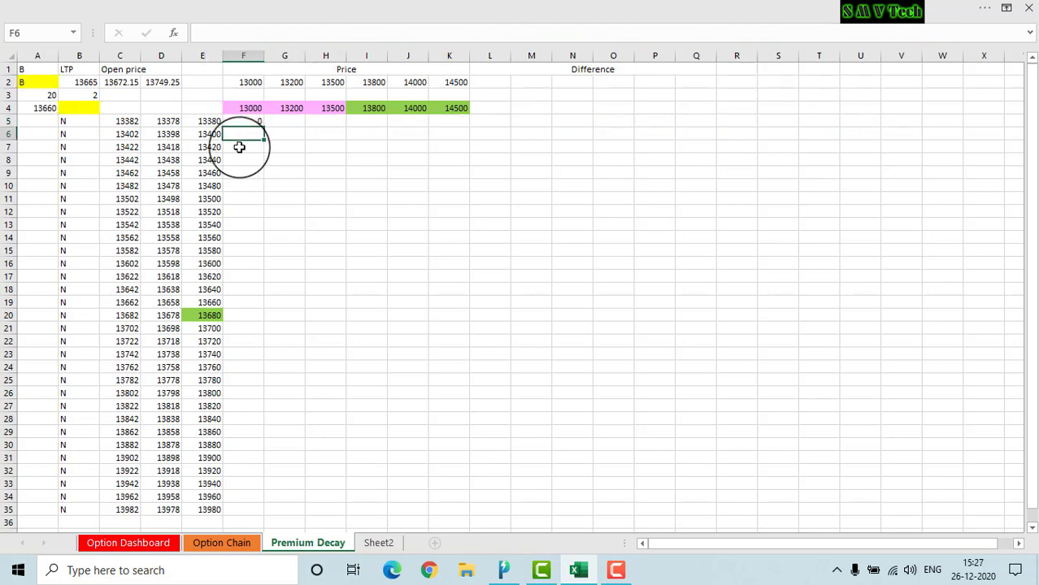
Step: Copy the F5 formula across to H5 and down to row 35
left_click(256, 121)
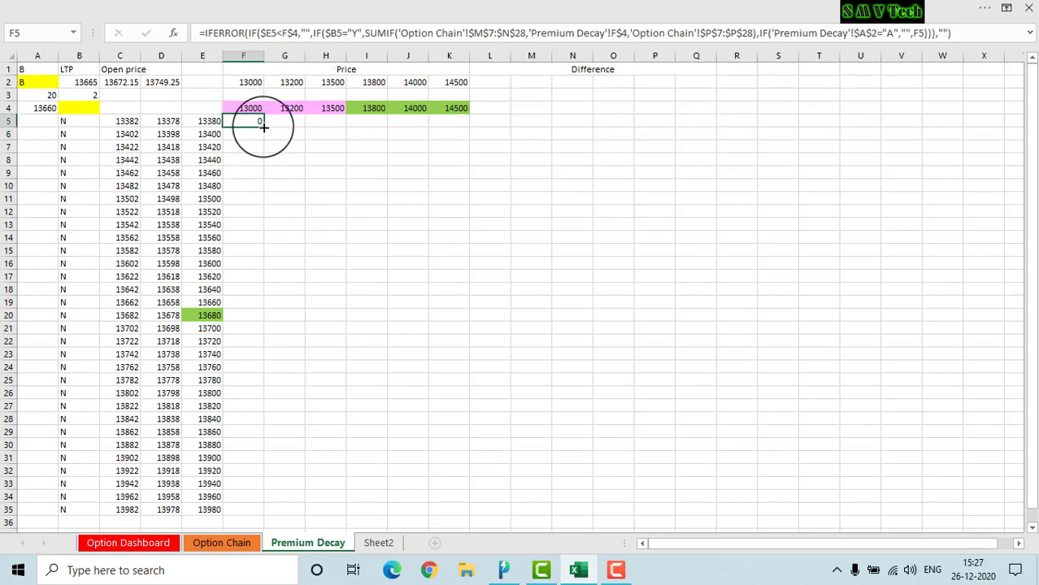
left_click_drag(263, 126, 347, 128)
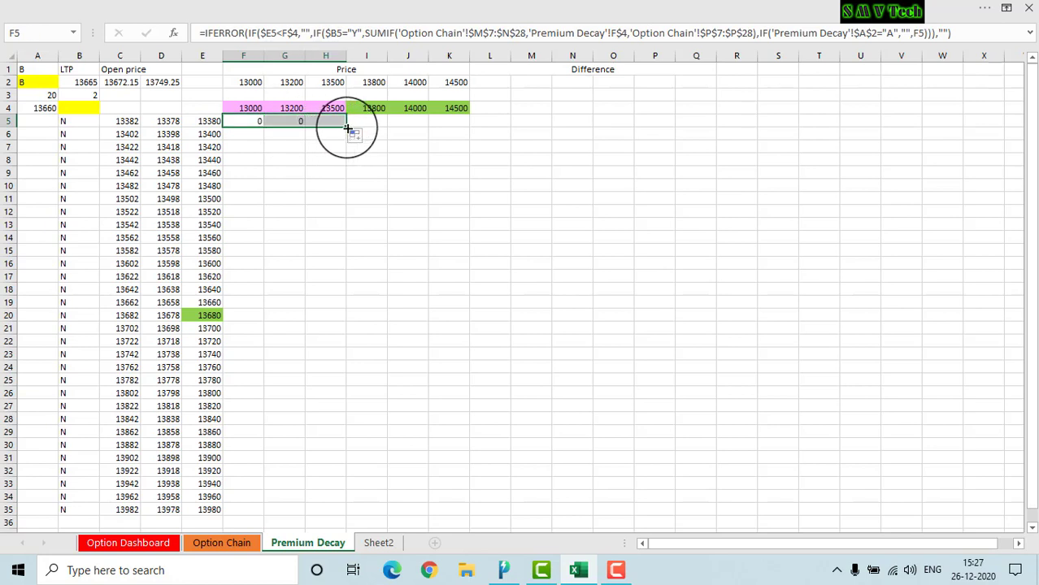
double_click(348, 128)
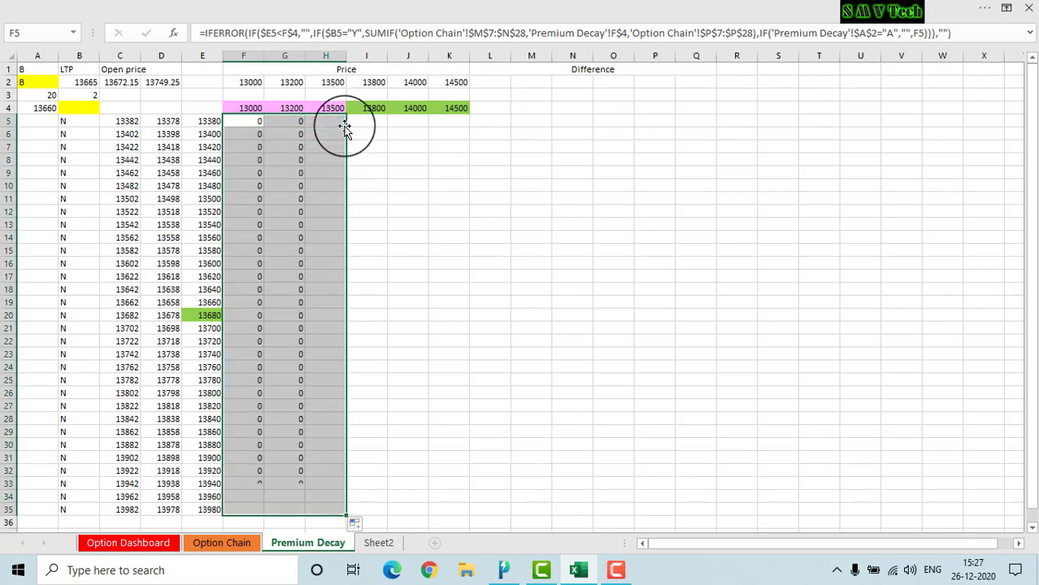
left_click(339, 122)
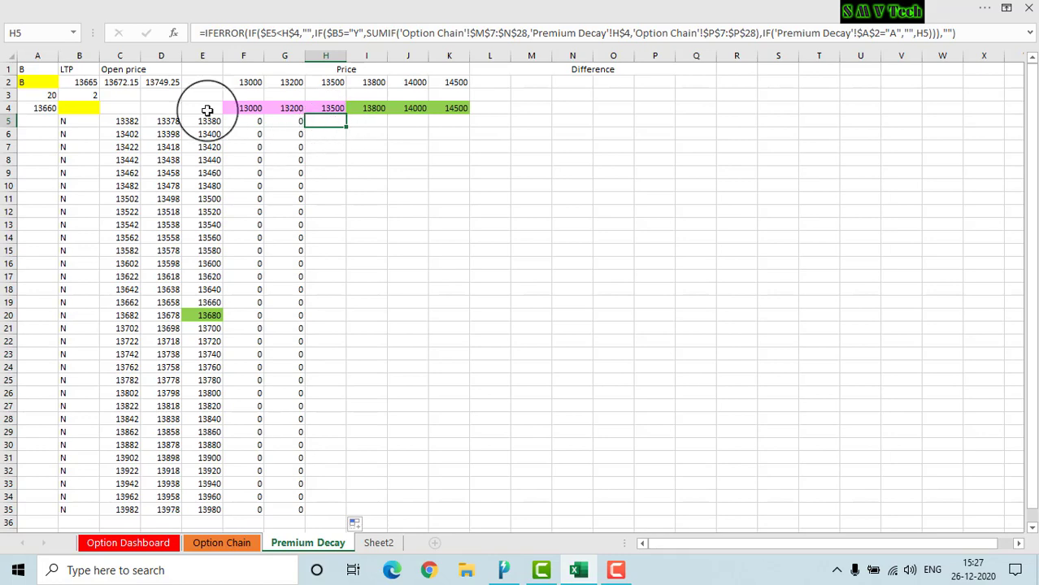
Step: Set A2 to b, after briefly entering A
left_click(24, 69)
left_click(31, 82)
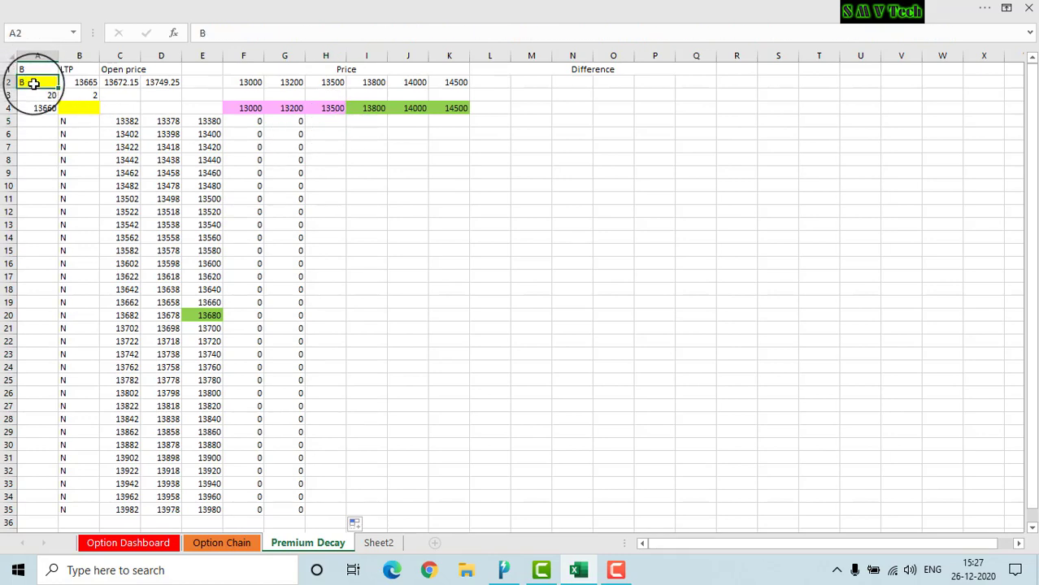
type("A")
key("Return")
left_click(33, 84)
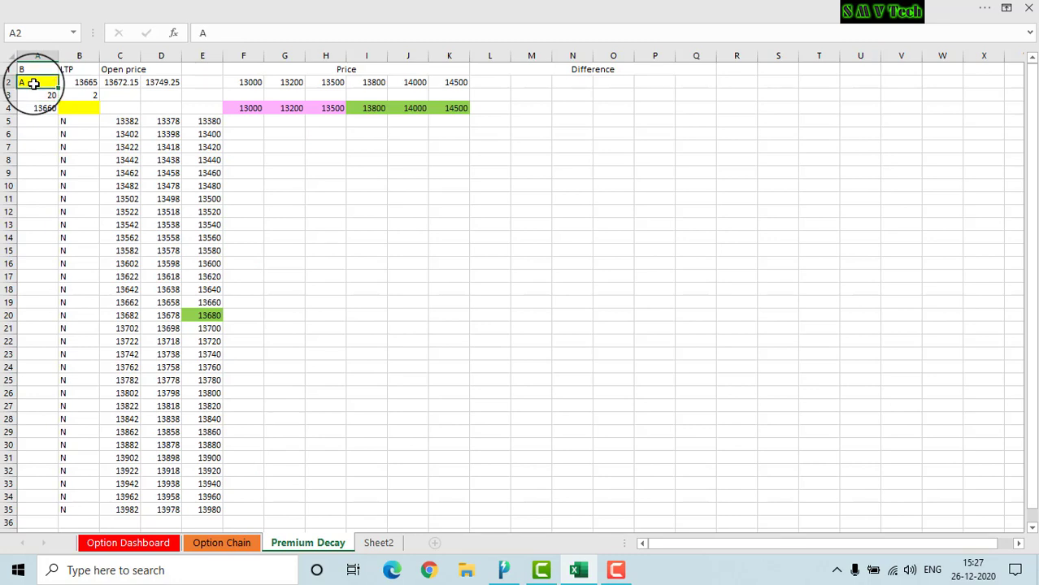
type("b")
key("Return")
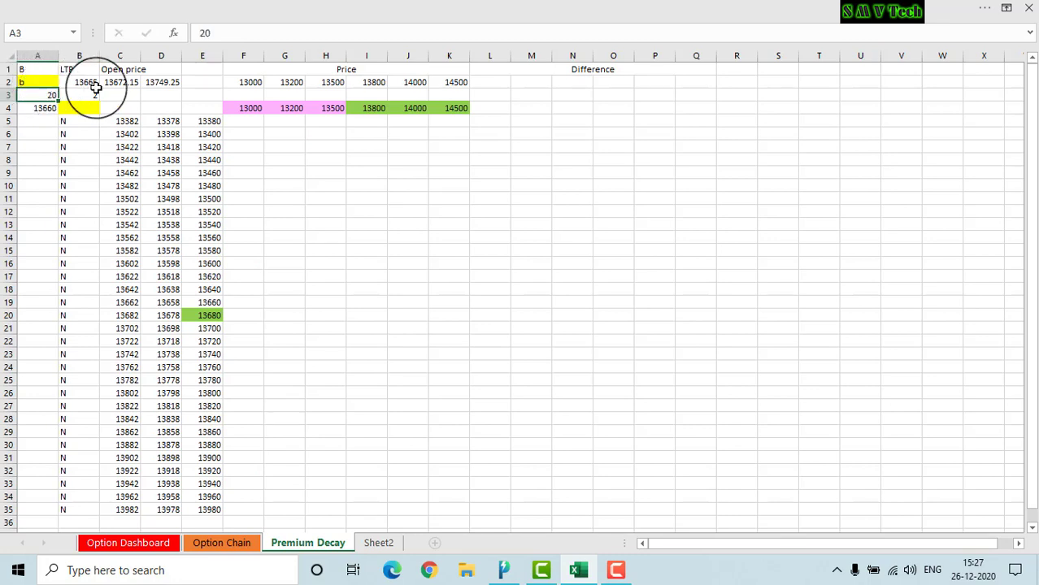
Step: Set the price in B2 to 13680, after first trying 13660
left_click(88, 82)
type("13")
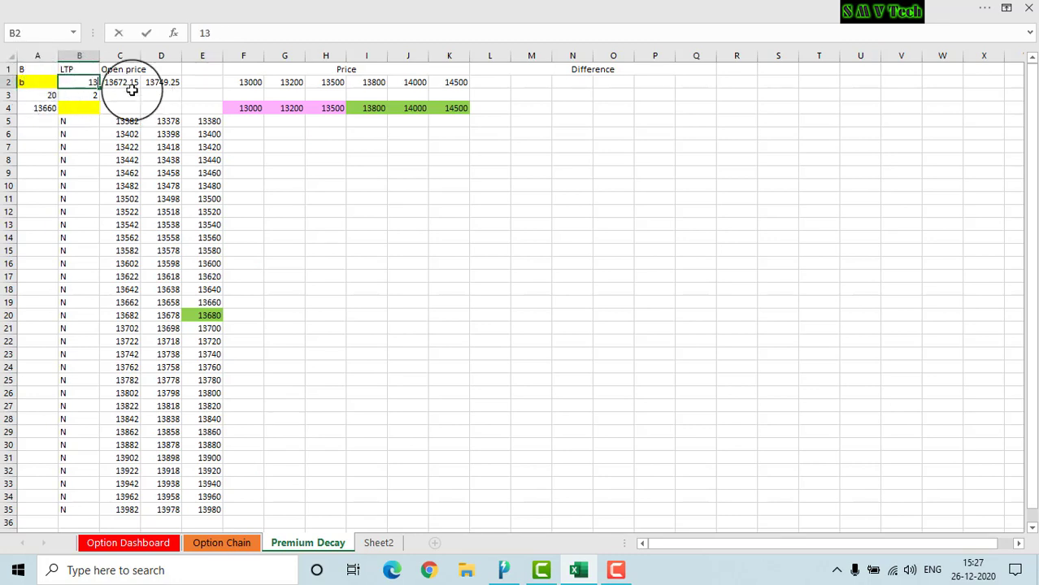
type("3")
key("BackSpace")
type("660")
key("Return")
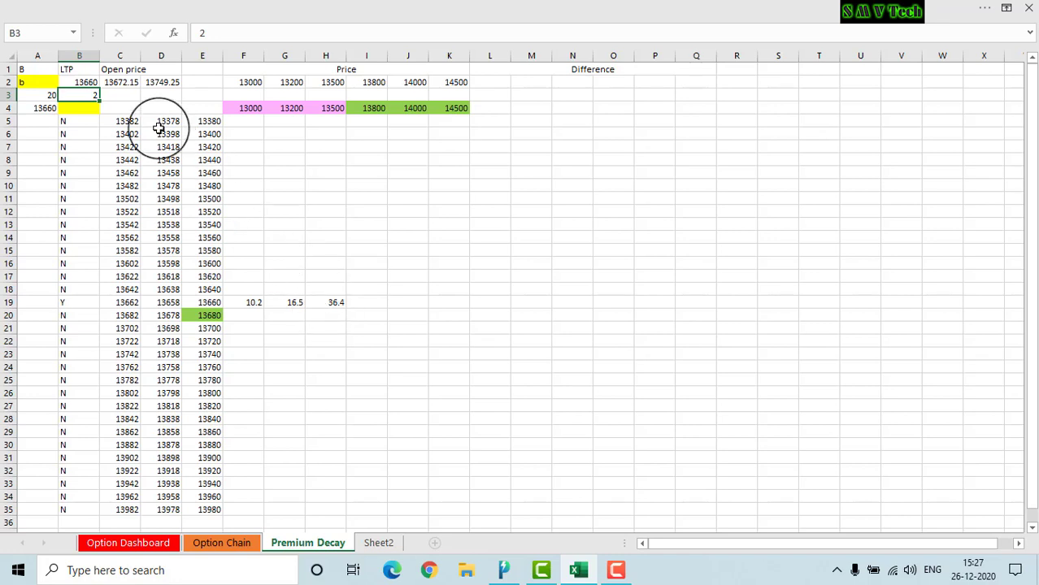
left_click(86, 81)
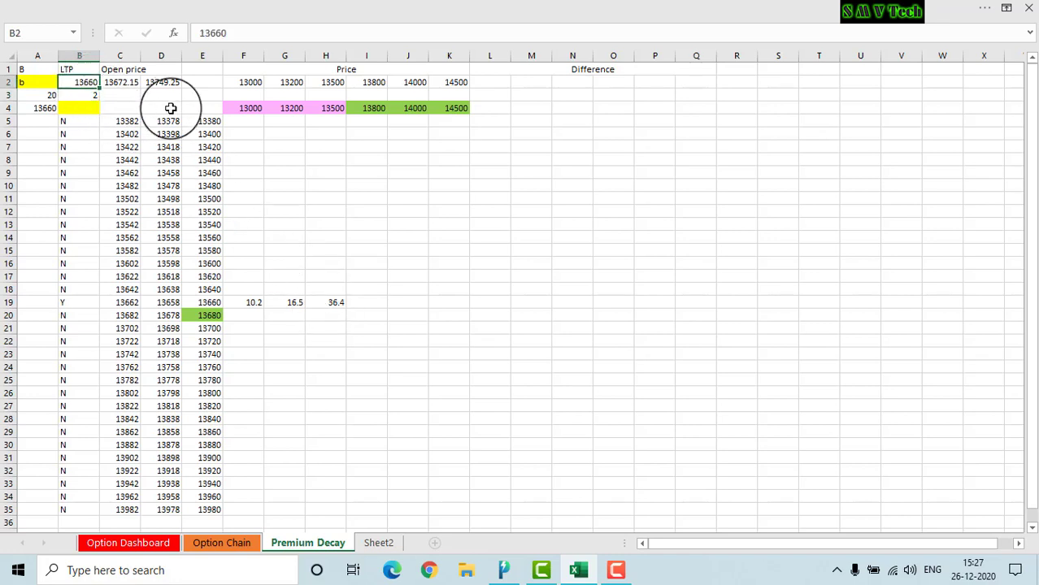
type("13")
type("5")
key("BackSpace")
type("68")
type("0")
key("Return")
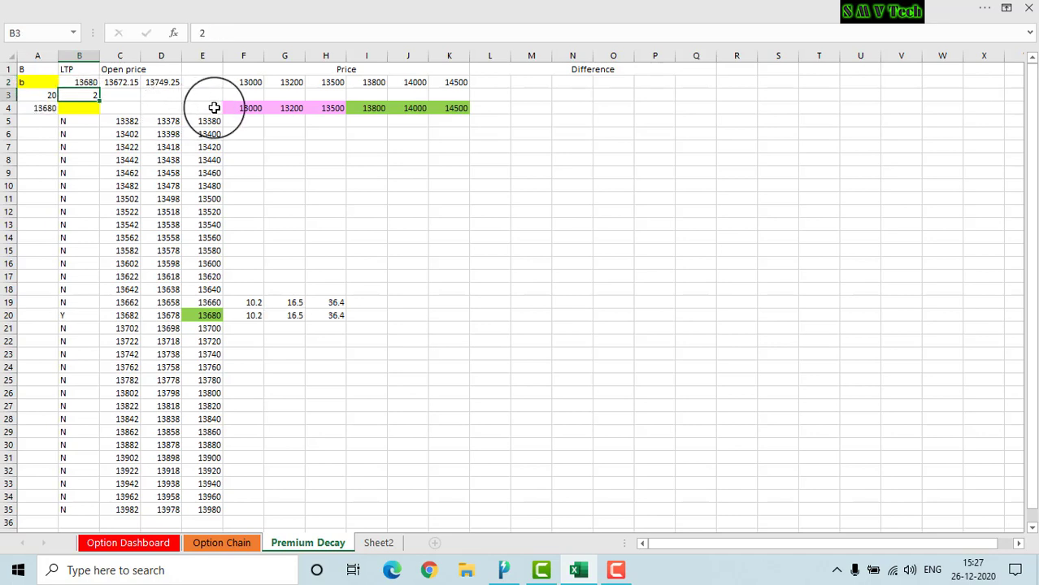
left_click(378, 122)
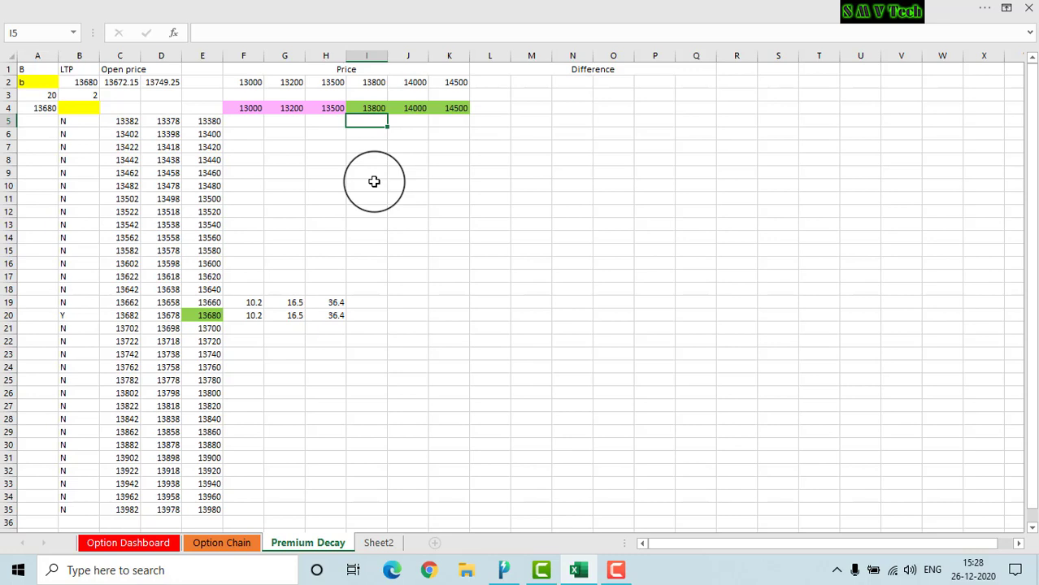
Step: In I5, start =iferror(IF($E5>I$4,"",IF( to blank prices above the row 4 strike
type("=i")
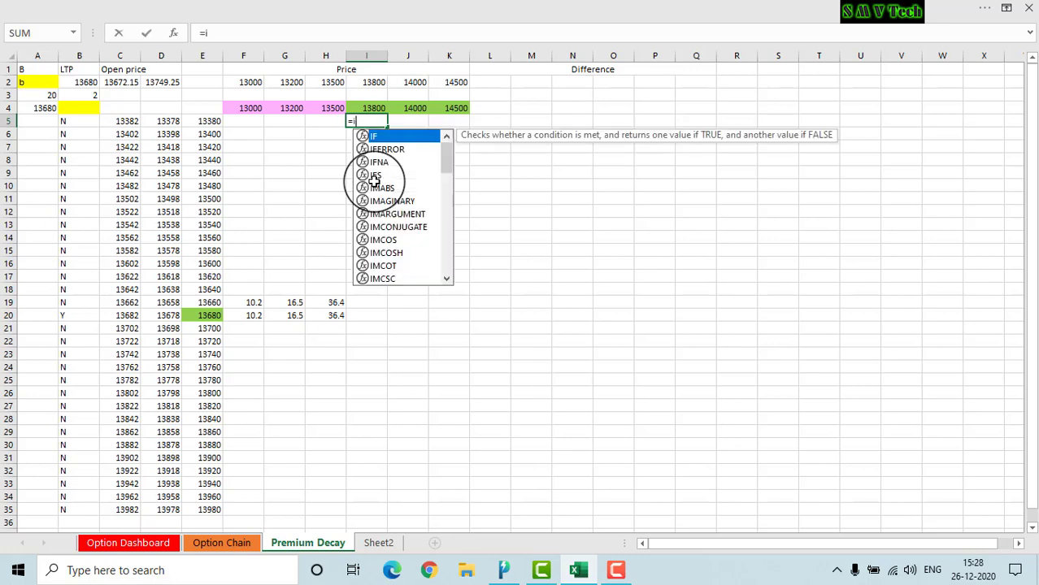
type("ferror")
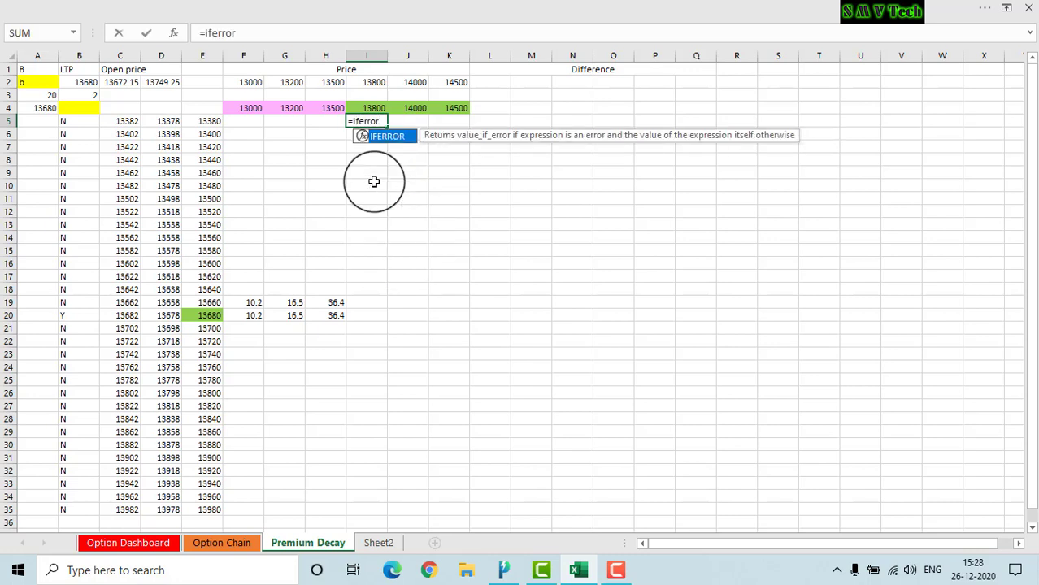
type("(")
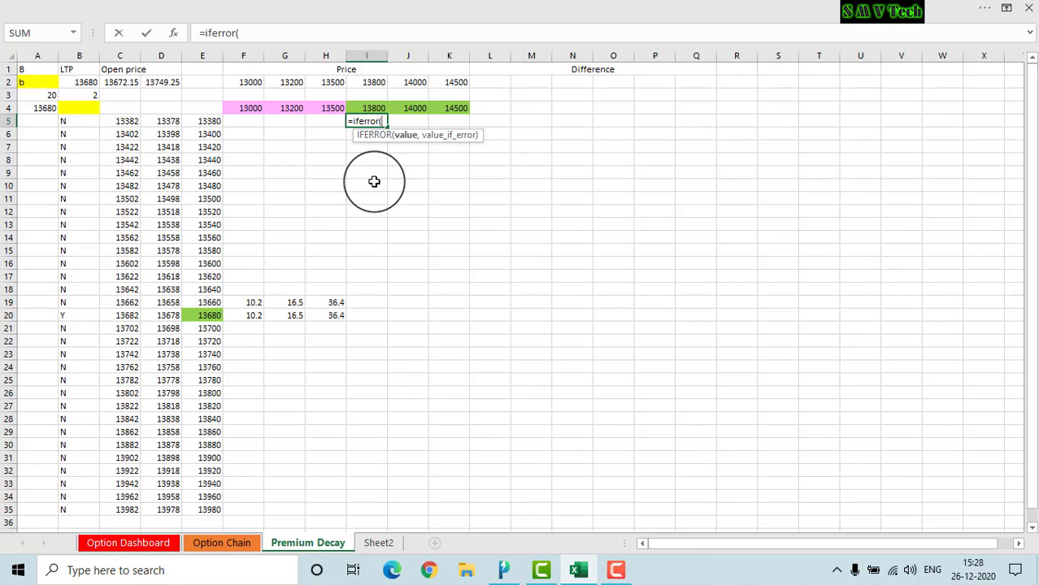
type("i")
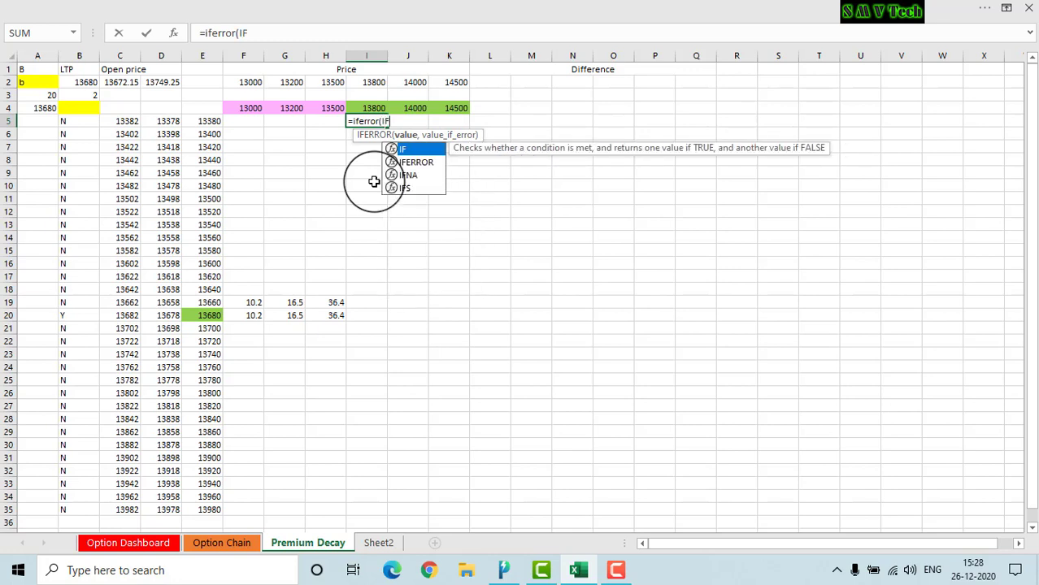
key("Tab")
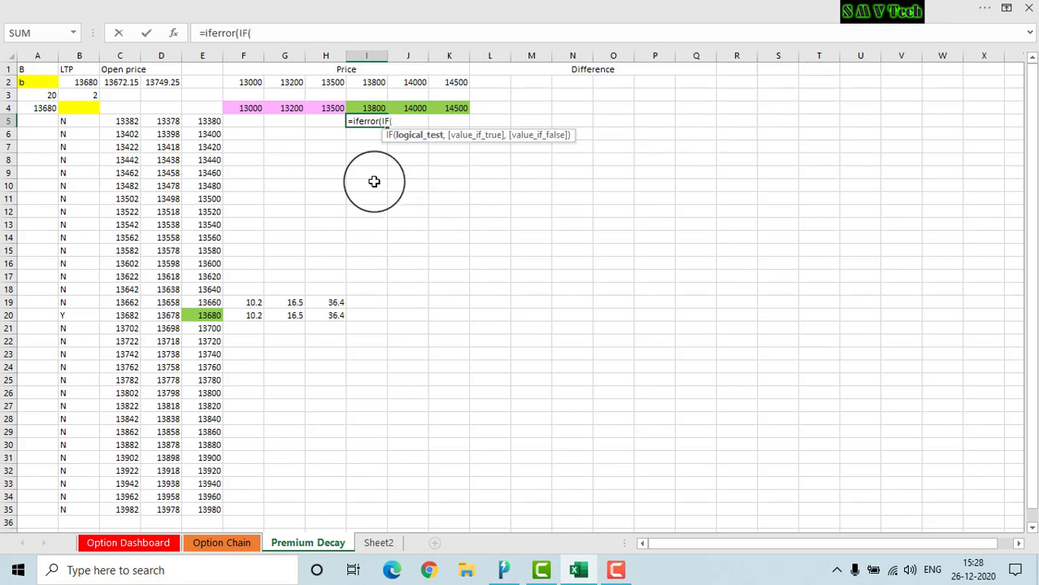
left_click(209, 120)
key("F4")
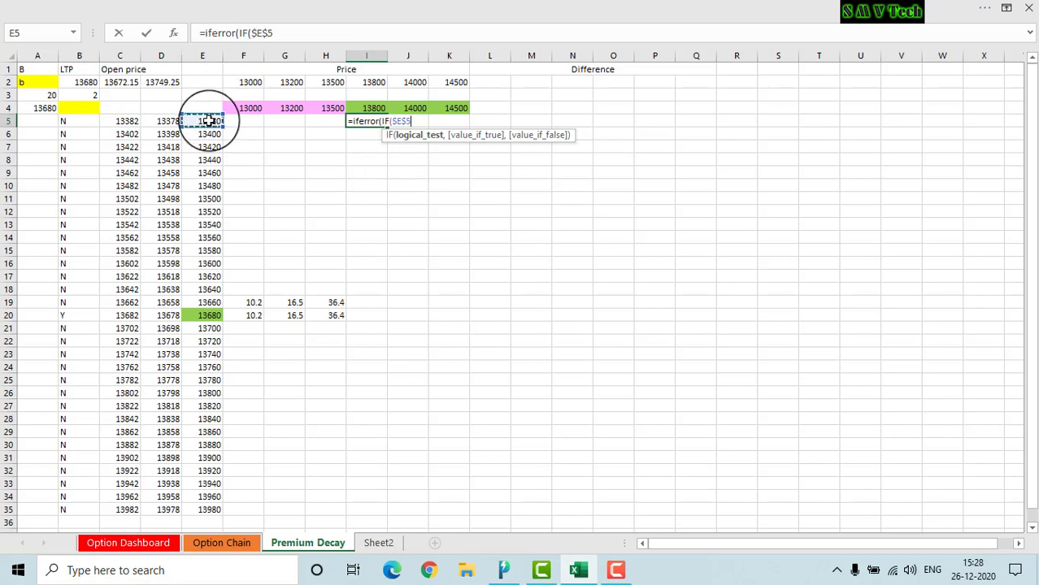
key("F4")
key("F4")
type(">")
left_click(370, 106)
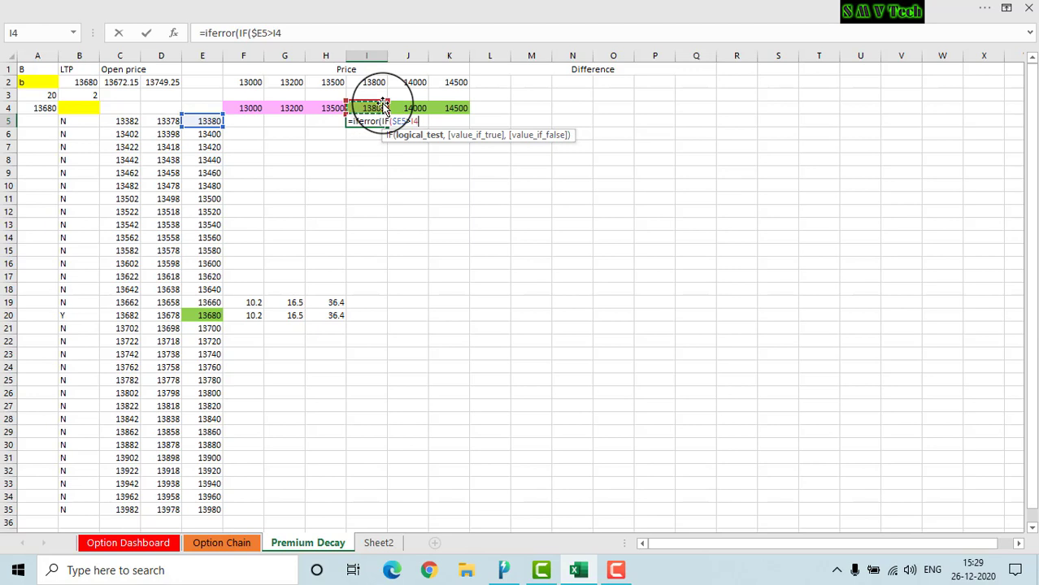
key("F4")
key("F4")
type(",")
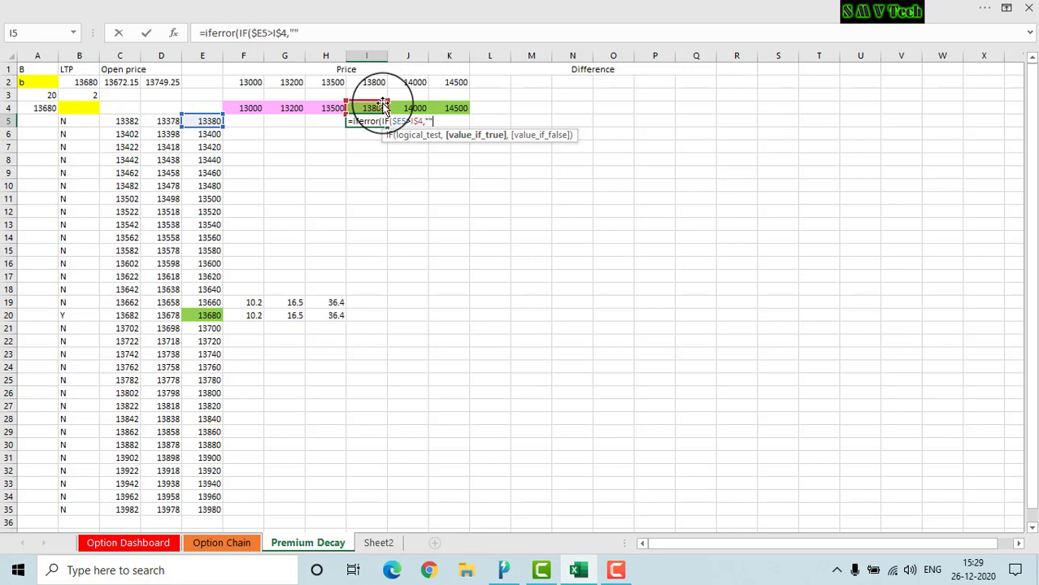
type(",")
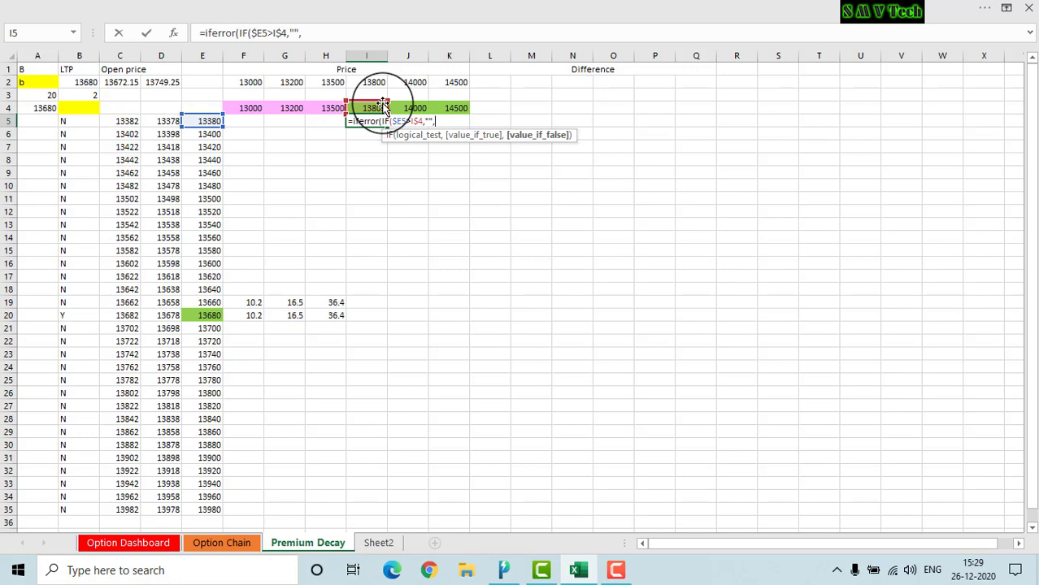
type("IF(")
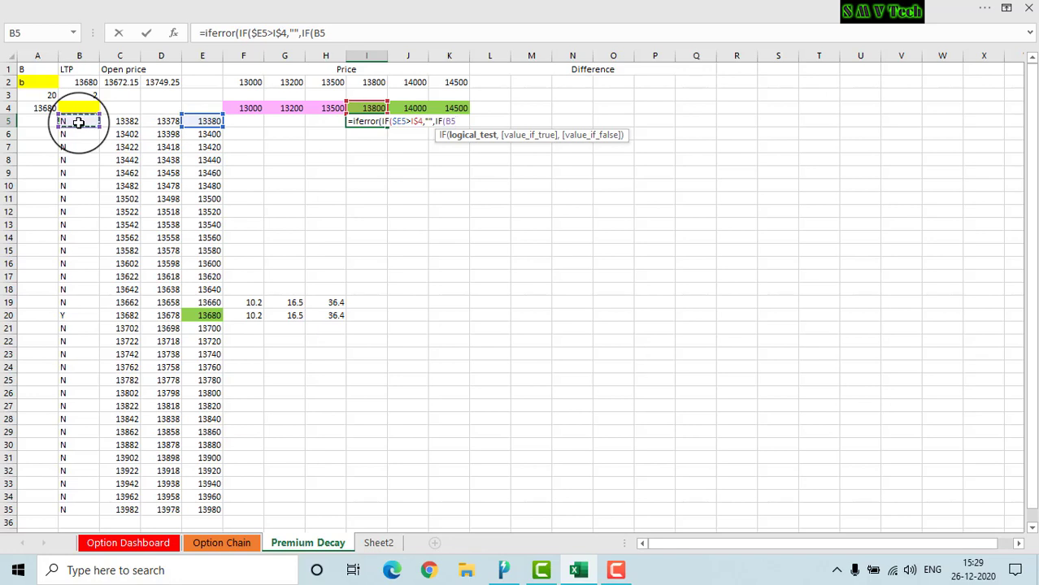
Step: Anchor the reference as $B5, add ="Y", and begin a SUMIF in the I5 formula
key("F4")
key("F4")
key("F4")
type("=")
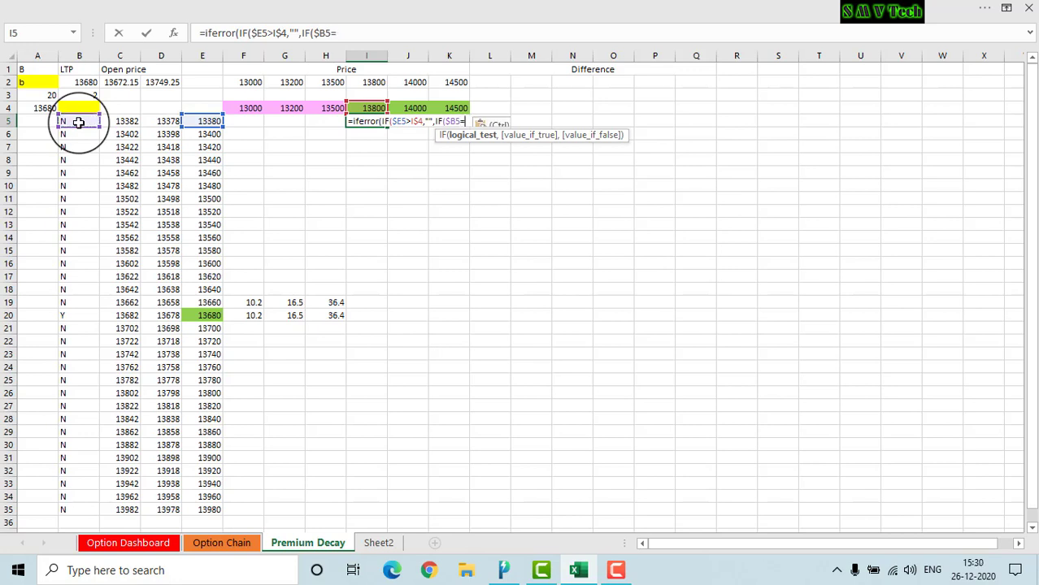
type("\"Y\"")
type(",")
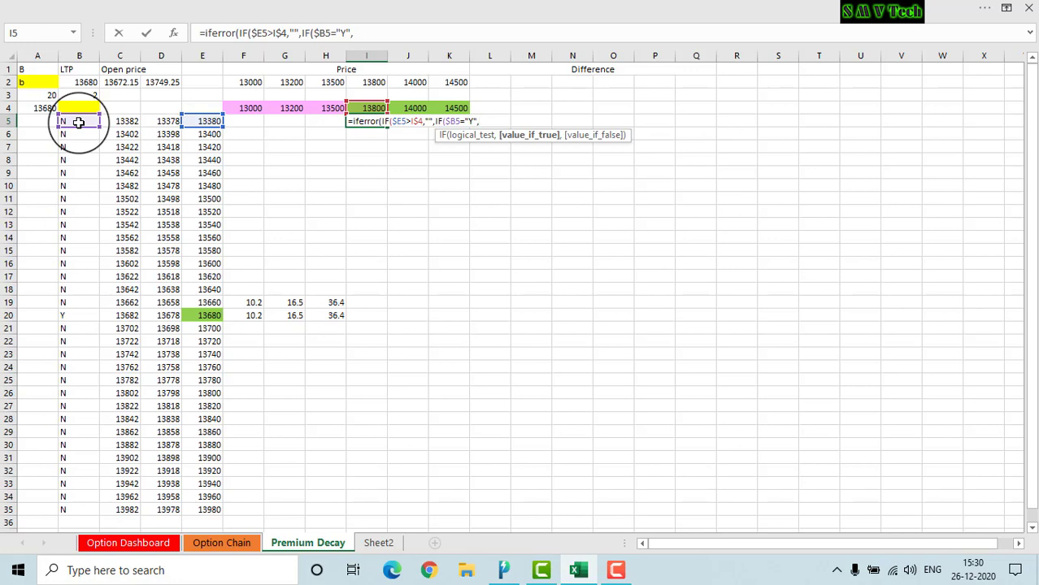
type("SUMIF")
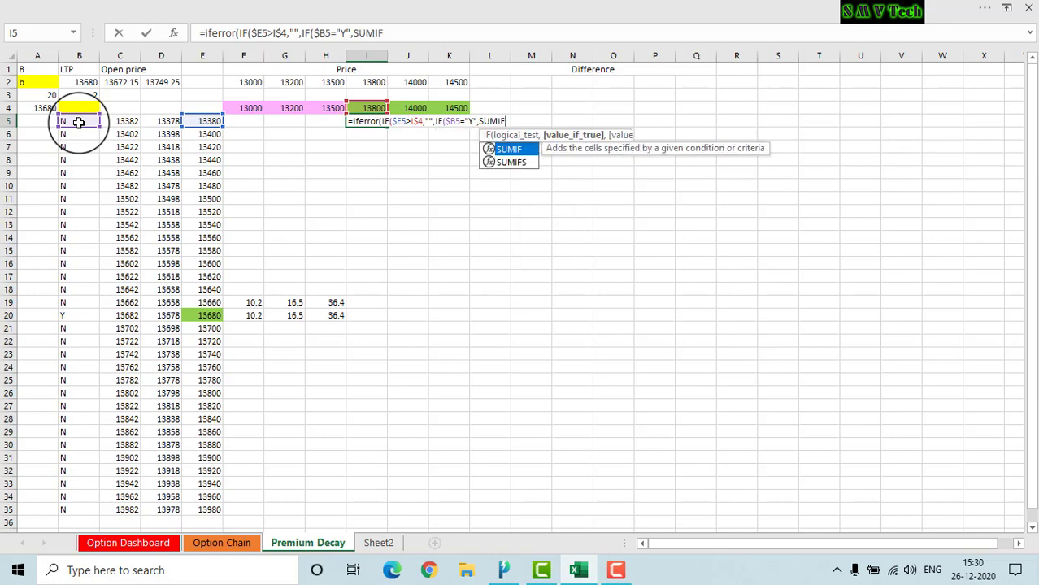
type("(")
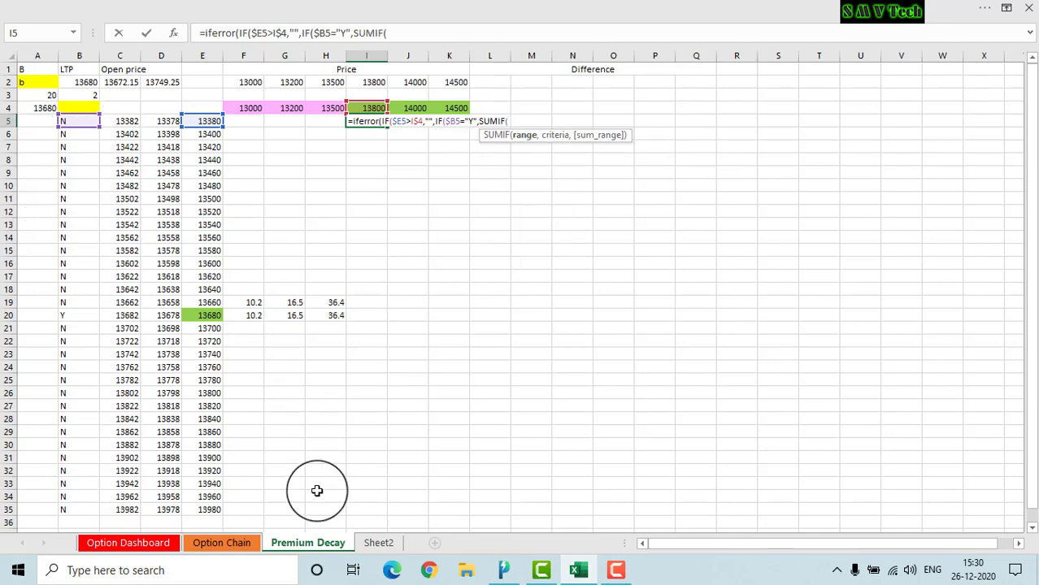
Step: Set the I5 SUMIF range to 'Option Chain'!$M$7:$N$28 with criteria I$4
left_click(221, 542)
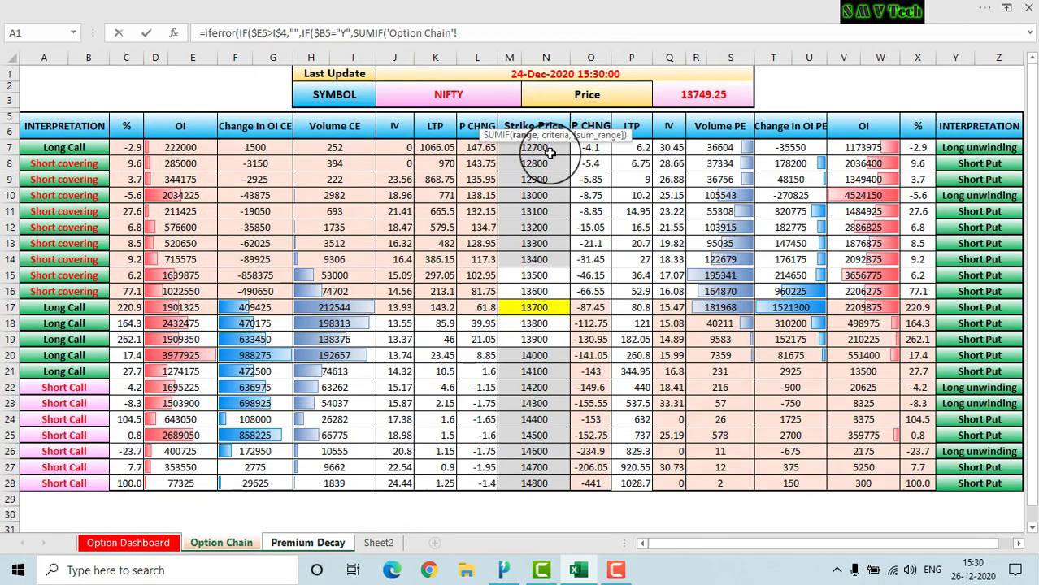
mouse_move(528, 148)
left_mouse_down()
mouse_move(550, 233)
mouse_move(531, 465)
left_mouse_up()
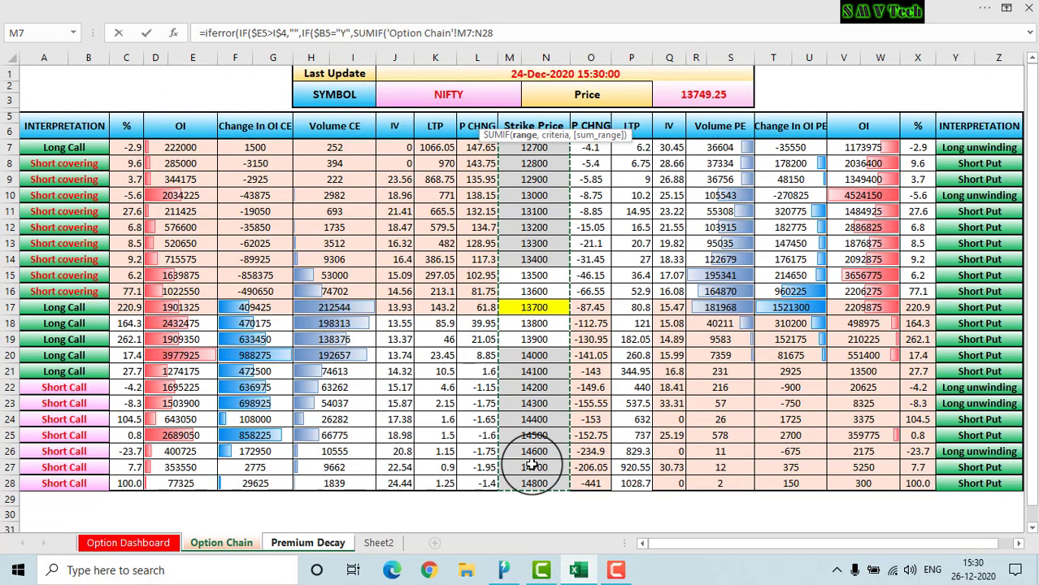
key("F4")
type(",")
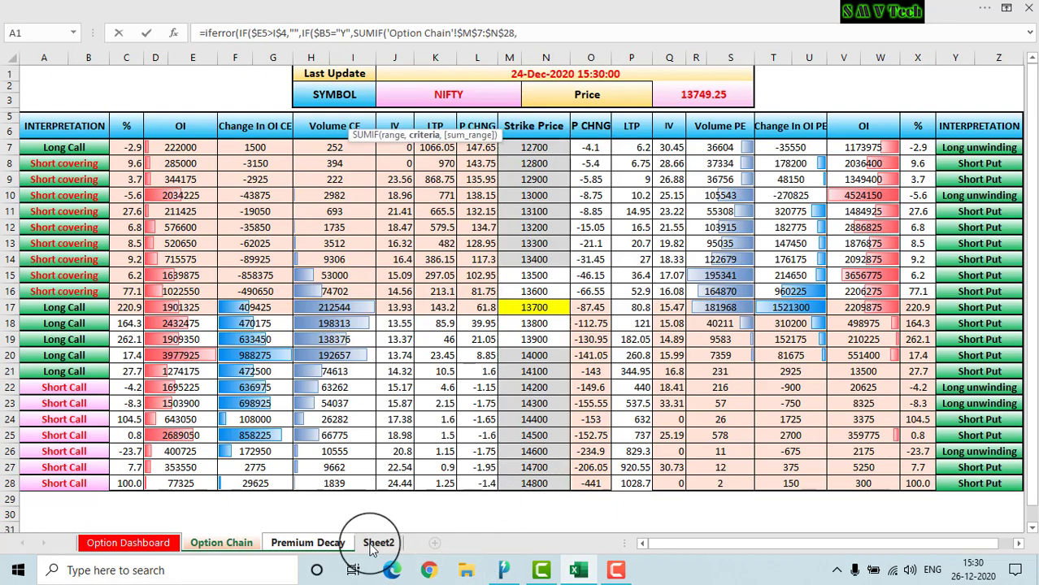
left_click(324, 545)
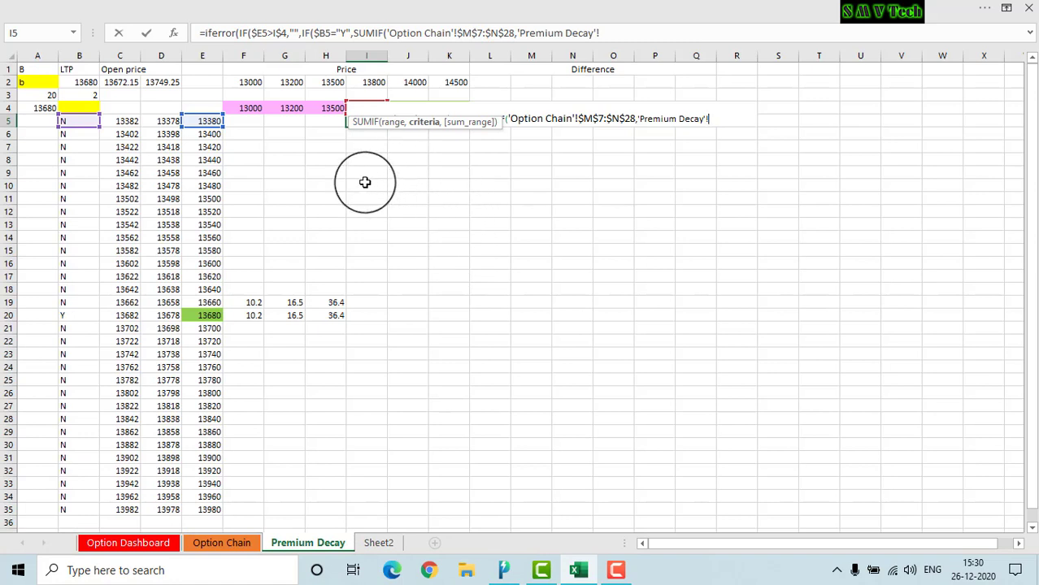
left_click(379, 108)
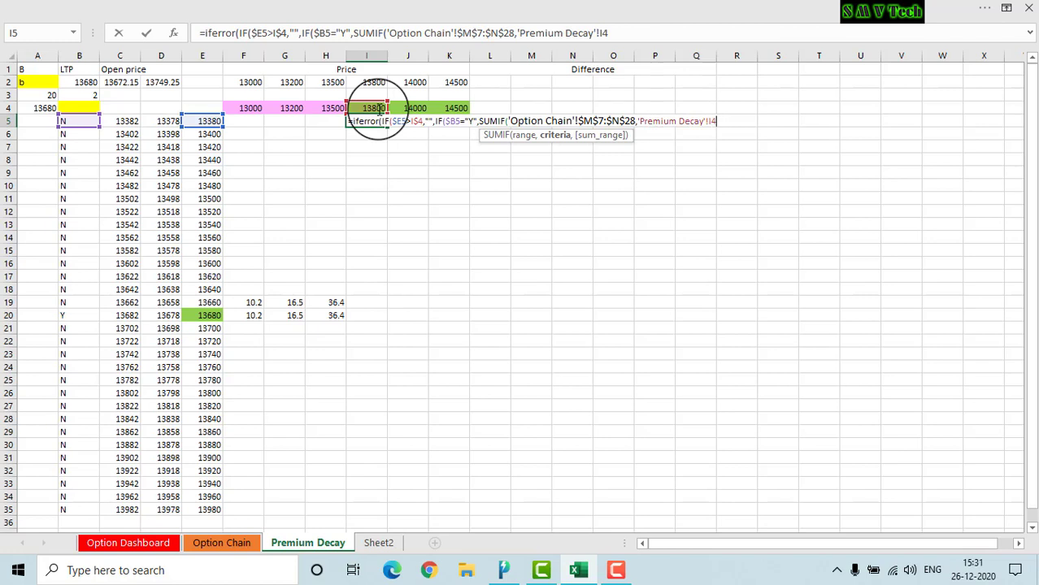
key("F4")
key("F4")
type(",")
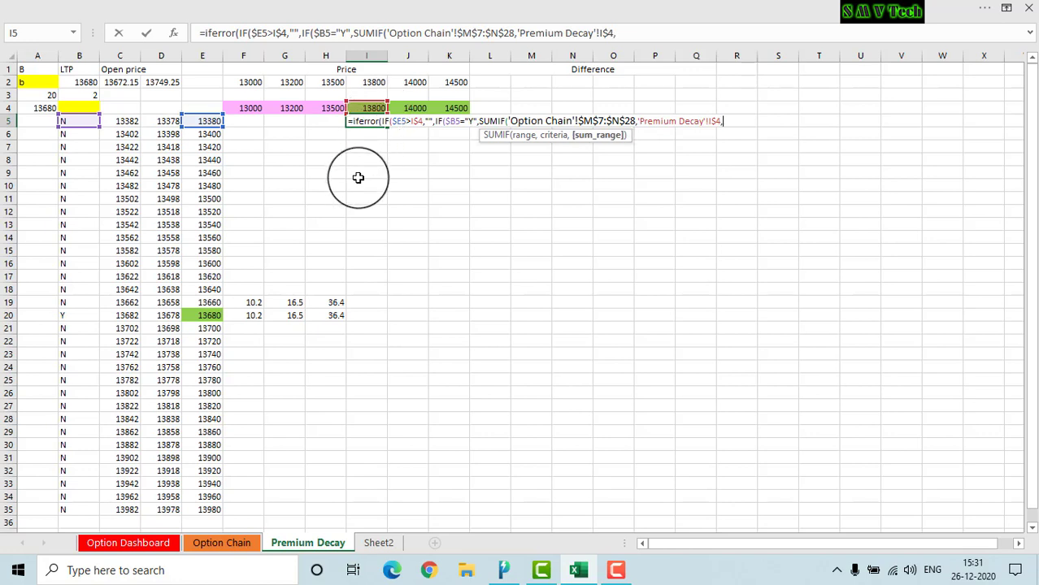
Step: Sum the absolute Option Chain LTP range $K$7:$K$28, close SUMIF, and begin another IF
left_click(219, 543)
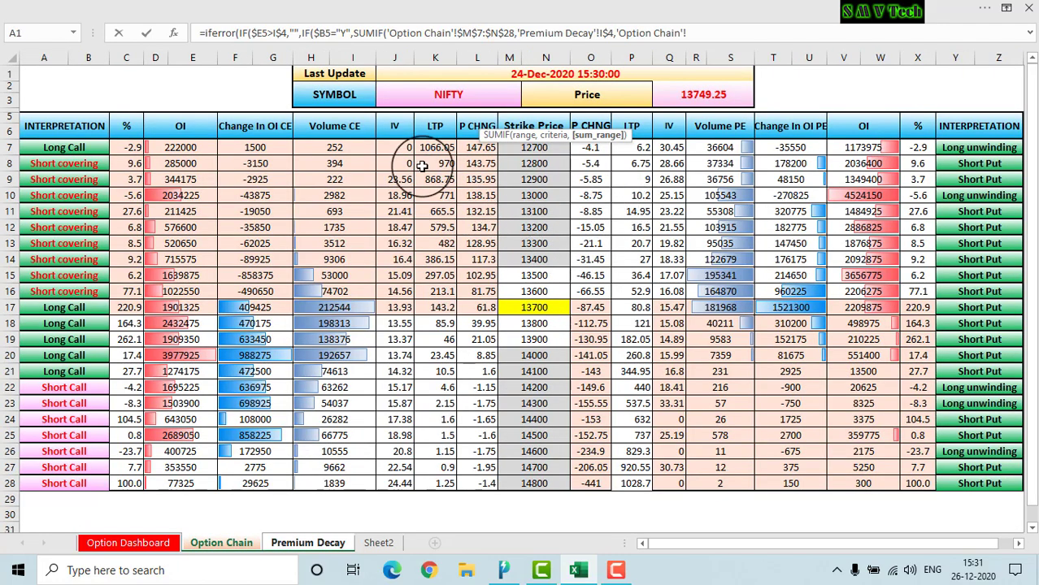
left_click_drag(437, 148, 435, 484)
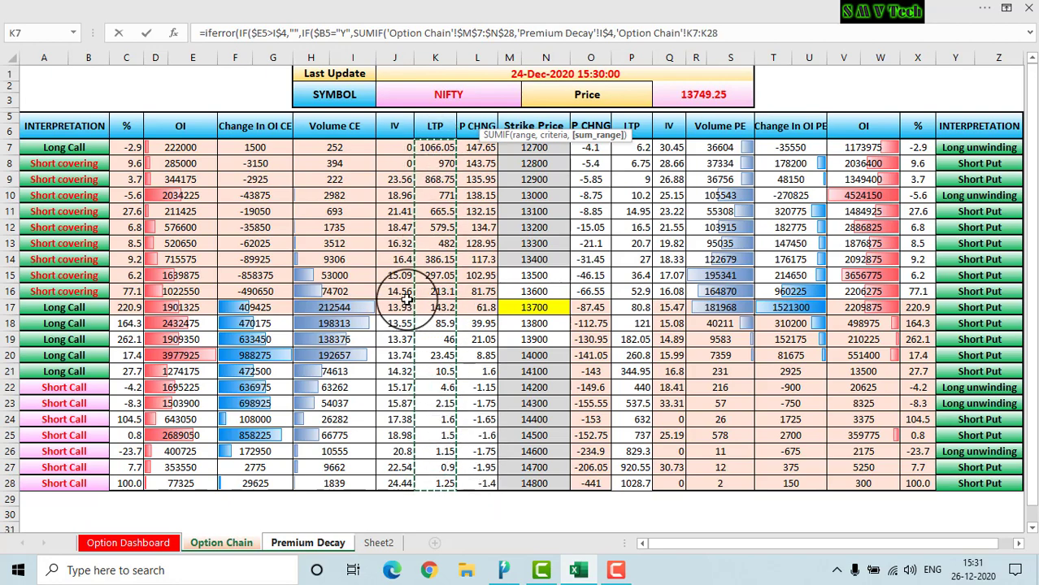
key("F4")
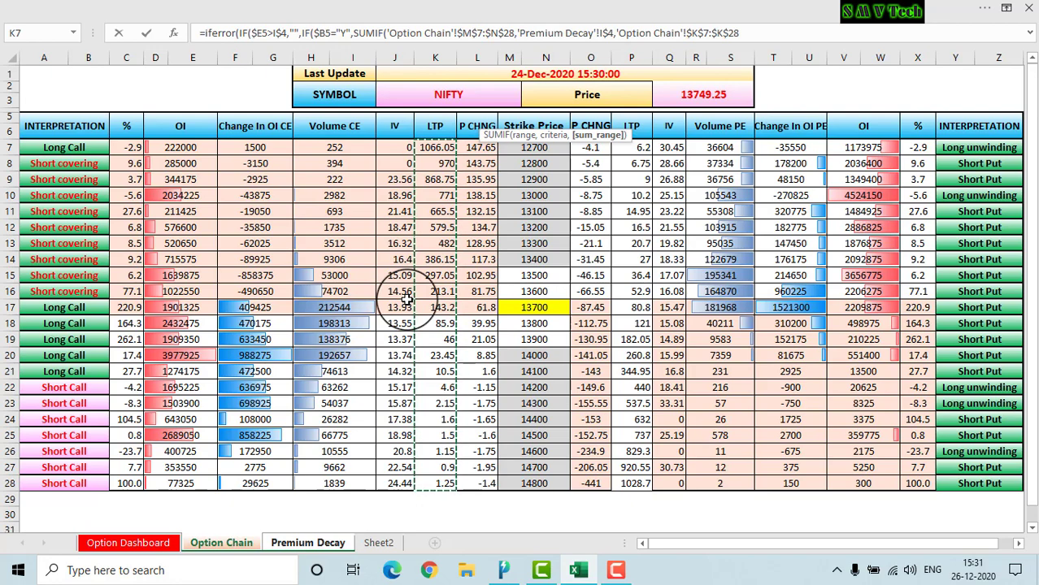
type("),")
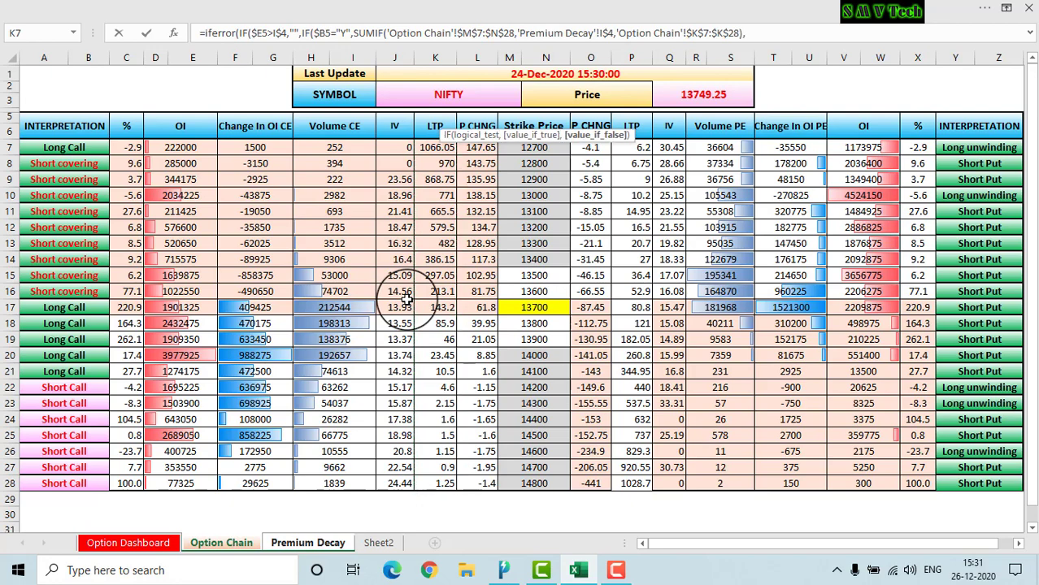
type("IF(")
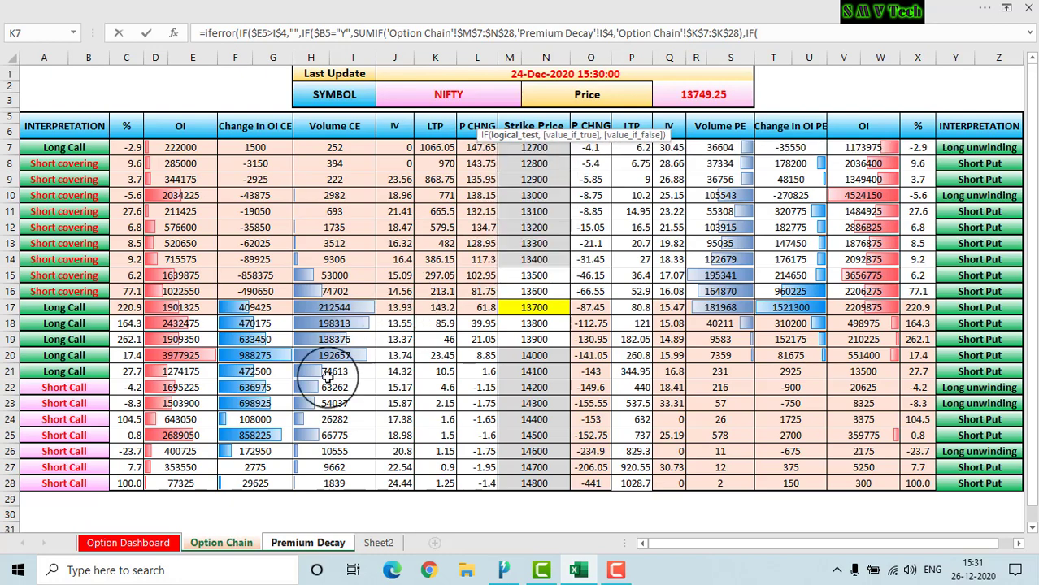
left_click(295, 547)
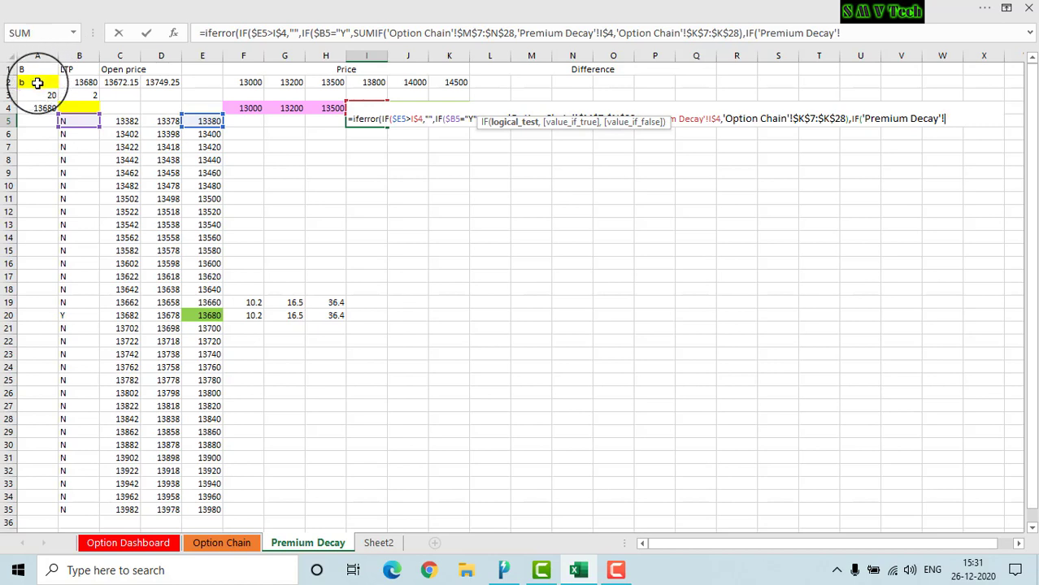
Step: Finish I5 with an absolute $A$2 test and an IFERROR blank fallback, then enter it
left_click(36, 82)
key("F4")
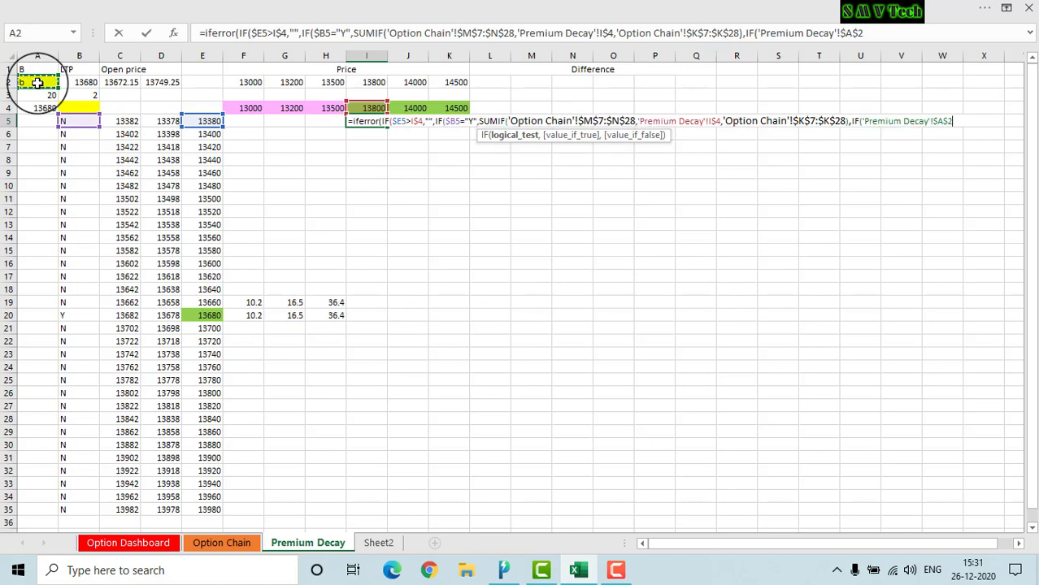
key("F4")
key("F4")
key("F4")
key("F4")
type("=\"Y\"")
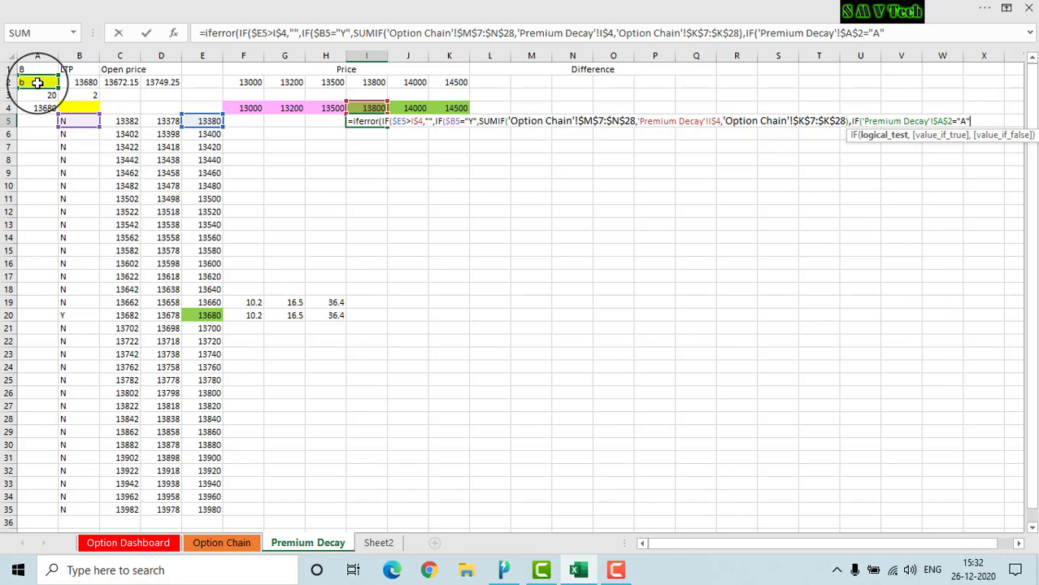
type(",")
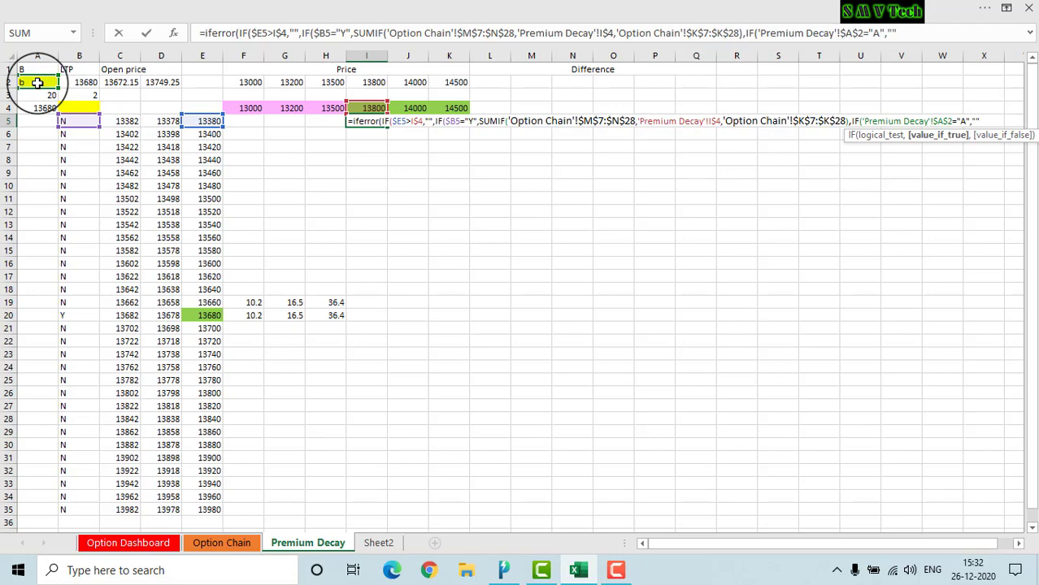
type(",")
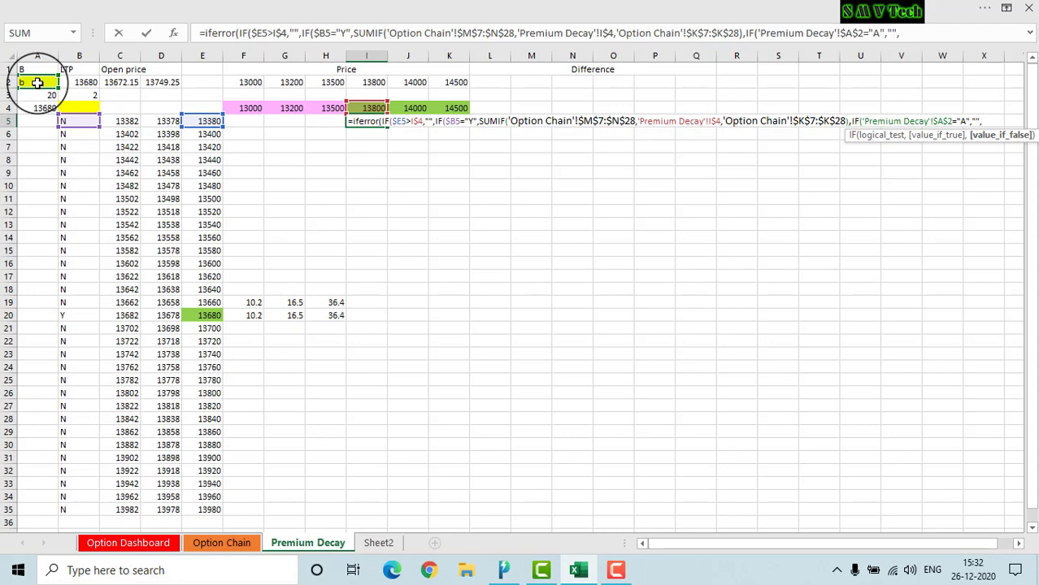
type(")")
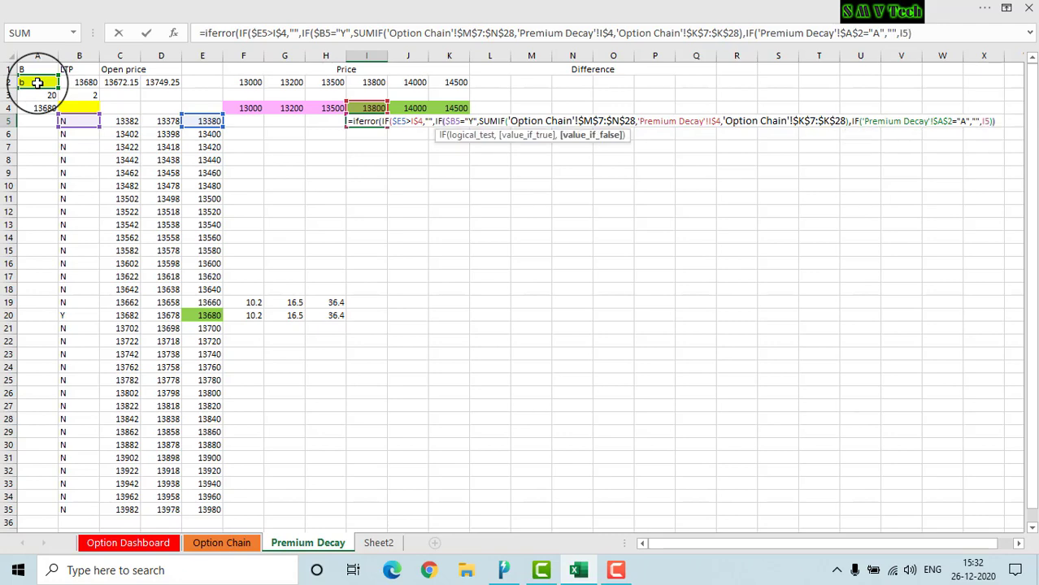
type(")")
type(",\"\"")
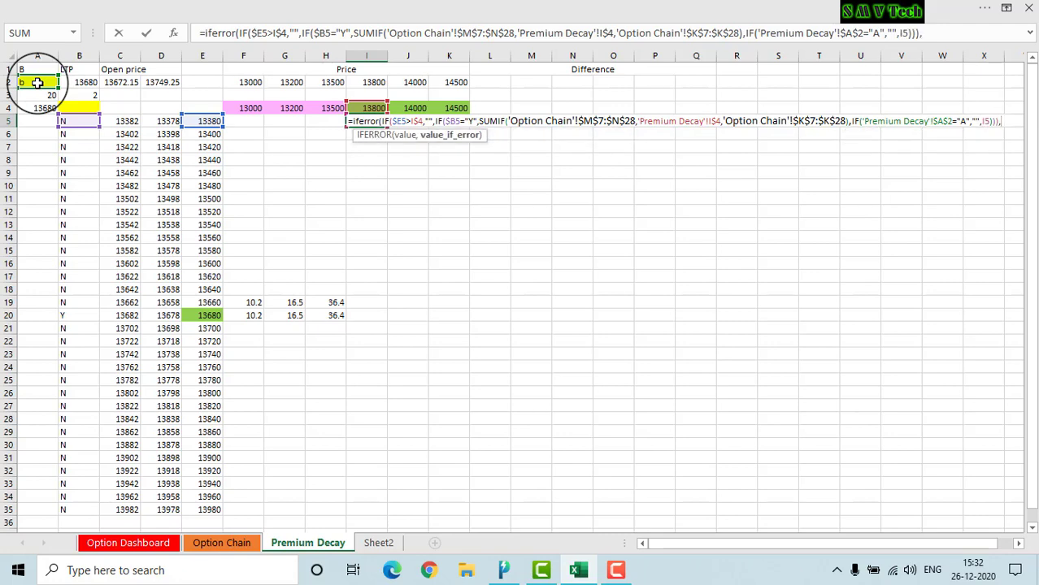
type(")")
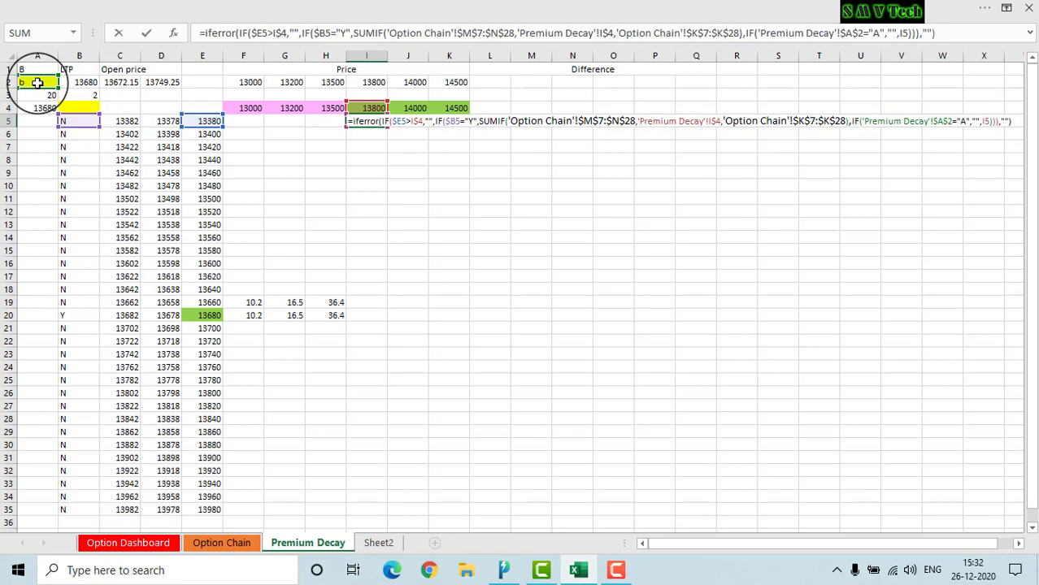
key("Return")
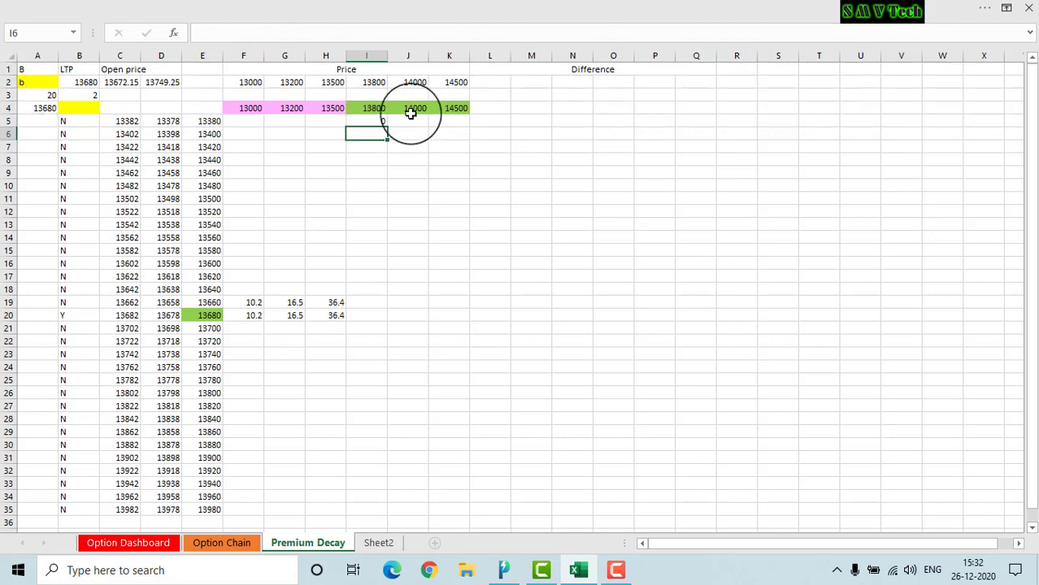
Step: Fill the I5:K5 formulas down to row 35 and set A2 to b
left_click_drag(382, 120, 469, 123)
double_click(468, 124)
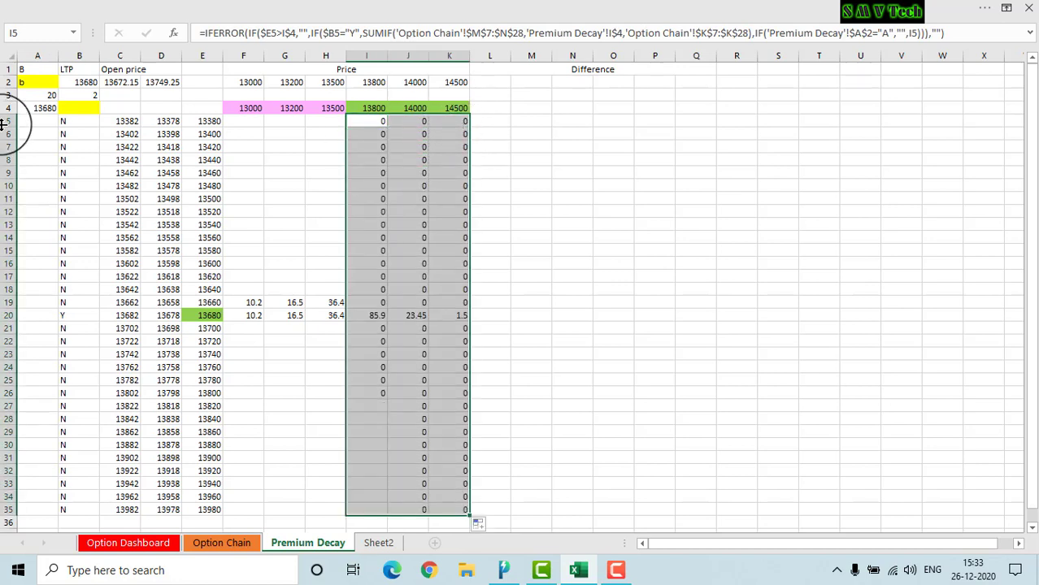
left_click(46, 79)
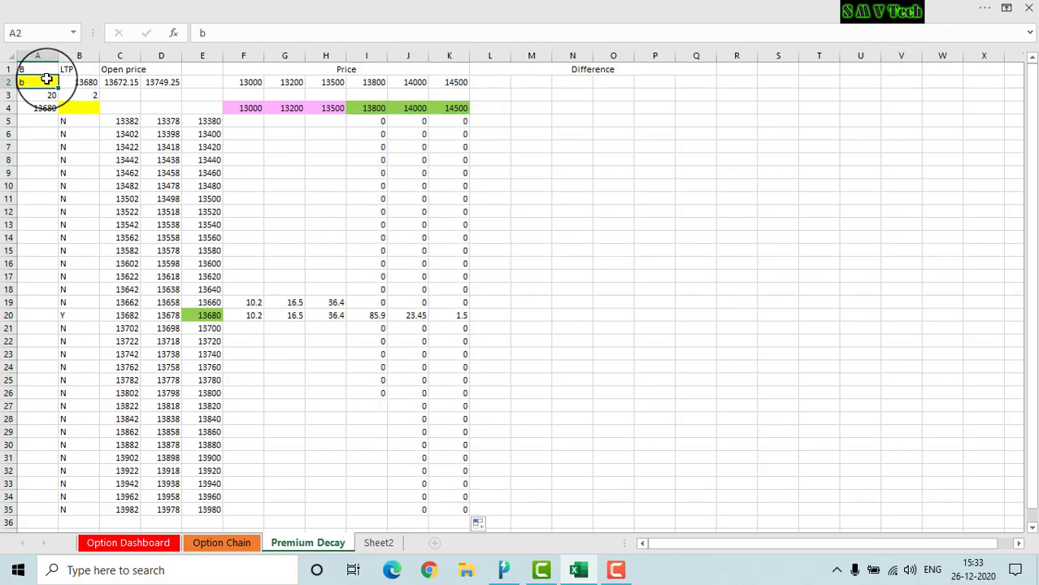
type("A")
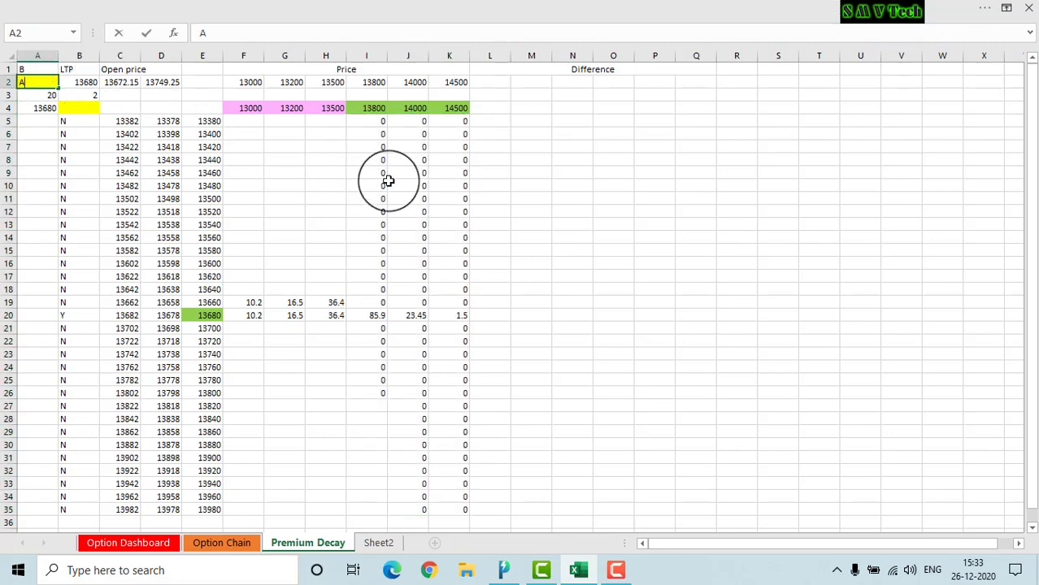
left_click(72, 81)
left_click(48, 81)
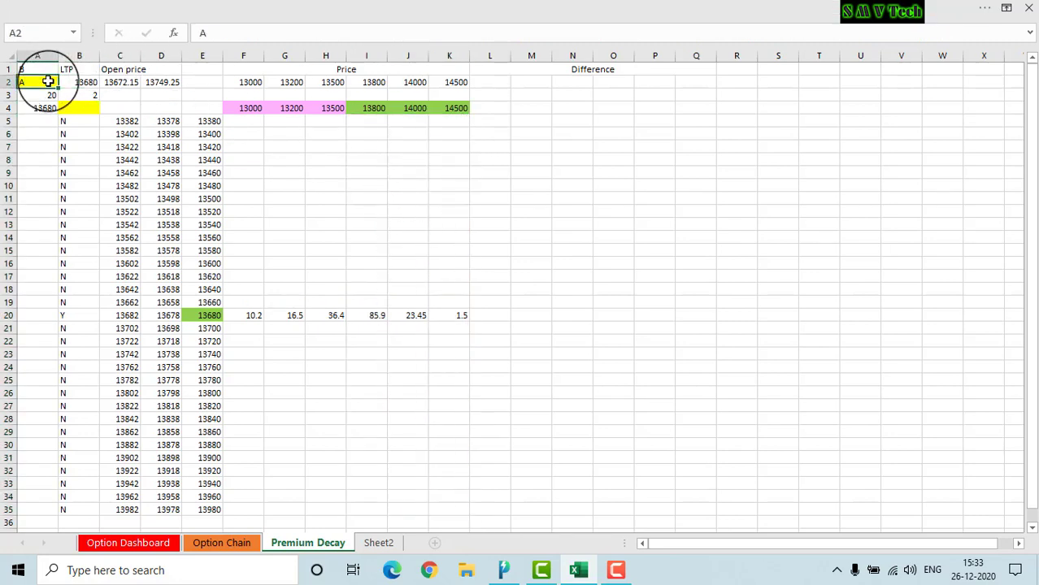
type("b")
key("Return")
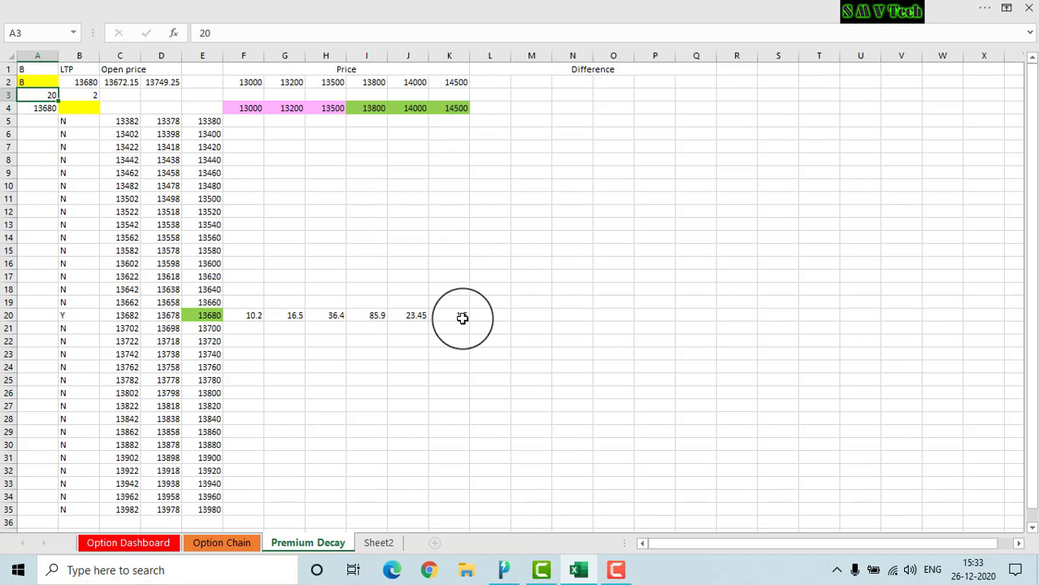
Step: Test LTP values 13700, 13500 and 13480 in B2
left_click(90, 83)
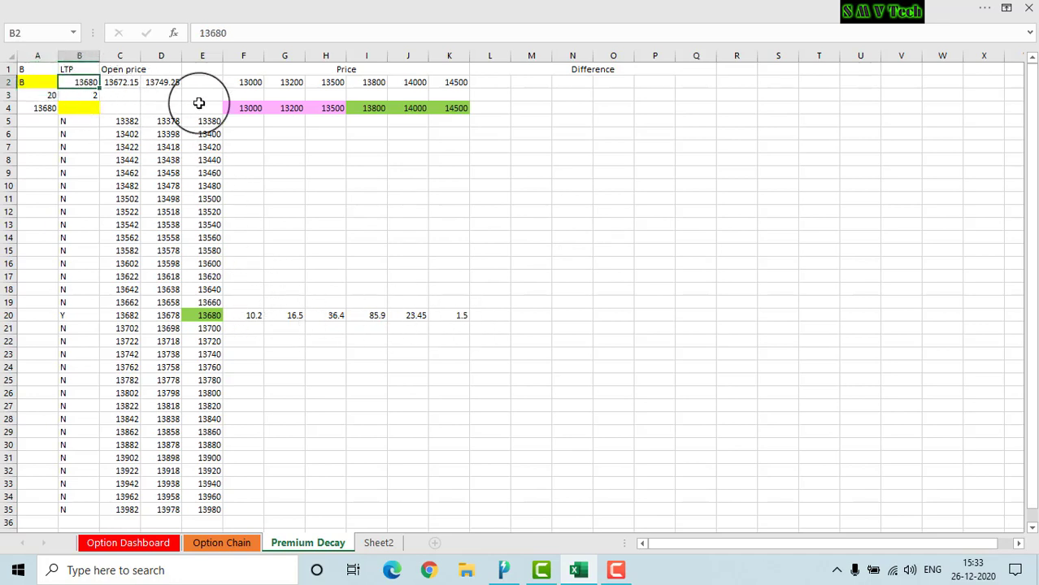
type("13700")
key("Return")
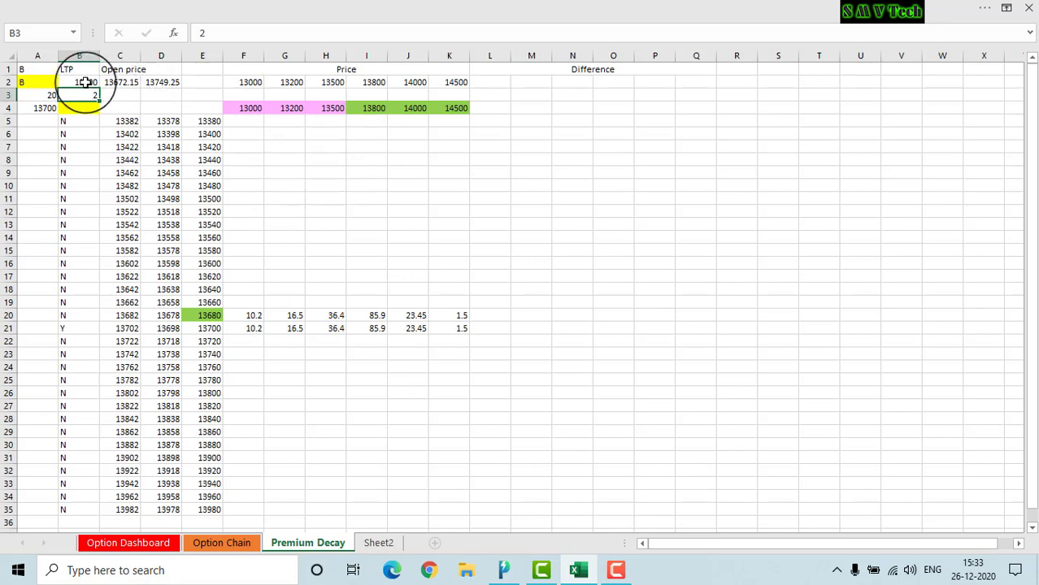
left_click(85, 84)
type("135")
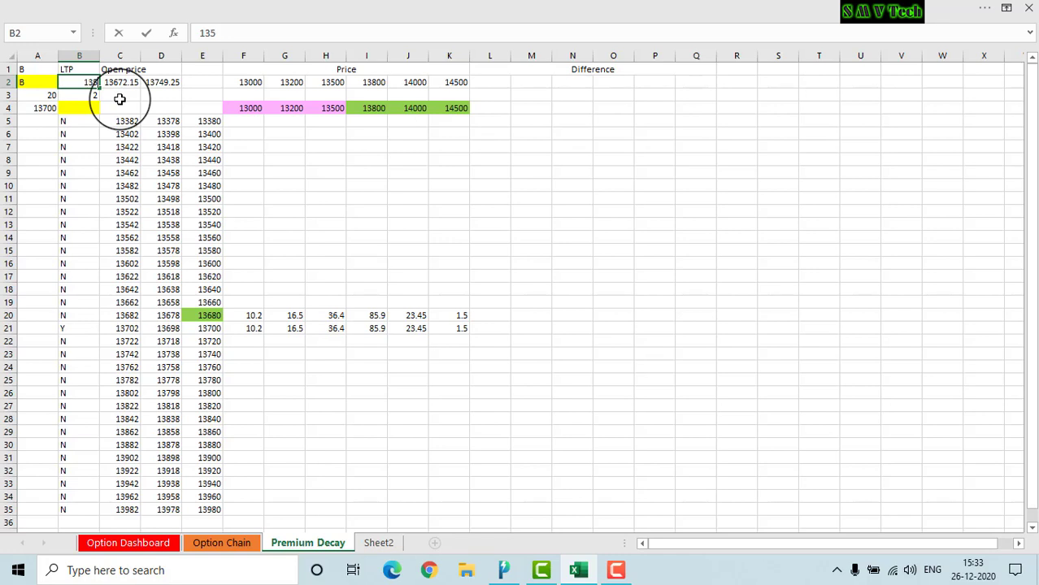
type("00")
key("Return")
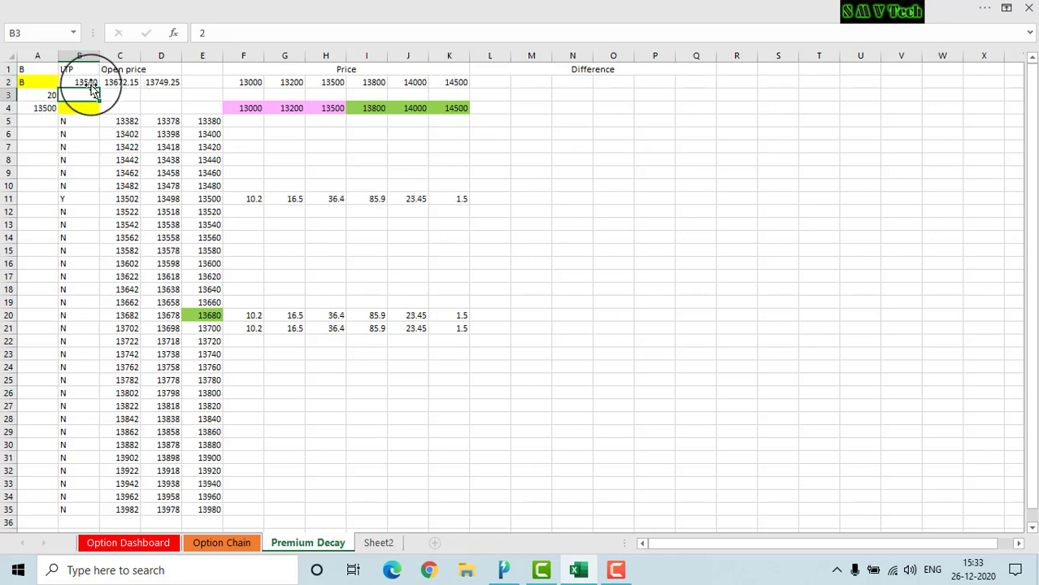
left_click(90, 82)
type("13")
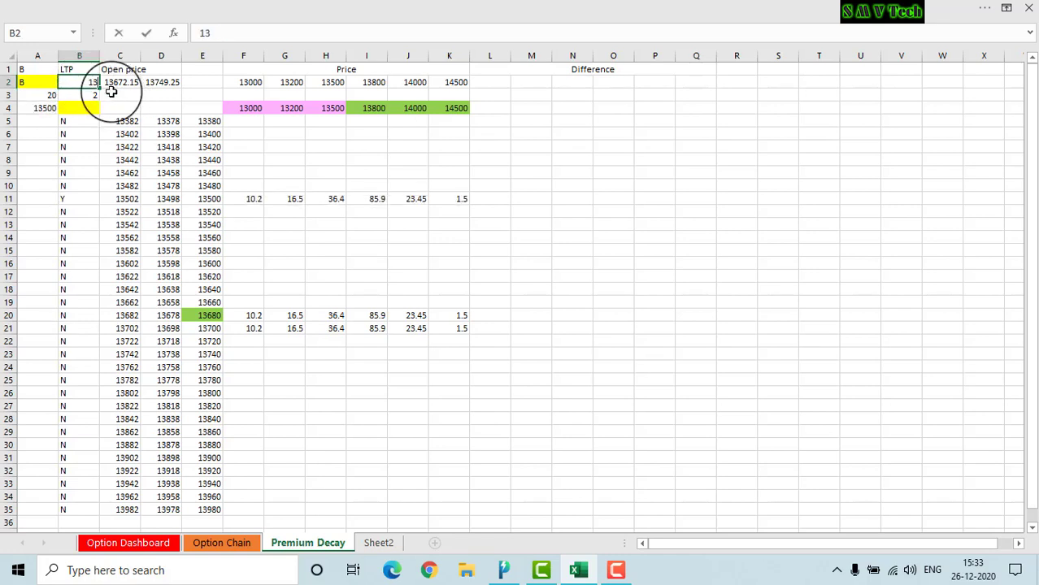
type("0")
key("Return")
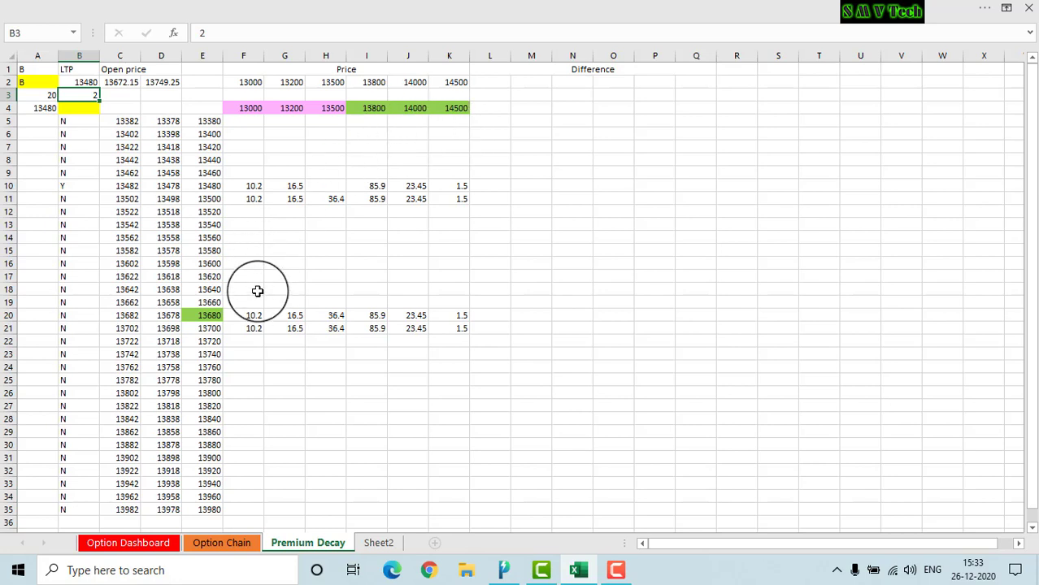
Step: Try LTPs 13780 and 13800 in B2, ending at 13820
left_click(81, 82)
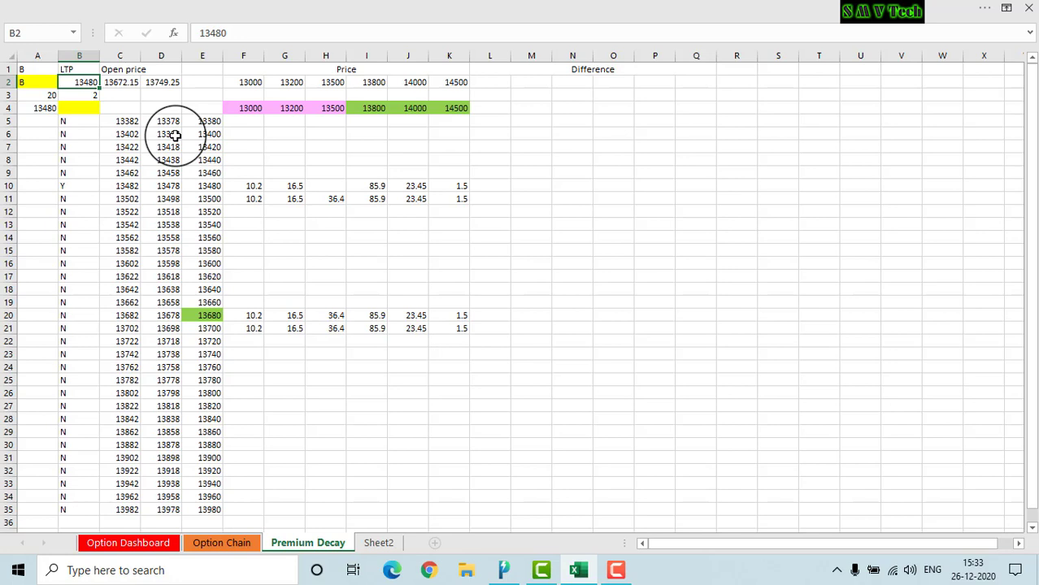
type("137")
type("80")
key("Return")
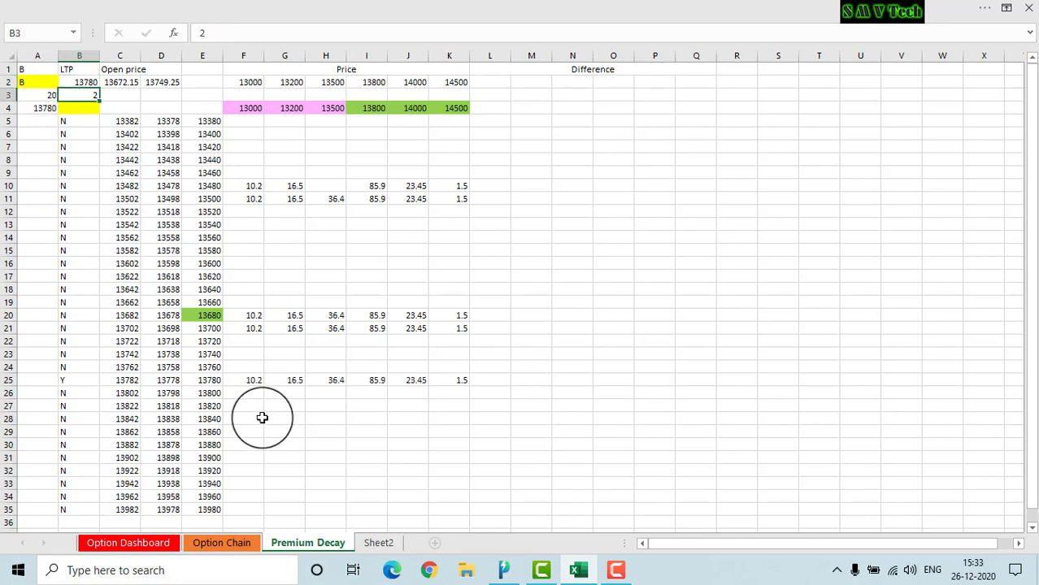
left_click(81, 83)
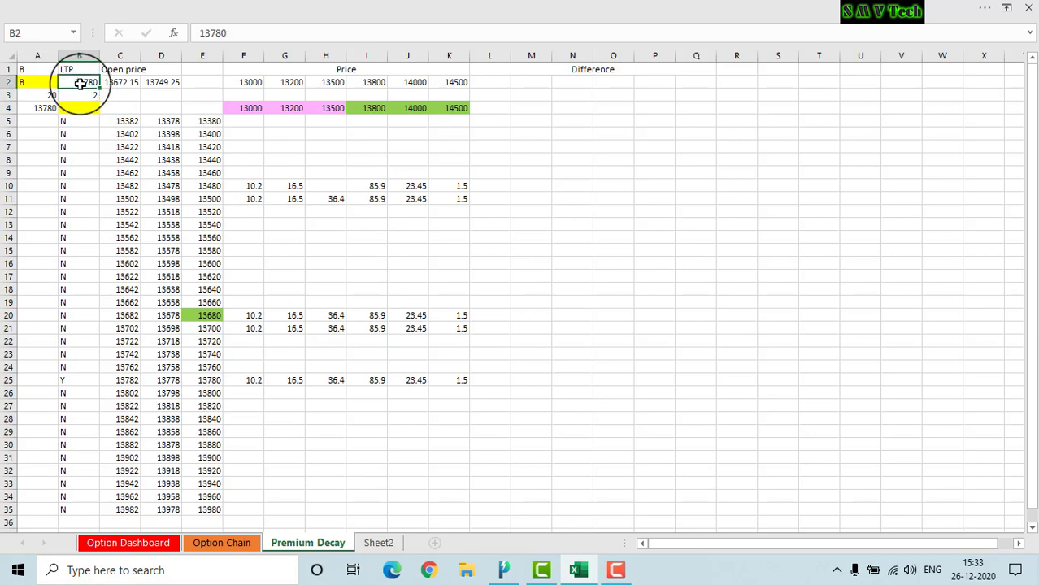
type("138")
key("Return")
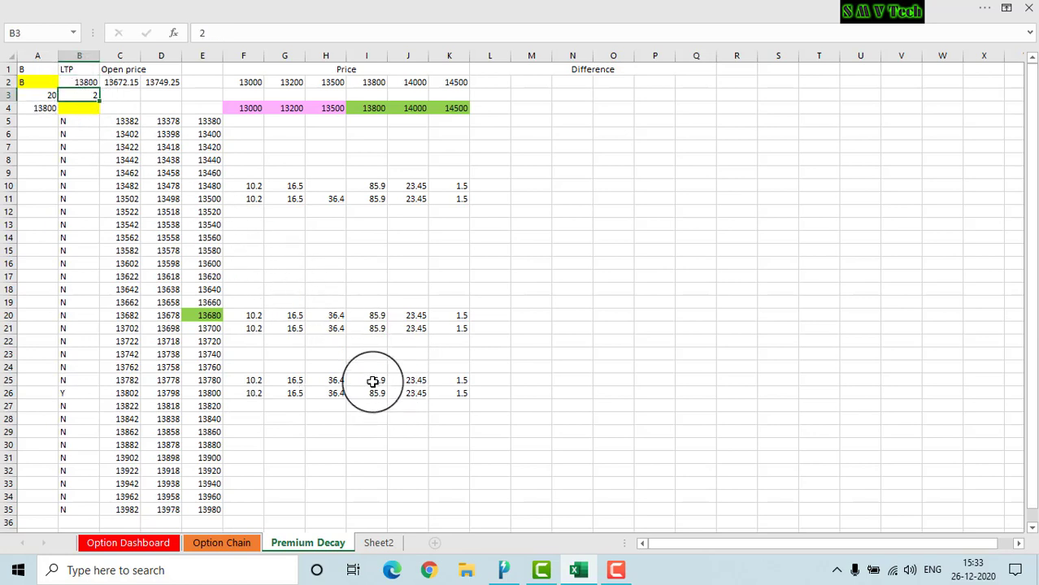
left_click(88, 85)
type("1")
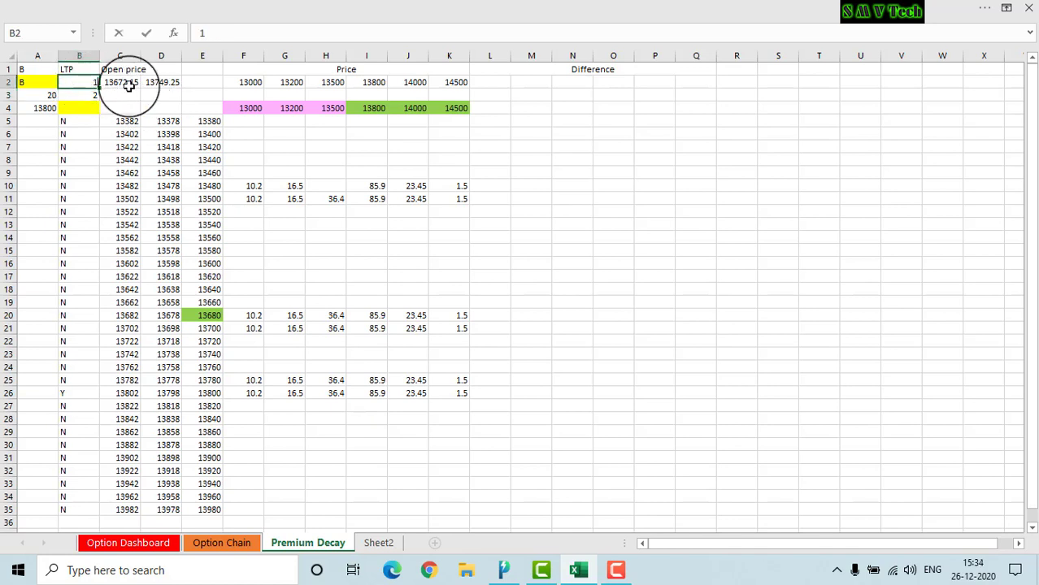
type("0")
key("Return")
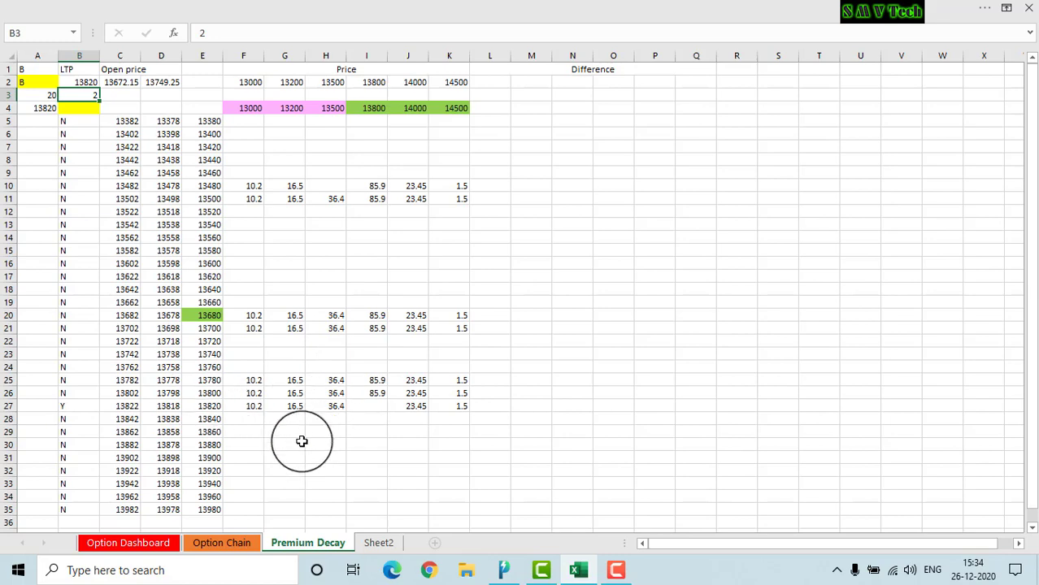
left_click(221, 543)
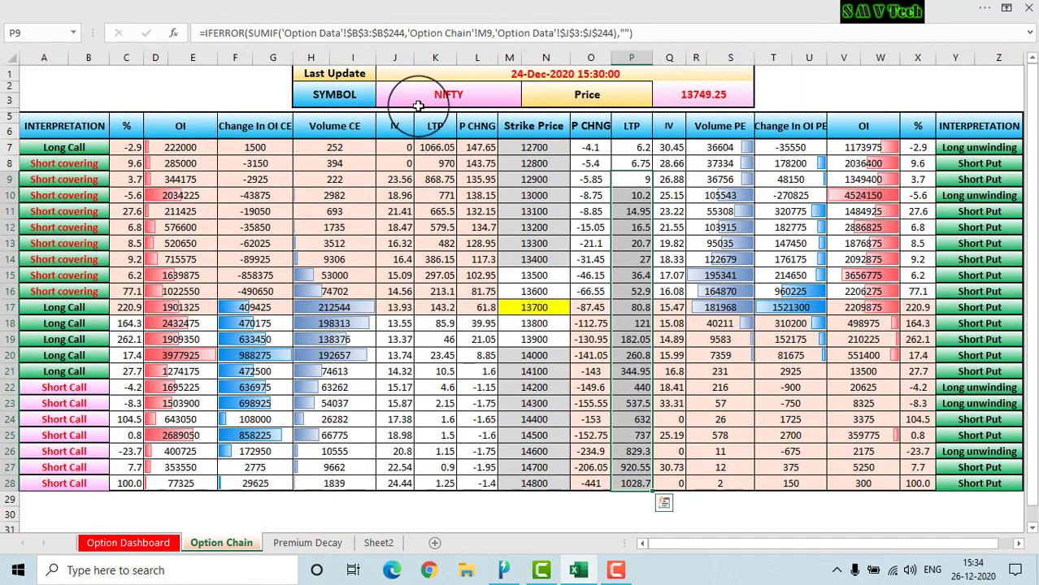
Step: Paste the IV values from Q10:Q22 as values over P10:P22, then return to Premium Decay
left_click(246, 102)
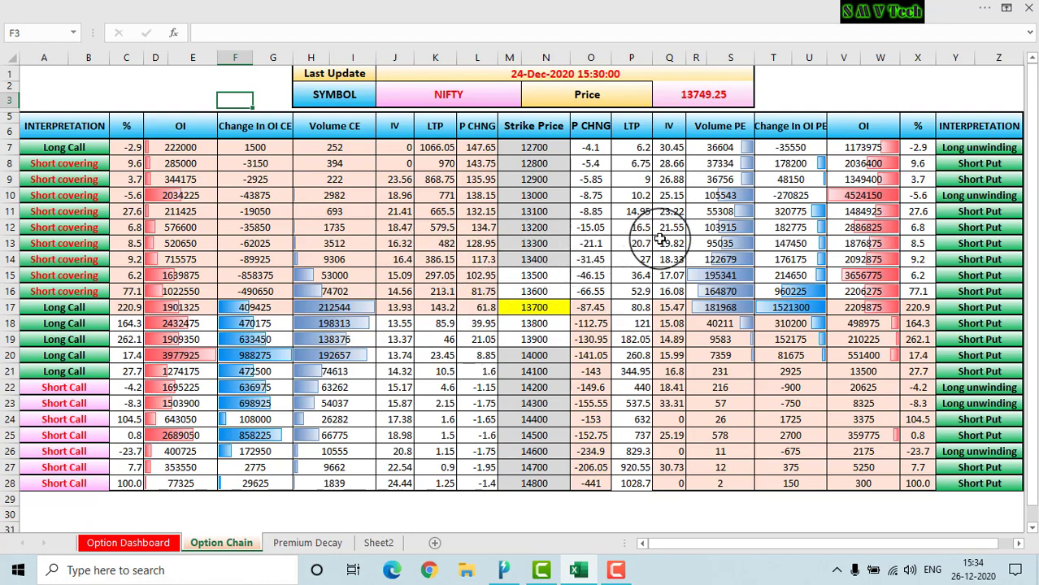
left_click_drag(672, 196, 668, 395)
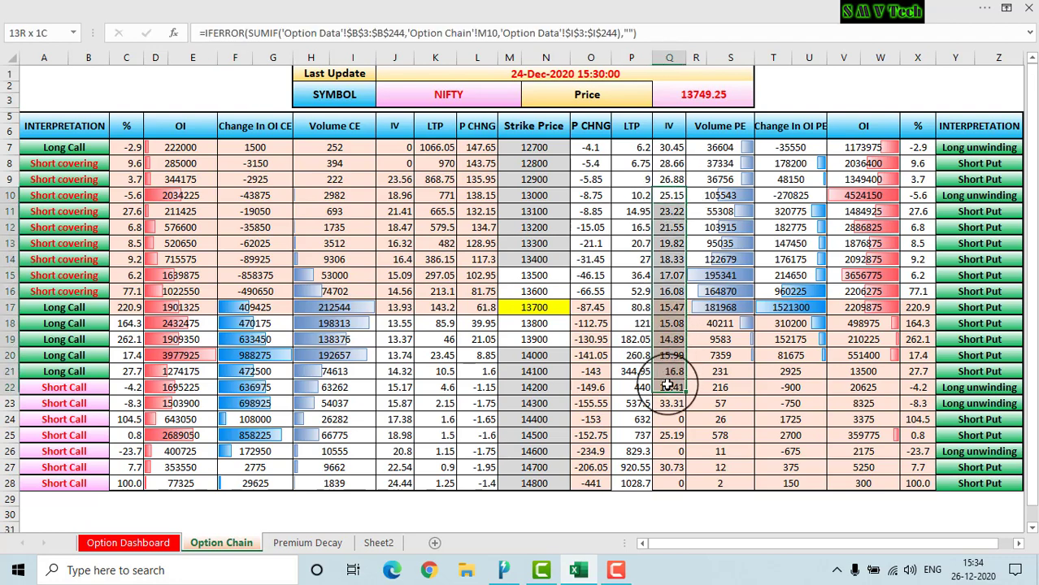
key("ctrl+c")
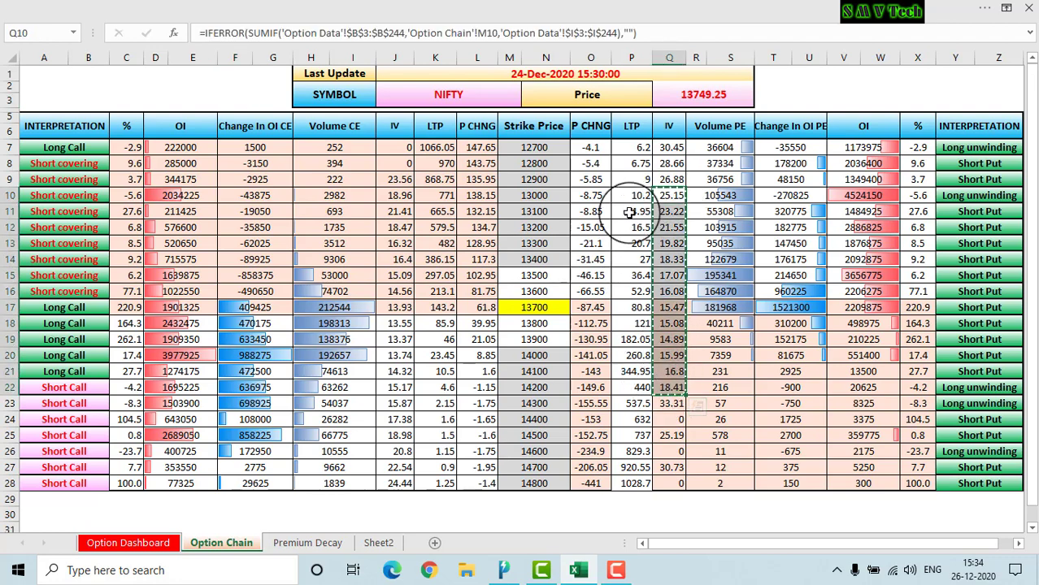
right_click(635, 200)
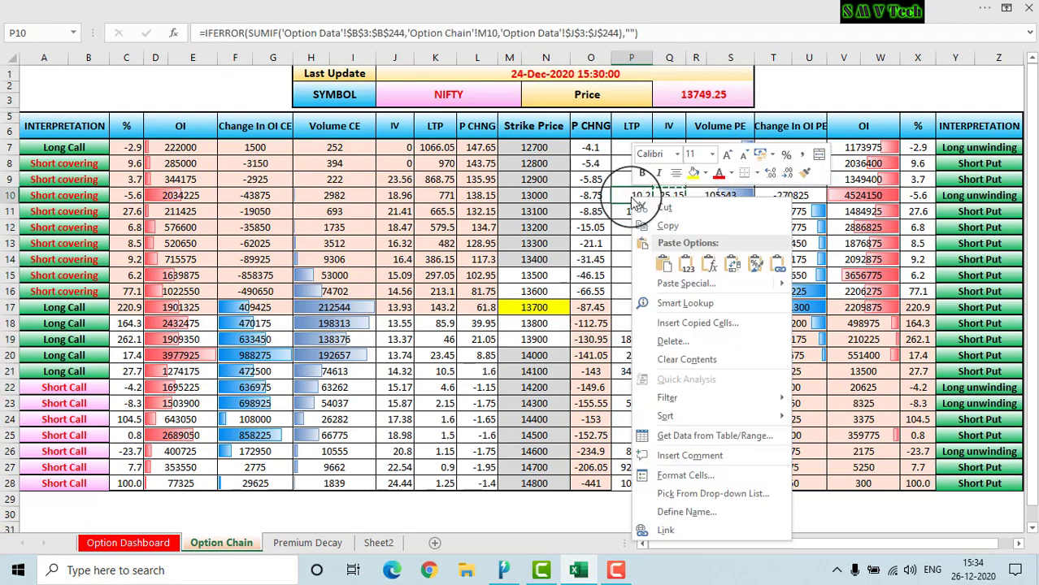
left_click(687, 265)
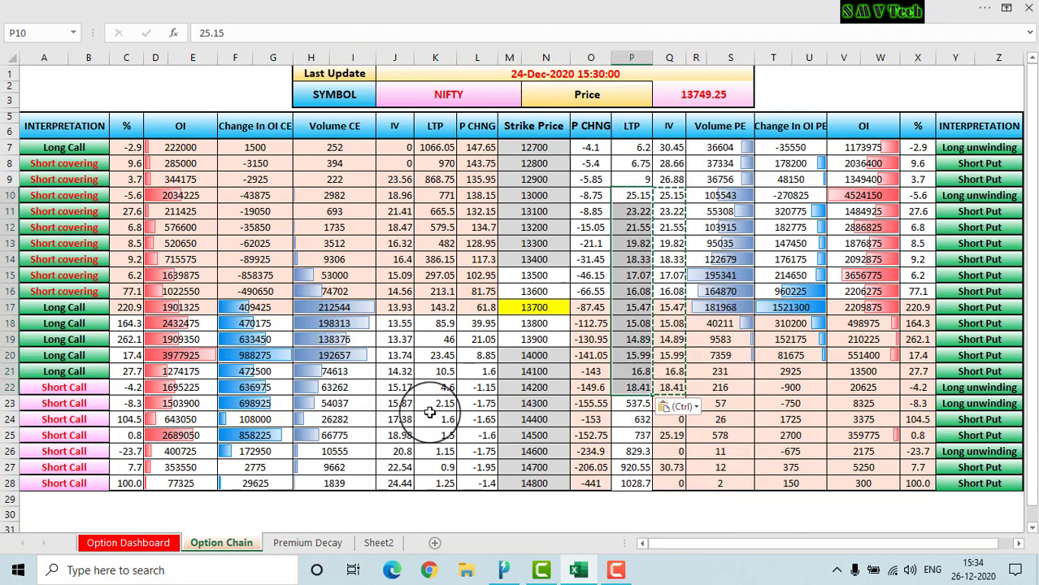
left_click(378, 543)
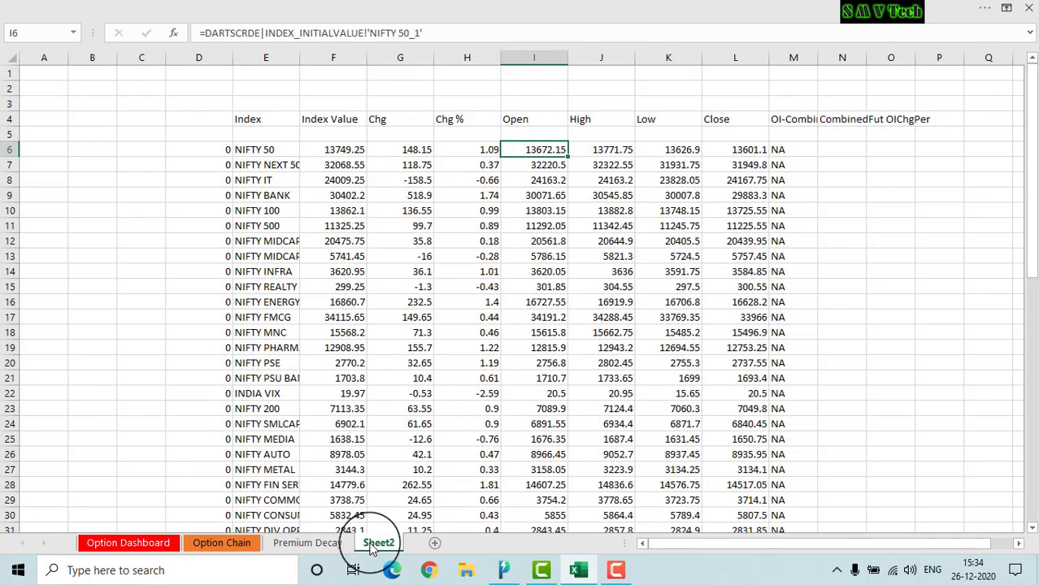
left_click(309, 543)
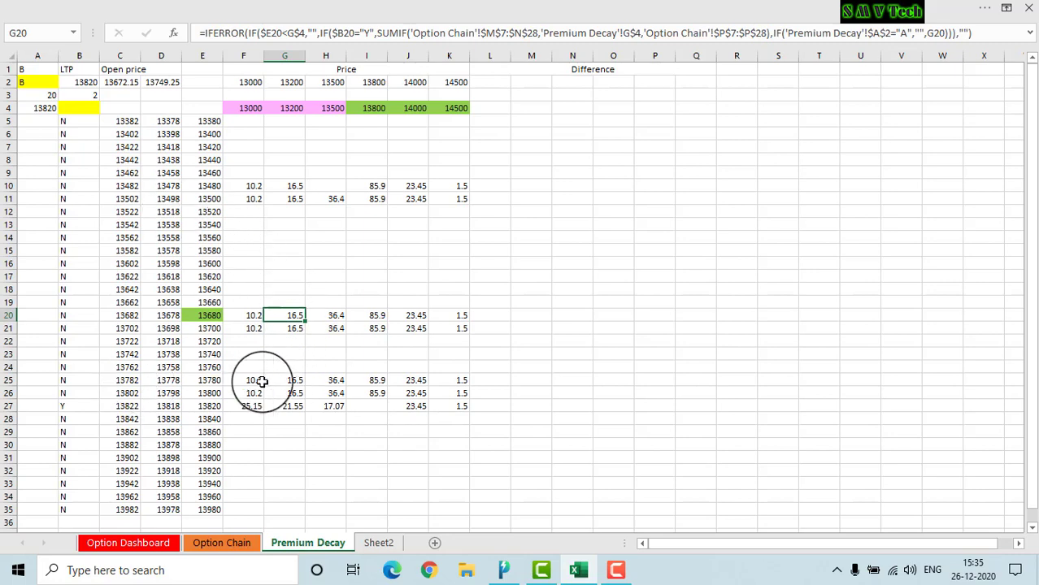
Step: Change the LTP in B2 to 13780, then to 13785
left_click(81, 82)
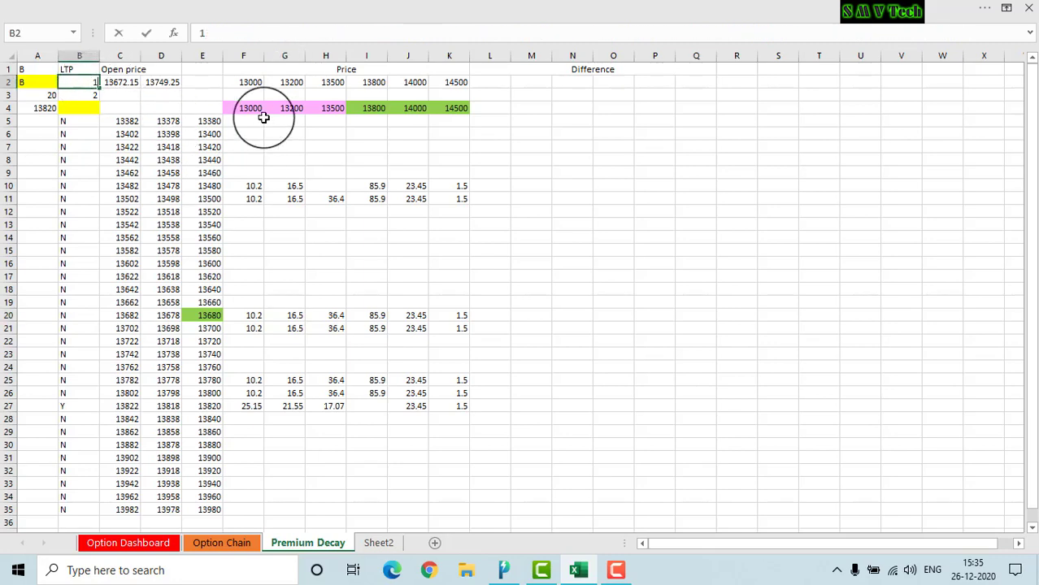
key("Return")
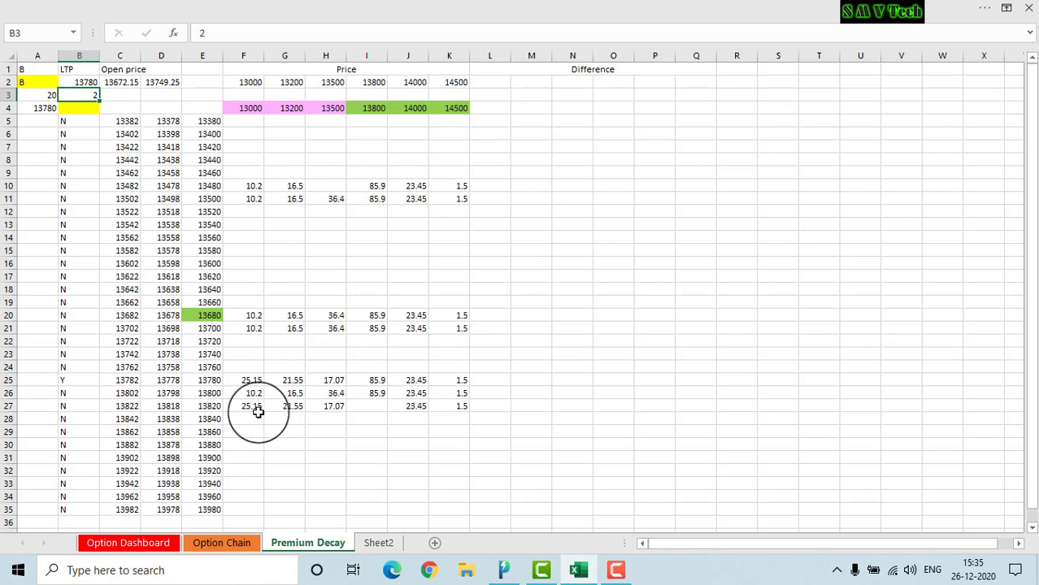
left_click(81, 83)
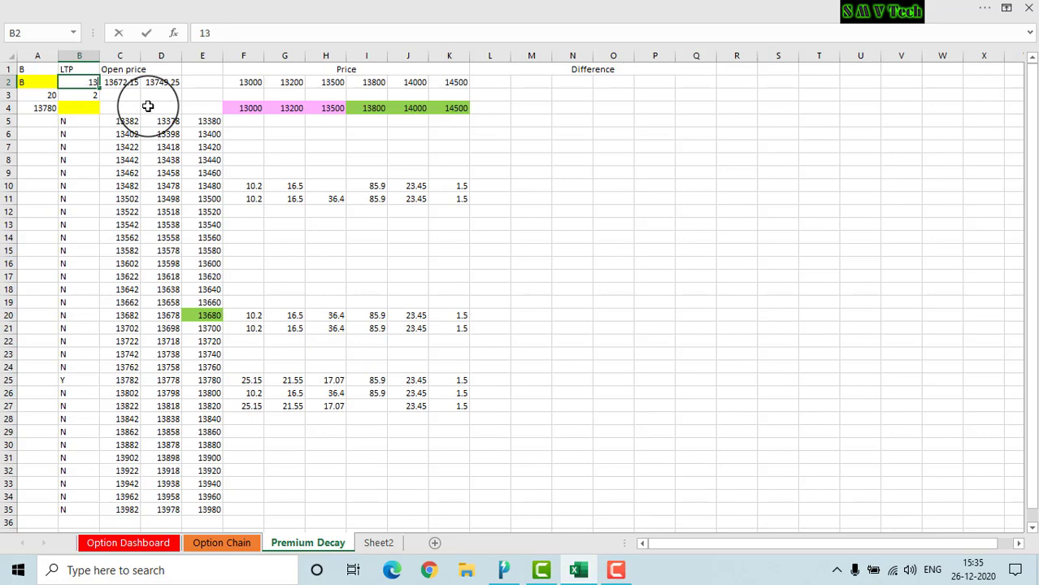
key("Return")
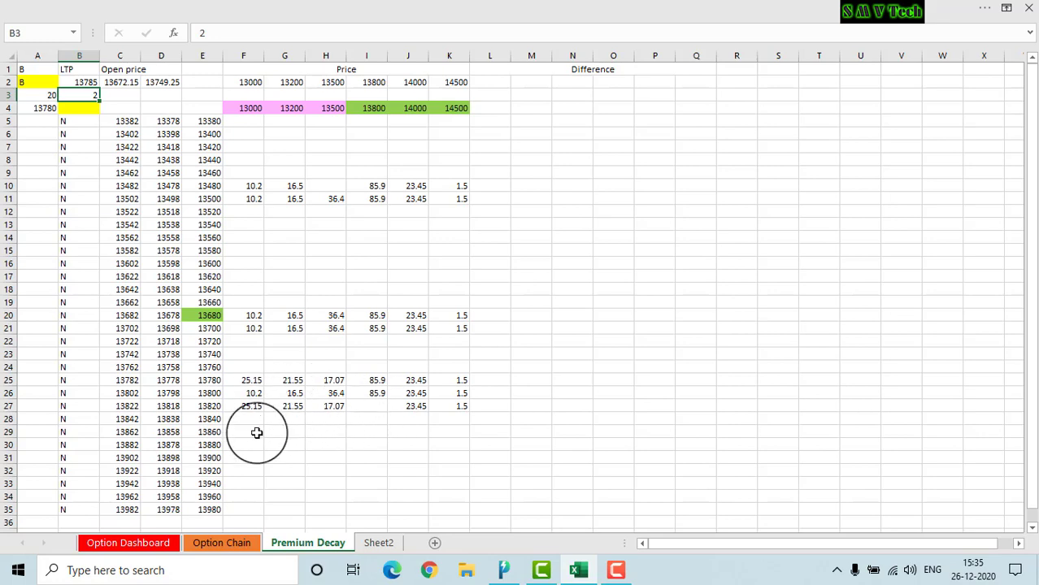
Step: On Option Chain, fill the LTP formula from P9 down to P28
left_click(218, 542)
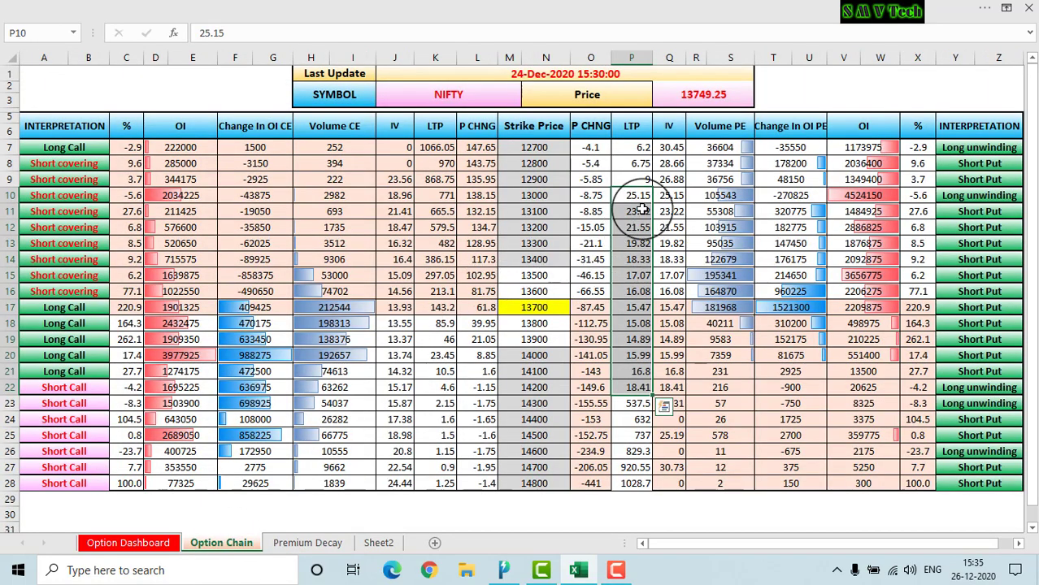
left_click(630, 181)
double_click(651, 187)
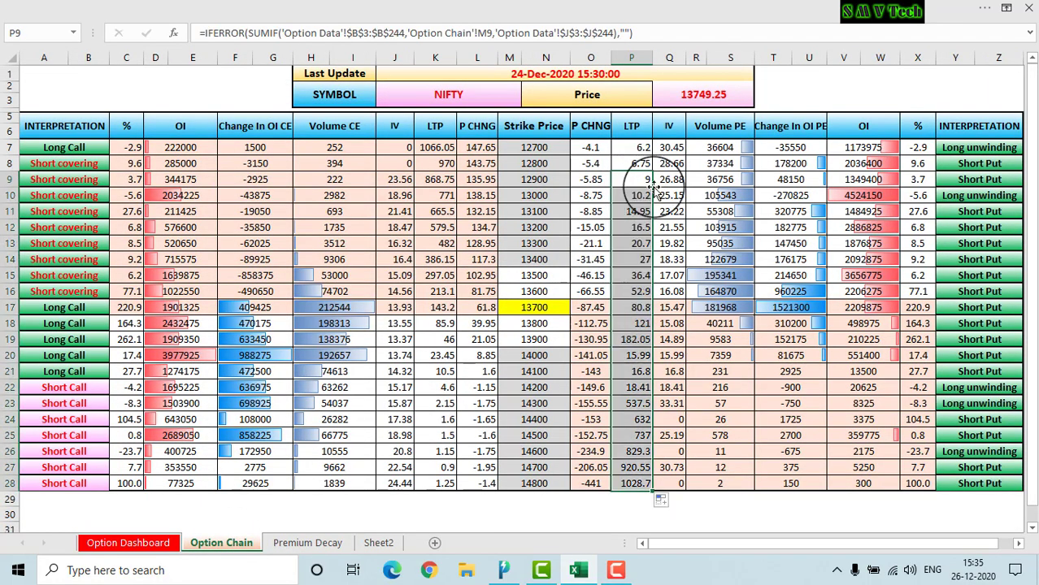
left_click(305, 542)
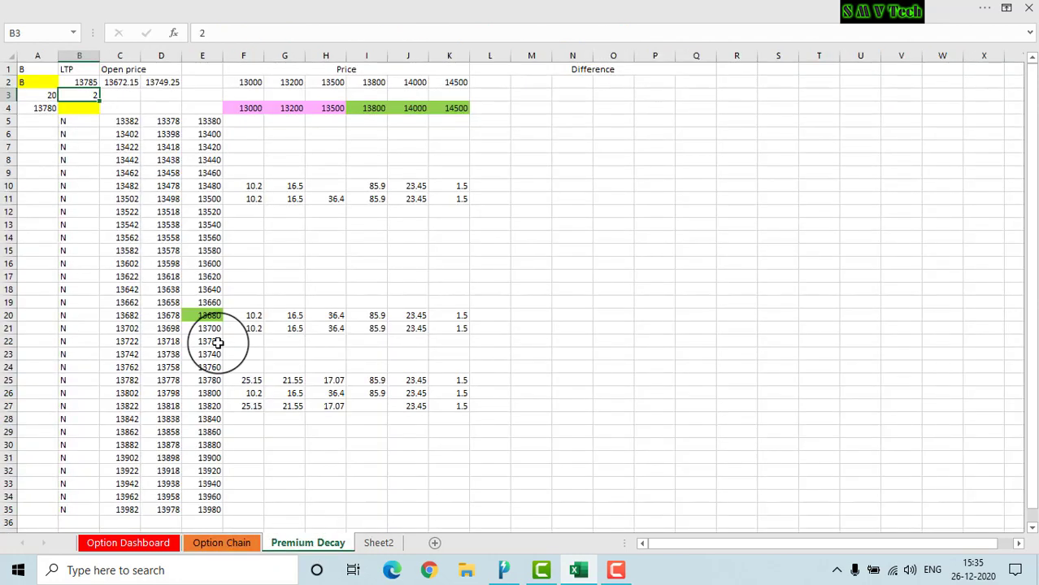
Step: Set the LTP in B2 to 13820 and inspect the price formula in F5
left_click(77, 82)
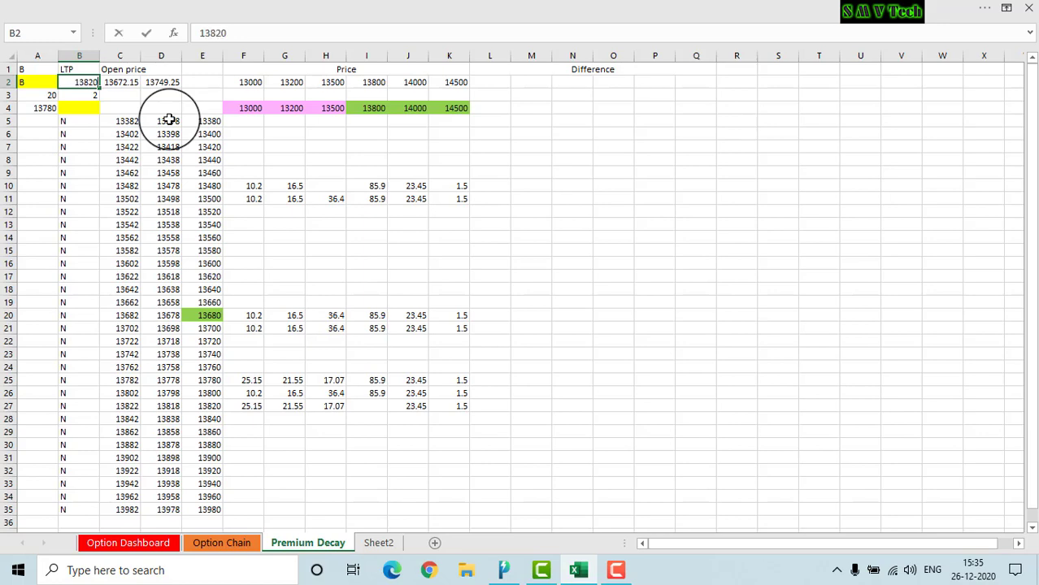
key("Return")
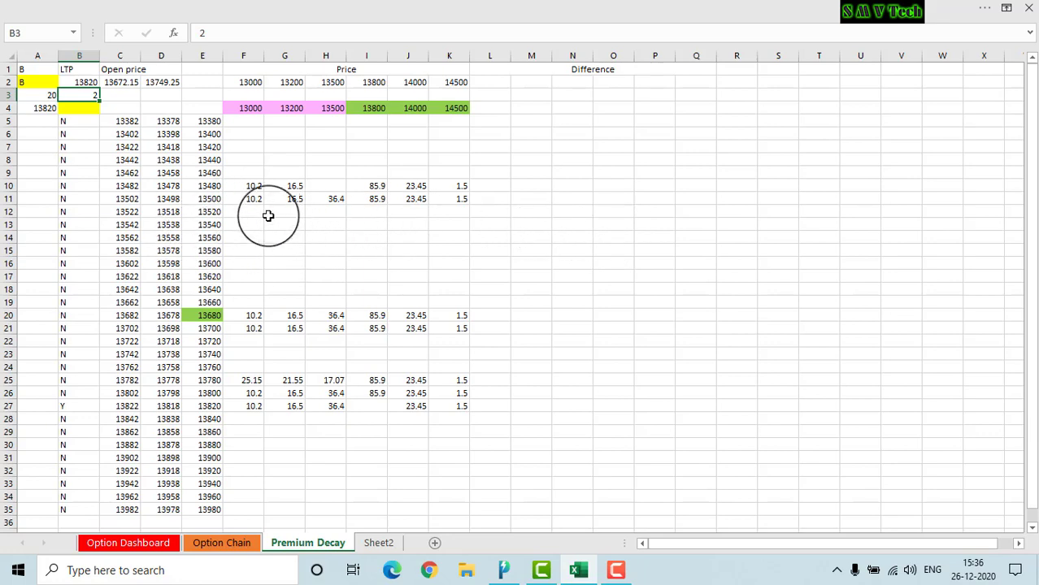
left_click(241, 130)
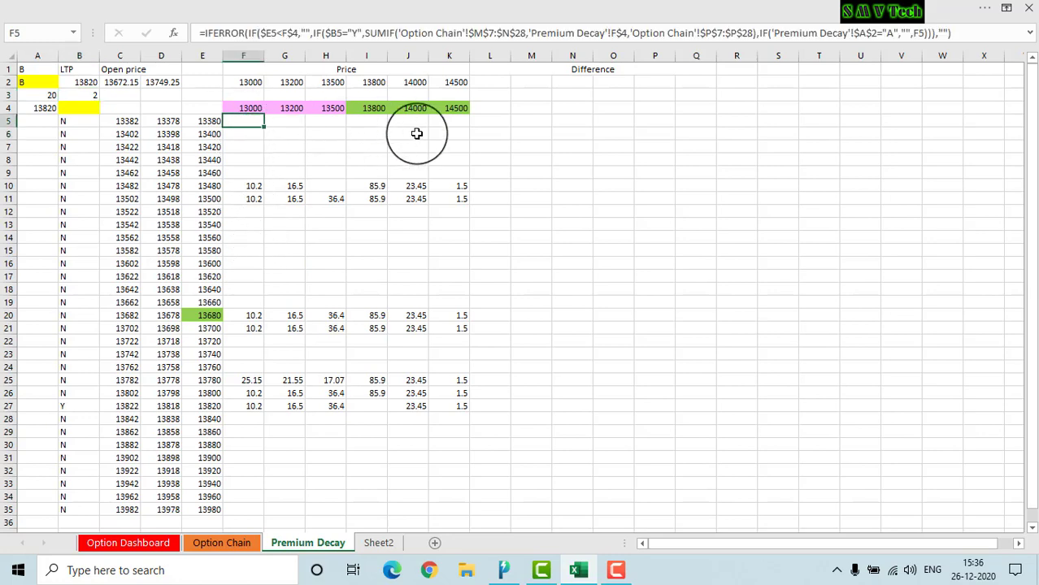
left_click(531, 108)
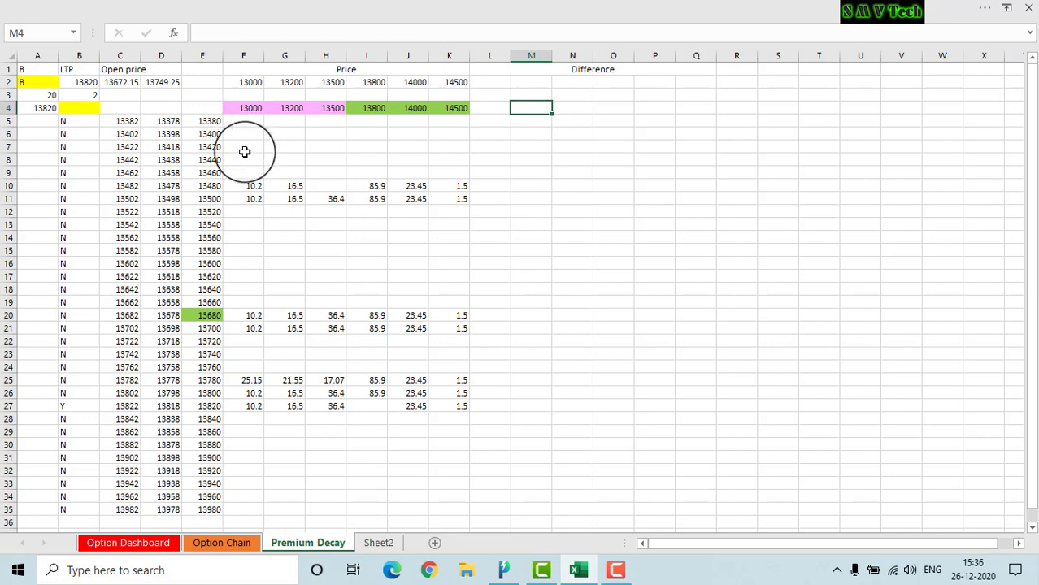
Step: Overwrite F7, F6 and F5 with test prices 30, 33 and 38
left_click(242, 145)
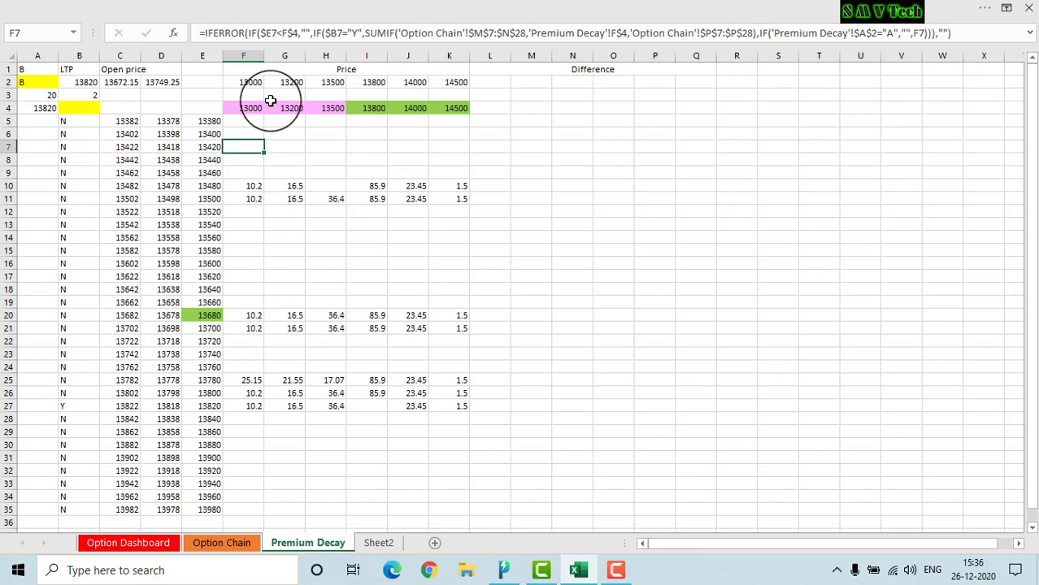
type("30")
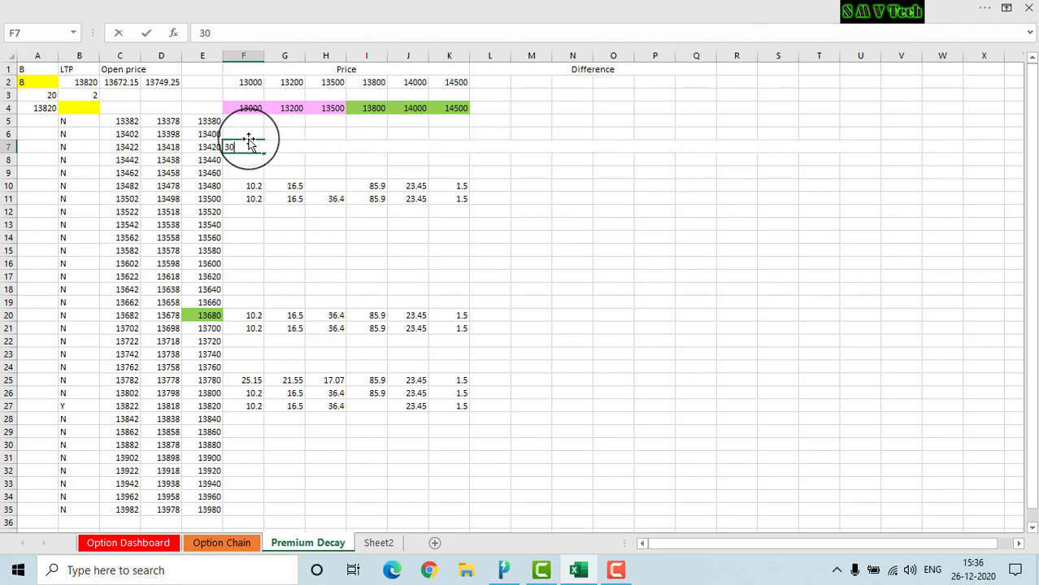
left_click(244, 132)
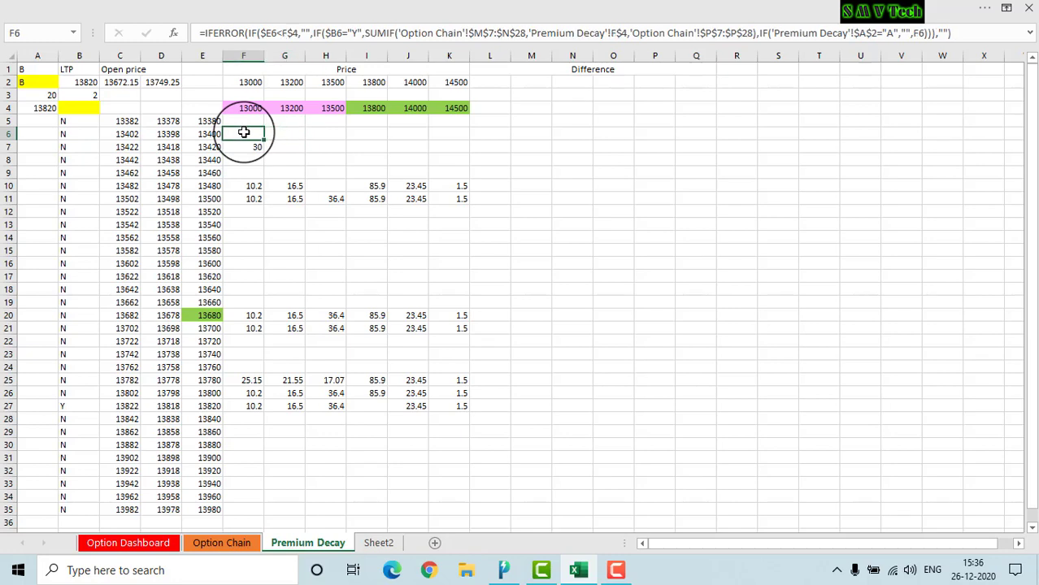
double_click(244, 133)
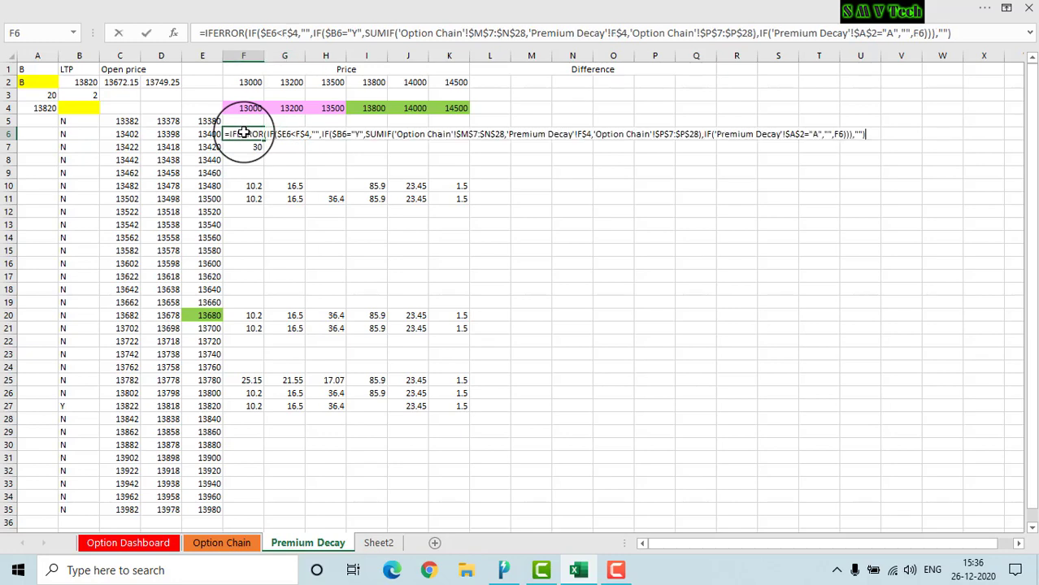
key("Escape")
type("33")
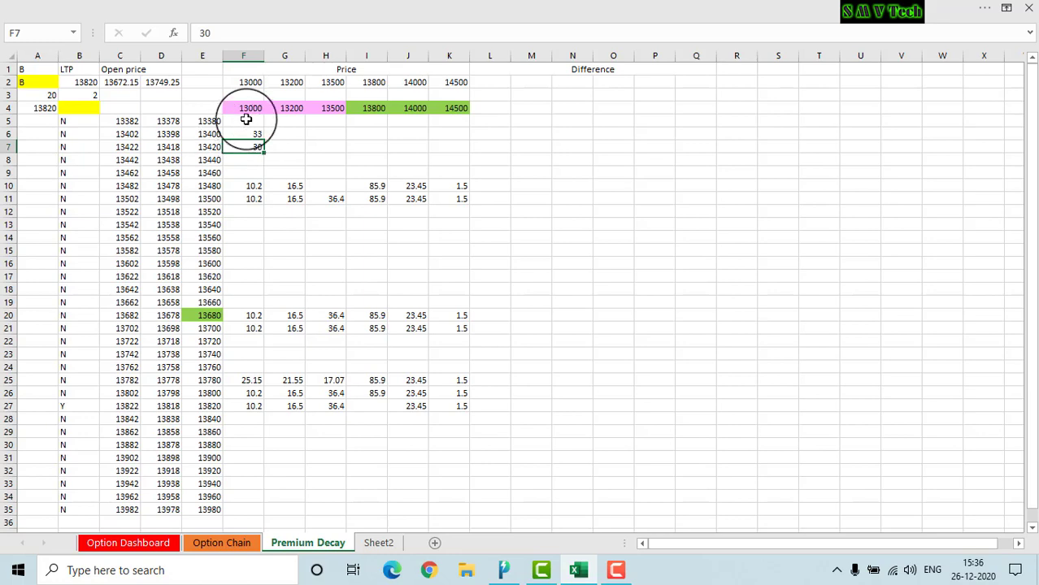
left_click(248, 121)
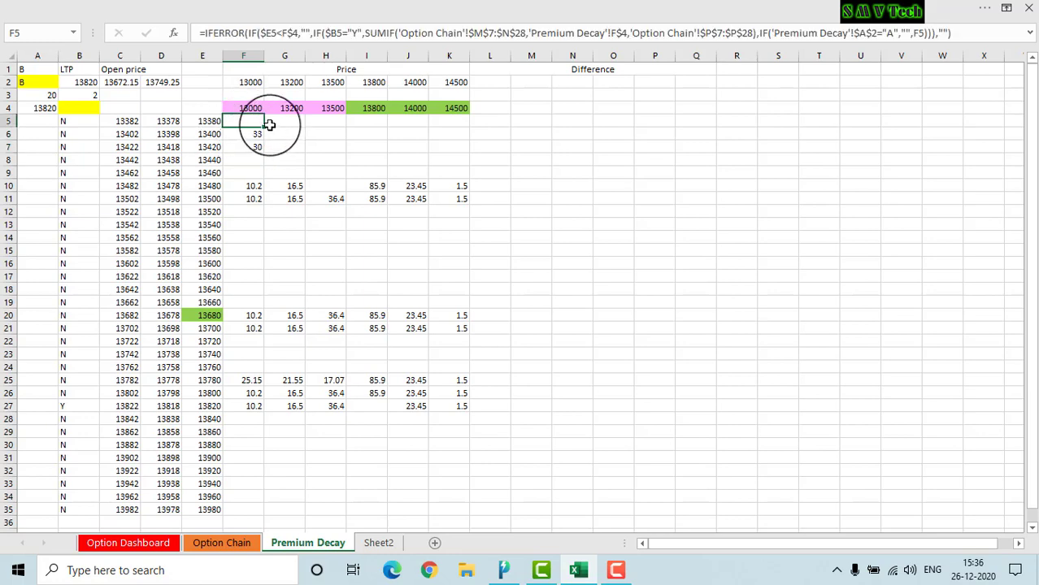
key("F2")
type("38")
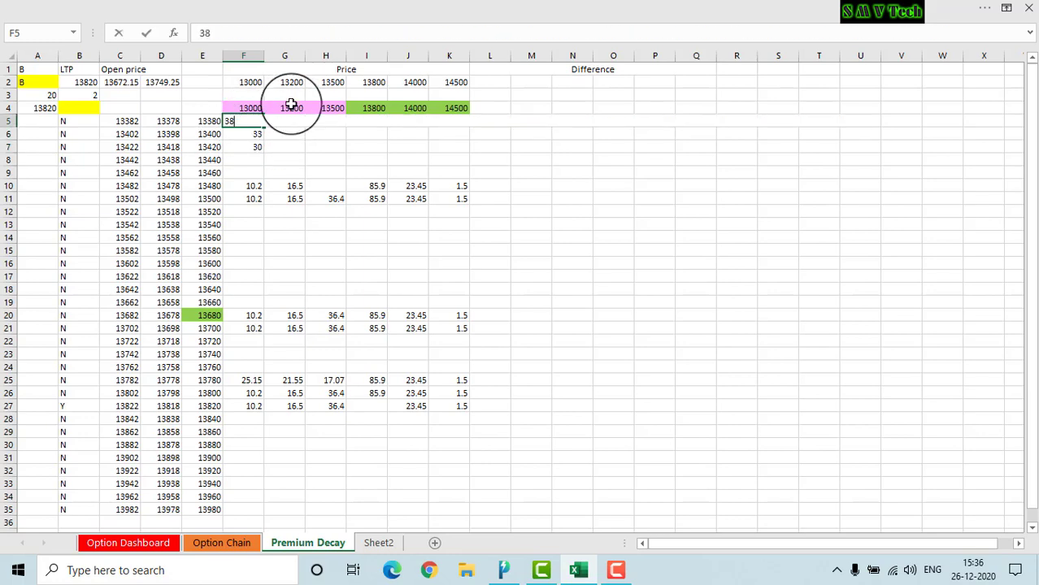
key("Return")
Step: Enter test prices 30, 33 and 38 in I5:I7
left_click(284, 146)
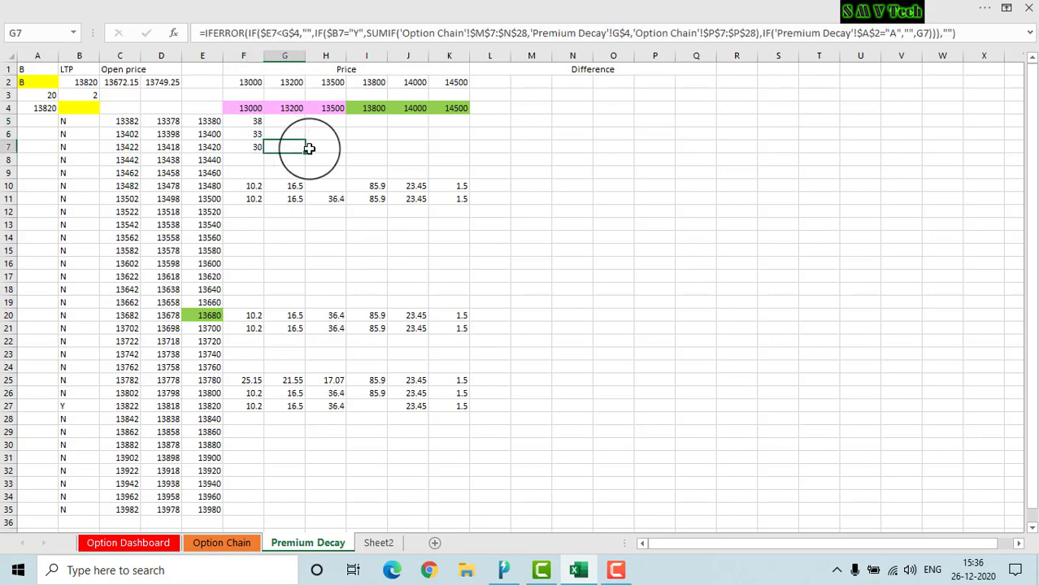
left_click(368, 147)
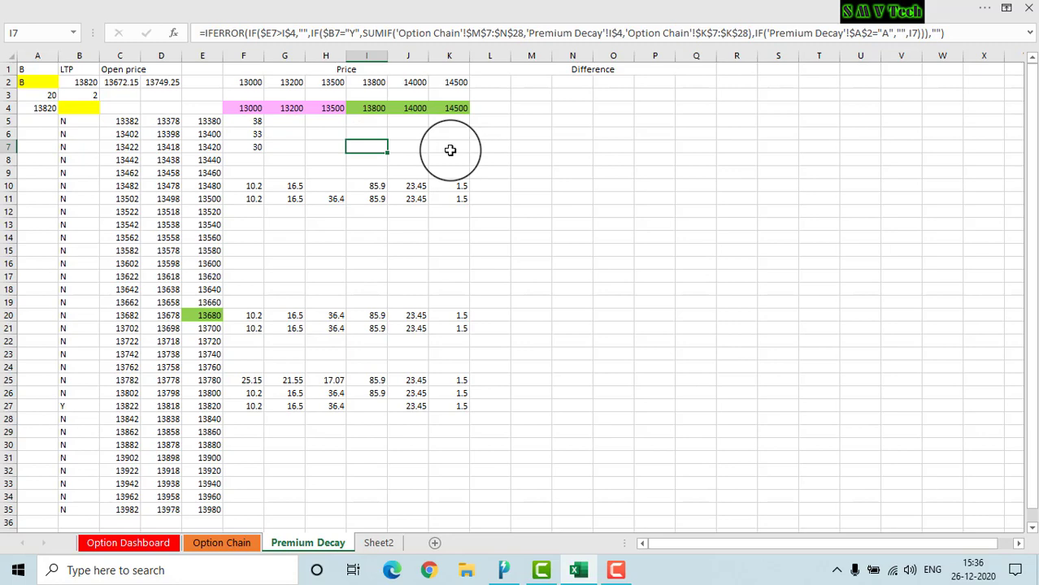
left_click(368, 121)
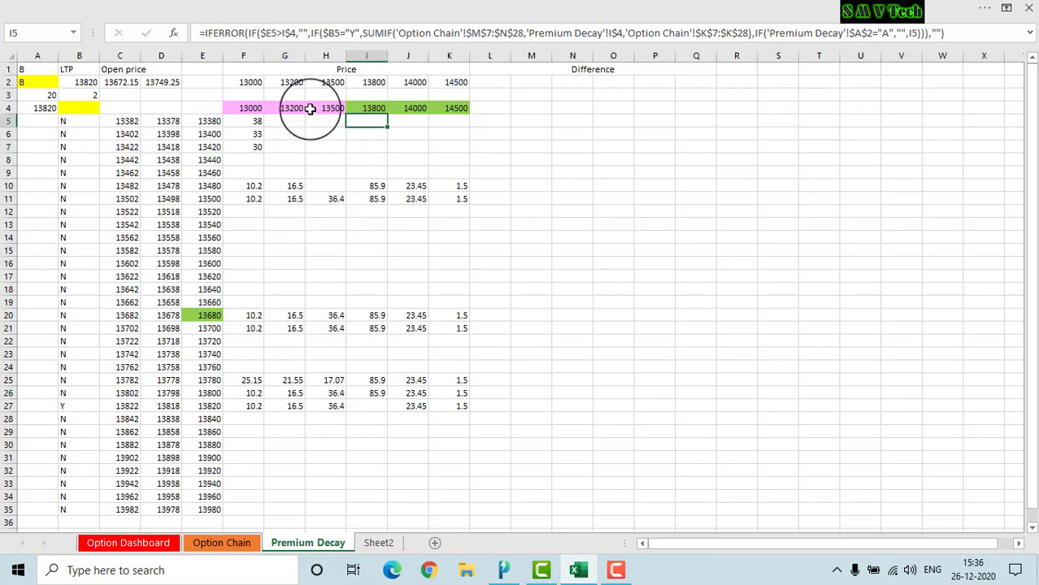
key("F2")
key("Return")
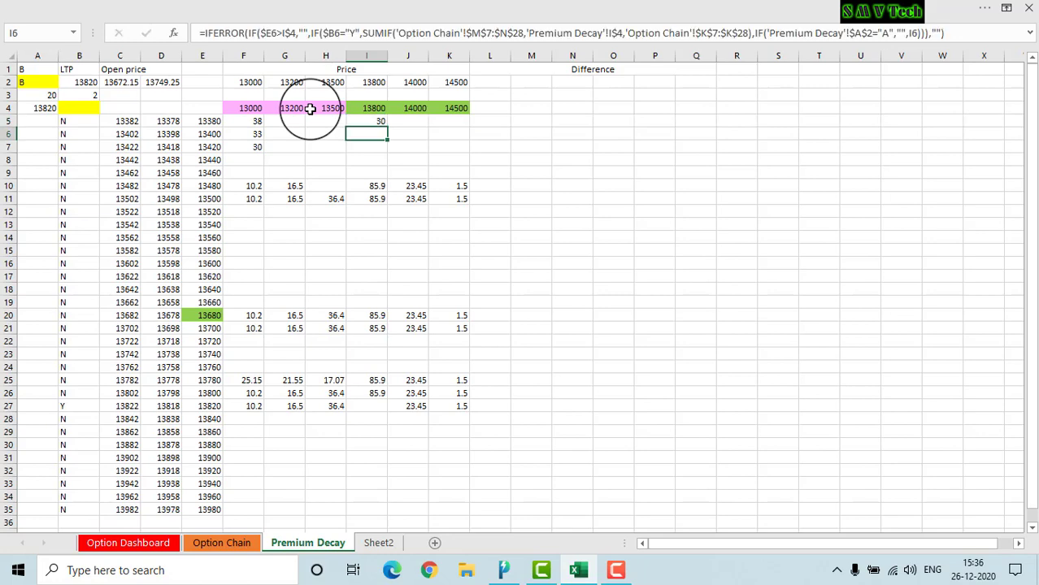
type("3")
key("Return")
type("3")
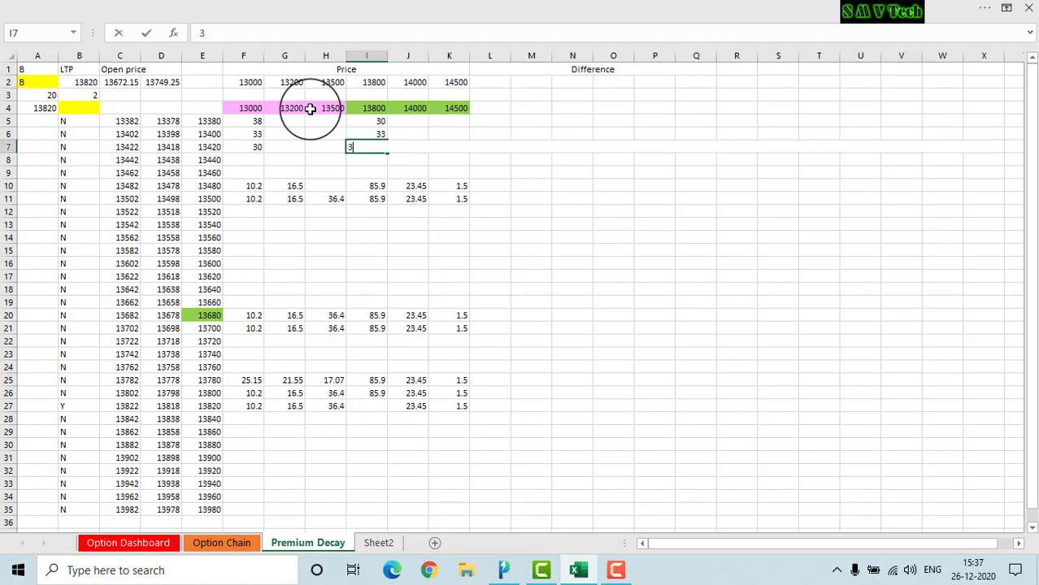
type("8")
key("Return")
left_click(621, 158)
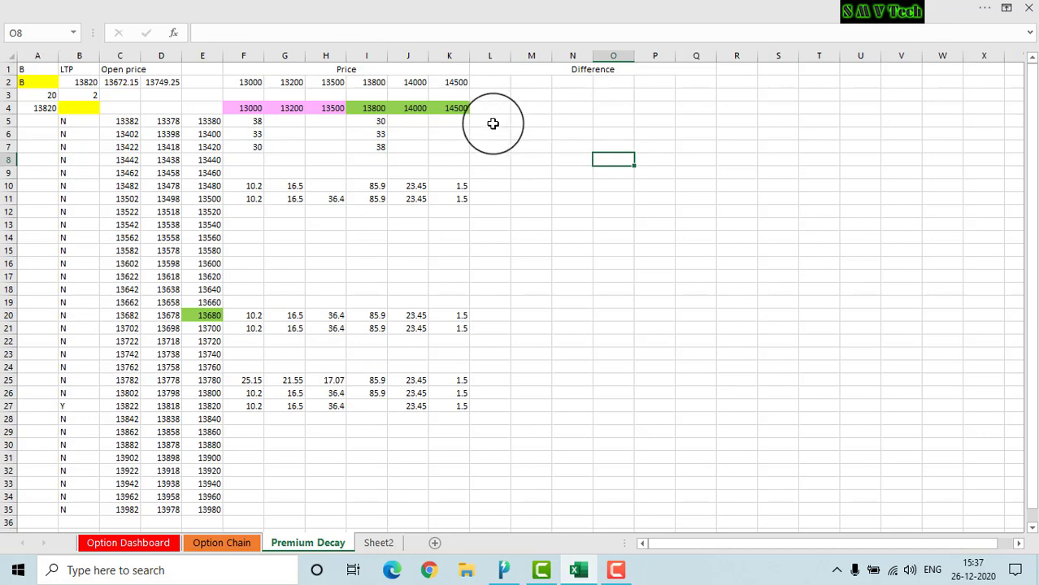
Step: In L5, begin the Difference formula =IFERROR(IF(F6-F5=0,"",IF(OR(
left_click(492, 121)
type("=")
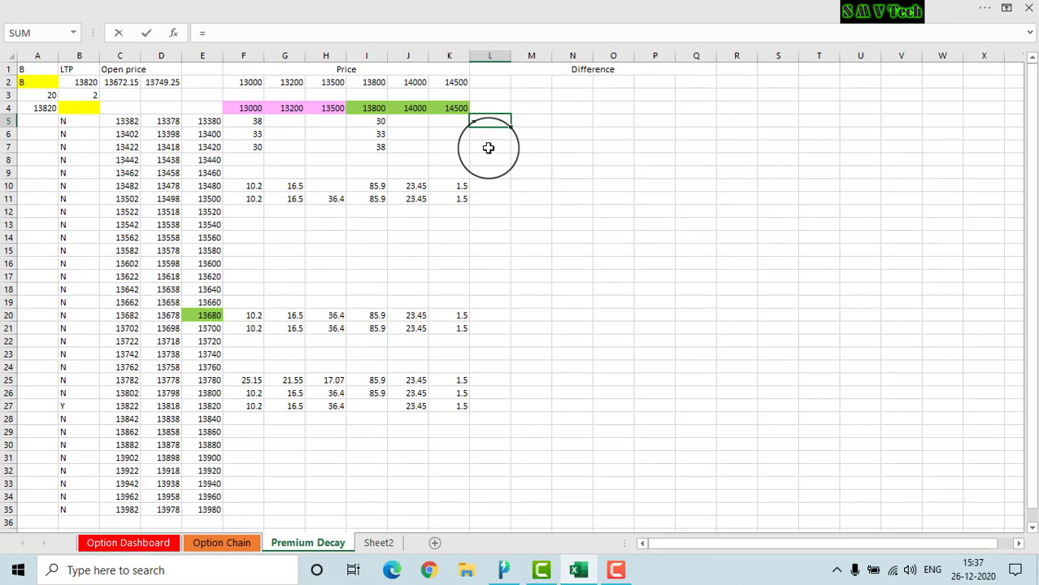
type("IFERROR")
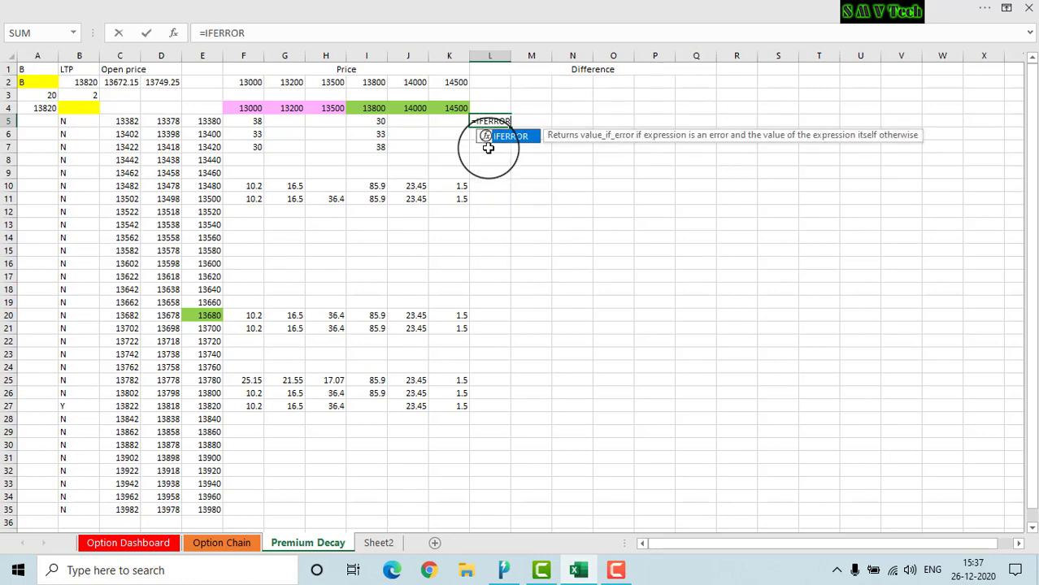
type("(")
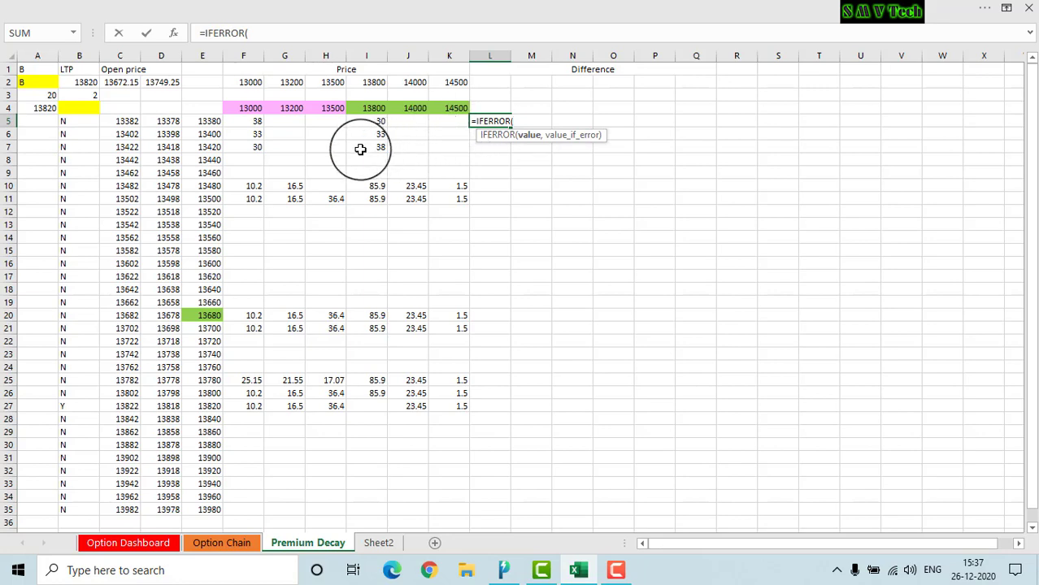
type("IF(")
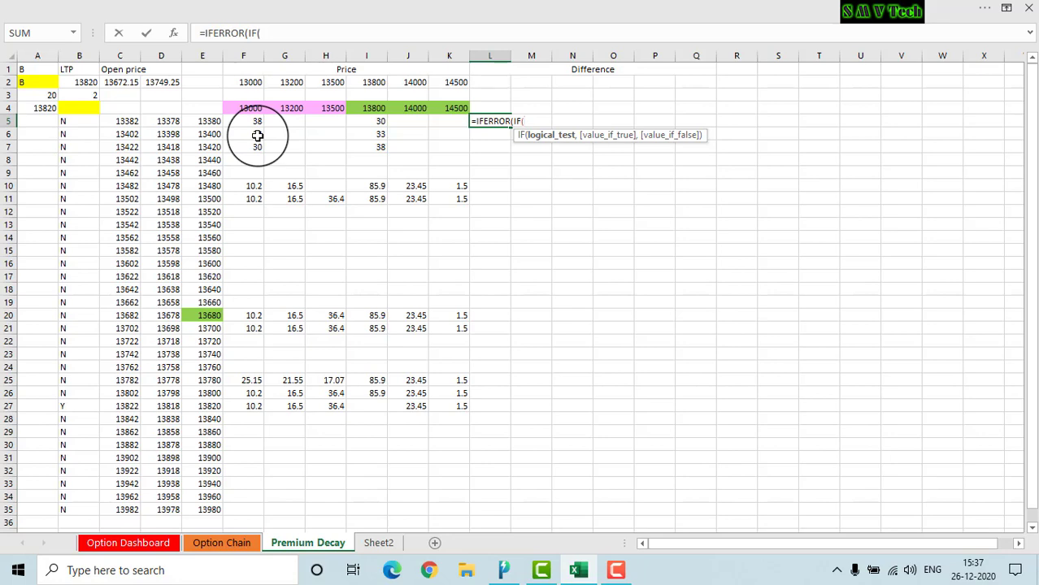
left_click(257, 135)
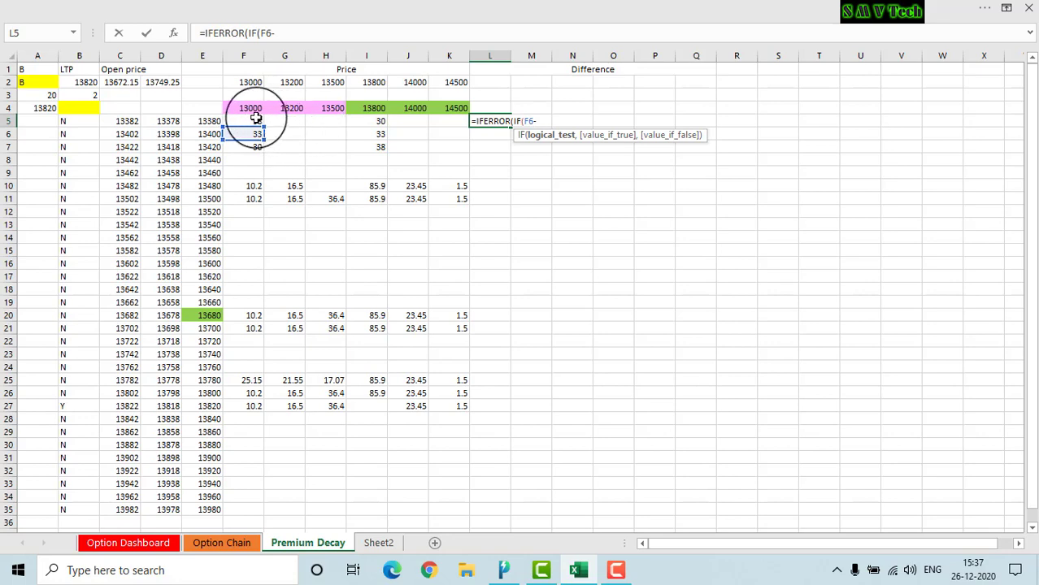
left_click(253, 120)
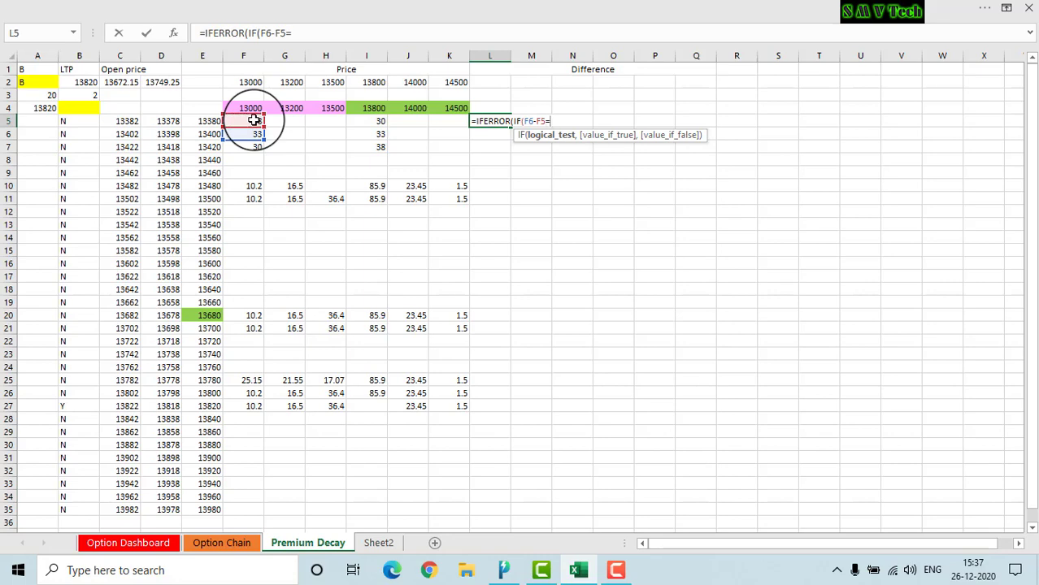
type(",")
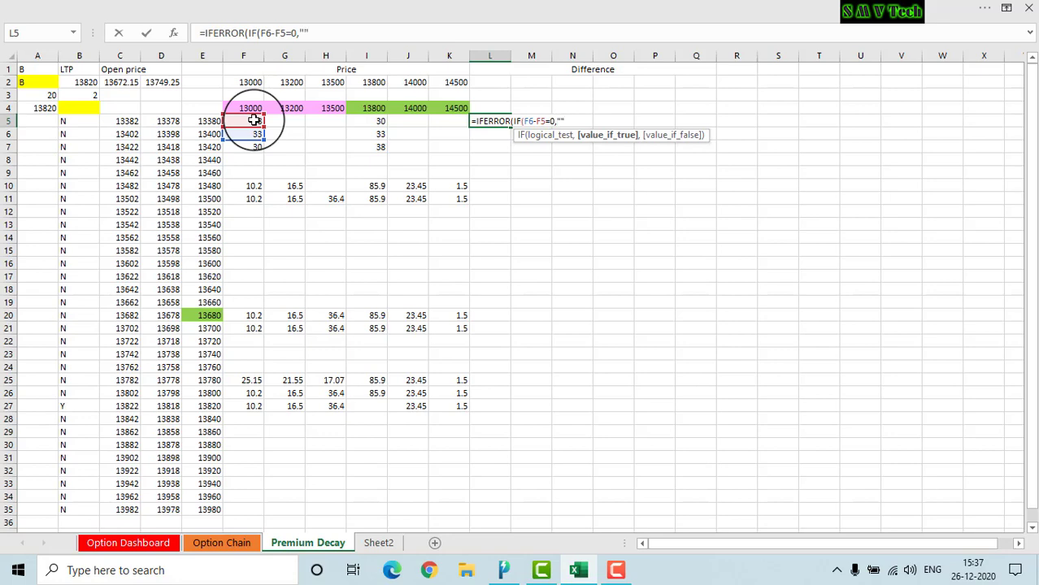
type(",")
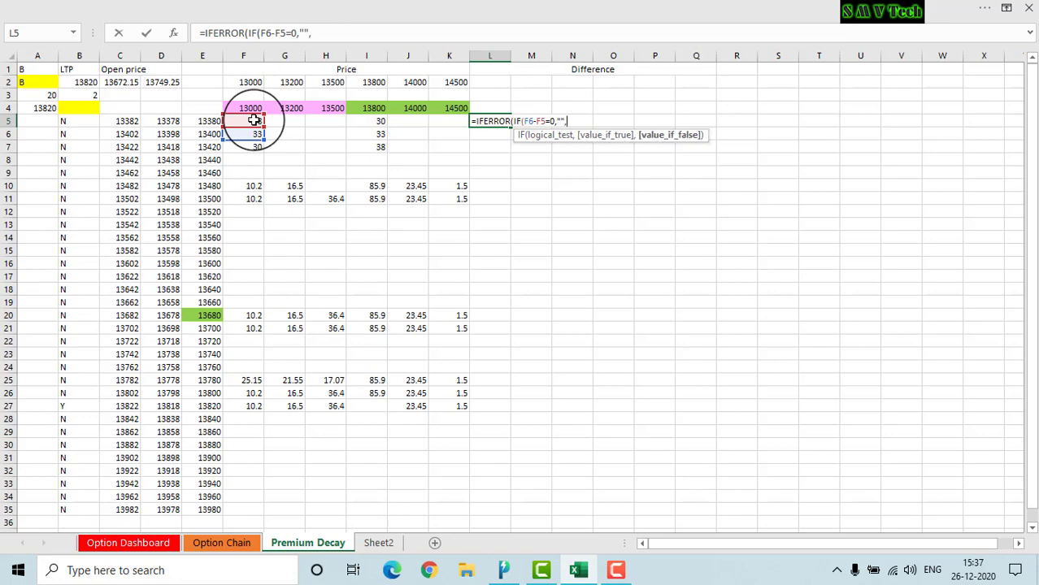
type("IF(")
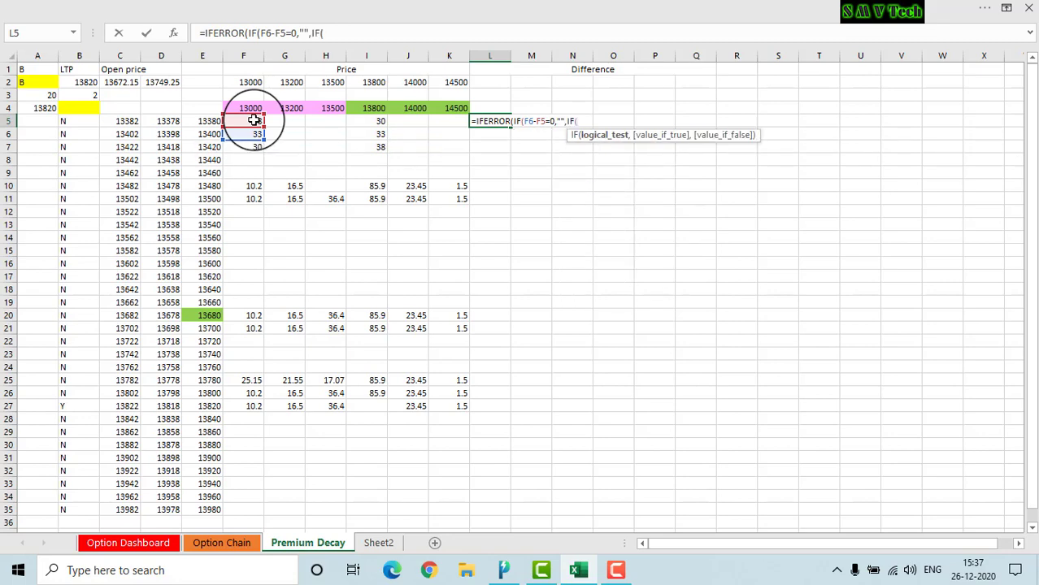
type("OR(")
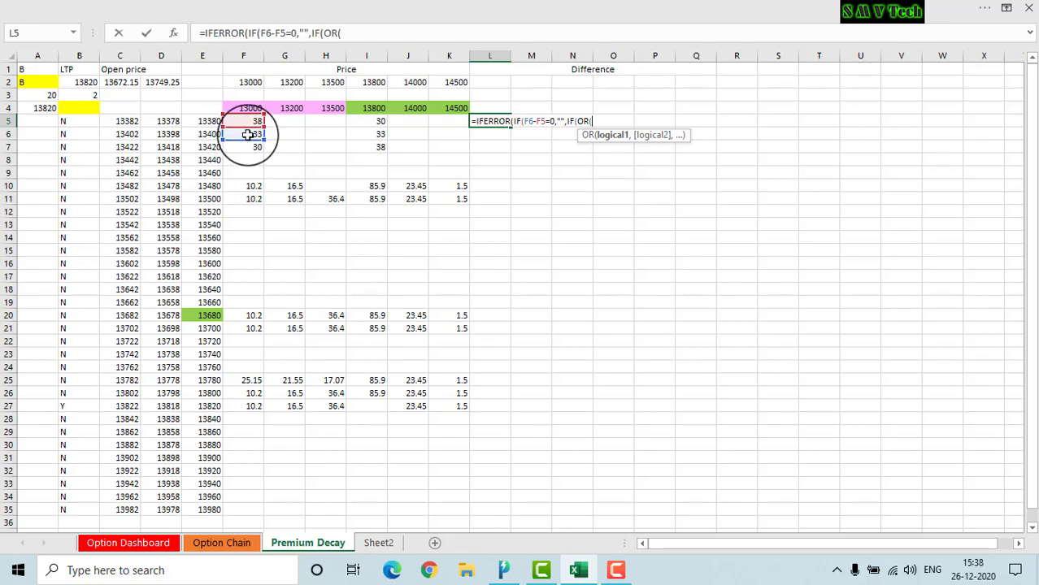
Step: Finish and enter L5 as =IFERROR(IF(F6-F5=0,"",IF(OR(F6=0,F5=0),"",F6-F5)),""), showing -5
left_click(247, 135)
type("=")
type("0,")
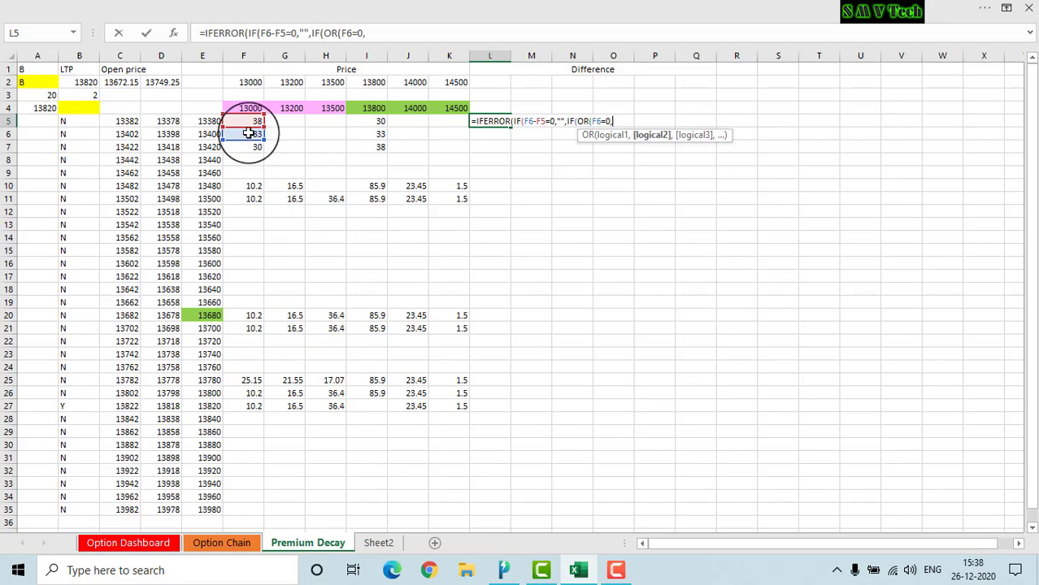
left_click(248, 121)
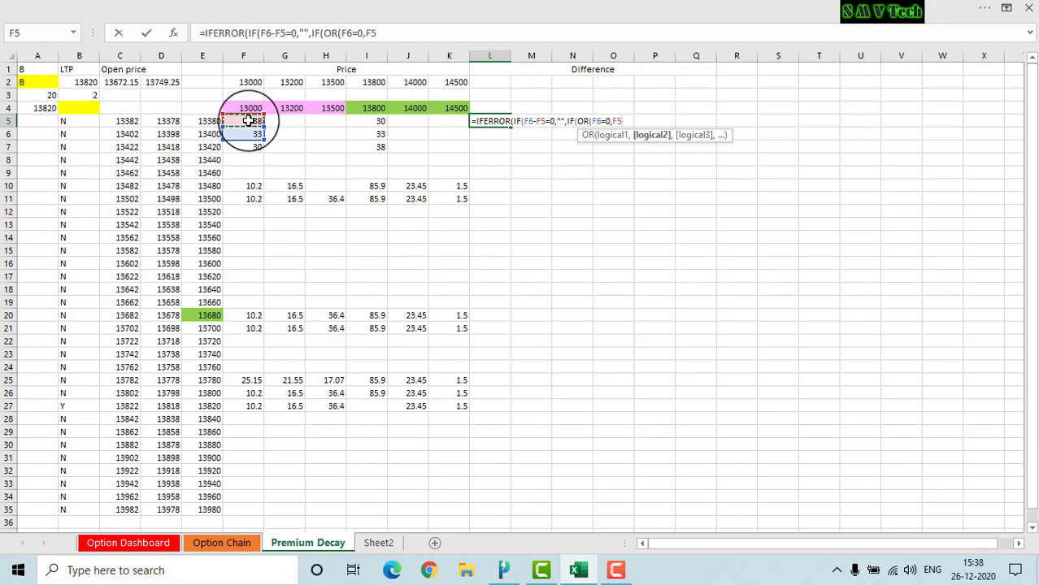
type("=0")
type("),")
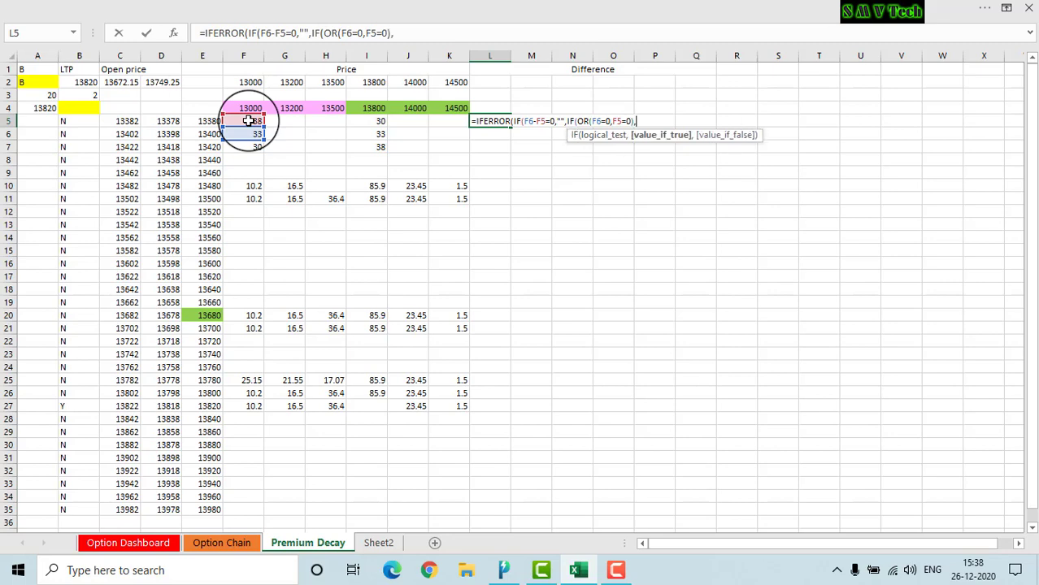
type("\"\",")
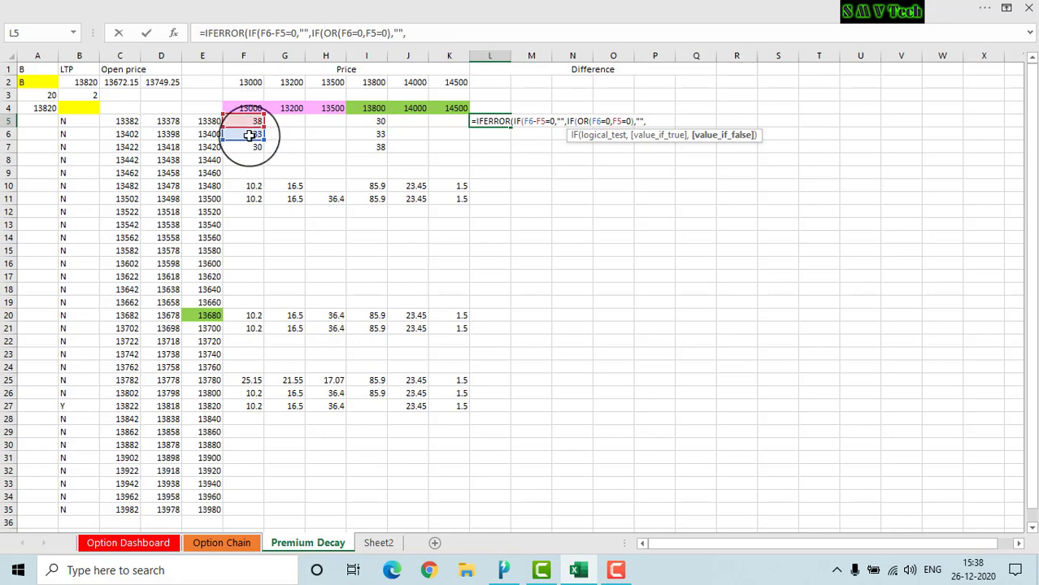
left_click(243, 135)
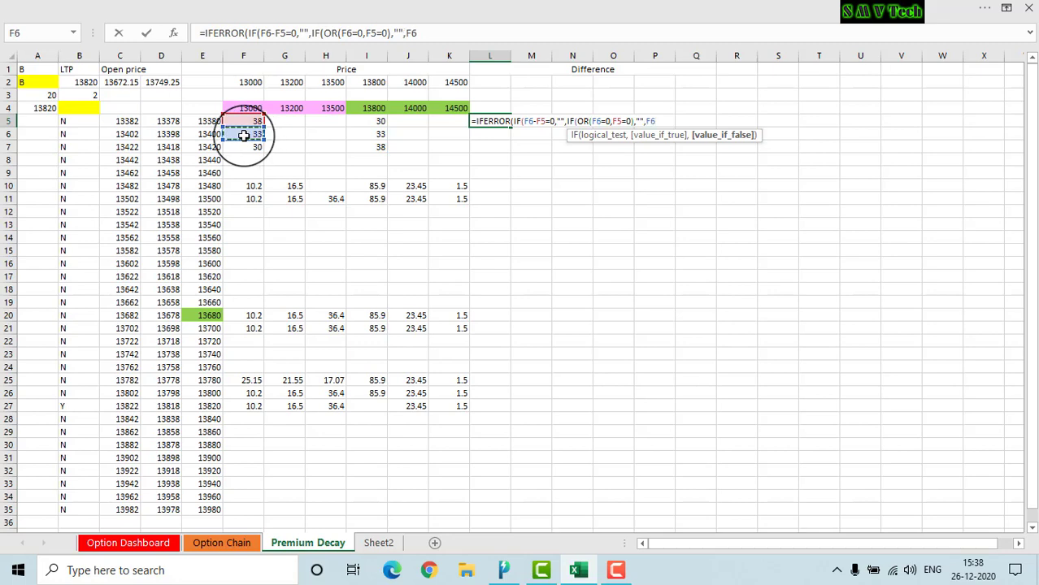
type("-")
left_click(252, 120)
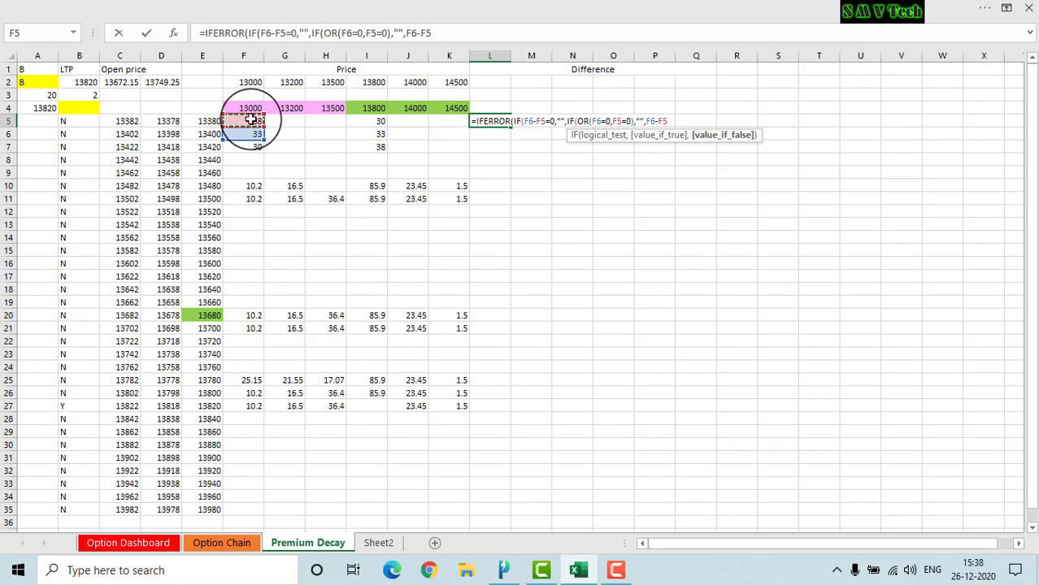
type(",")
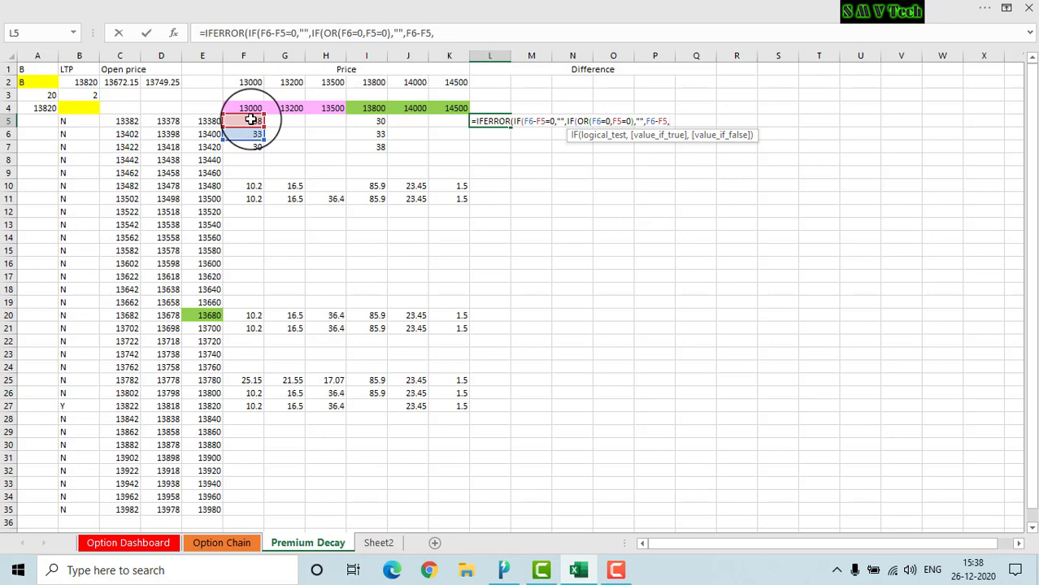
key("BackSpace")
type("))")
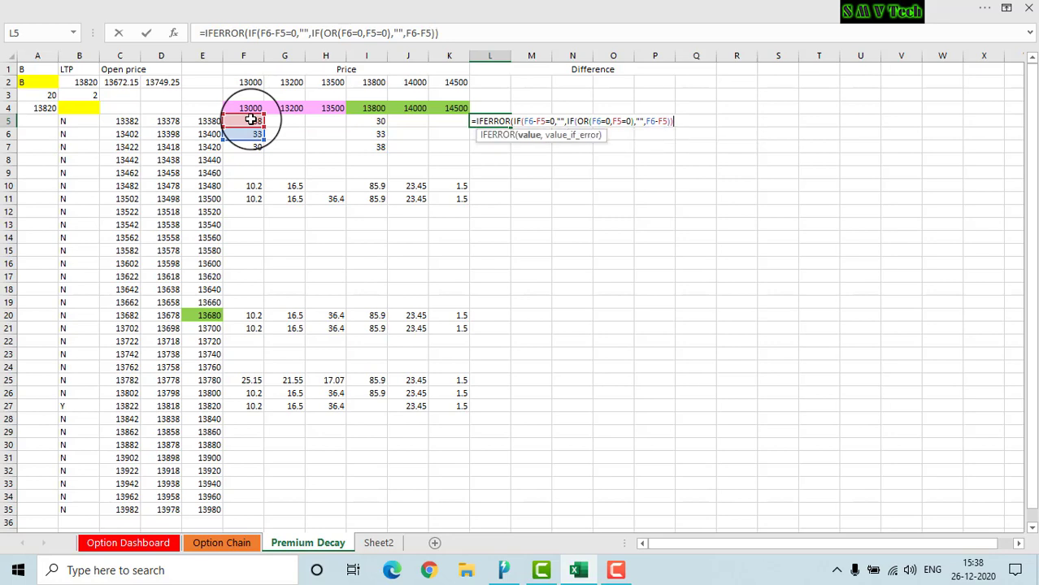
type(",\"\"")
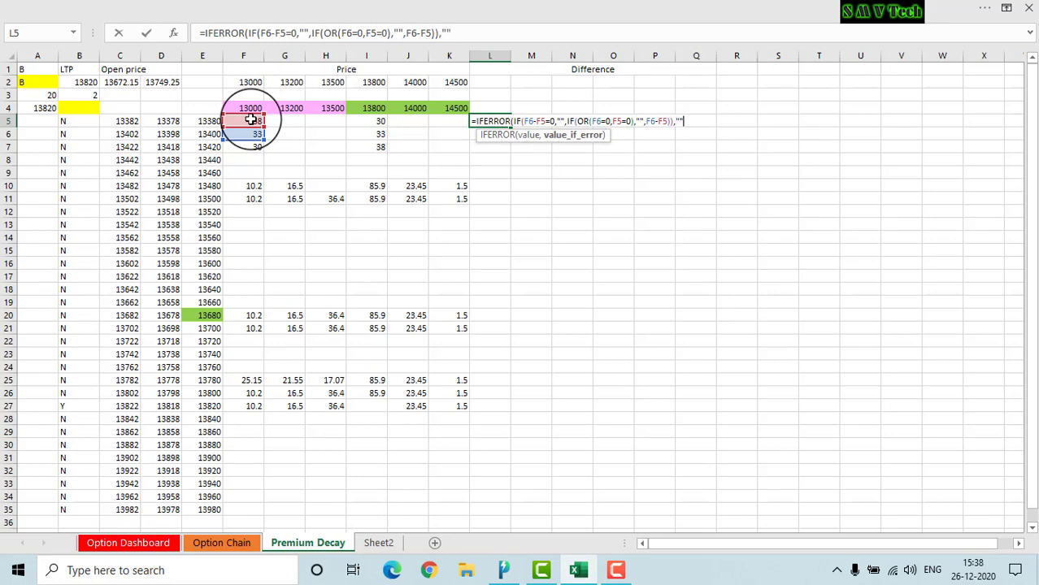
type(")(")
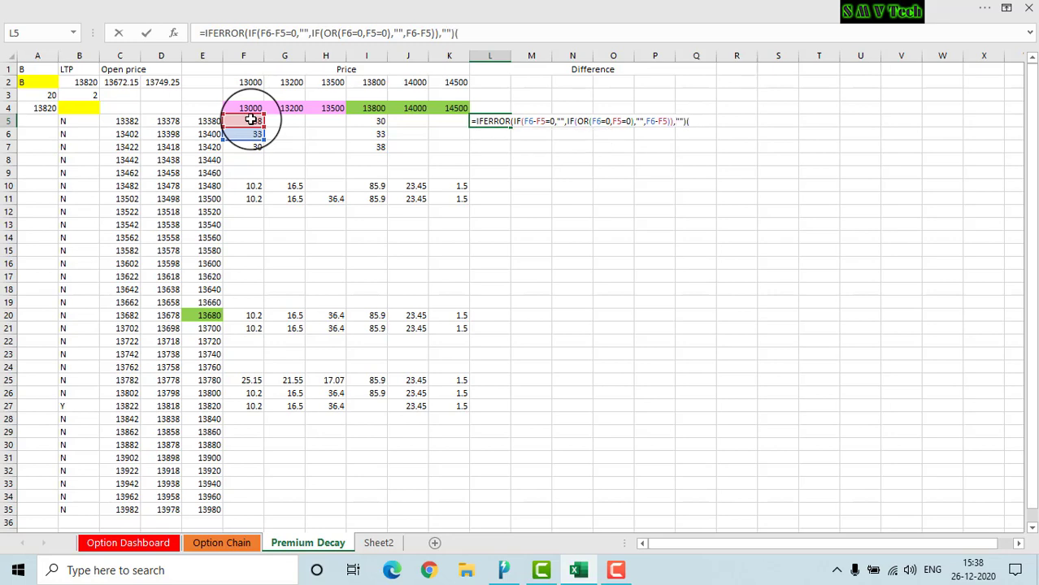
key("BackSpace")
key("Return")
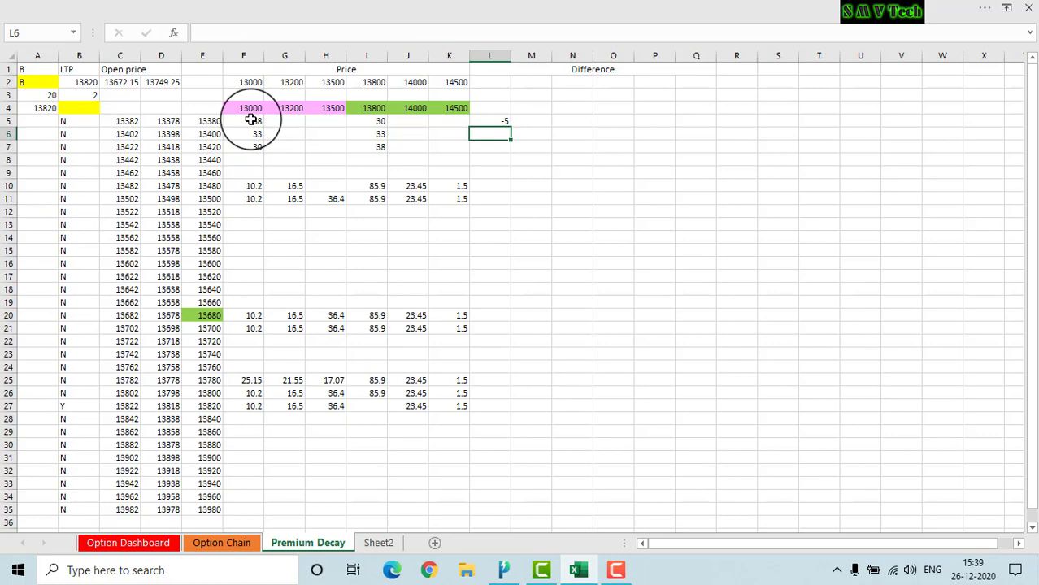
Step: Fill the L5 formula across L5:N5 and down through row 35
left_click(504, 123)
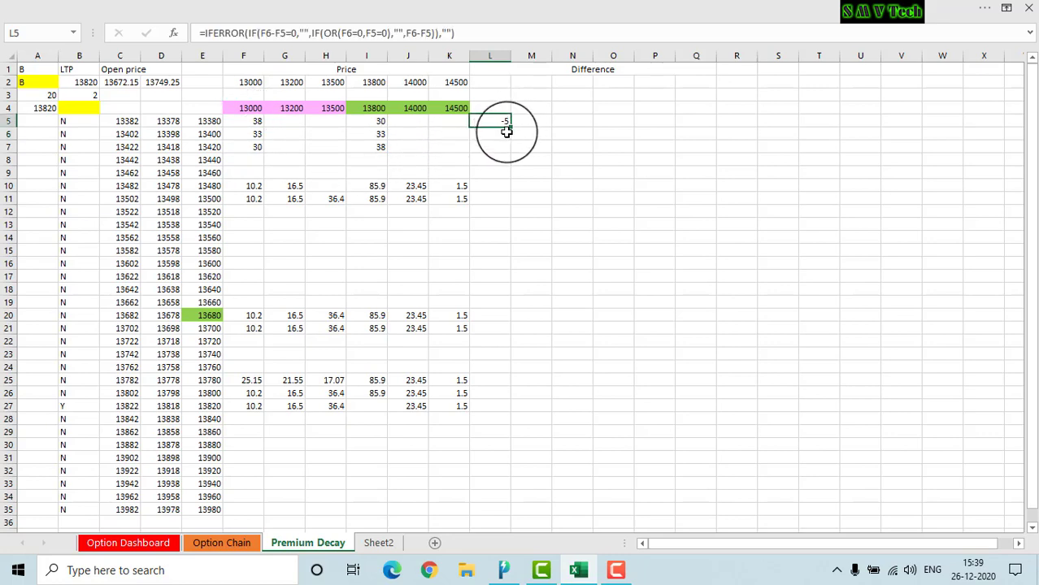
left_click_drag(506, 128, 592, 127)
double_click(593, 127)
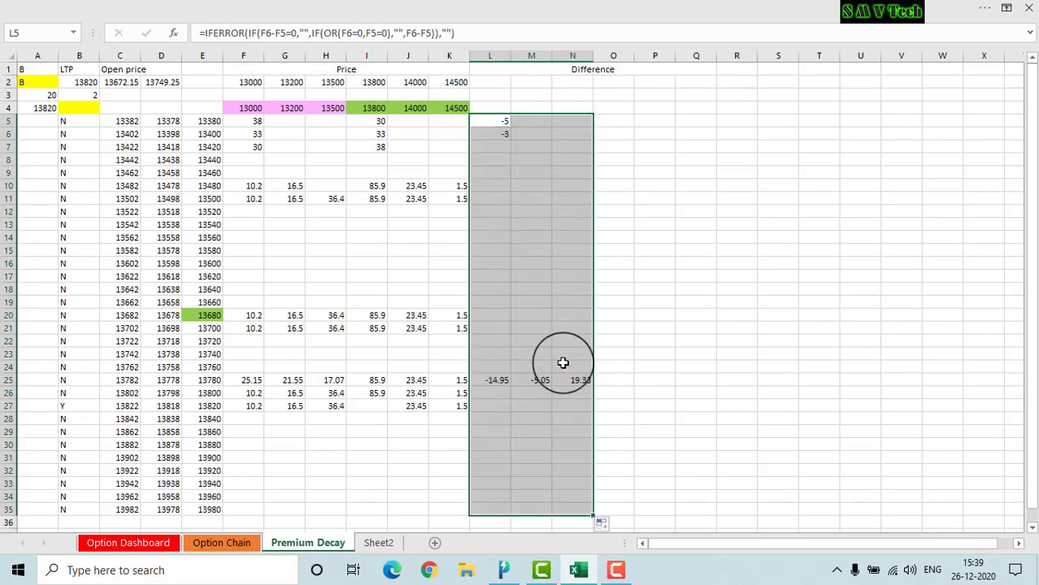
left_click(617, 123)
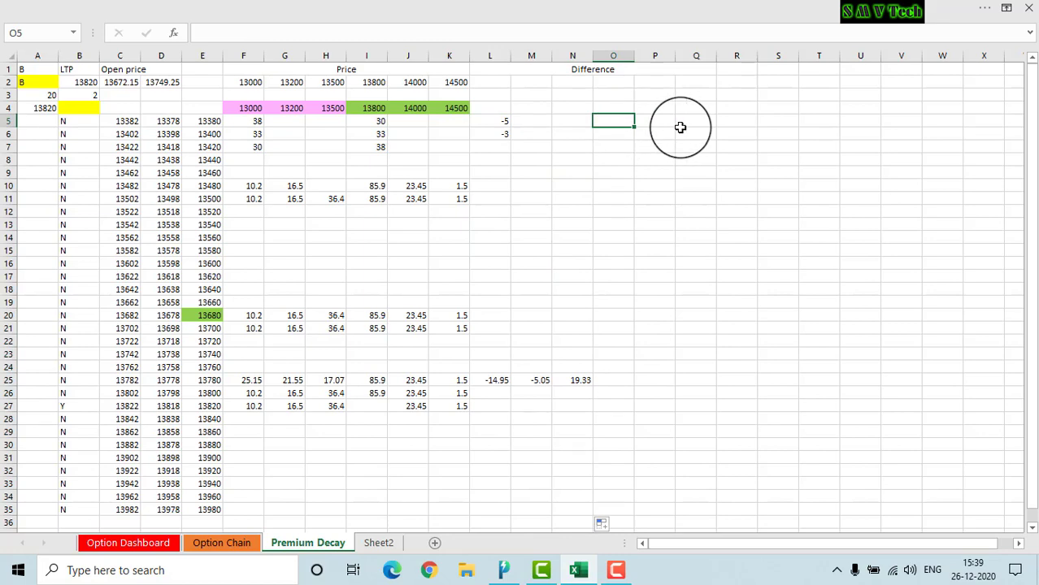
left_click(614, 135)
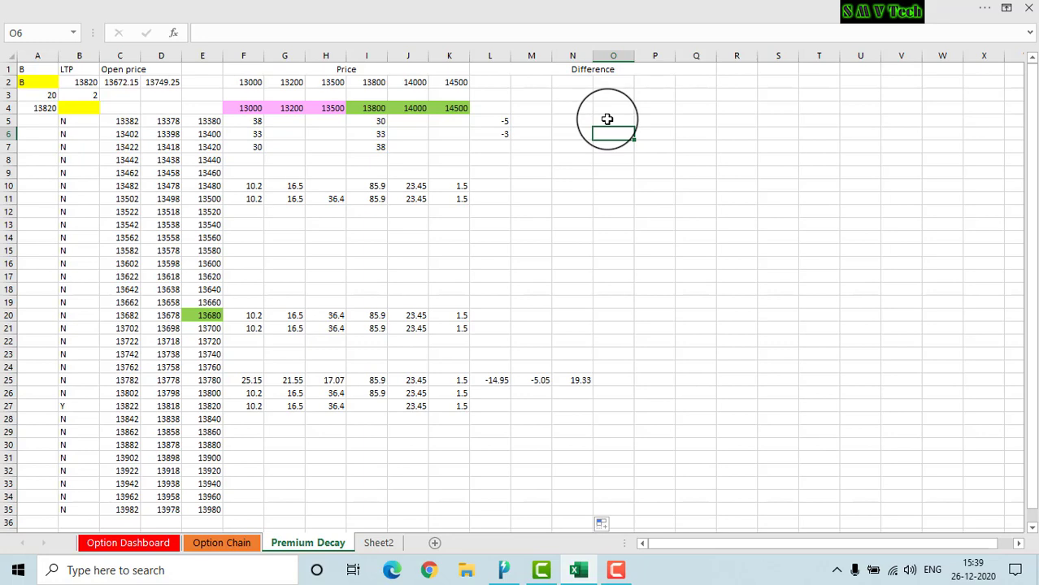
Step: Start O6 as =IFERROR(IF(I5-I6=0,"",IF(OR(, correcting the mistyped 9OR
type("I")
type("F")
key("BackSpace")
key("BackSpace")
type("=IF")
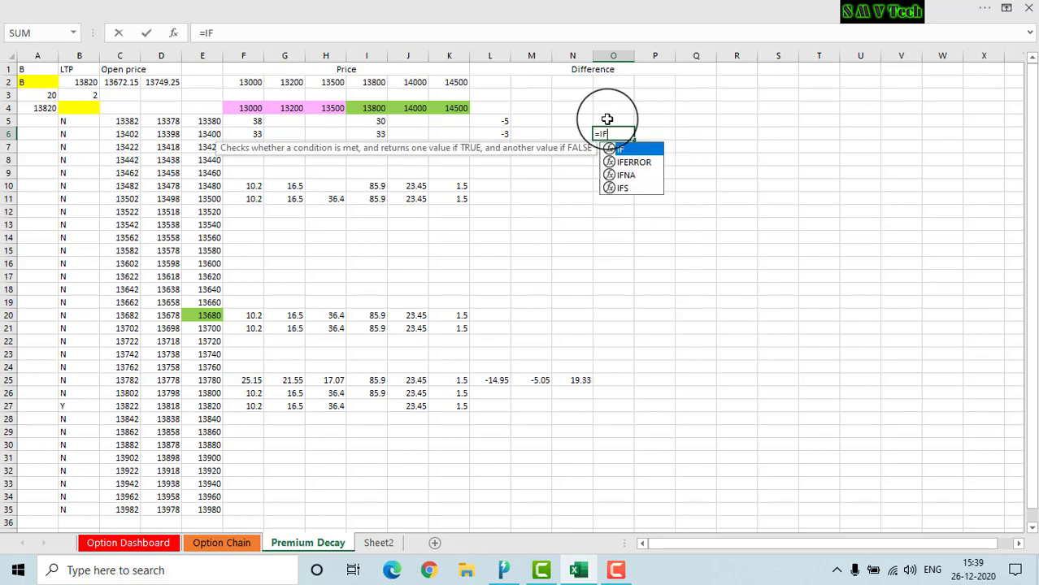
type("ERROR")
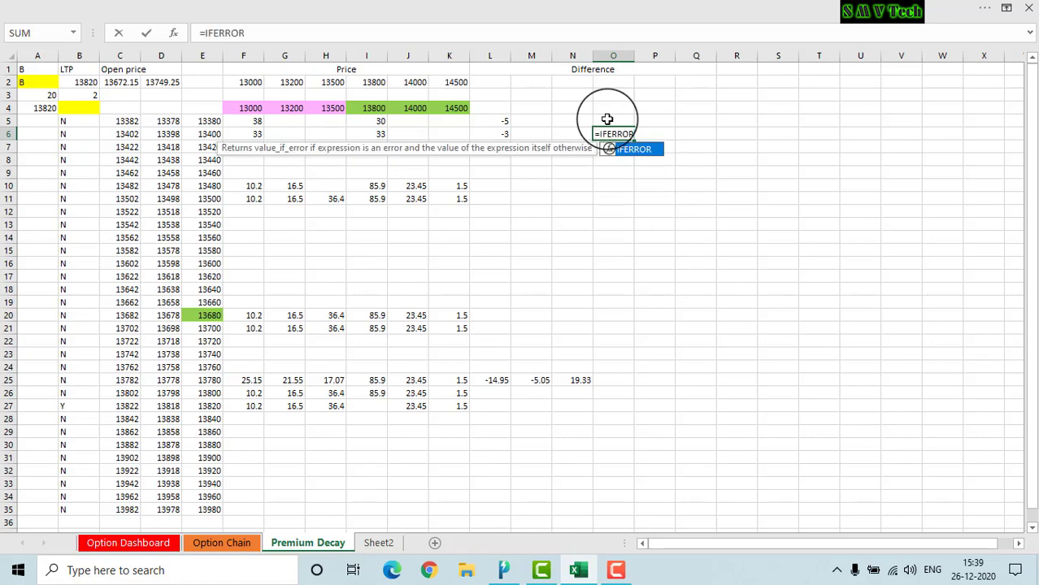
type("(I")
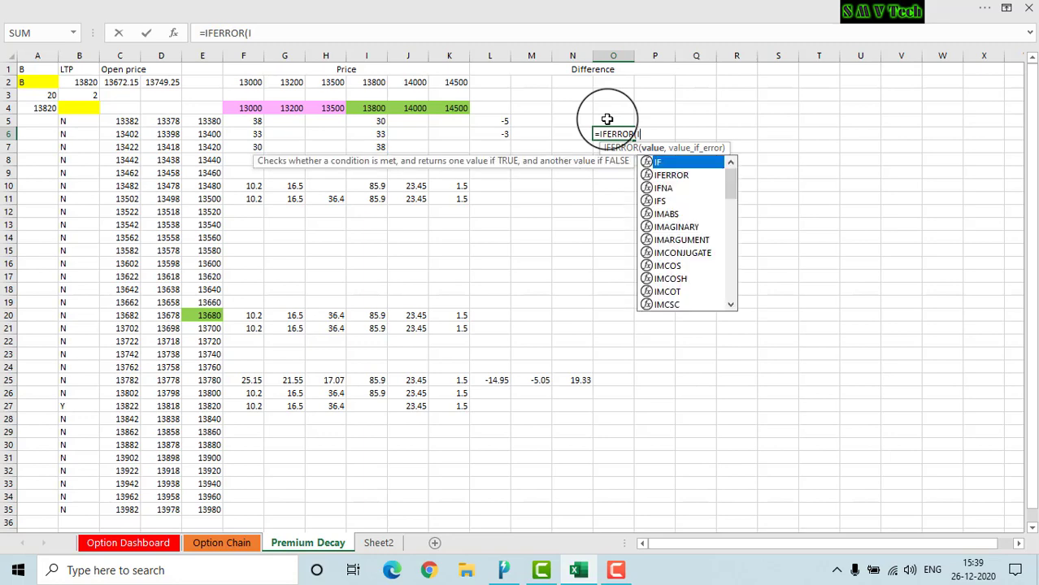
type("F(")
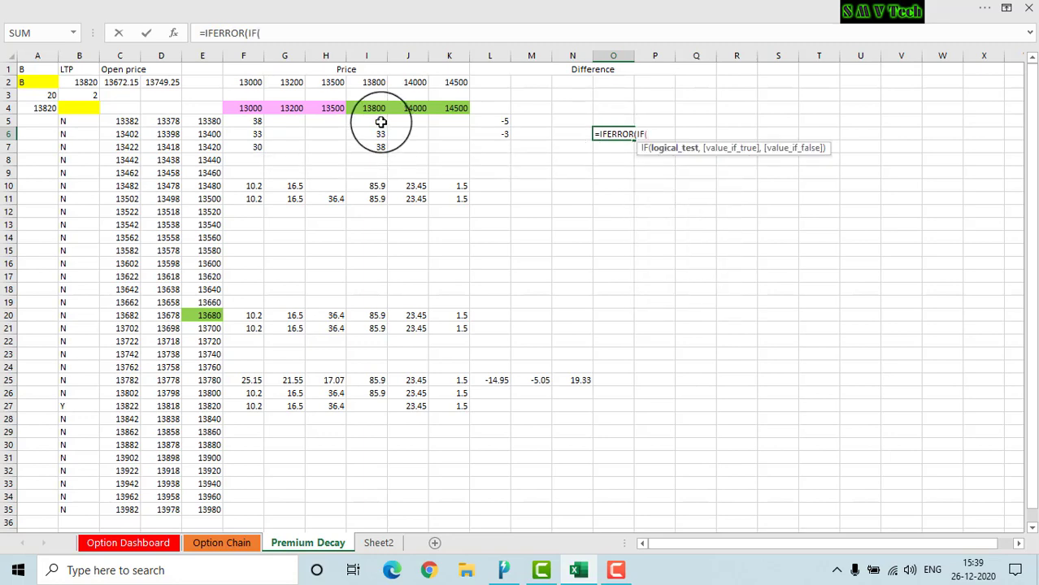
left_click(381, 121)
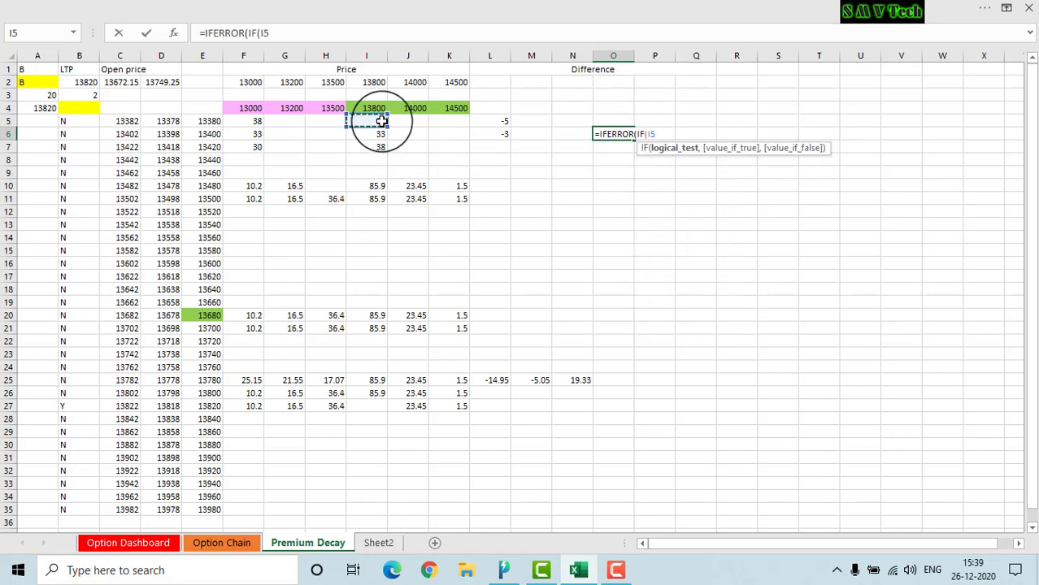
type("-")
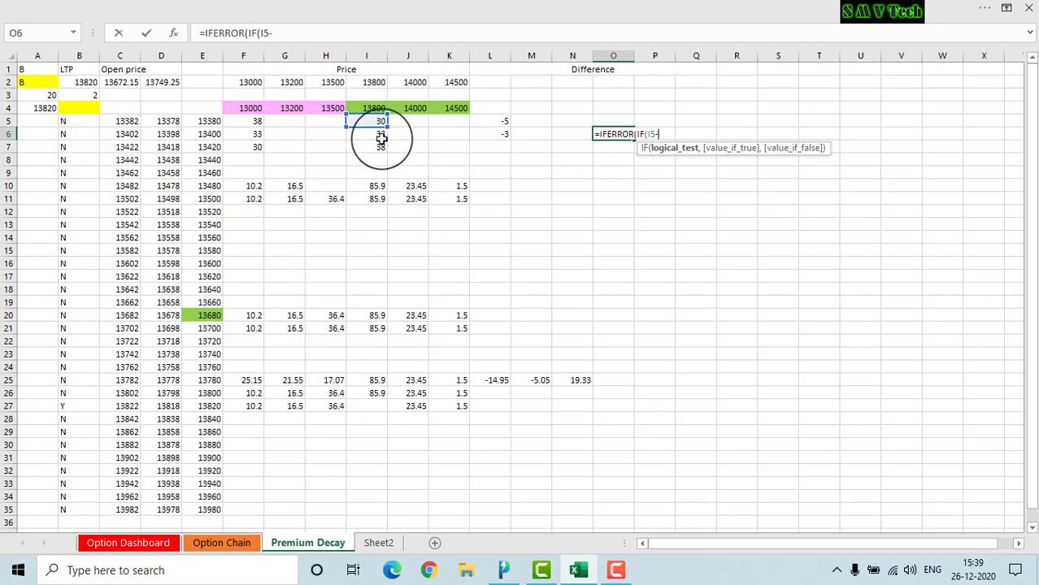
left_click(379, 135)
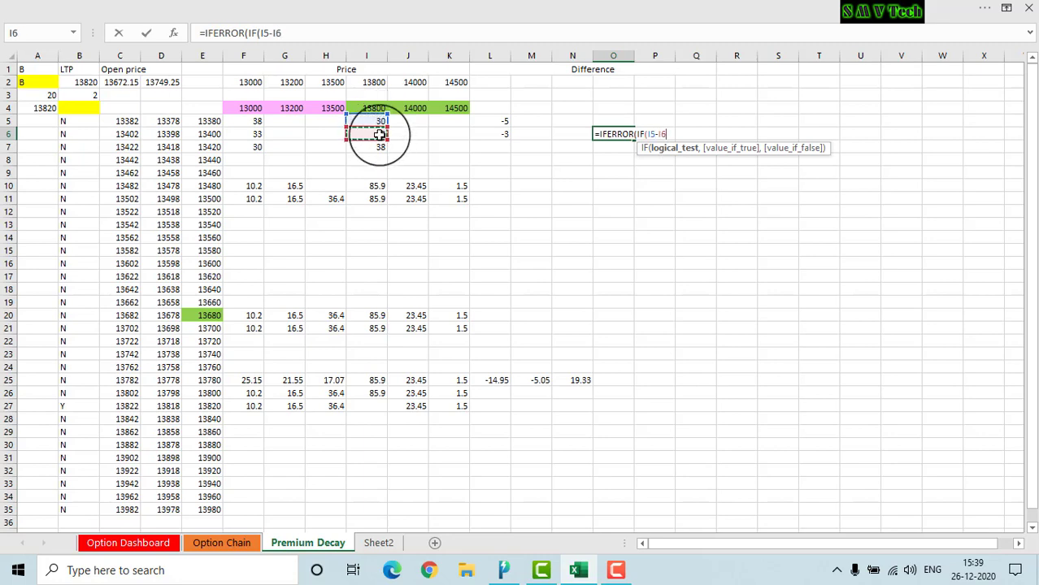
type("=0")
type(",")
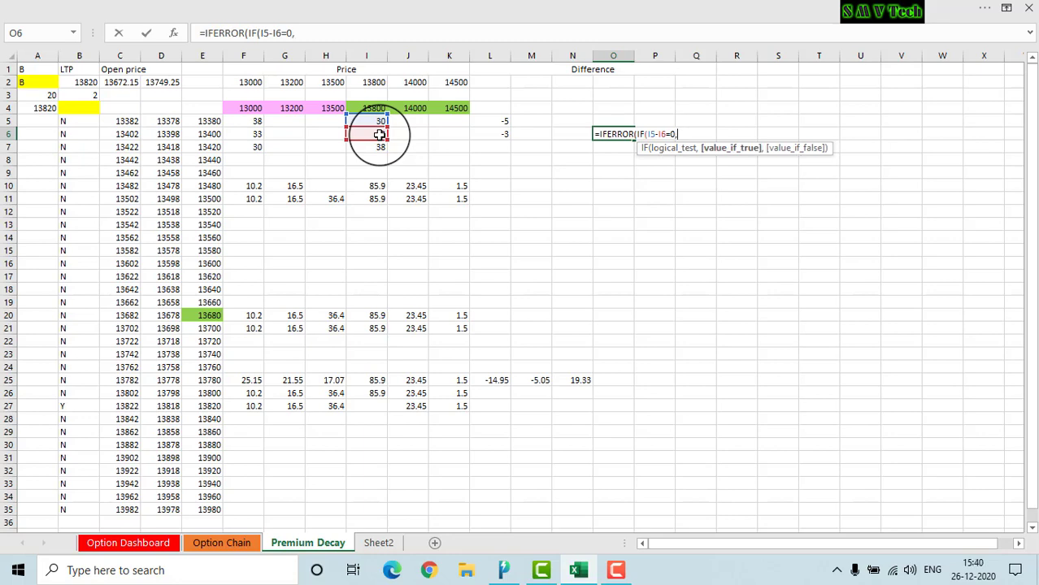
type("\"\"")
type(",")
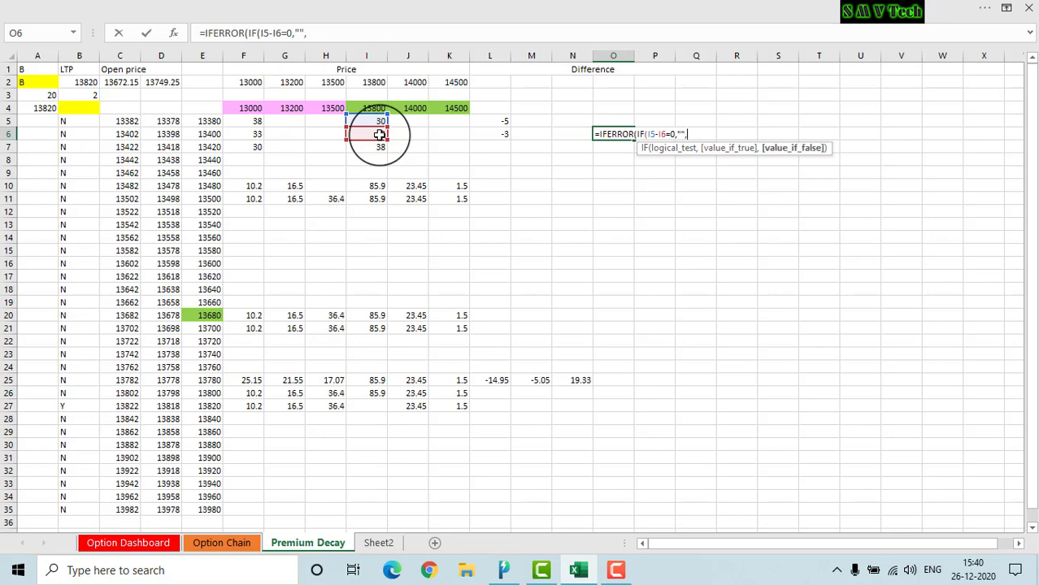
type("IF9")
type("OR(")
key("BackSpace")
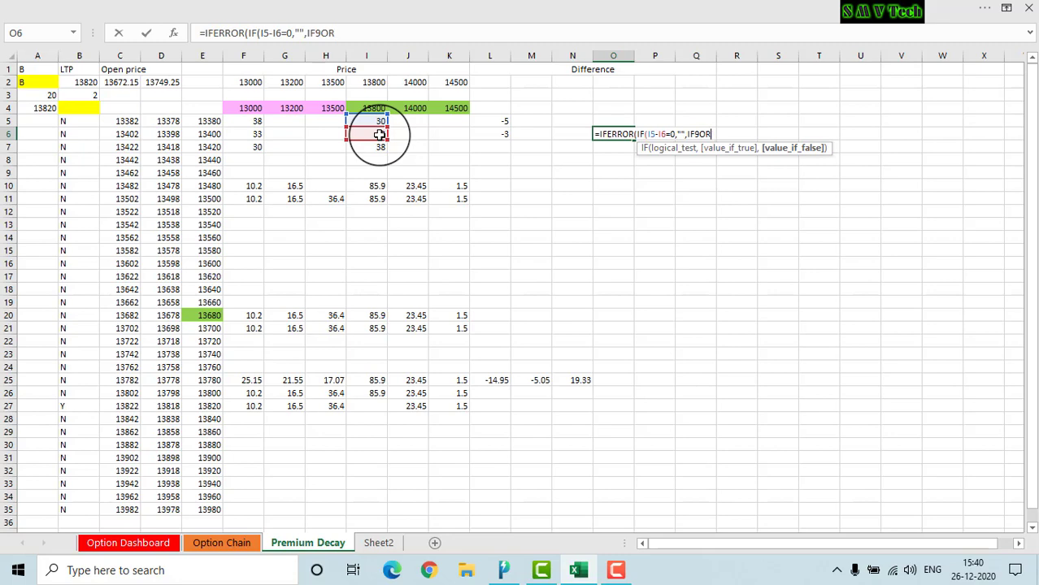
key("BackSpace")
key("BackSpace")
key("BackSpace")
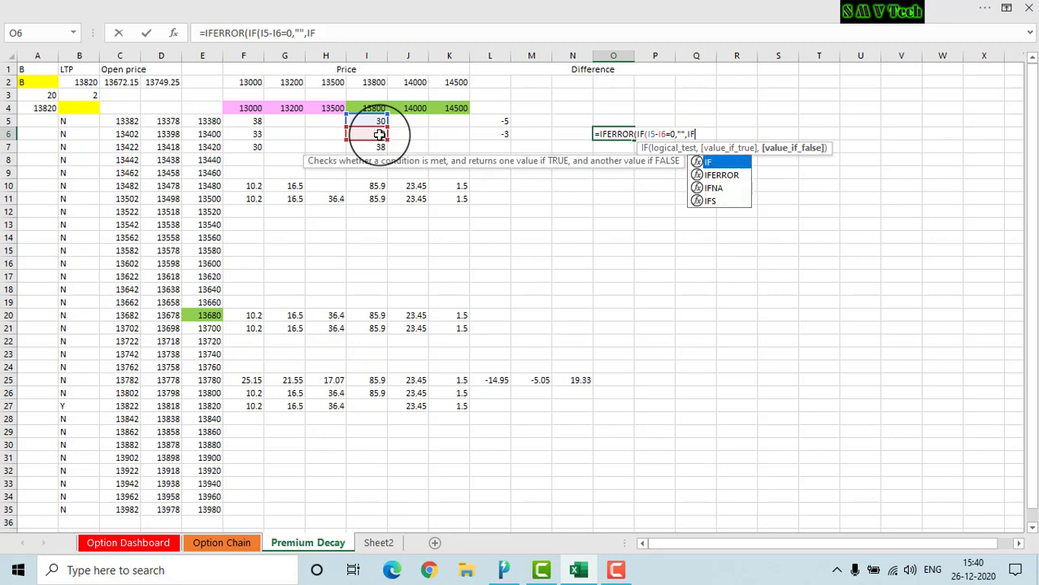
type("(O")
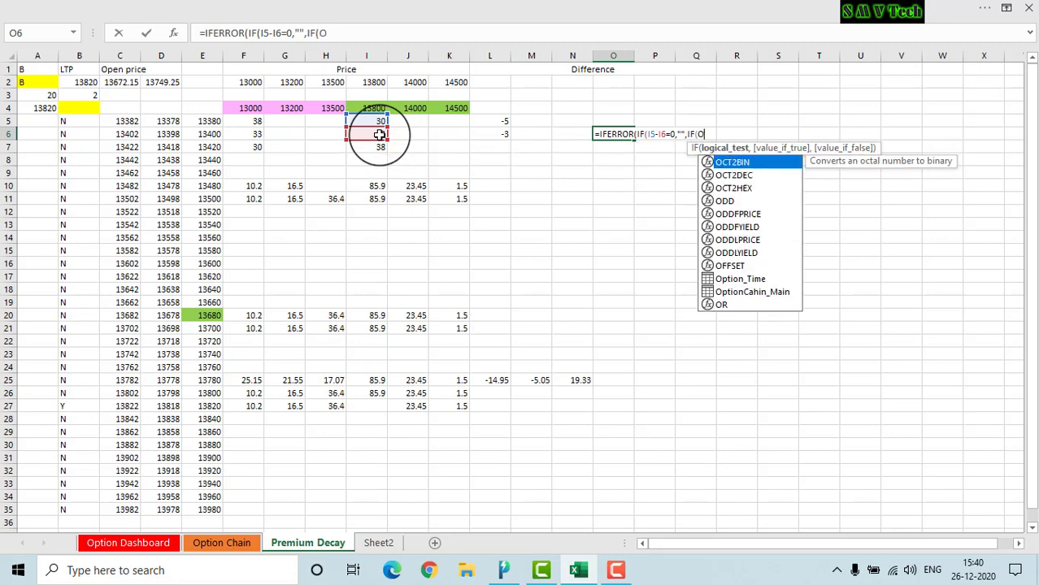
type("R(")
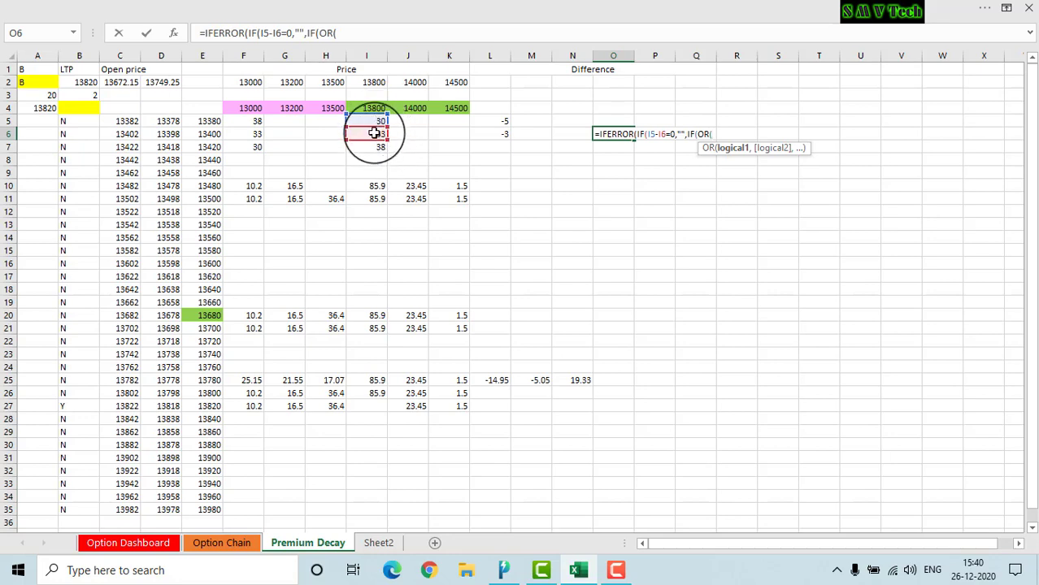
Step: Complete O6 with OR(I5=0,I6=0),"",I5-I6 and close the IFERROR with )),"")
left_click(373, 120)
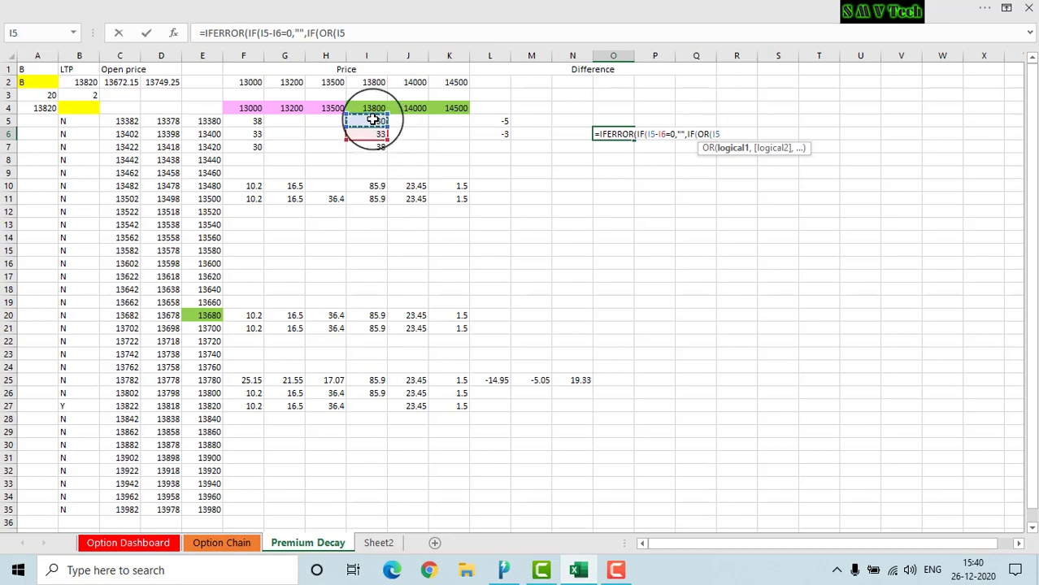
type("=0,")
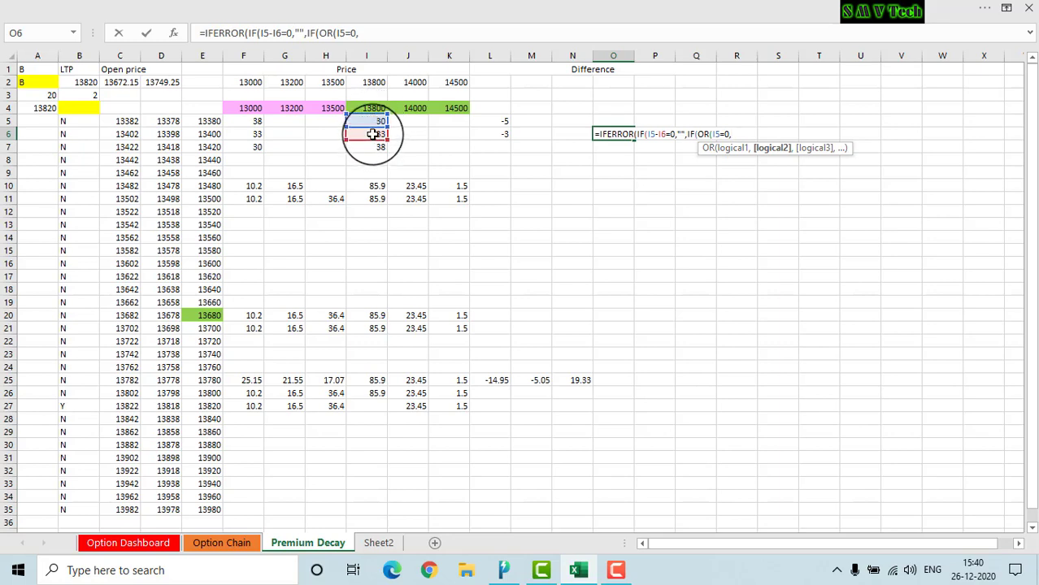
left_click(372, 134)
type("=")
type("0")
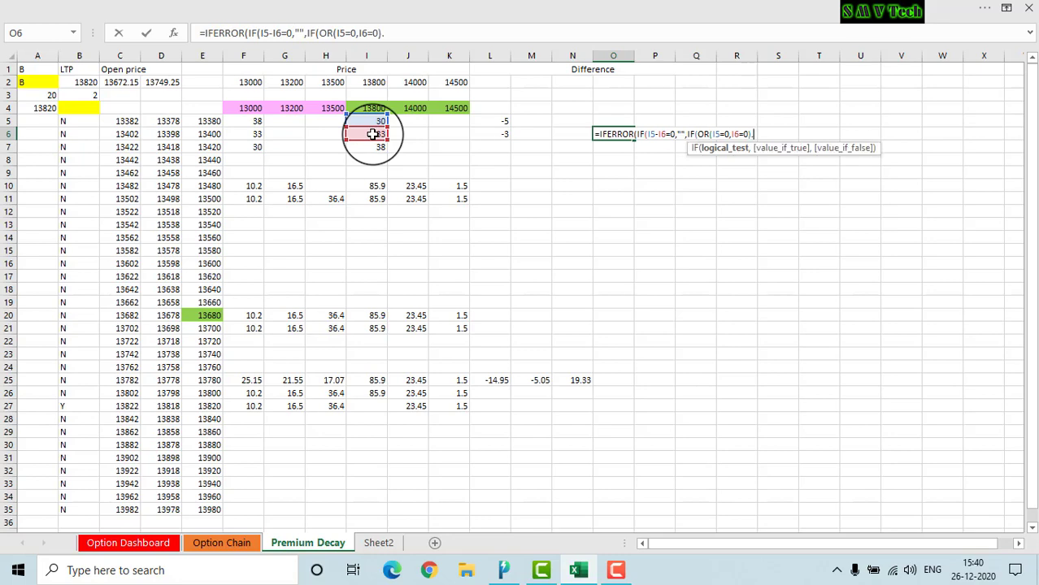
type(",")
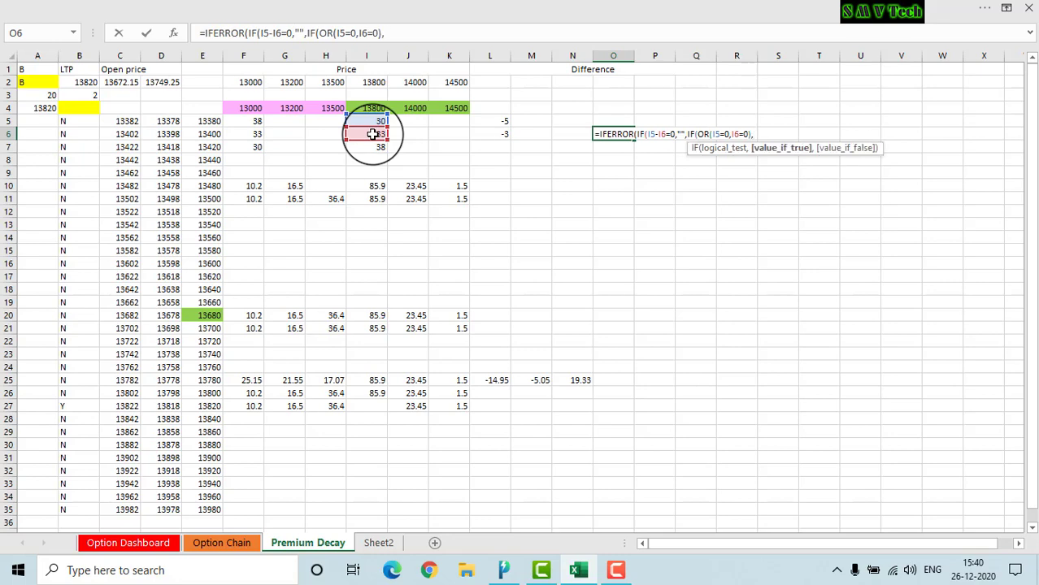
type("\"\"")
type(",")
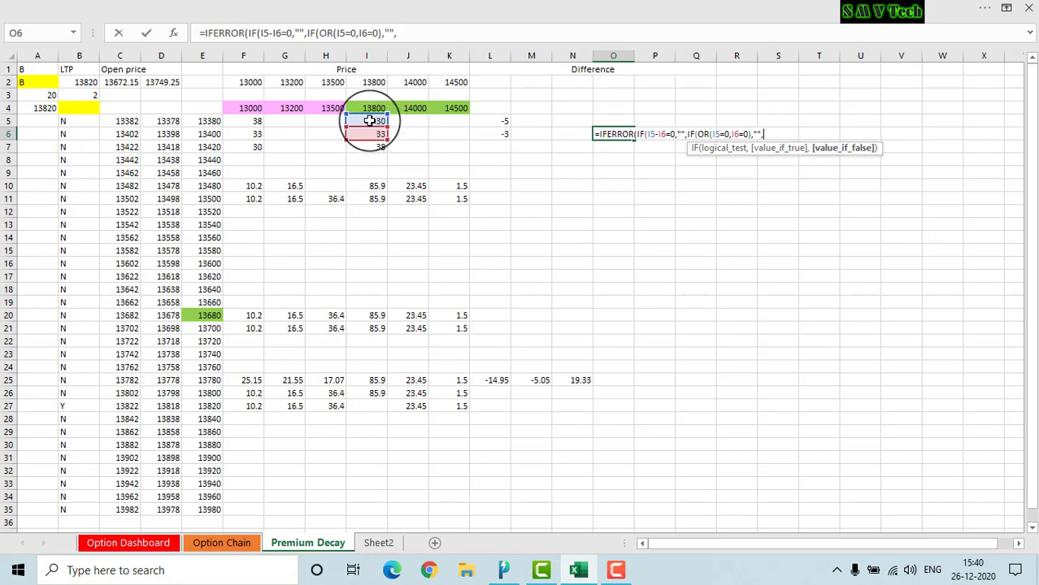
left_click(369, 121)
type("-")
left_click(374, 135)
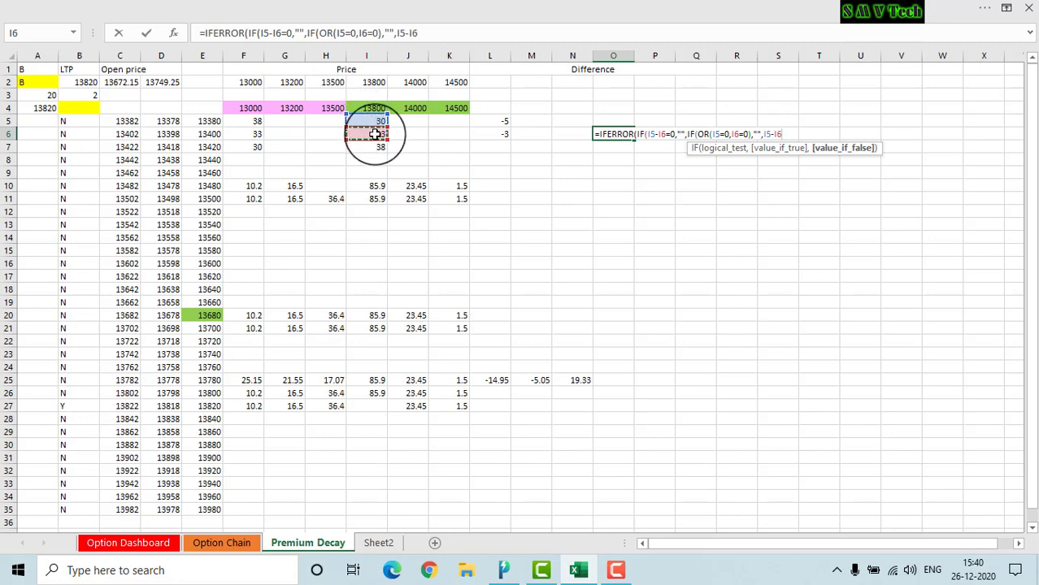
type(")")
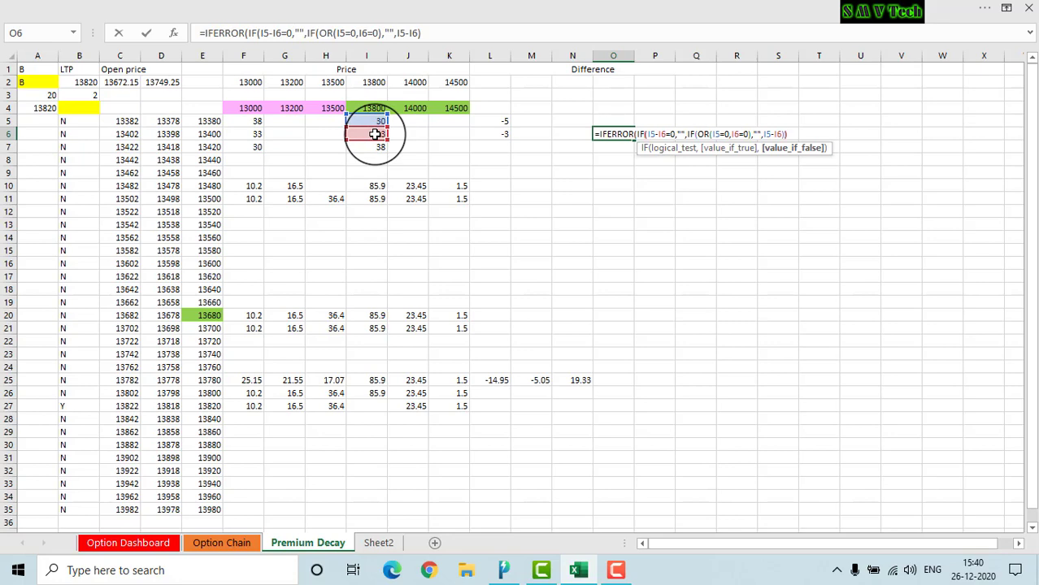
type("),")
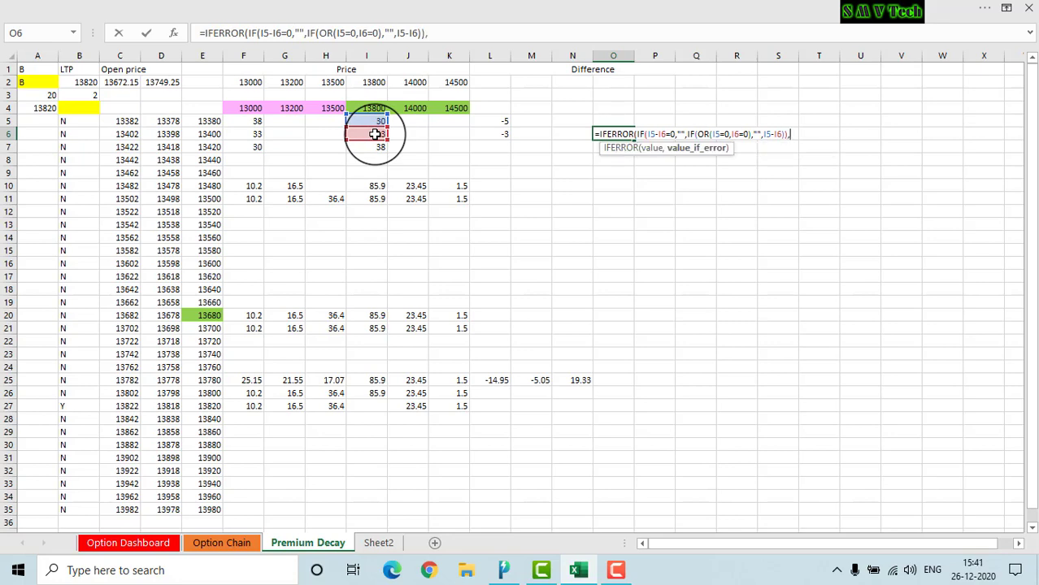
type("\"\"")
type(")")
Step: Enter the O6 formula, showing -3, and fill it across O6:Q6 and down to row 35
key("Return")
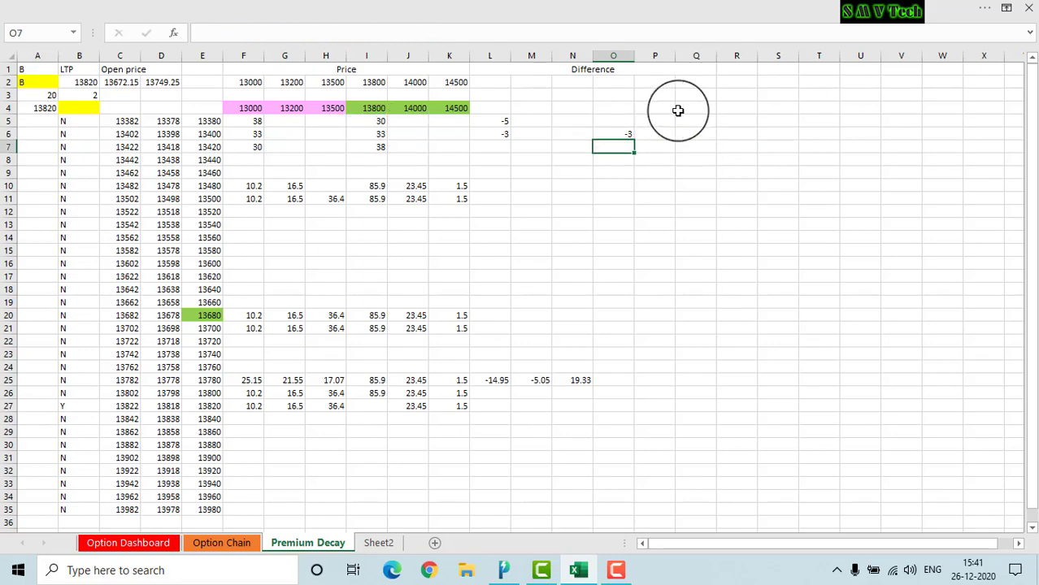
left_click(623, 134)
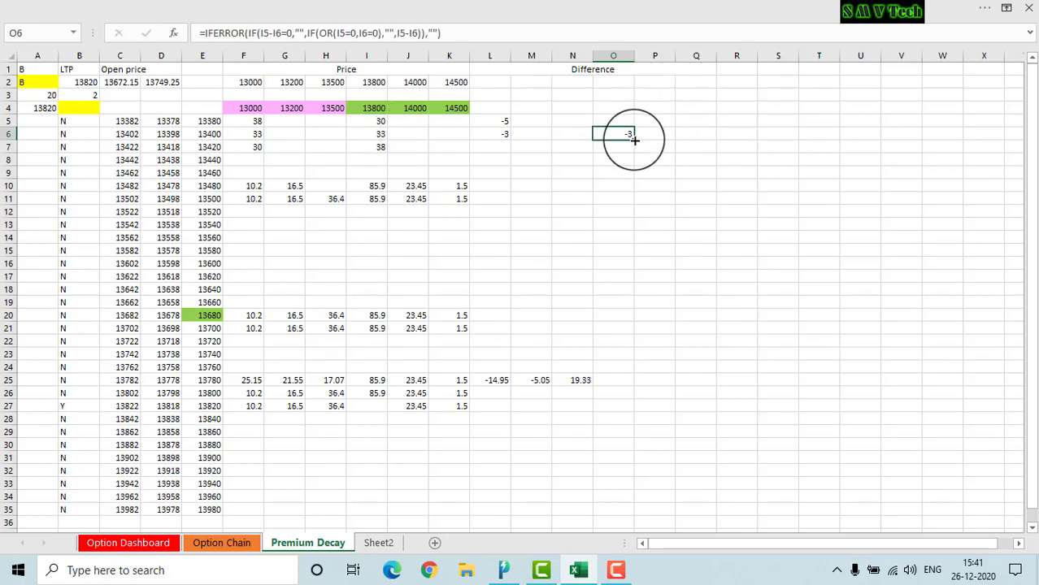
left_click_drag(634, 140, 710, 133)
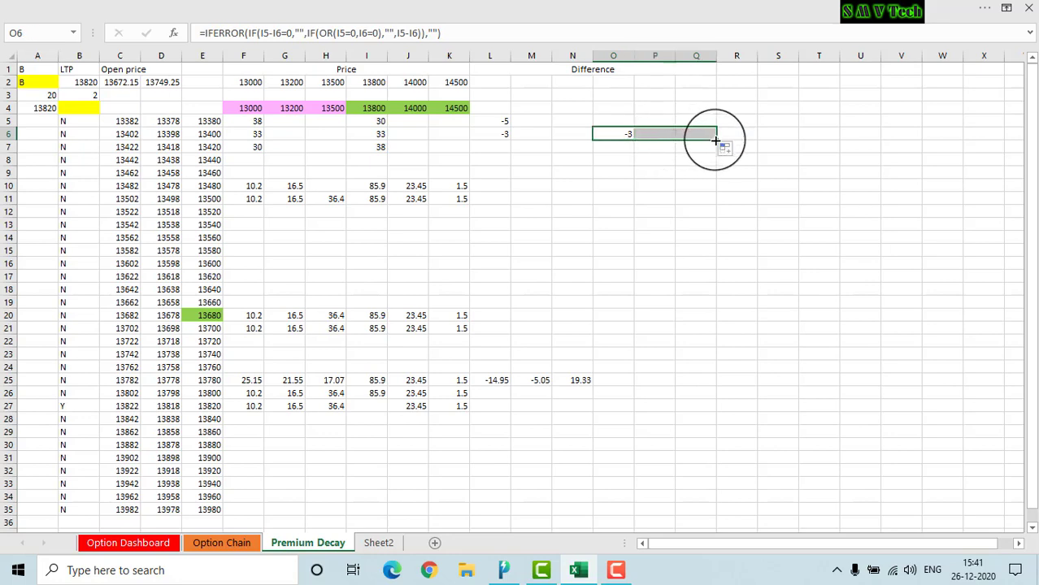
double_click(716, 140)
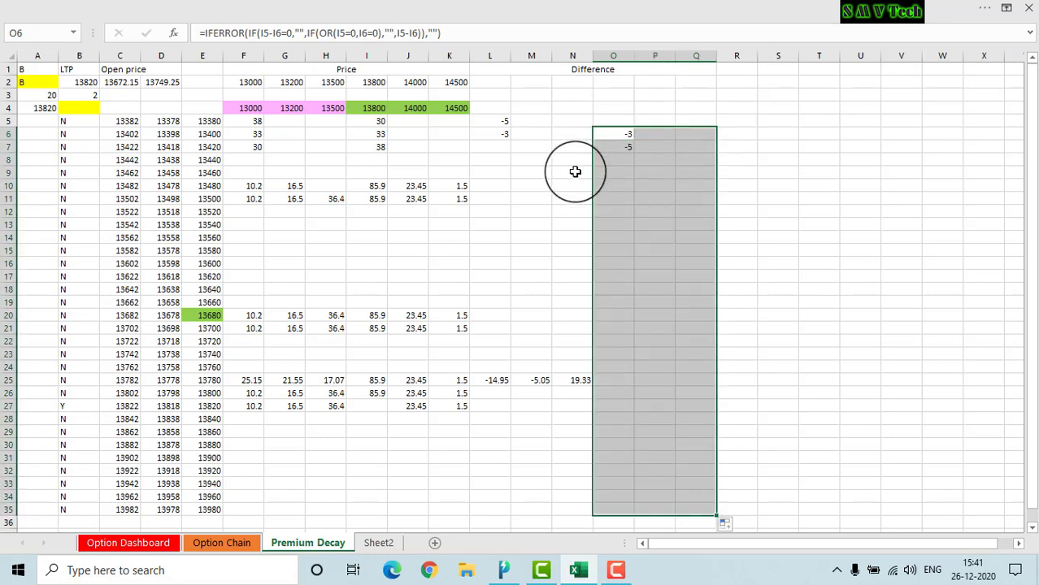
scroll(740, 220, "down", 5)
scroll(699, 252, "down", 5)
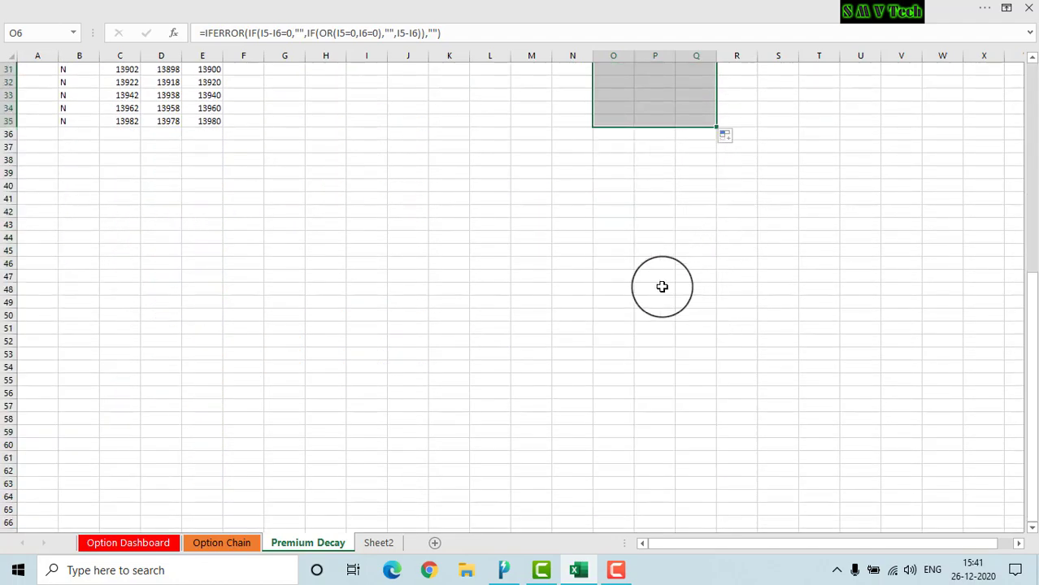
scroll(659, 287, "up", 5)
scroll(658, 288, "up", 4)
scroll(692, 228, "up", 1)
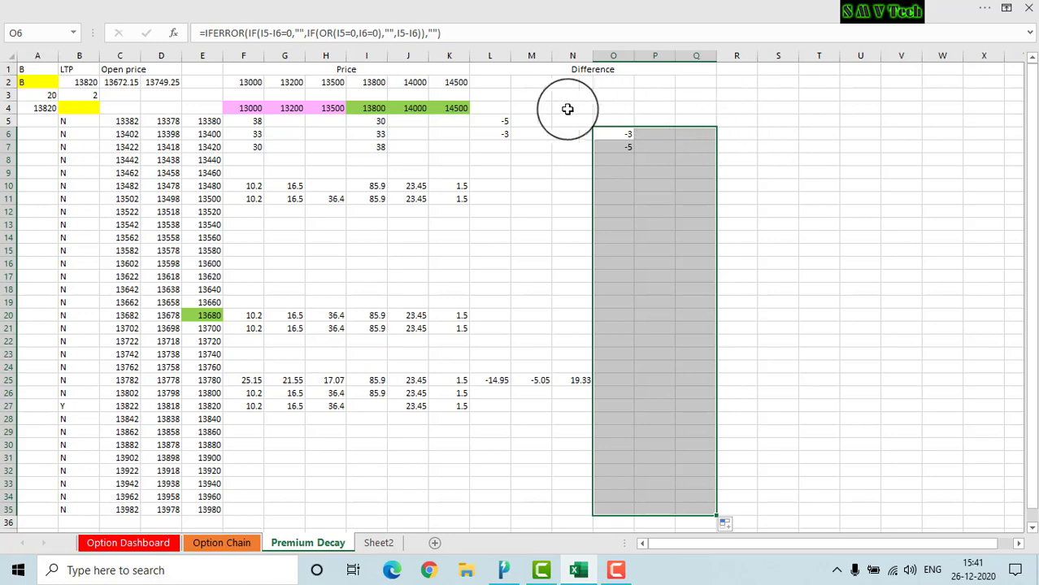
Step: Delete the test prices in F5:G7 and I5:J7
left_click(521, 110)
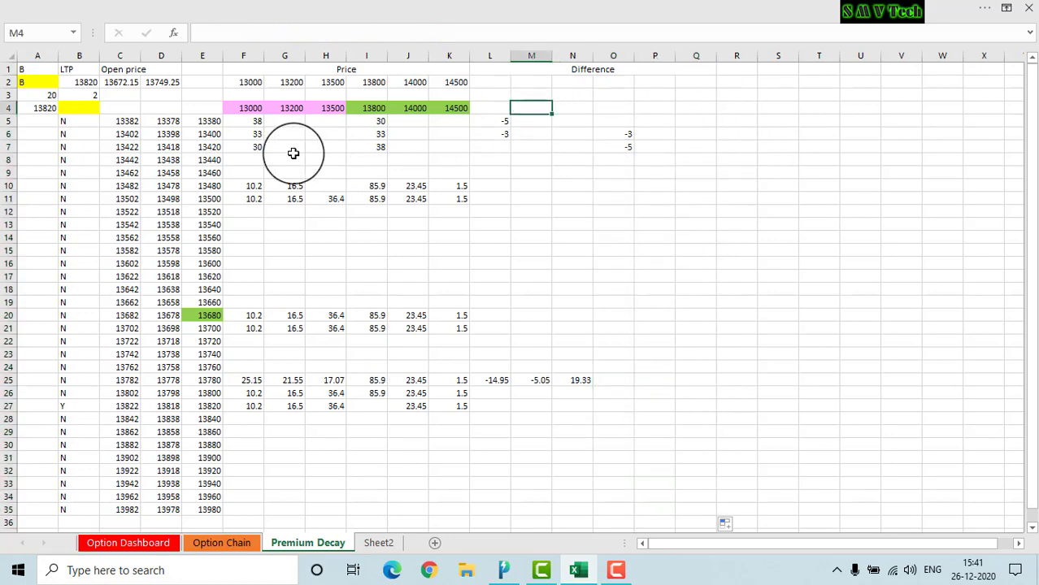
mouse_move(280, 121)
left_mouse_down()
mouse_move(294, 150)
mouse_move(244, 146)
left_mouse_up()
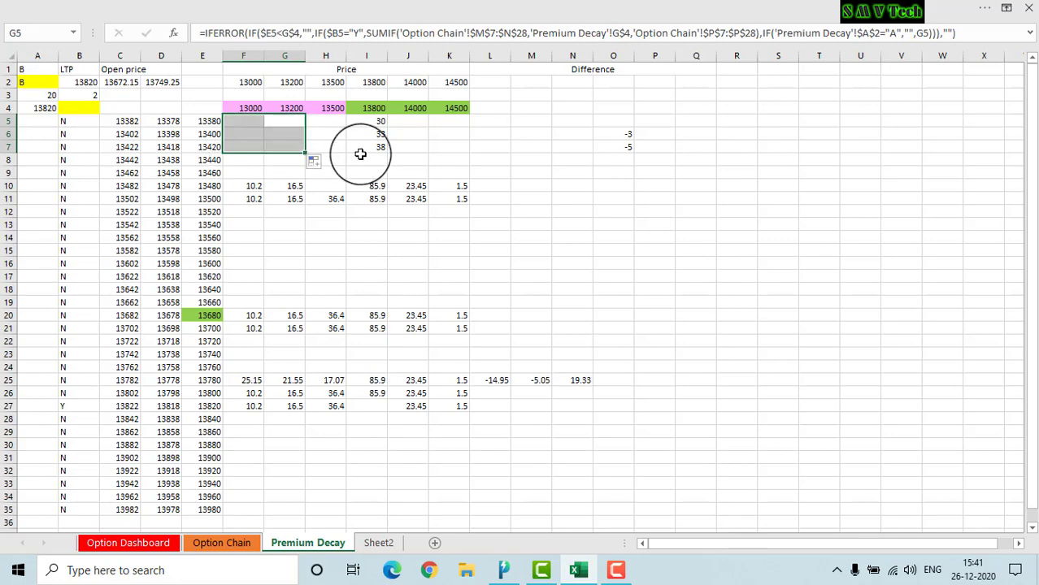
mouse_move(411, 122)
left_mouse_down()
mouse_move(428, 152)
mouse_move(362, 146)
left_mouse_up()
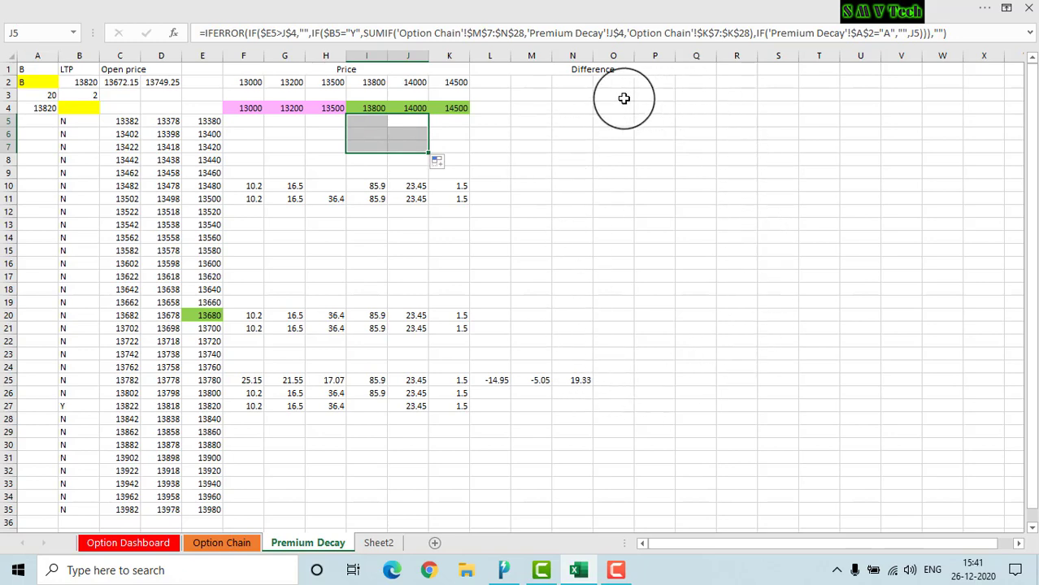
left_click(531, 97)
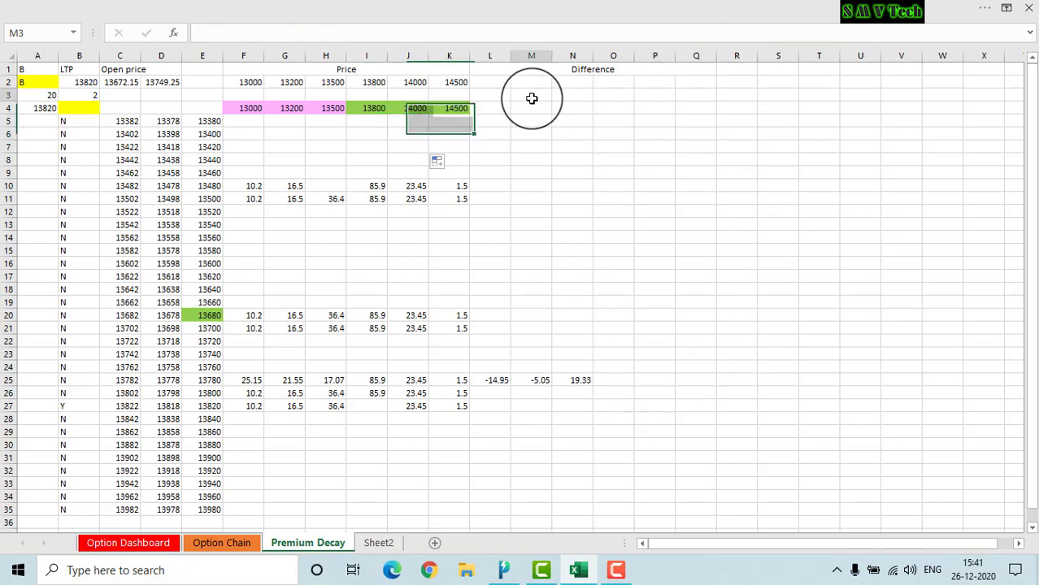
left_click(580, 100)
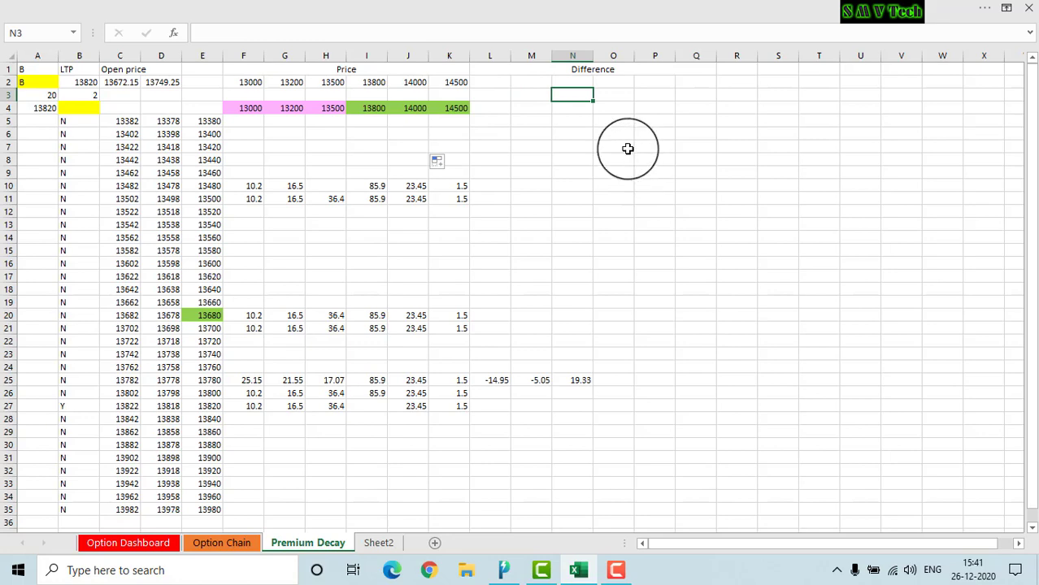
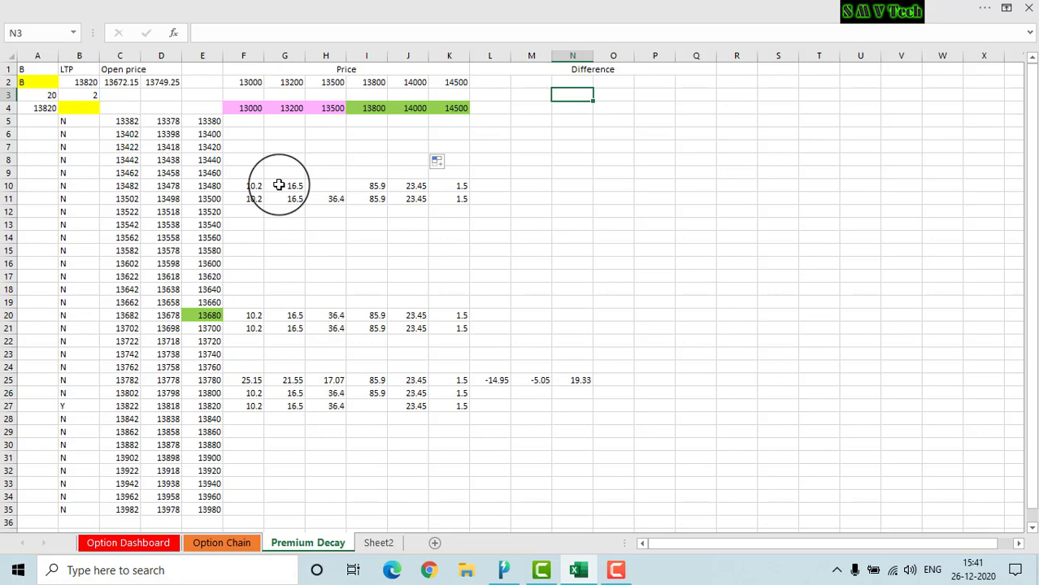
Step: Enter the headings CALL in S2 and PUT in T2 on the Premium Decay sheet
left_click(203, 107)
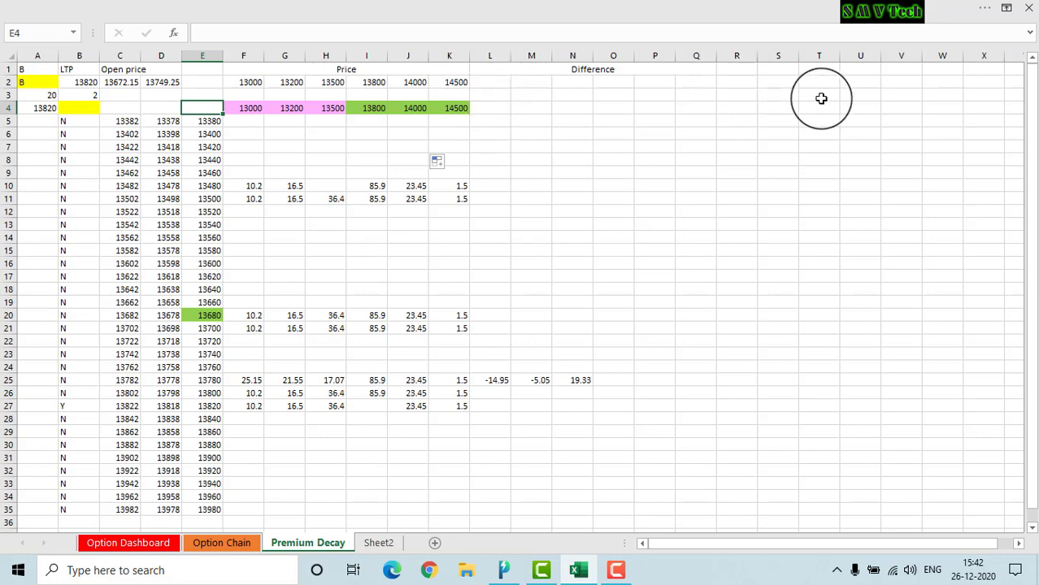
left_click(777, 94)
type("CALL")
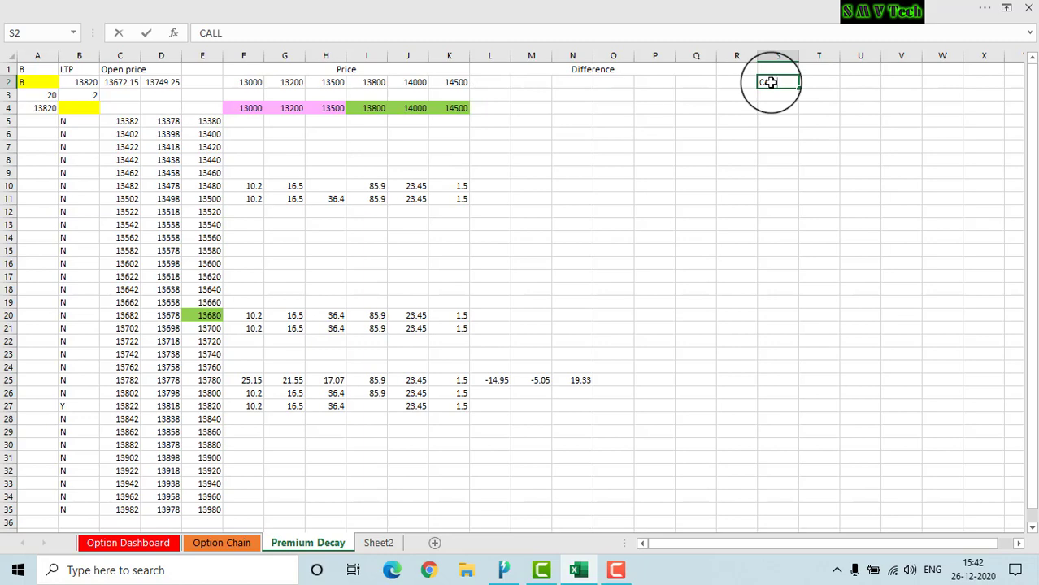
key("Tab")
type("PUT")
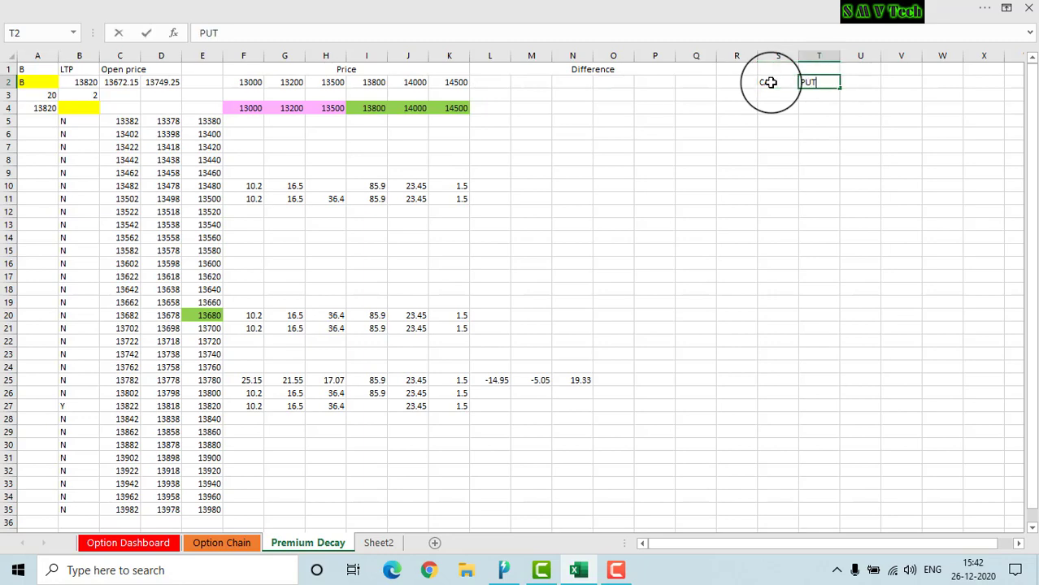
key("Return")
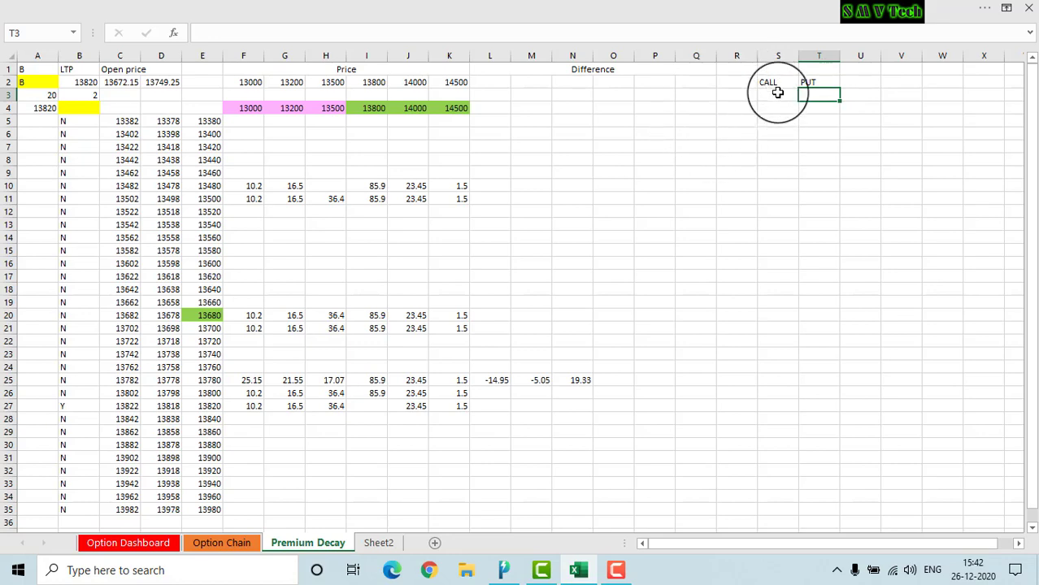
left_click(779, 95)
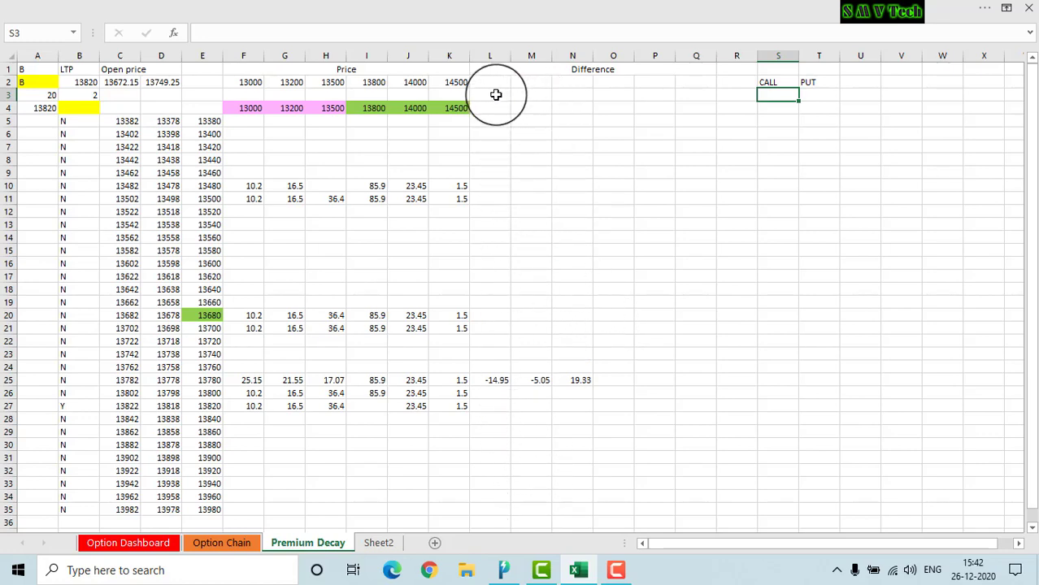
Step: Enter =AVERAGE(L5:L35) in L3 and fill it across to Q3
left_click(496, 95)
type("=")
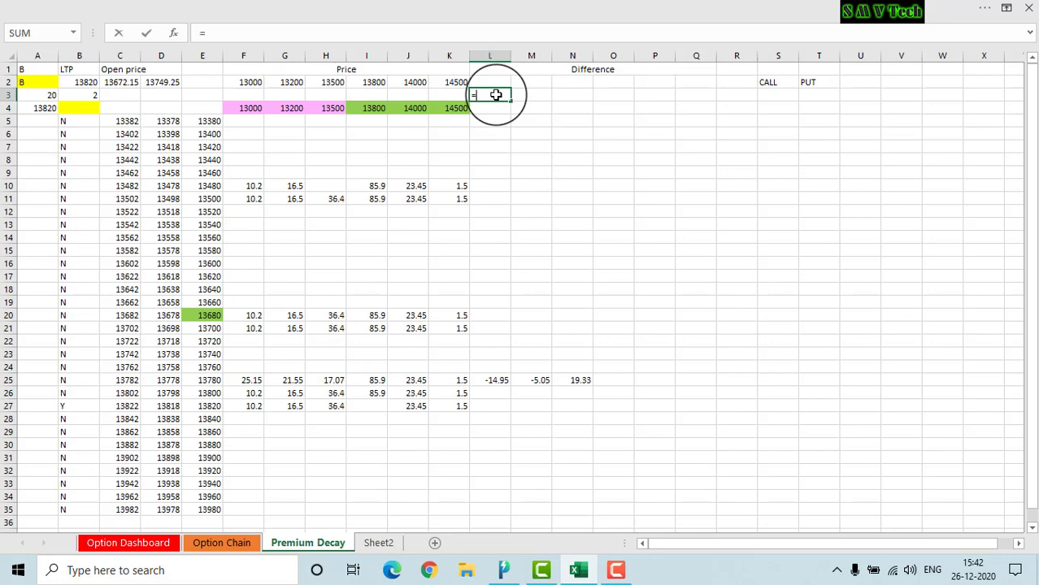
type("AVER")
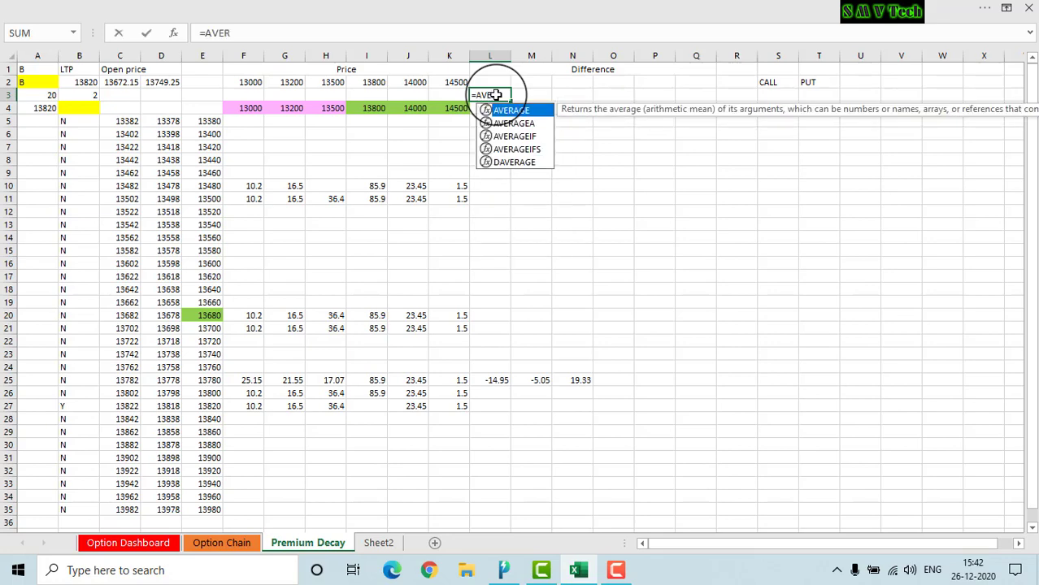
type("AGE(")
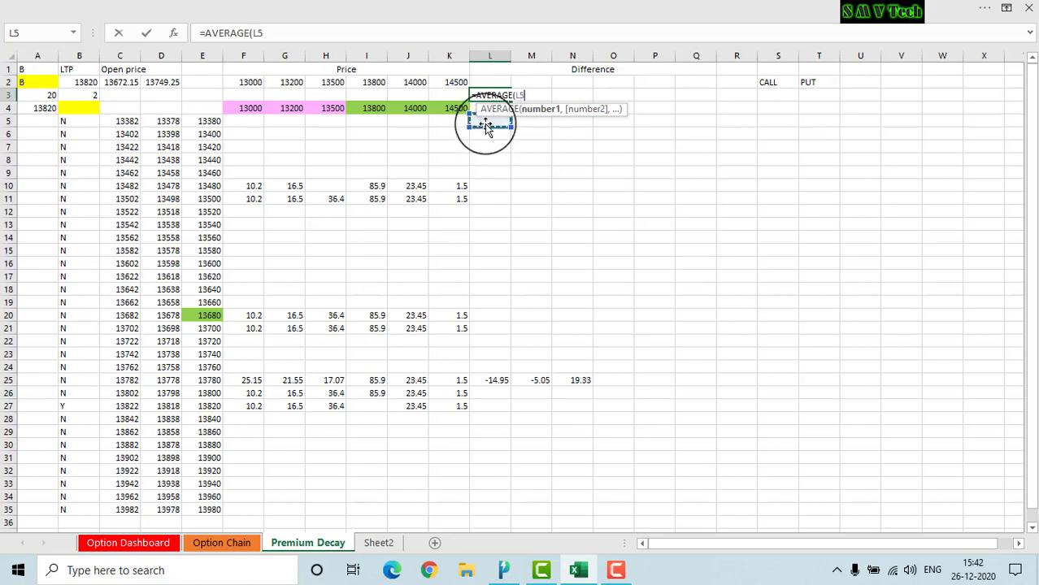
key("shift+Down")
key("shift+Down")
key("shift+Down")
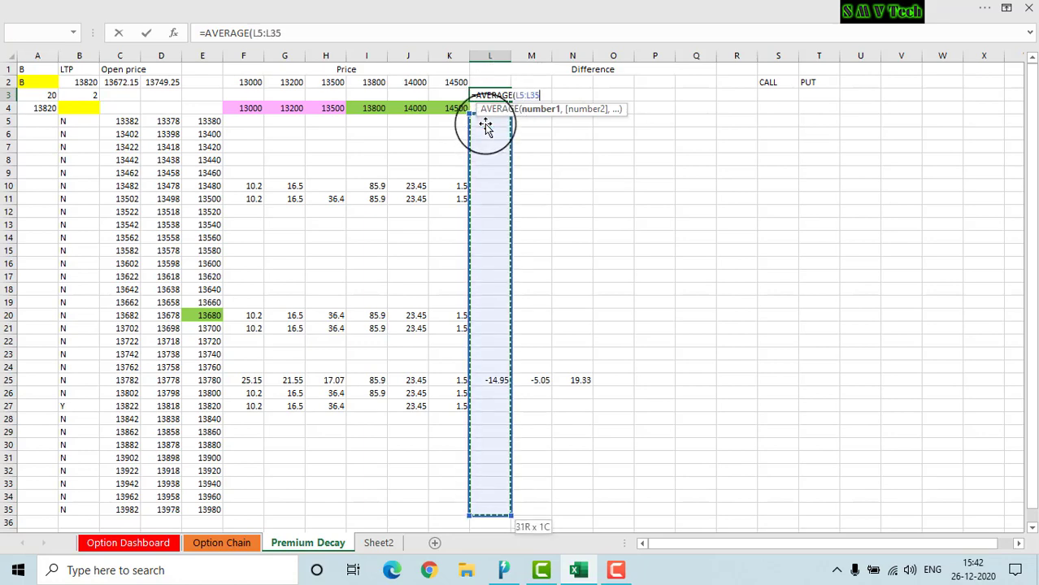
key("Return")
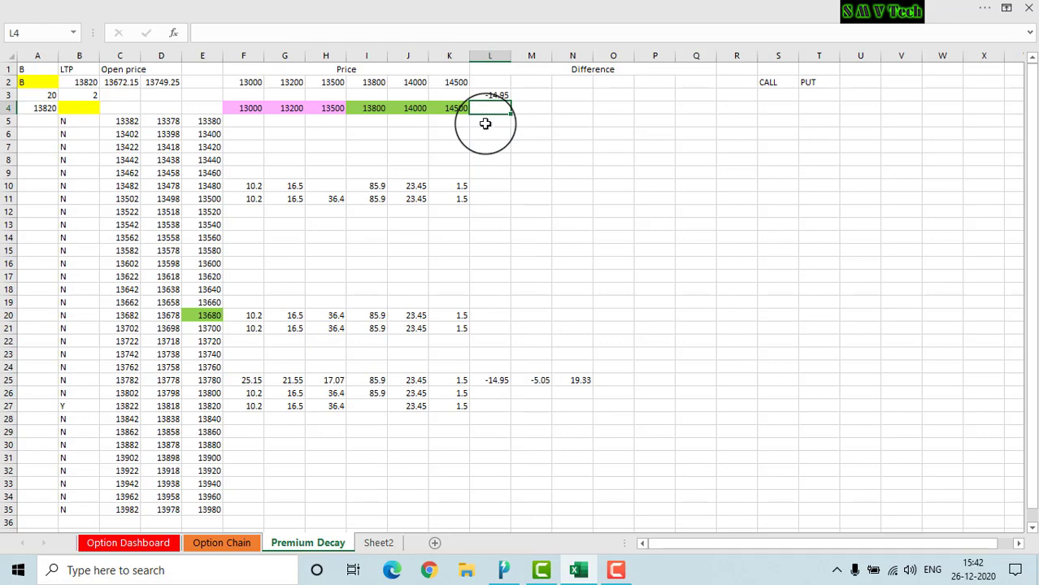
left_click(523, 95)
left_click(503, 98)
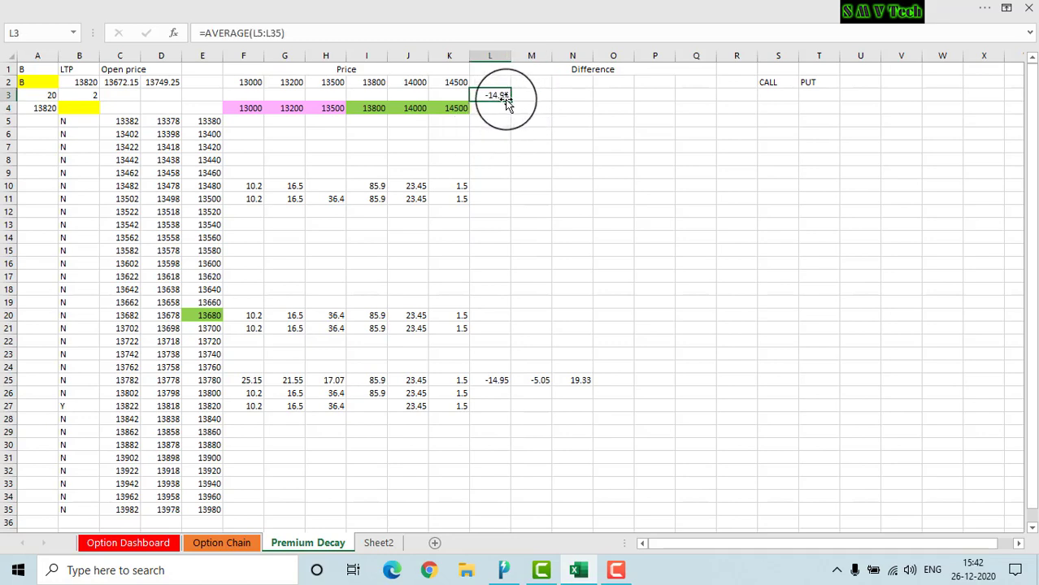
left_click_drag(511, 98, 758, 91)
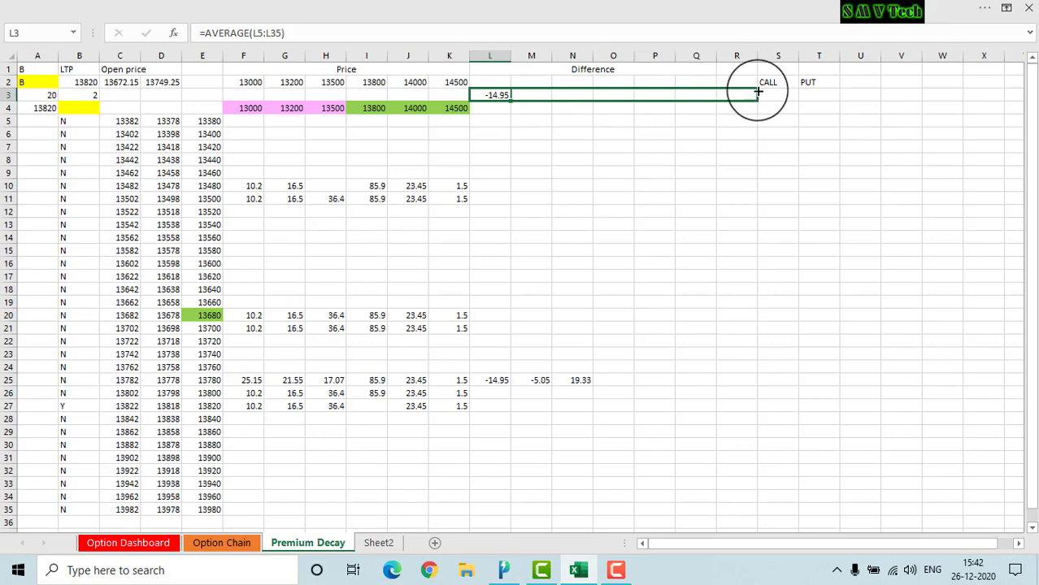
left_click_drag(758, 92, 708, 95)
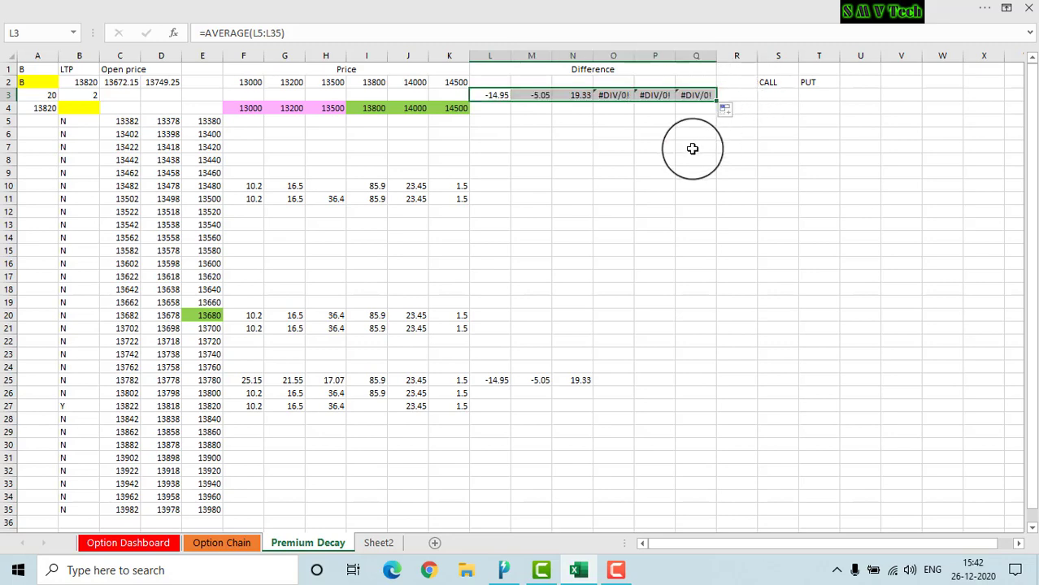
Step: Wrap the L3 average as =IFERROR(AVERAGE(L5:L35),"") and copy it across L3:Q3
left_click(495, 94)
left_click(205, 33)
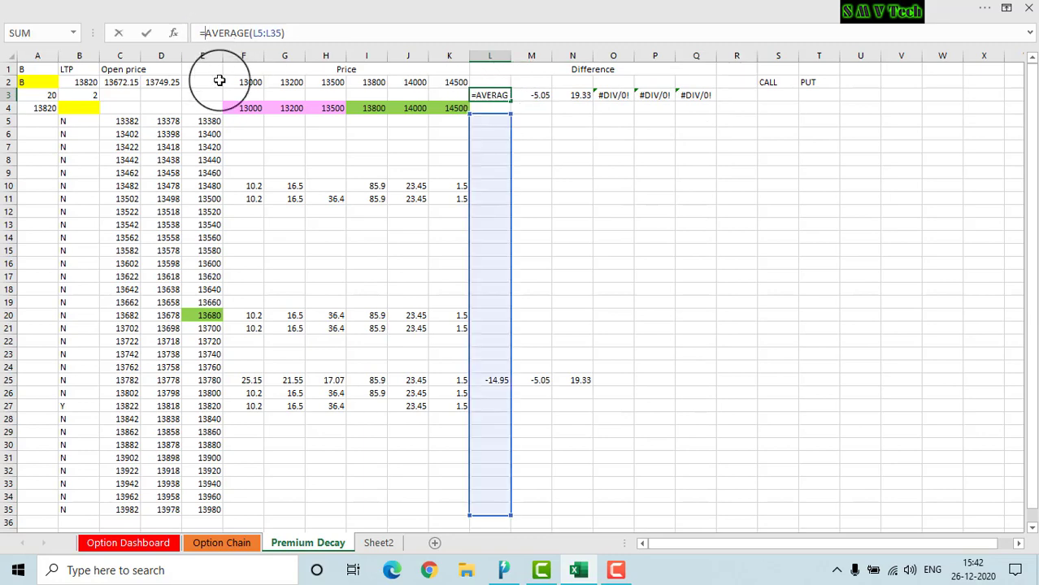
type("IF")
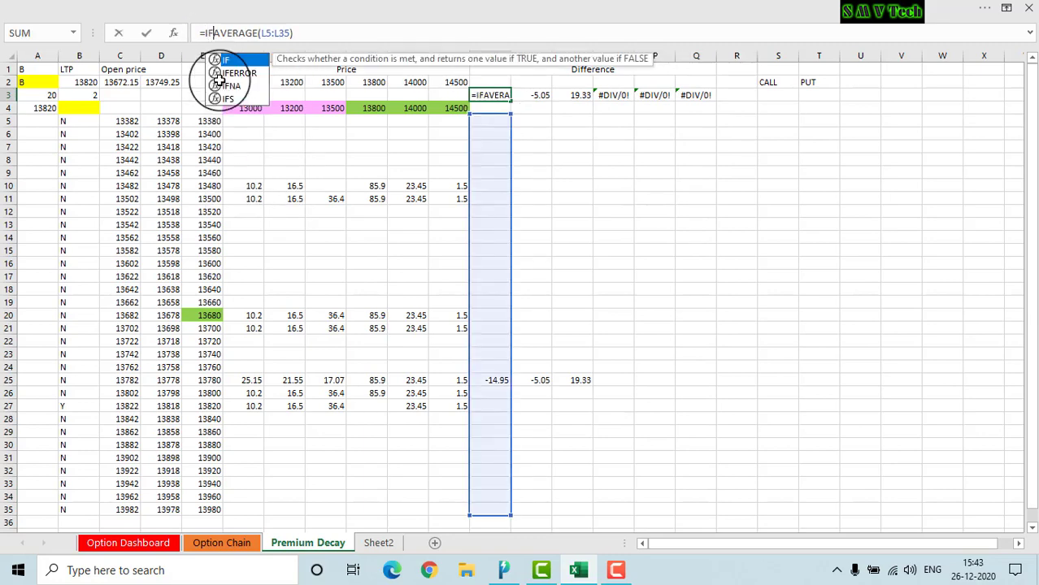
type("ERROR")
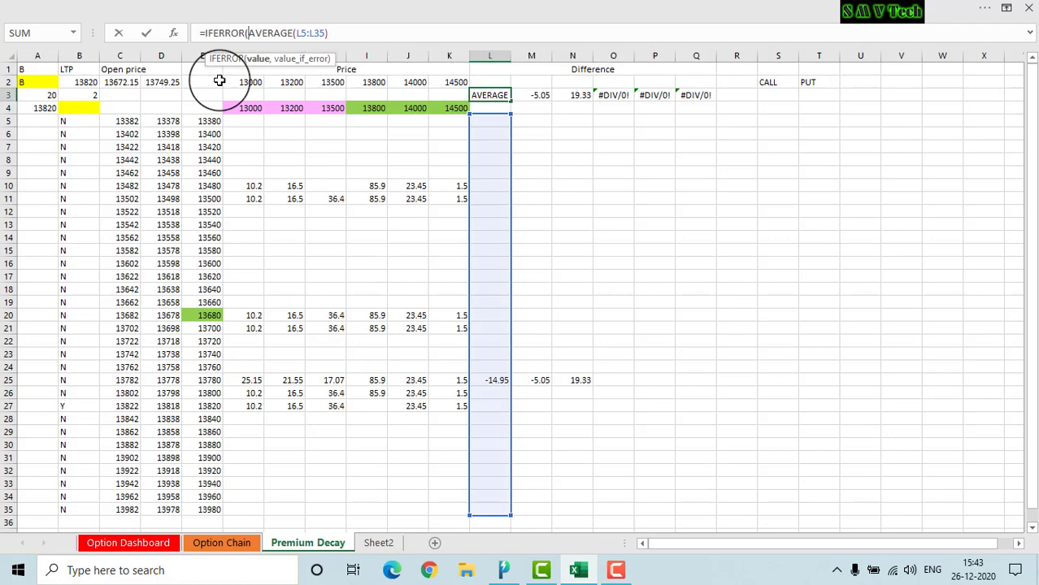
type("(")
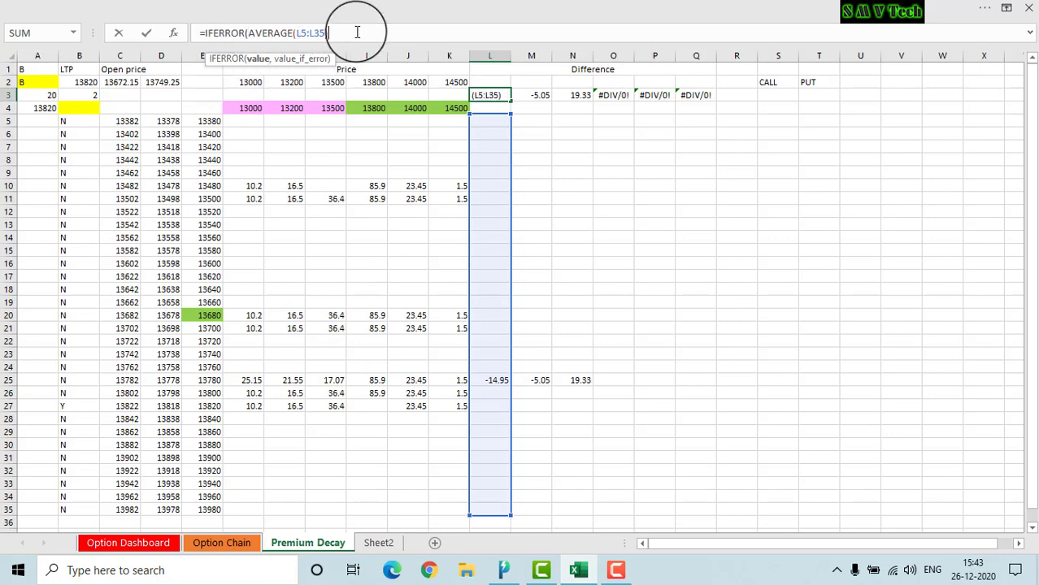
type("\")")
key("Return")
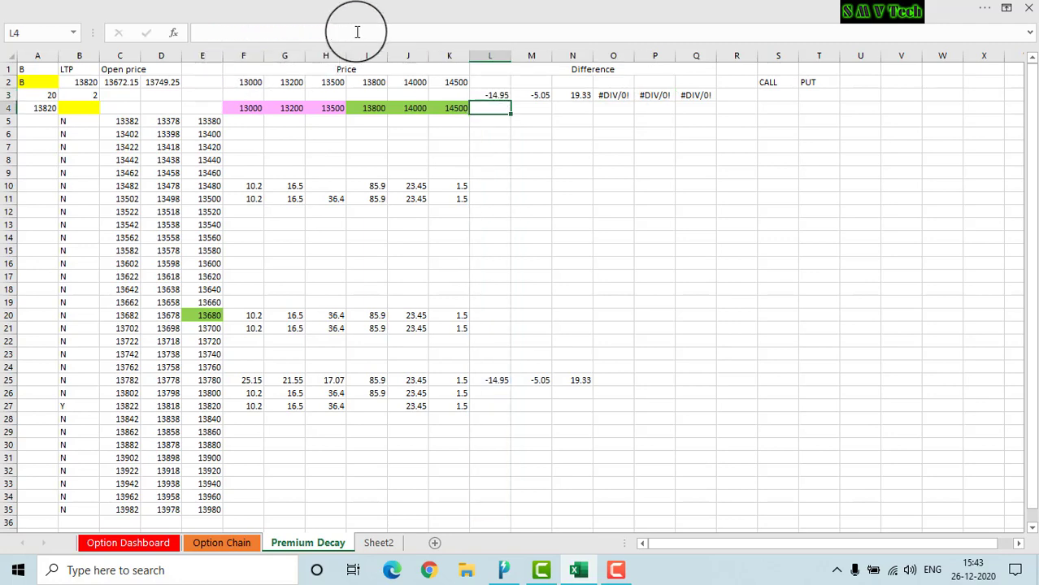
left_click(495, 96)
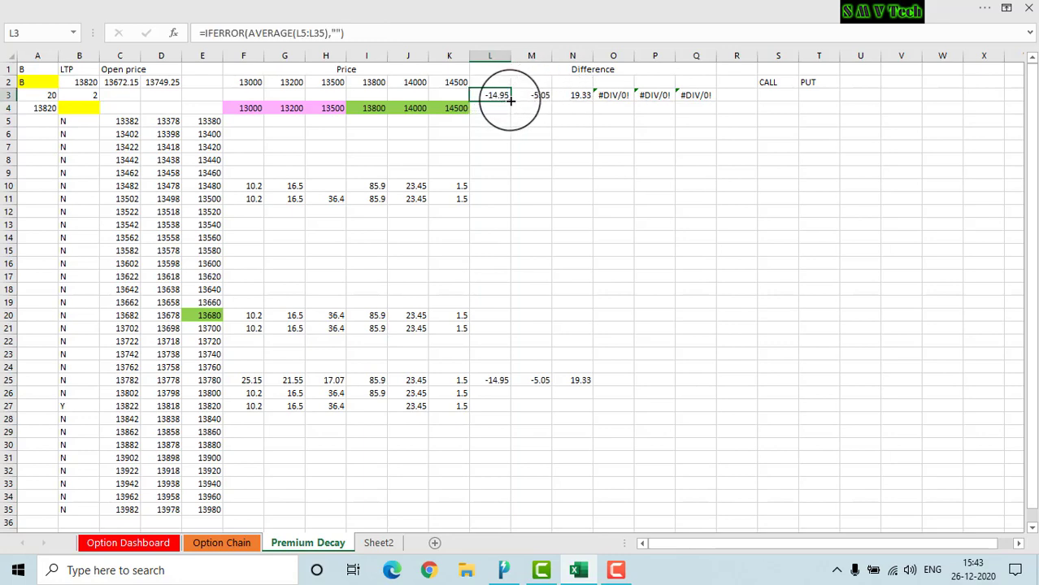
left_click_drag(510, 101, 701, 98)
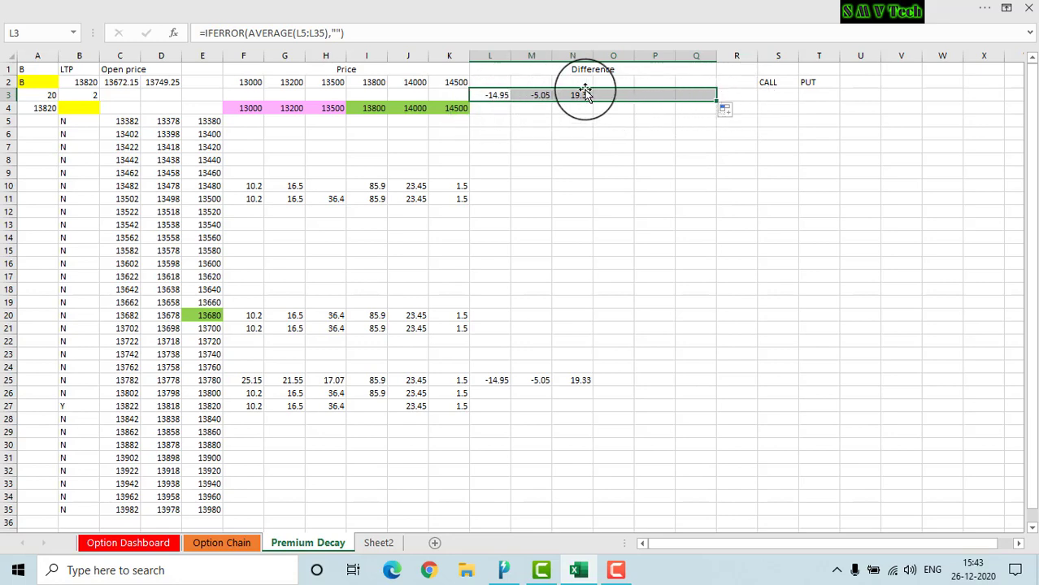
Step: Start an IFERROR(AVERAGE( formula in S3 referencing the O6:Q35 difference cells
left_click(612, 82)
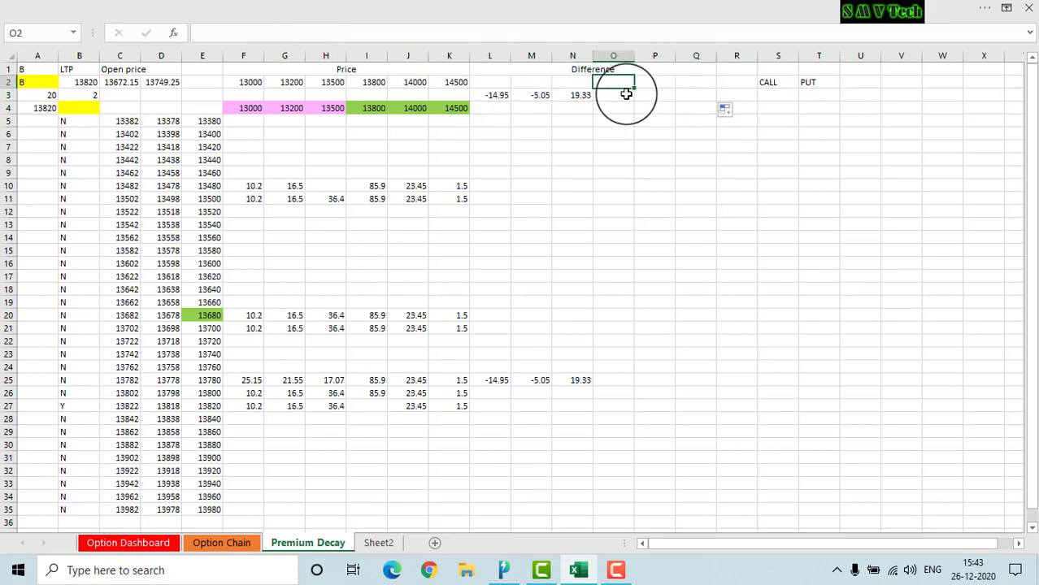
left_click(778, 95)
type("=")
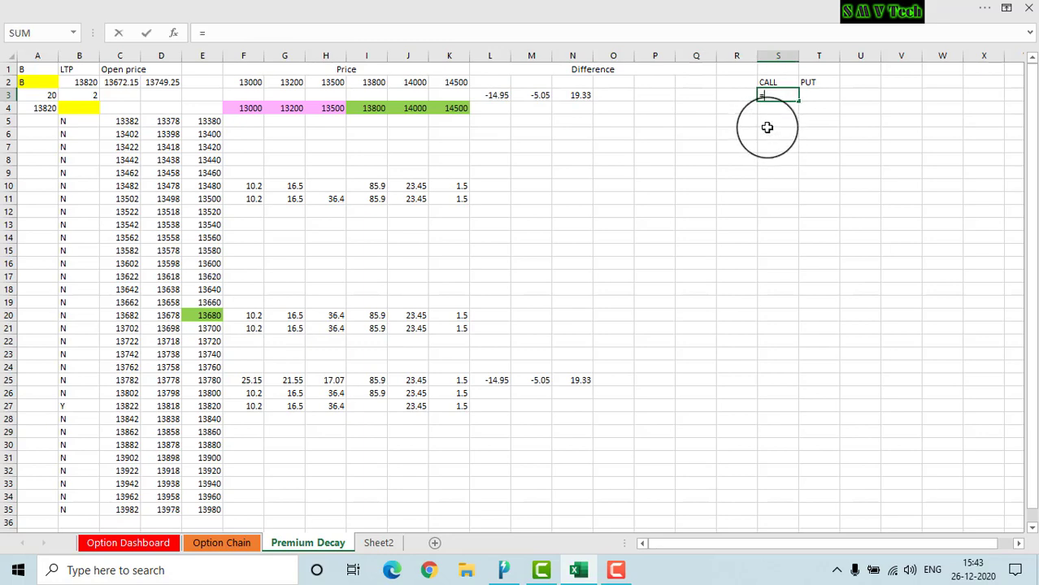
type("AVER")
key("BackSpace")
key("BackSpace")
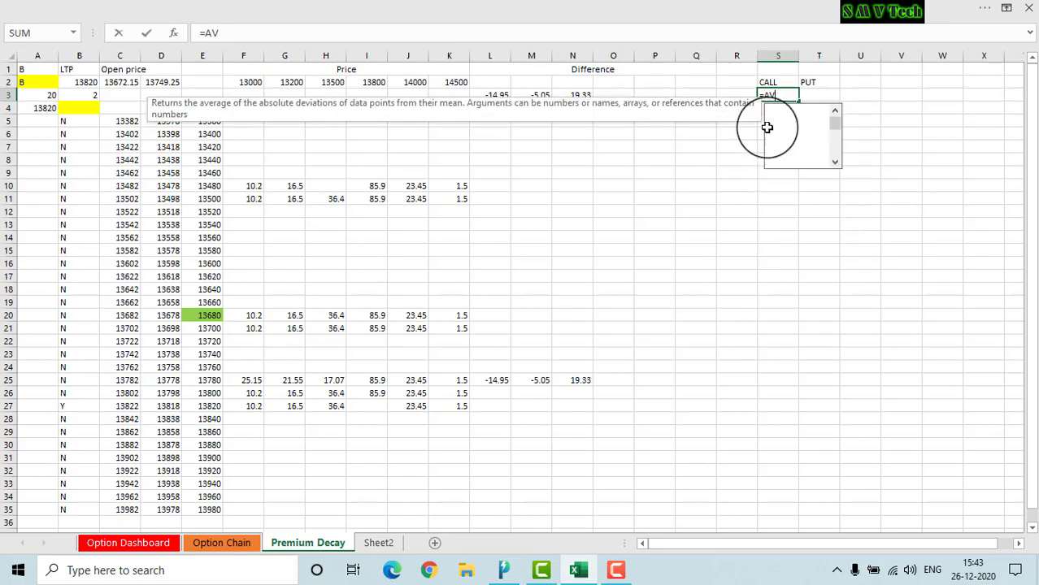
key("BackSpace")
key("BackSpace")
type("IFERR")
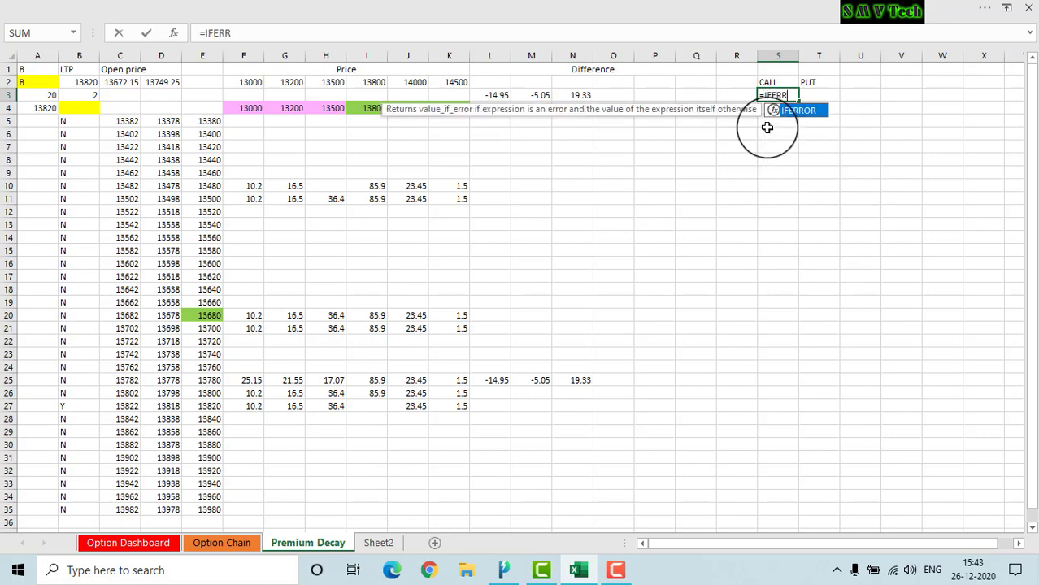
type("OR(A")
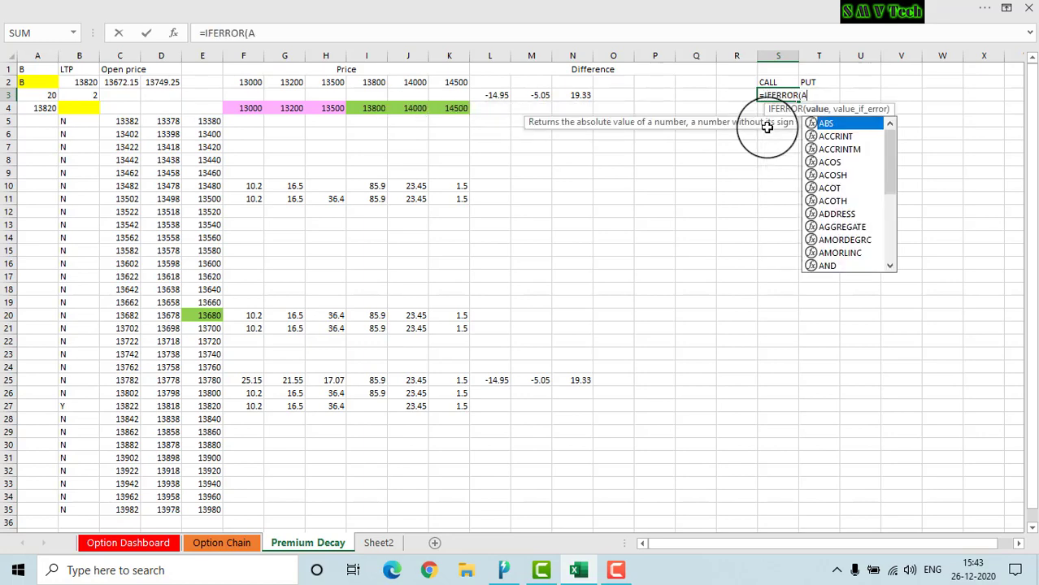
type("VERAGE")
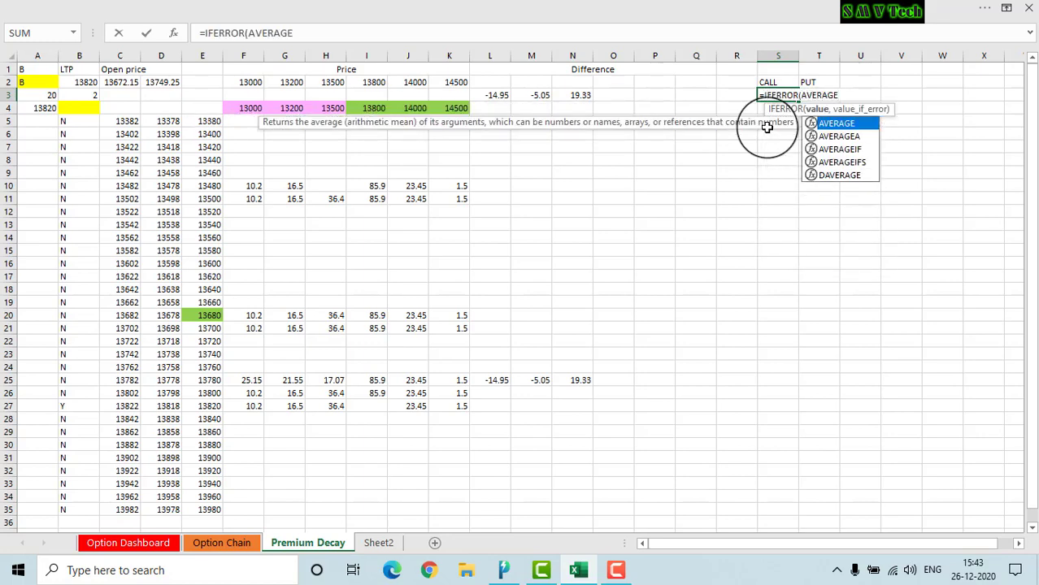
type("(")
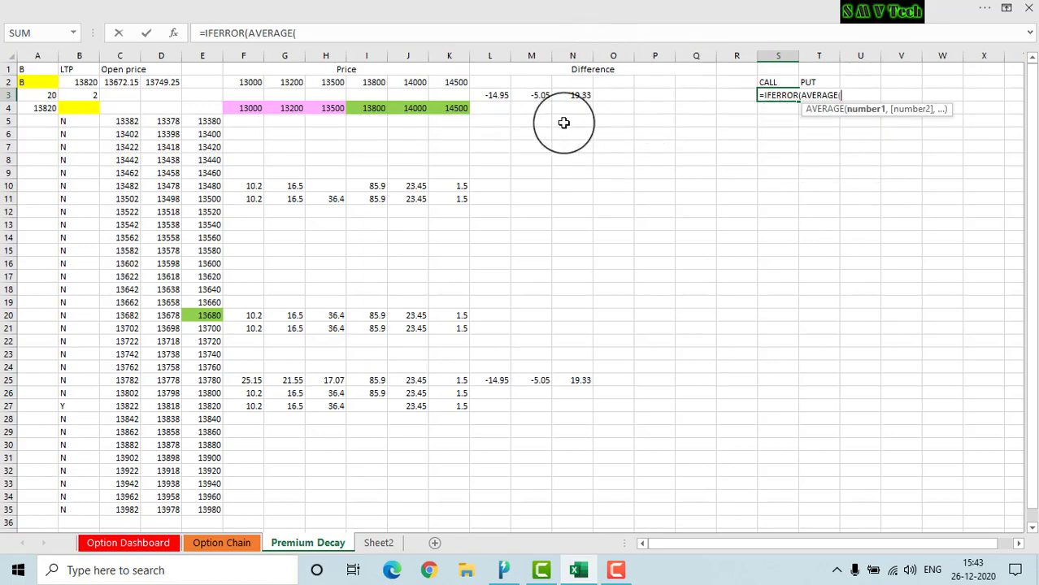
mouse_move(607, 132)
left_mouse_down()
mouse_move(701, 155)
mouse_move(689, 486)
mouse_move(686, 460)
left_mouse_up()
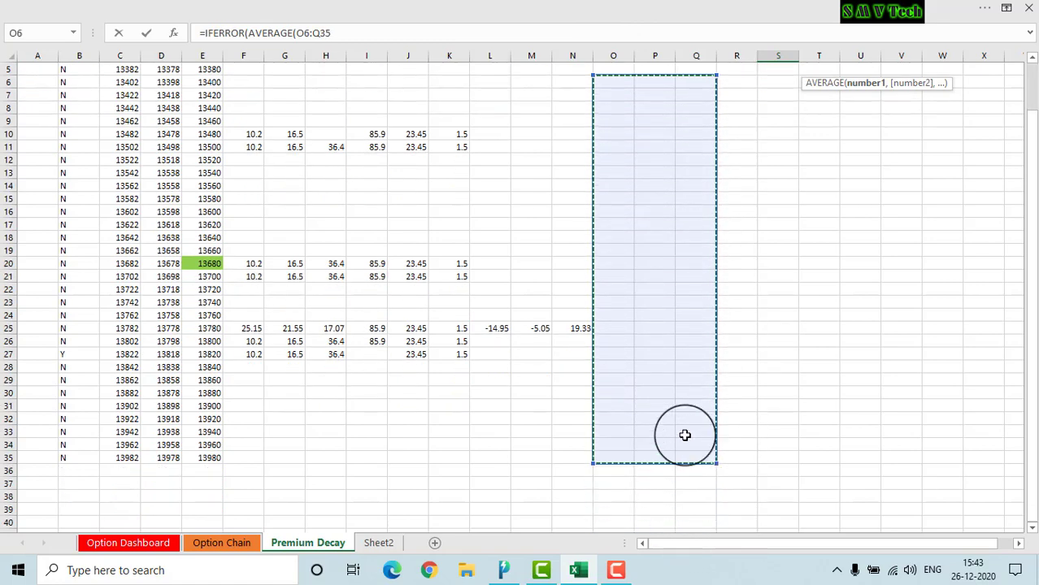
Step: Make the range absolute, add the missing parenthesis, and commit =IFERROR(AVERAGE($O$6:$Q$35),"") in S3
key("F4")
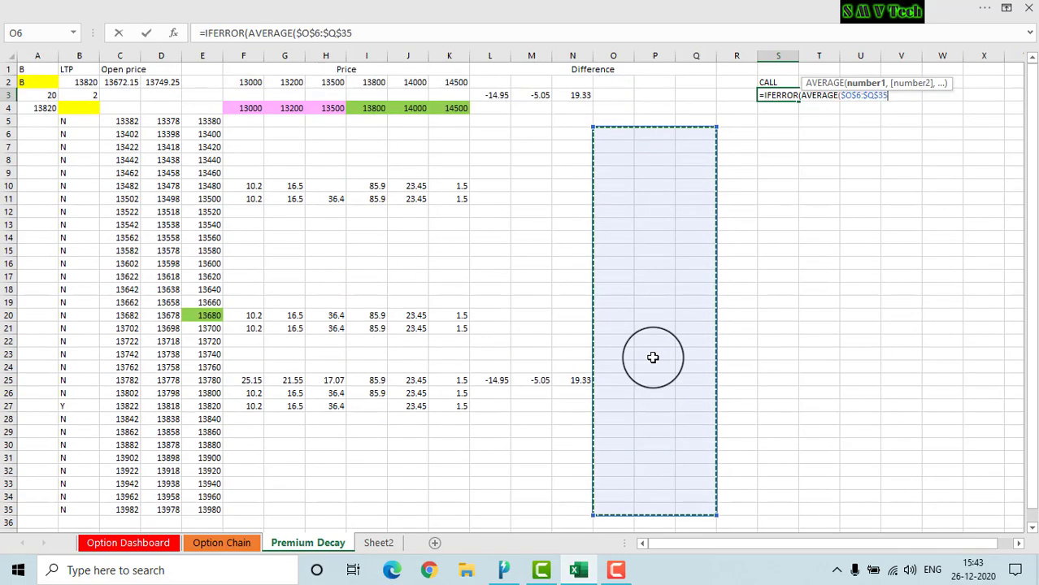
type(")")
key("Return")
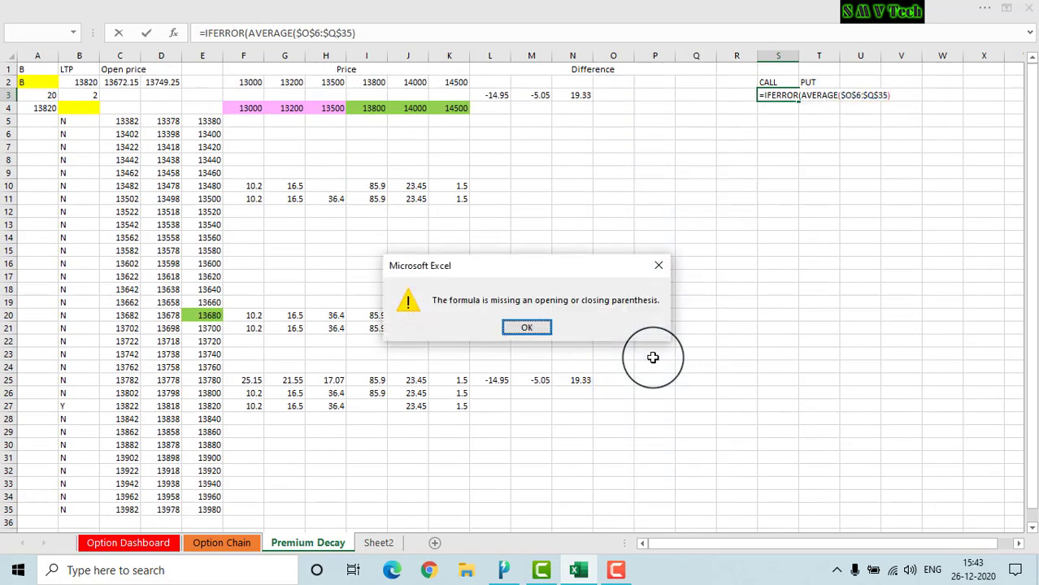
key("Return")
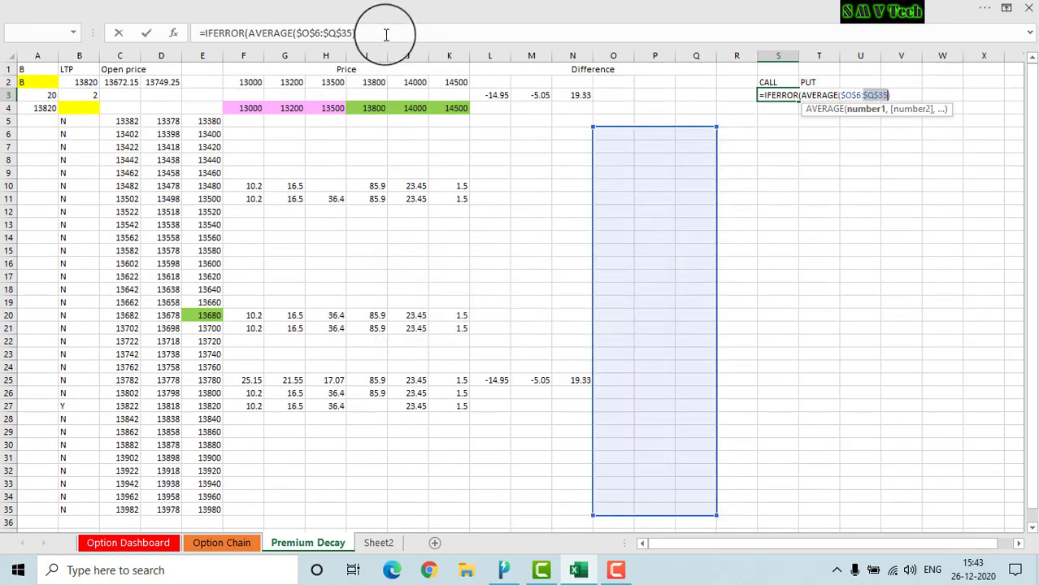
left_click(379, 31)
type(",\"")
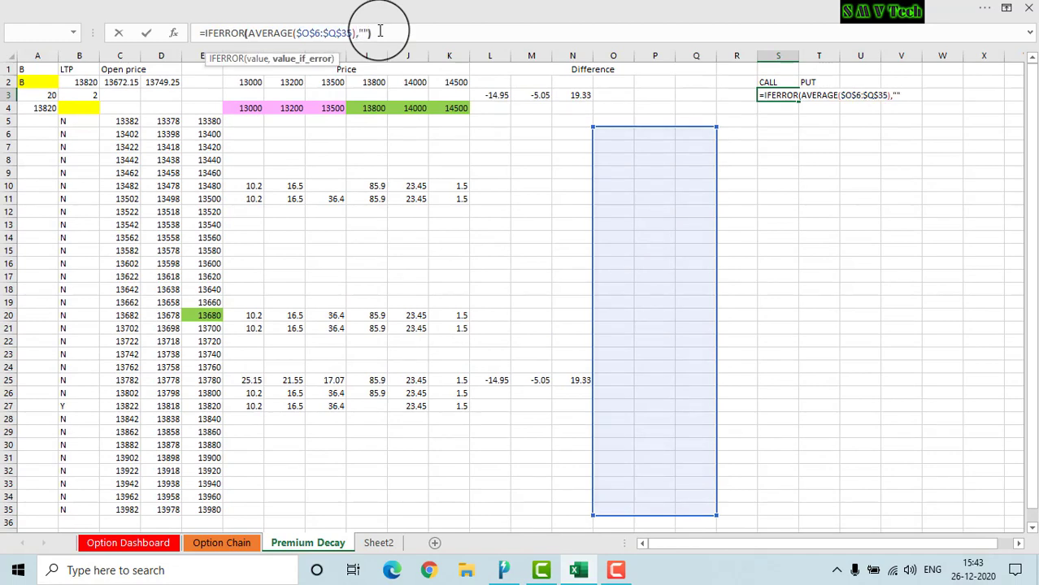
type(")")
key("Return")
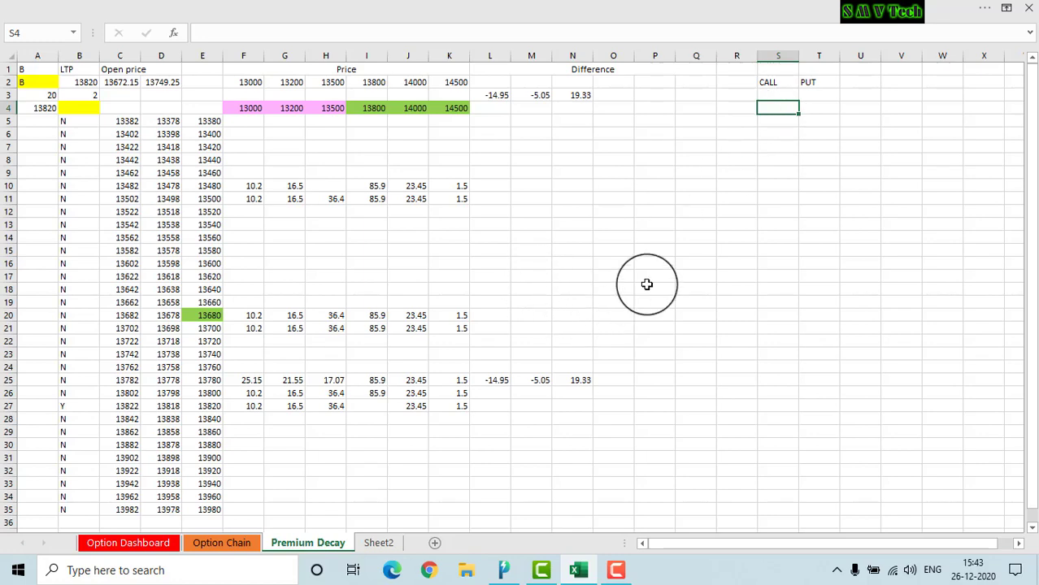
left_click(811, 94)
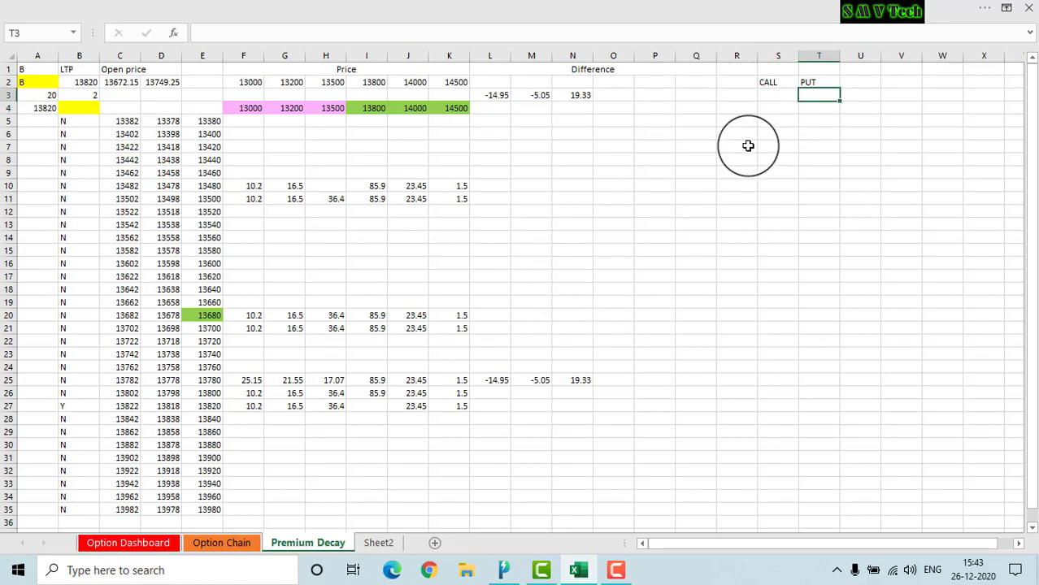
Step: Enter =IFERROR(AVERAGE($L$5:$N$35),"") in T3 under PUT
type("=IFERRO")
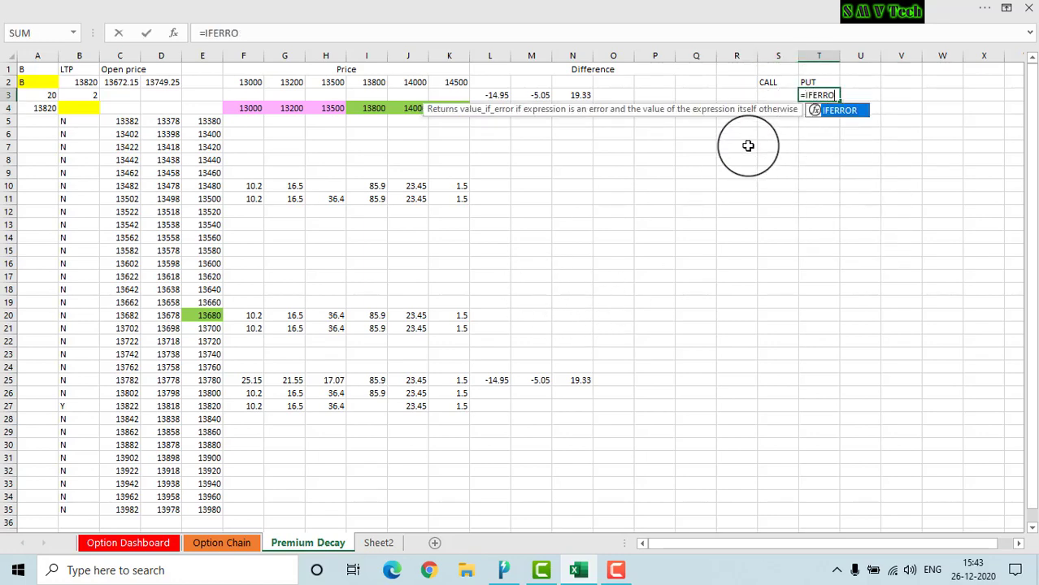
type("R)(")
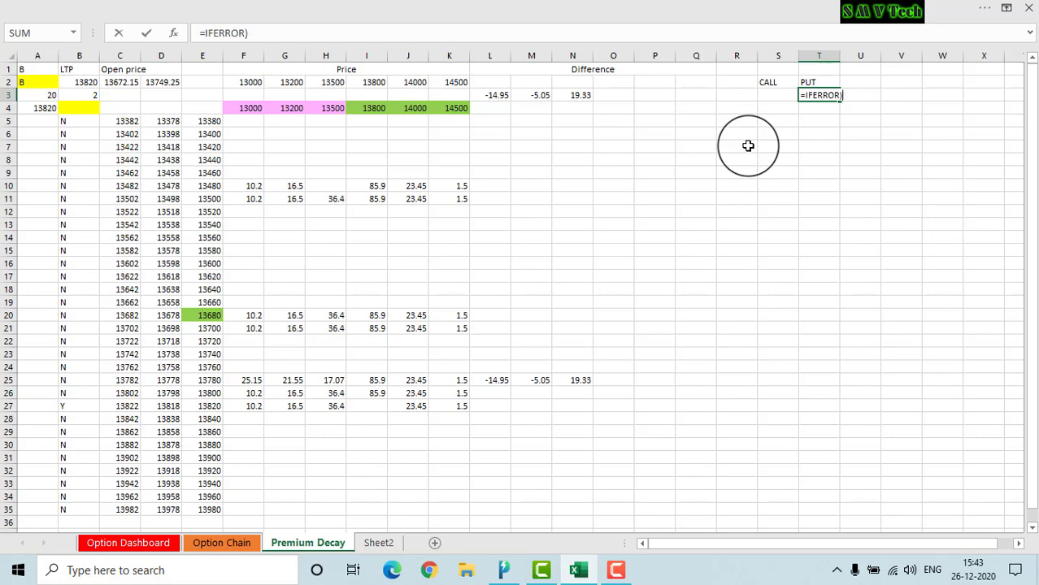
key("BackSpace")
type("(")
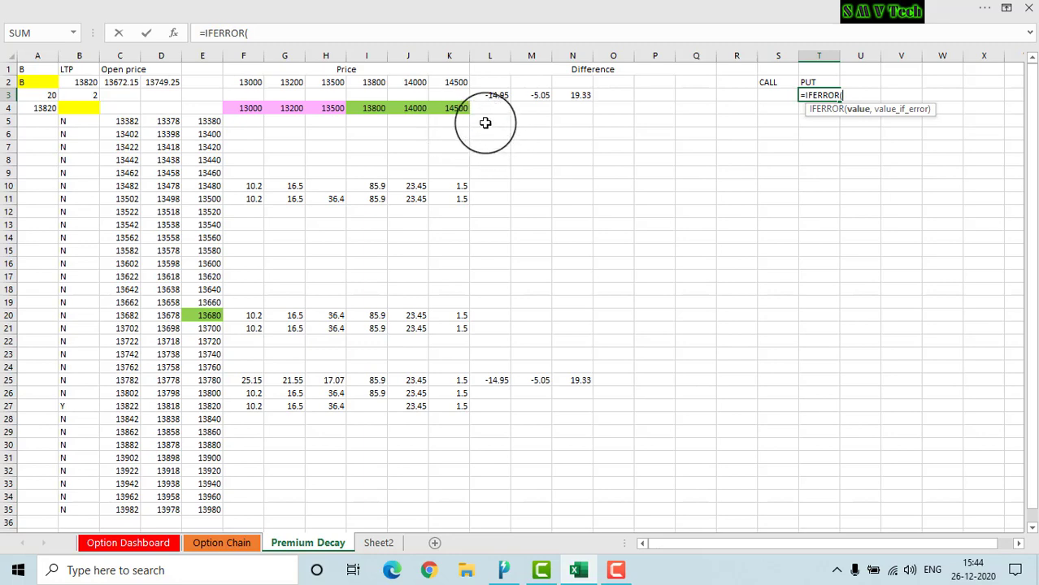
left_click_drag(484, 122, 543, 569)
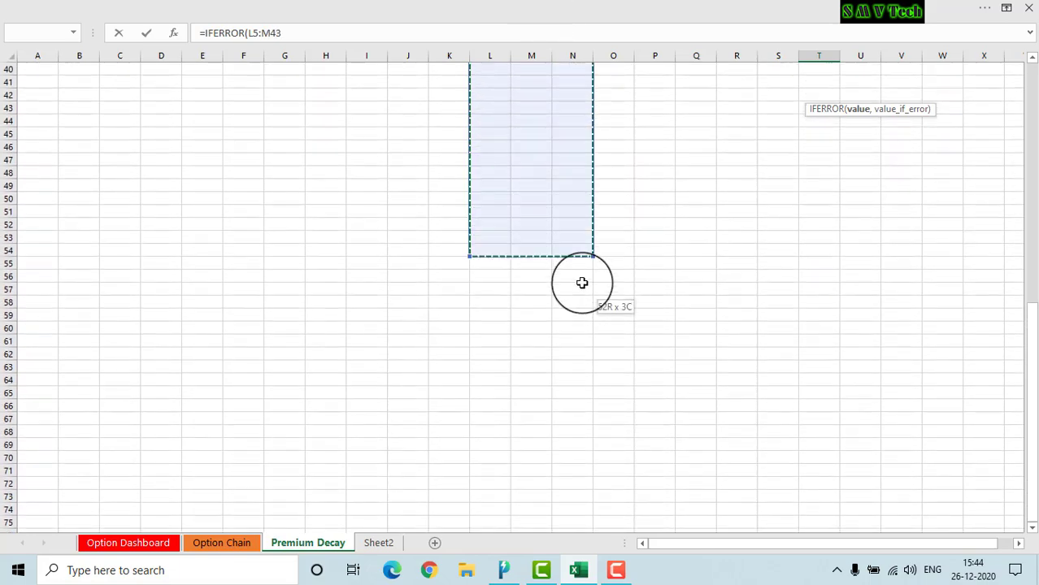
mouse_move(543, 569)
left_mouse_down()
mouse_move(580, 1)
mouse_move(578, 86)
left_mouse_up()
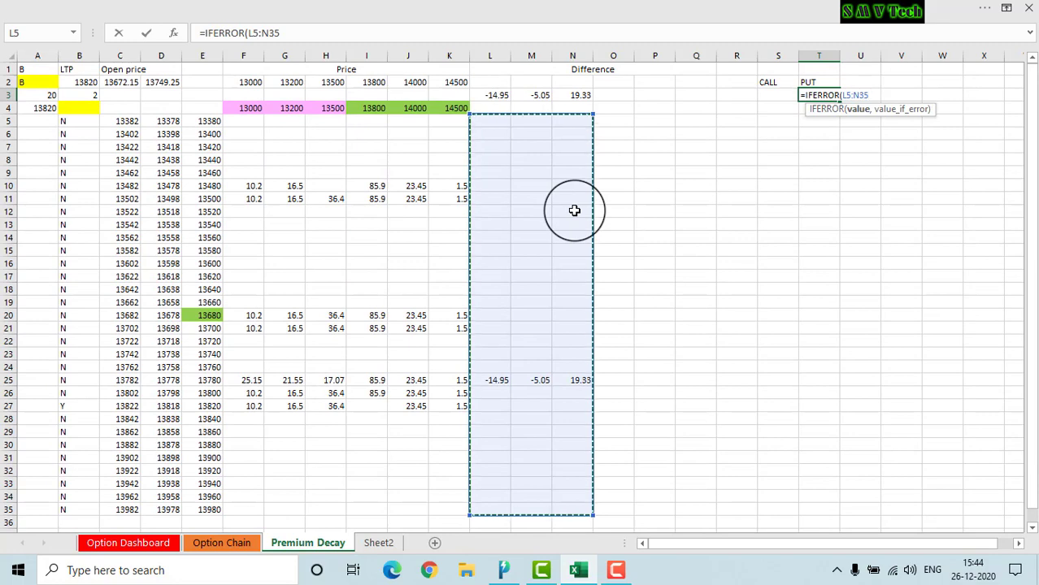
key("F4")
type("),\"\")")
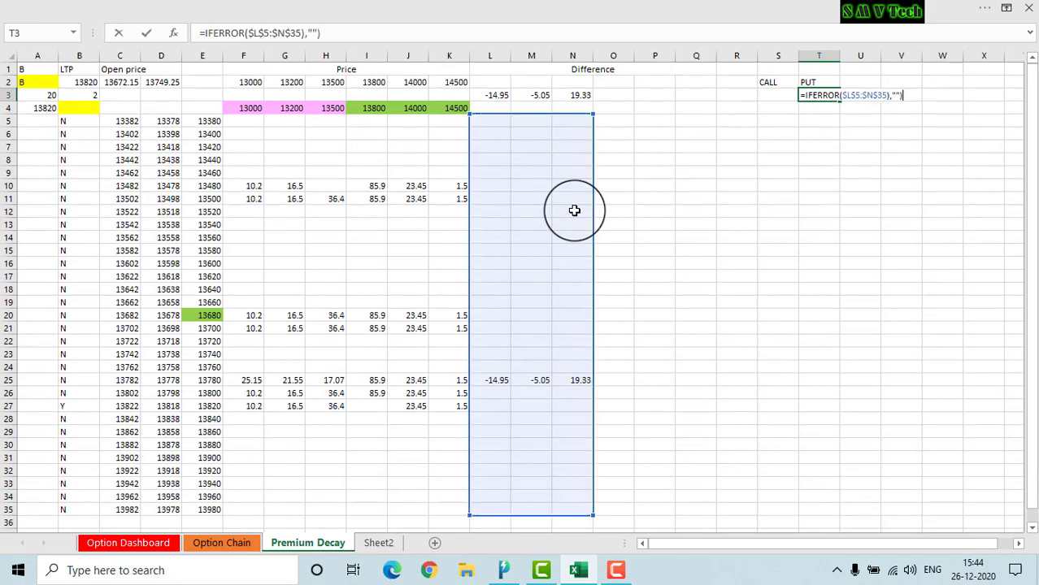
key("Return")
key("Return")
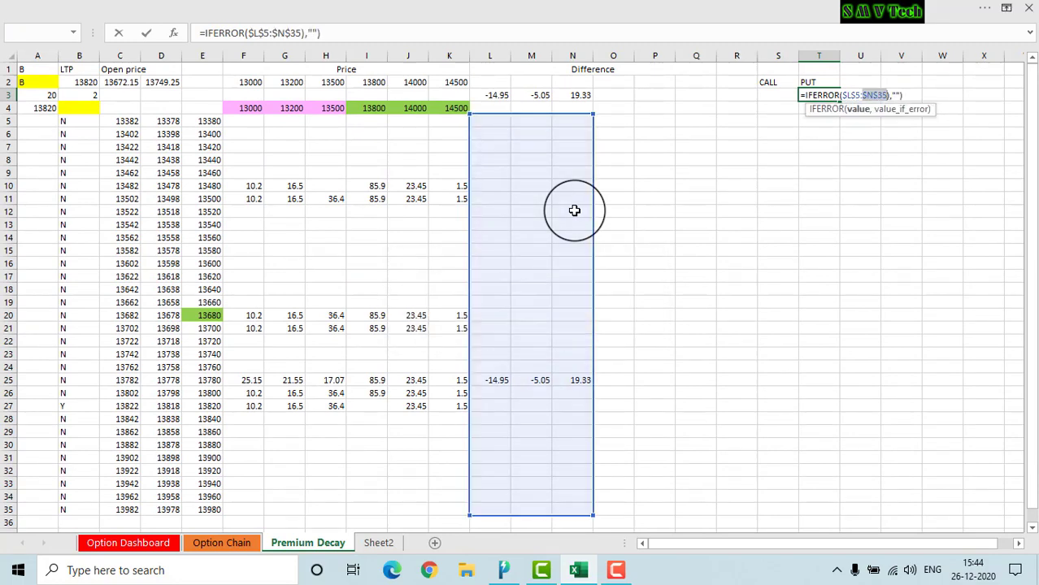
left_click(846, 95)
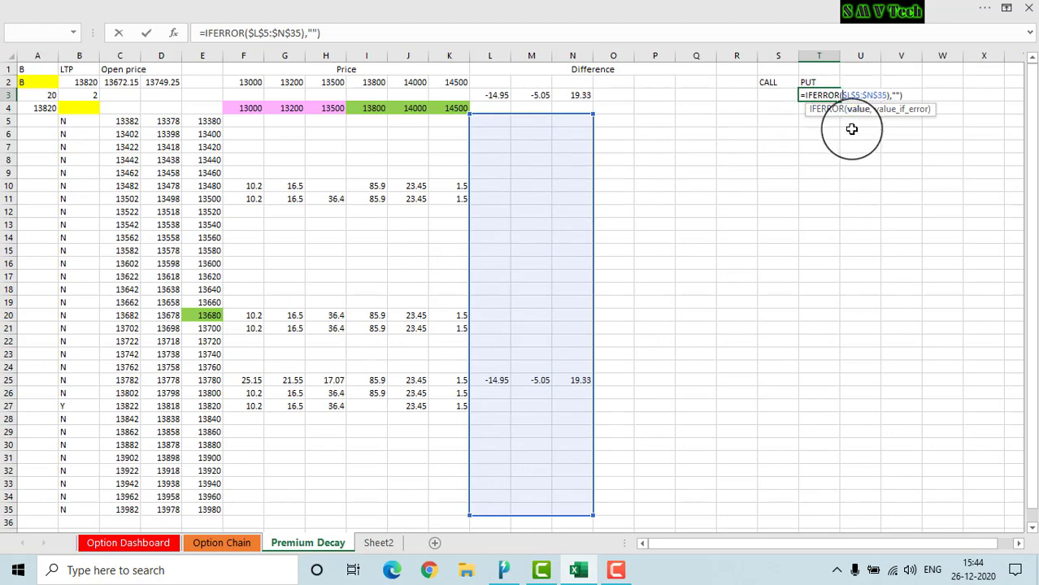
type("AVERAGE")
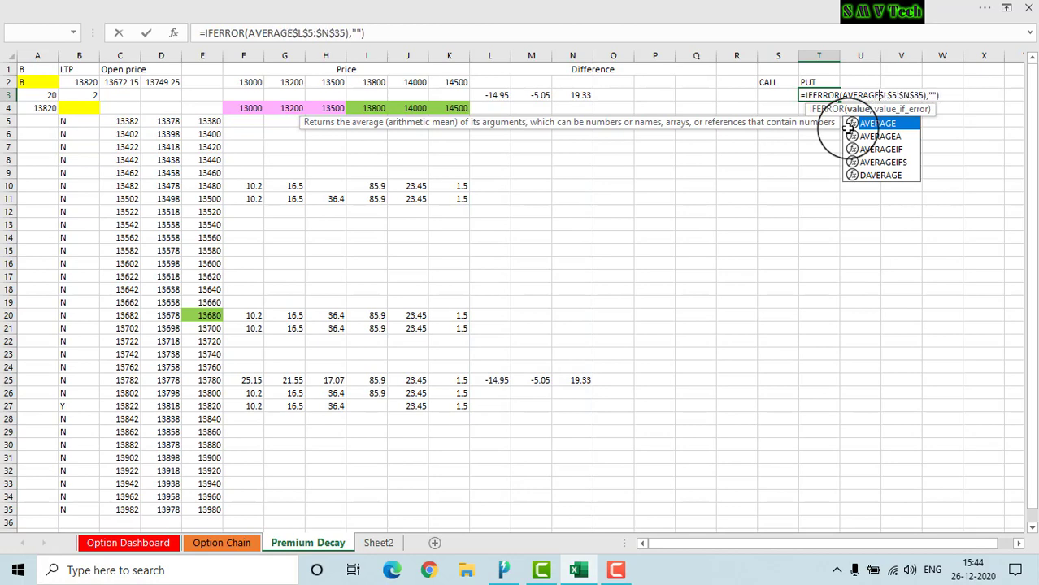
type("(")
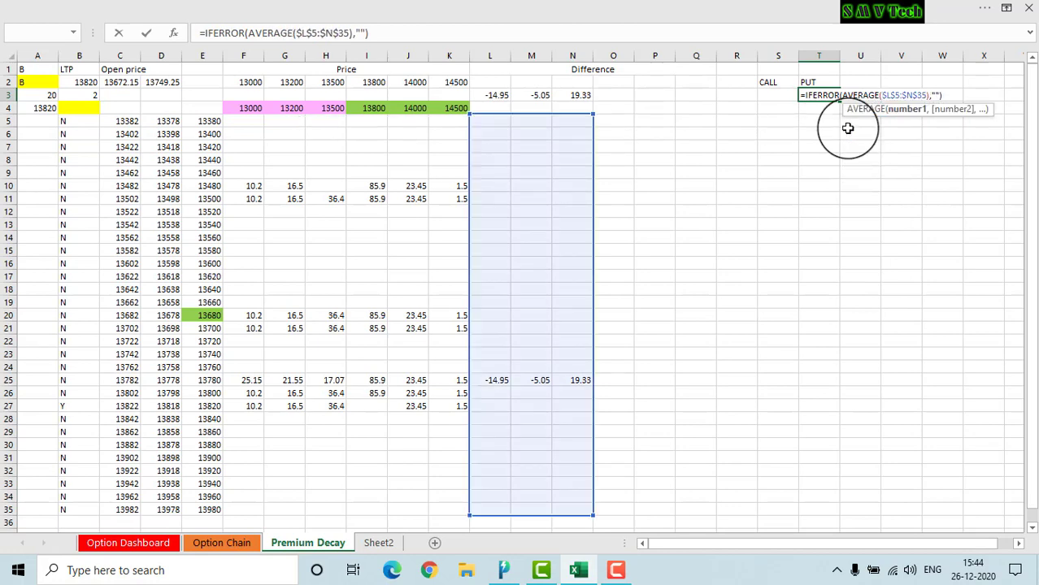
key("Return")
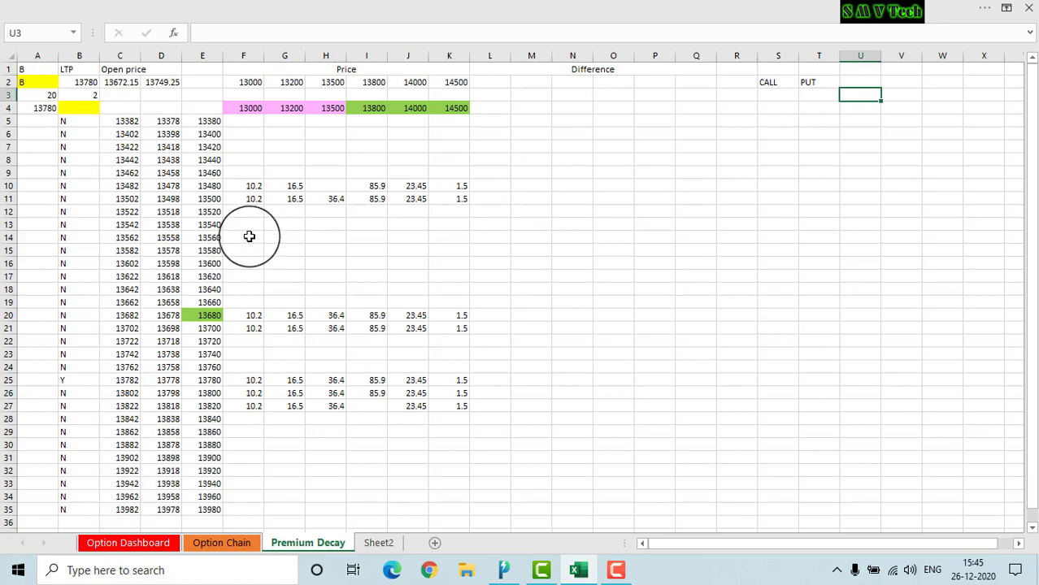
Step: Enter test prices 33 and 38 in F14/F13, and 35 and 30 in I14/I13
left_click(249, 237)
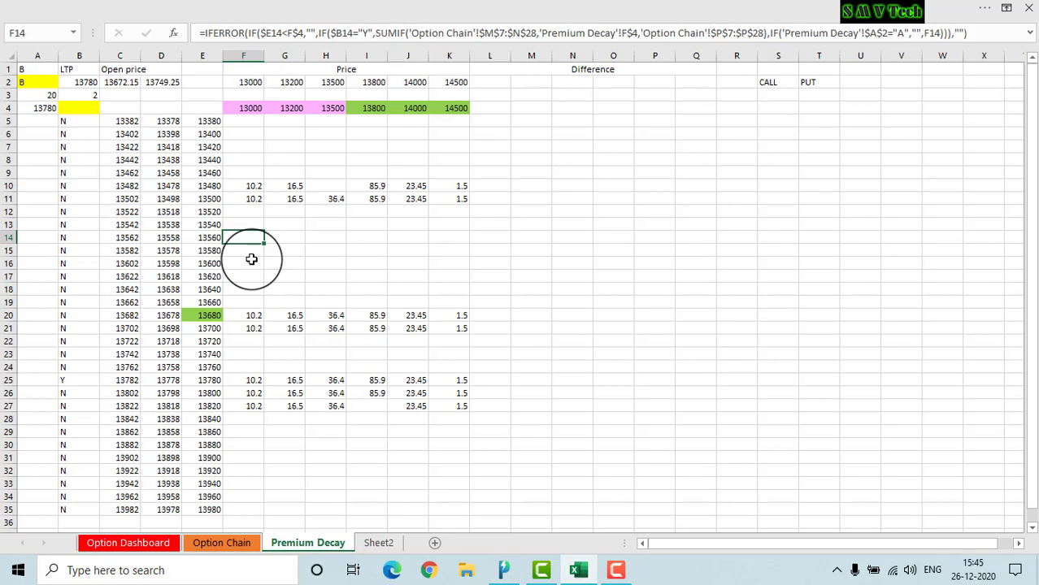
key("Return")
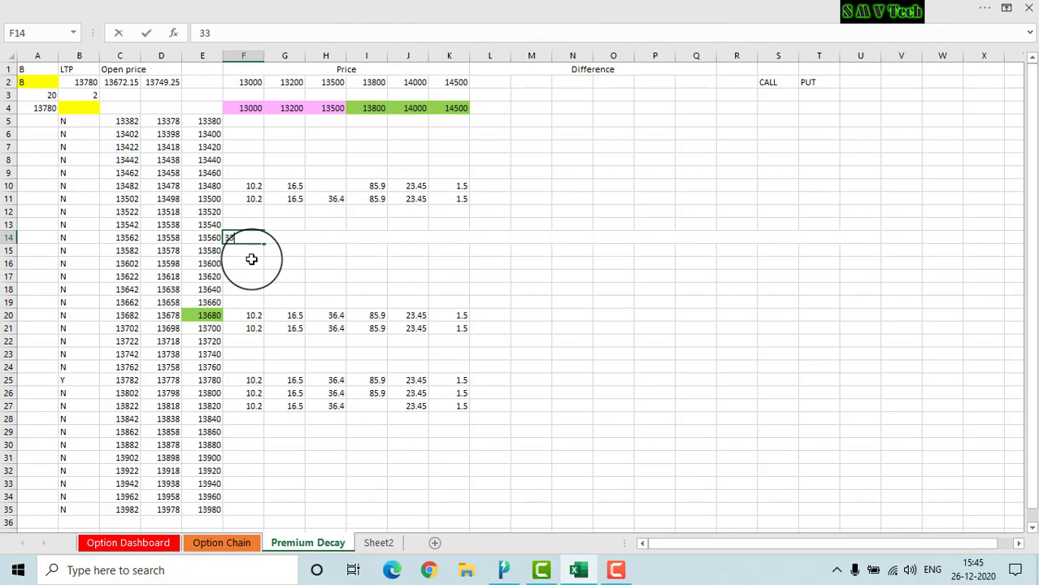
left_click(251, 223)
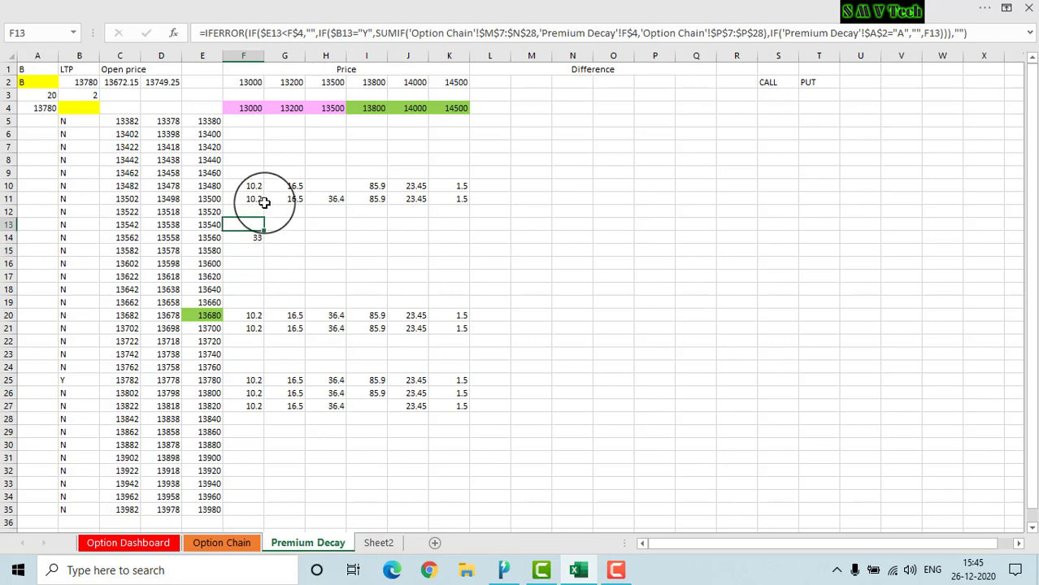
type("38")
key("Return")
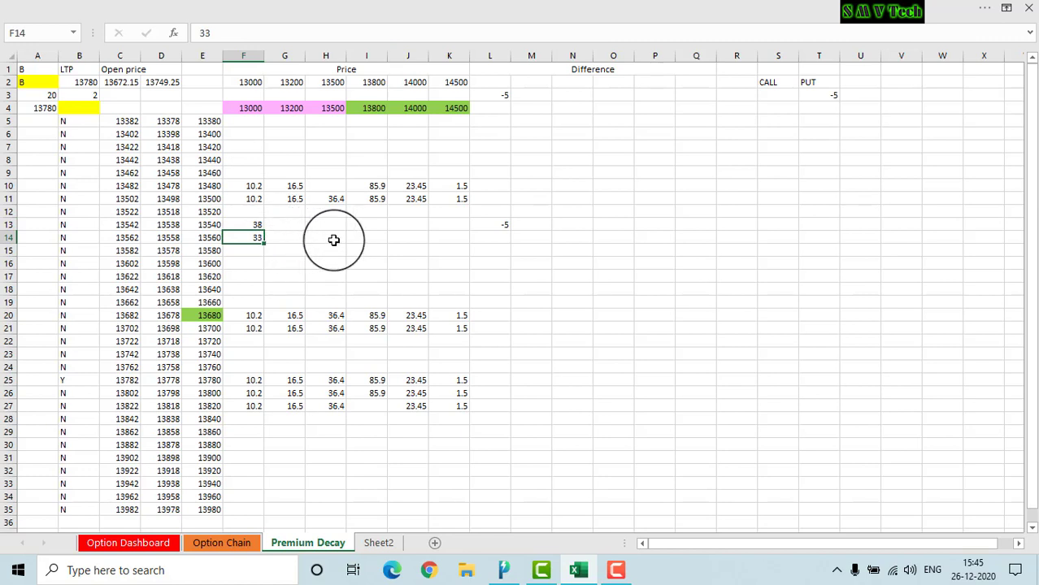
left_click(361, 239)
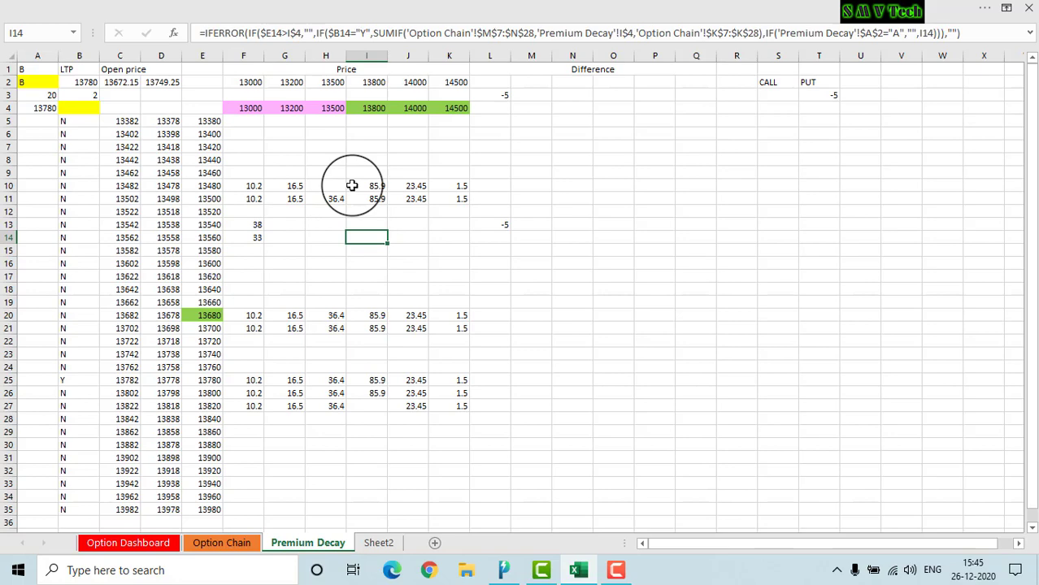
type("35")
key("Return")
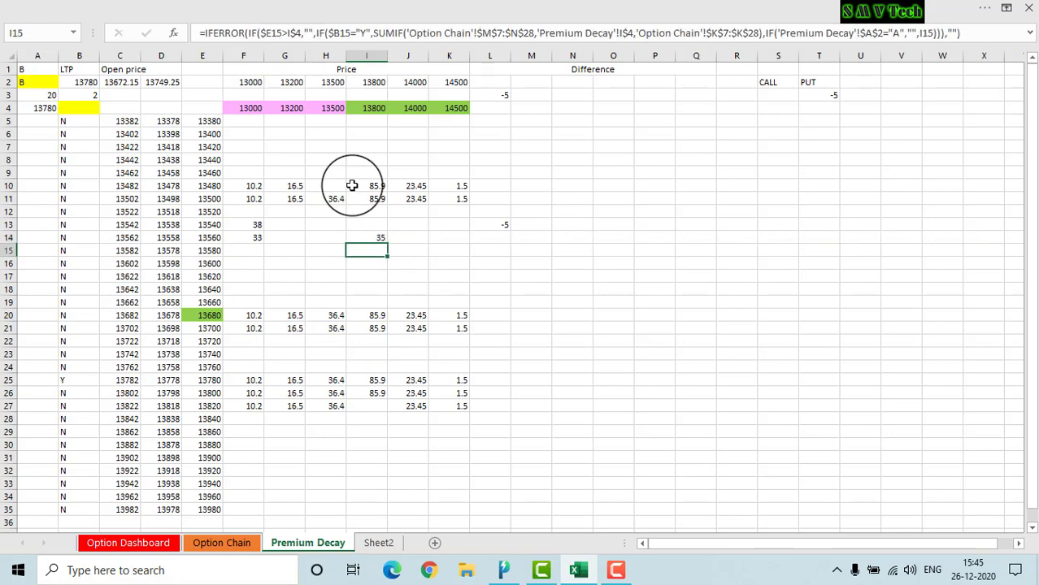
double_click(369, 224)
type("30")
key("Return")
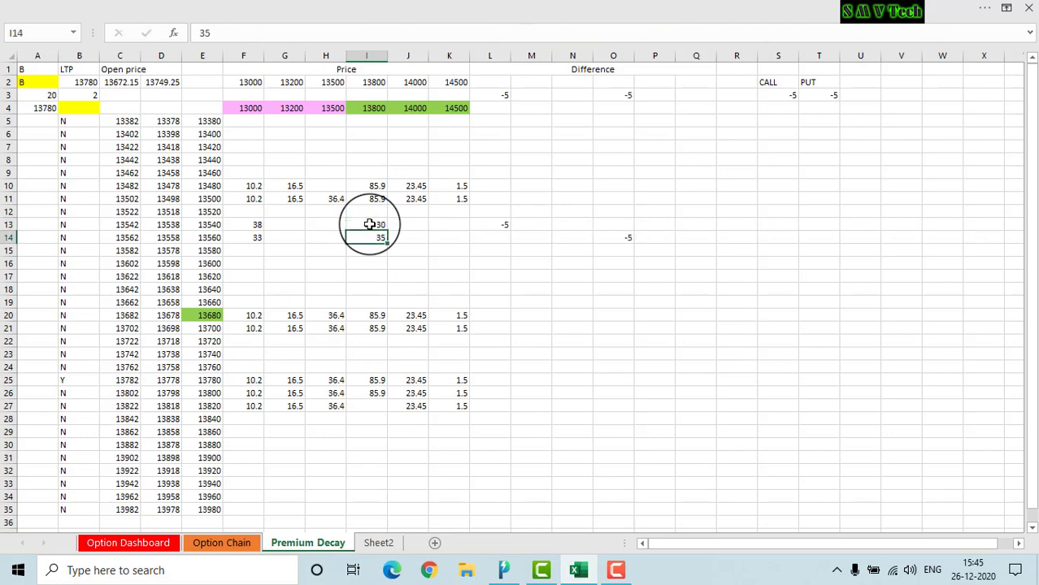
Step: Enter test prices 50 and 56 in G14/G13, then 44 in J13 and 50 in J14
left_click(280, 237)
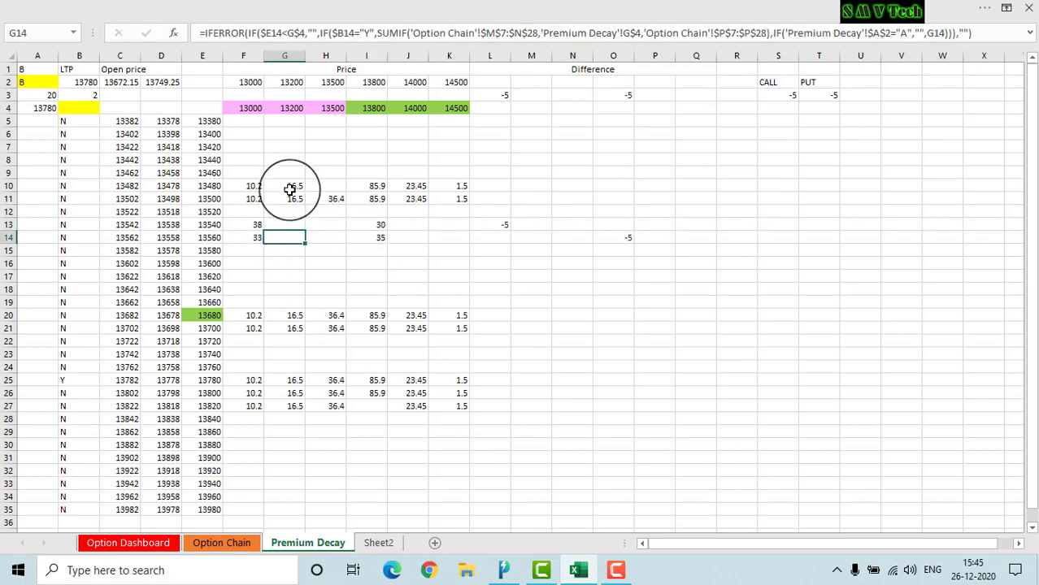
type("50")
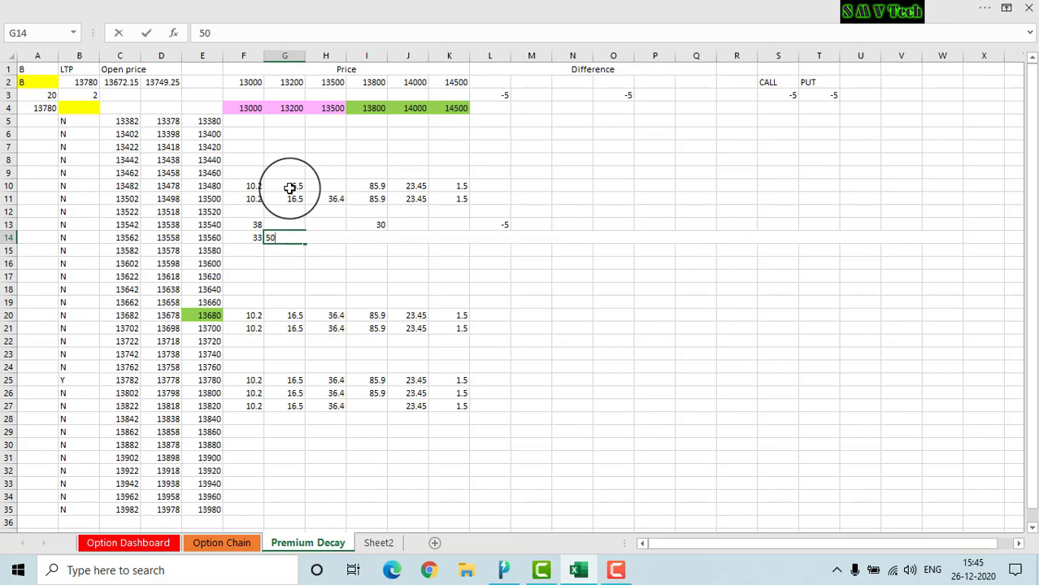
key("Return")
left_click(286, 222)
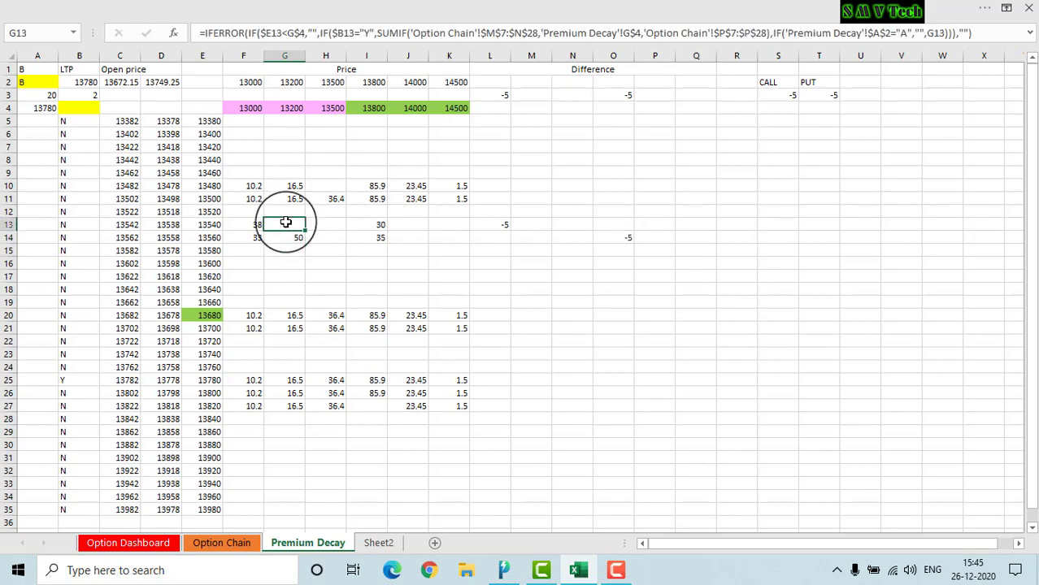
type("56")
key("Return")
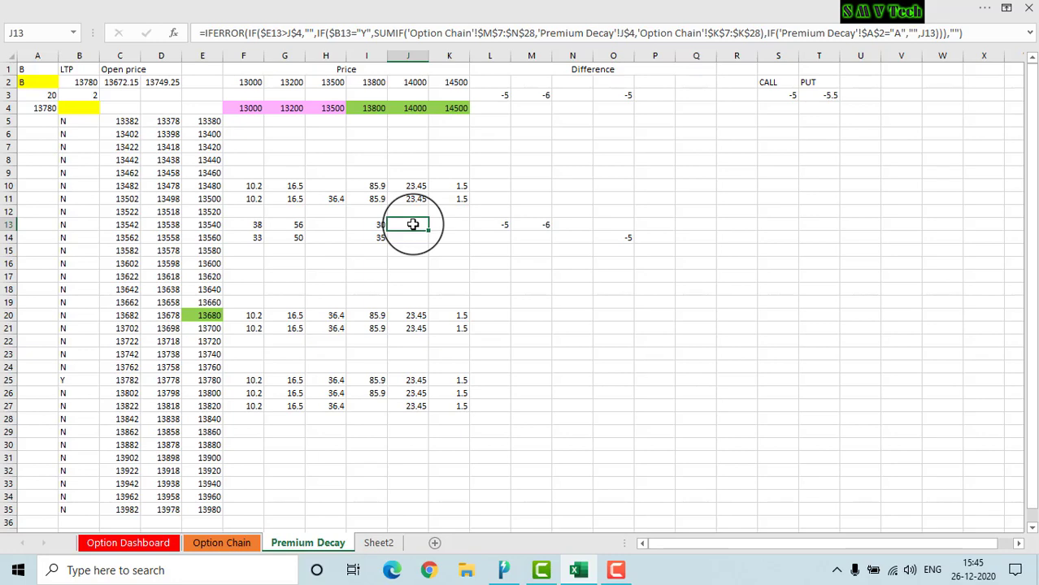
type("44")
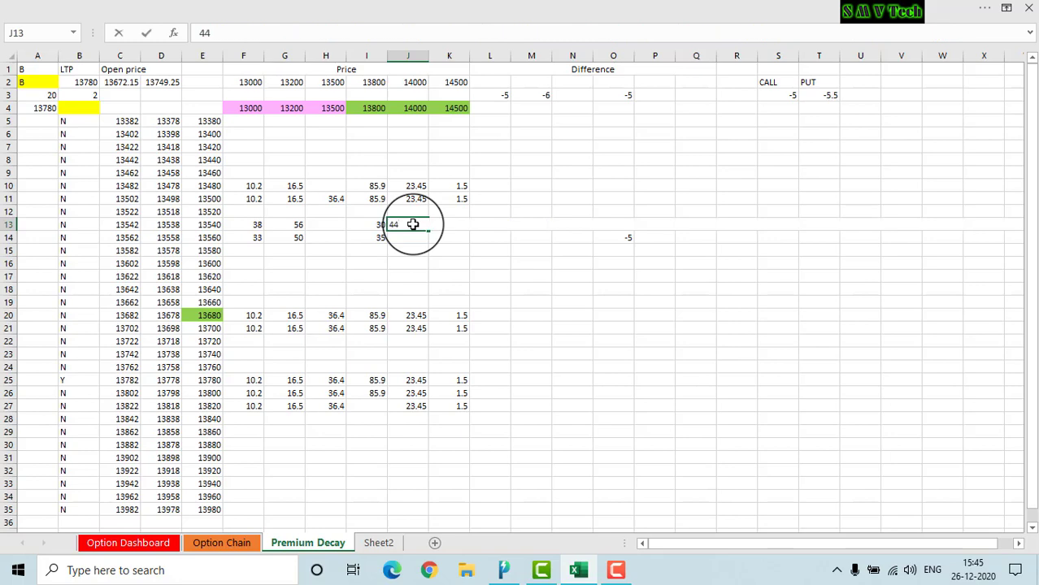
key("Return")
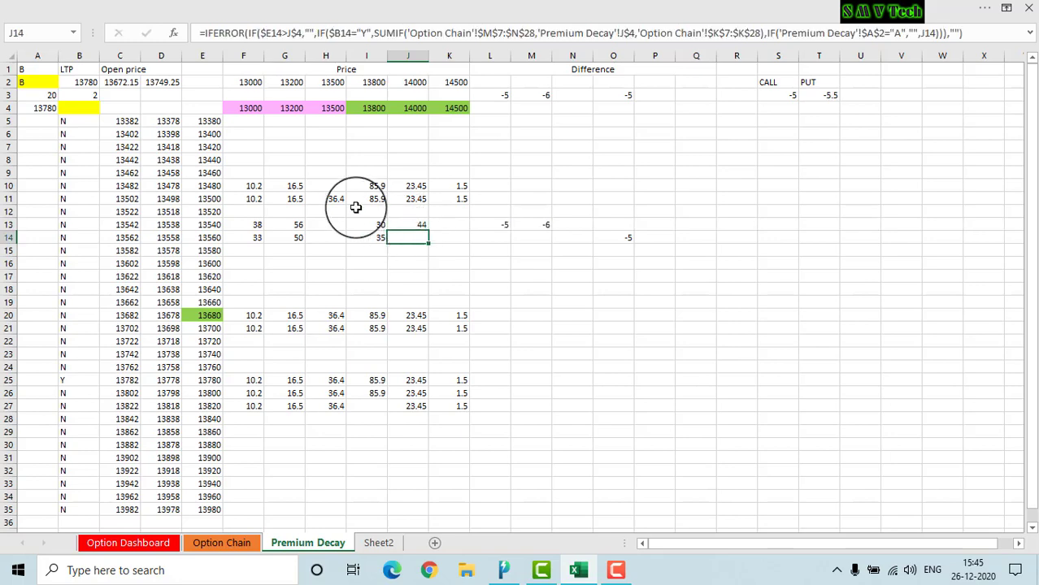
type("50")
key("Return")
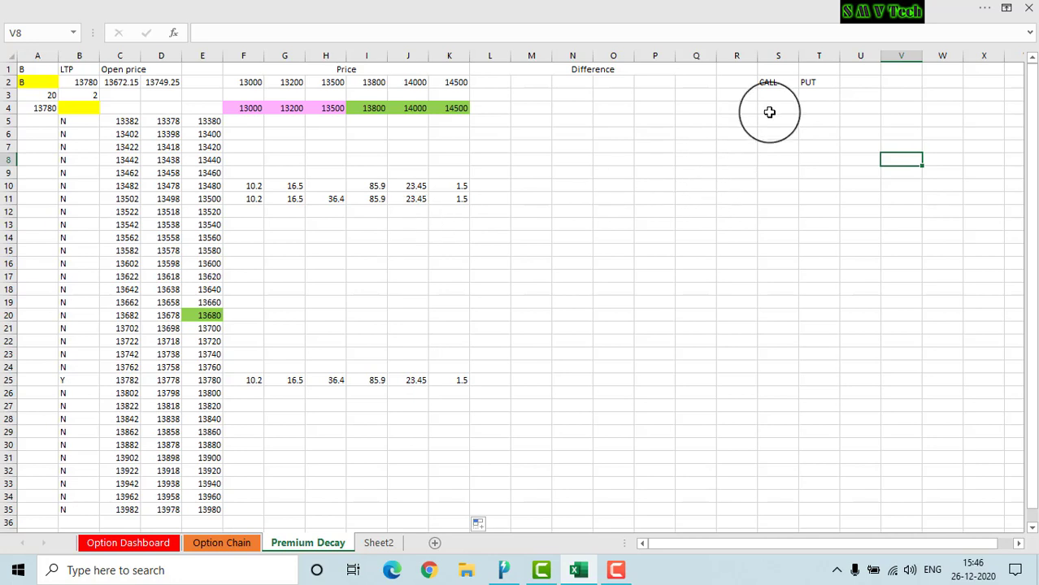
Step: Copy the strike prices F2:K2 and paste them as values into F4:K4
left_click(829, 95)
left_click(898, 95)
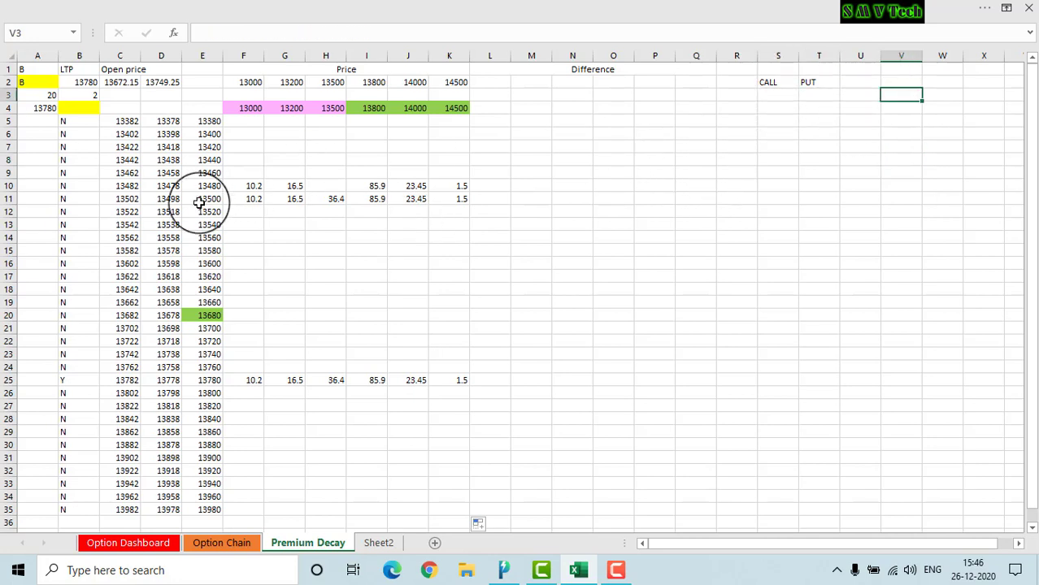
left_click(154, 106)
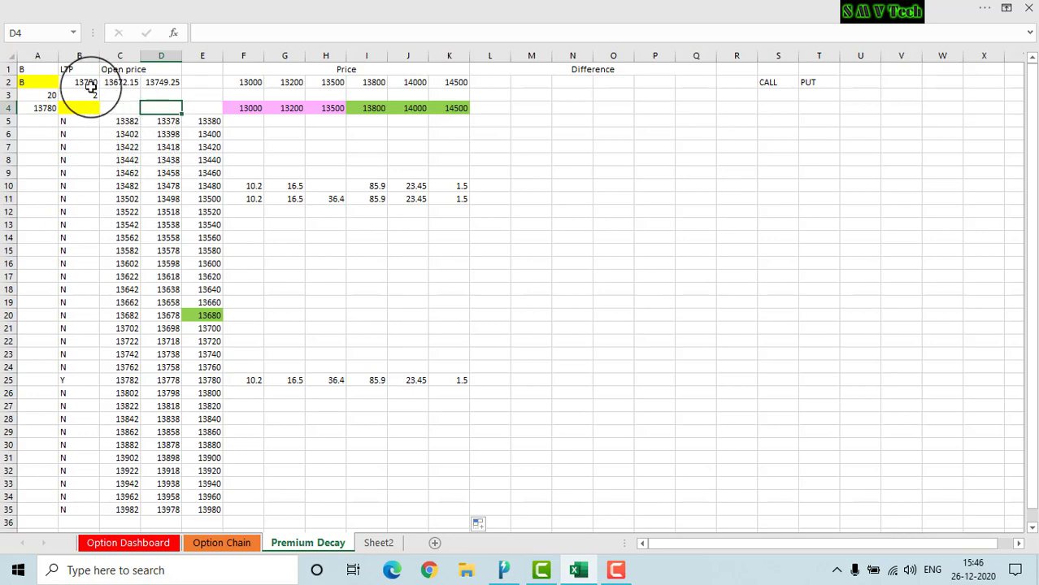
left_click(264, 83)
left_click_drag(265, 83, 448, 82)
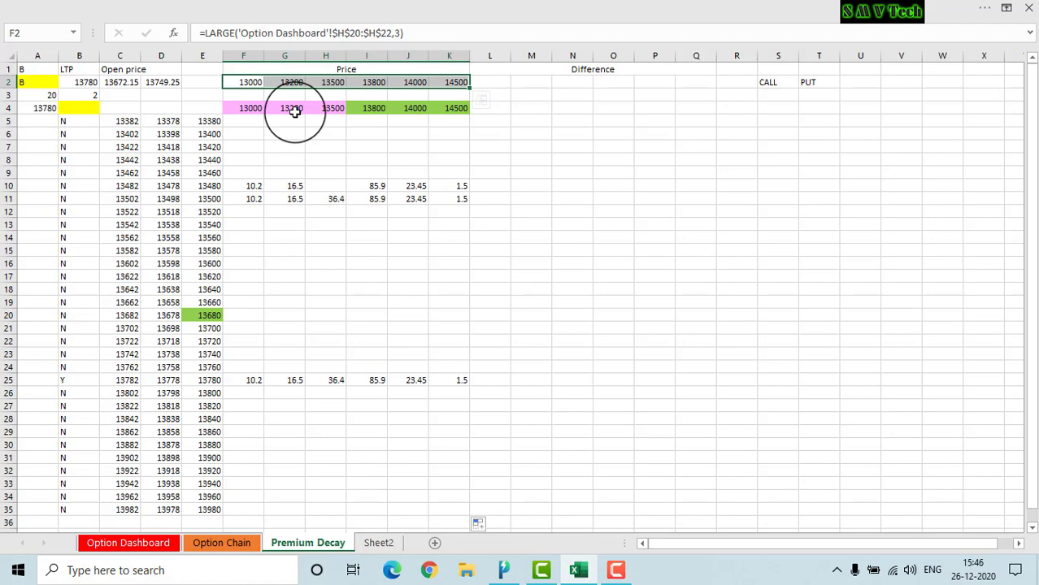
key("ctrl+c")
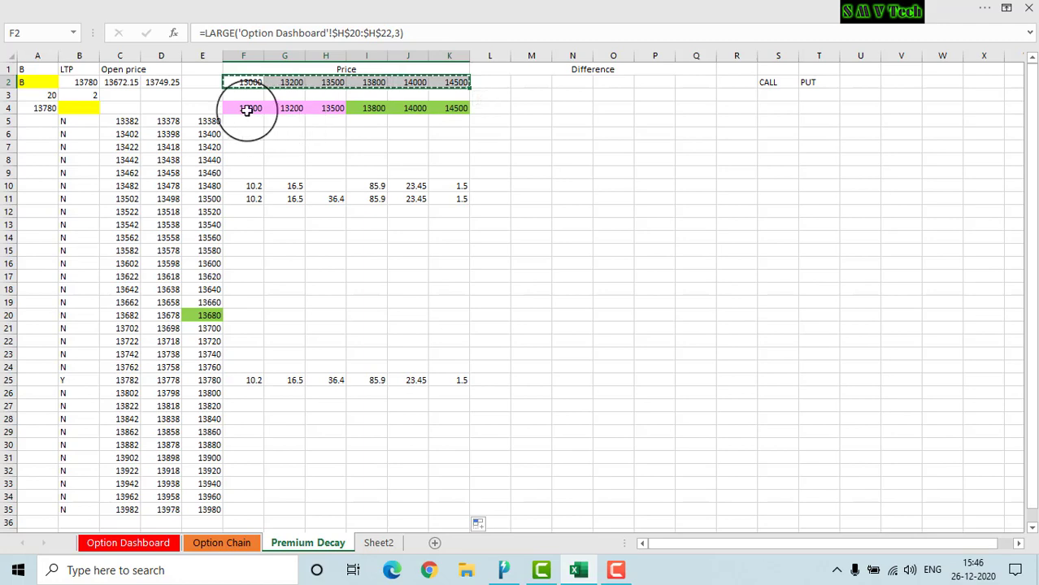
right_click(248, 109)
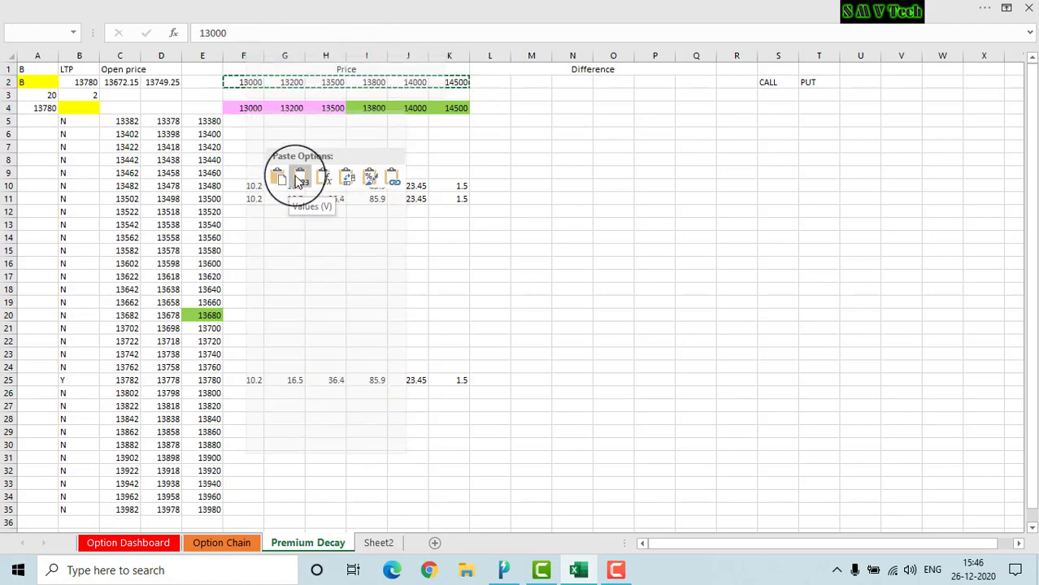
left_click(300, 177)
left_click(197, 104)
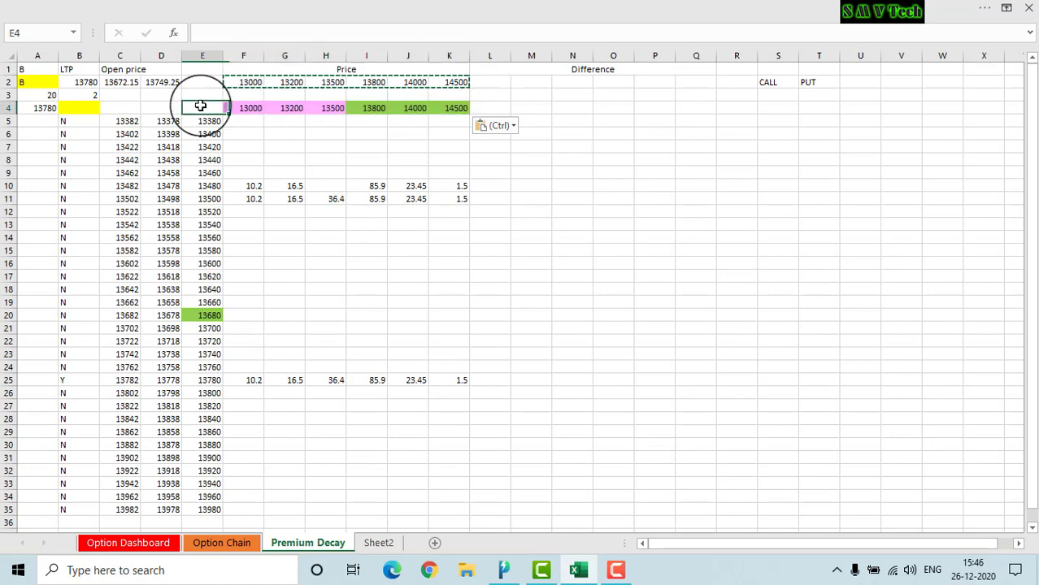
key("Escape")
left_click(200, 92)
left_click(213, 107)
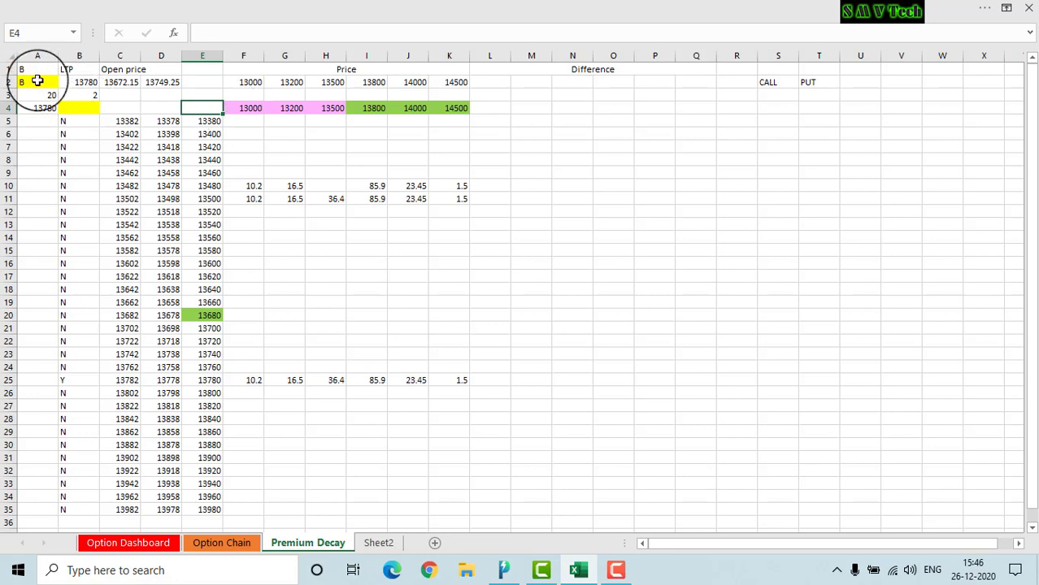
Step: Set the A2 flag to A, change the LTP in B2 to 13785, then reset A2 to B
left_click(37, 82)
type("A")
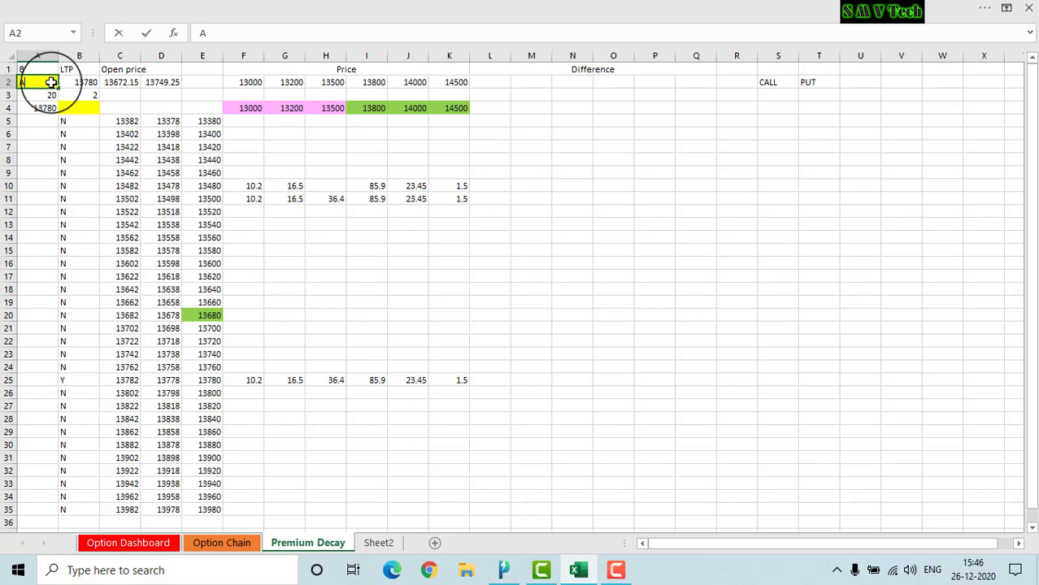
key("Return")
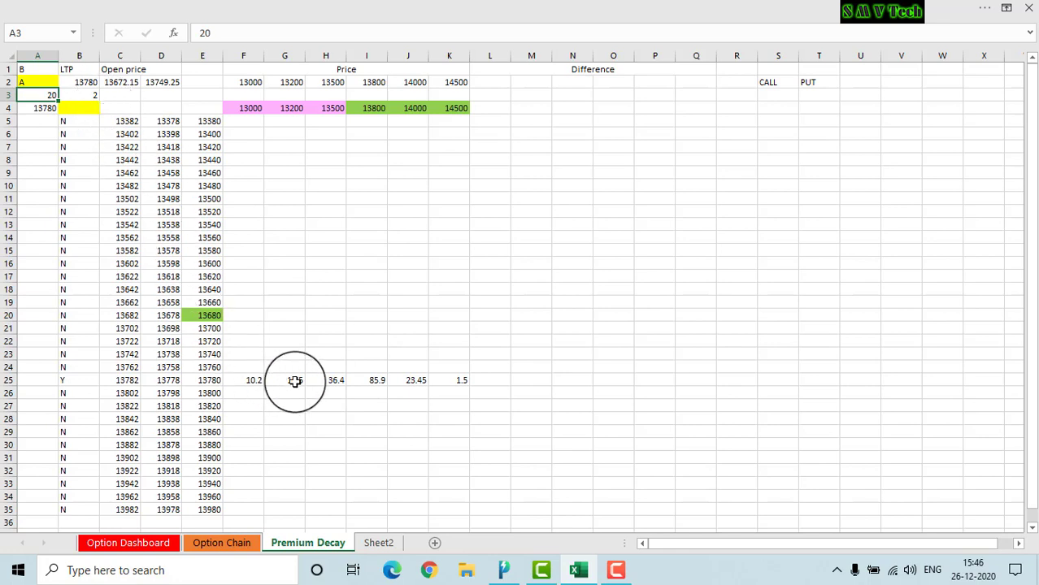
left_click(85, 83)
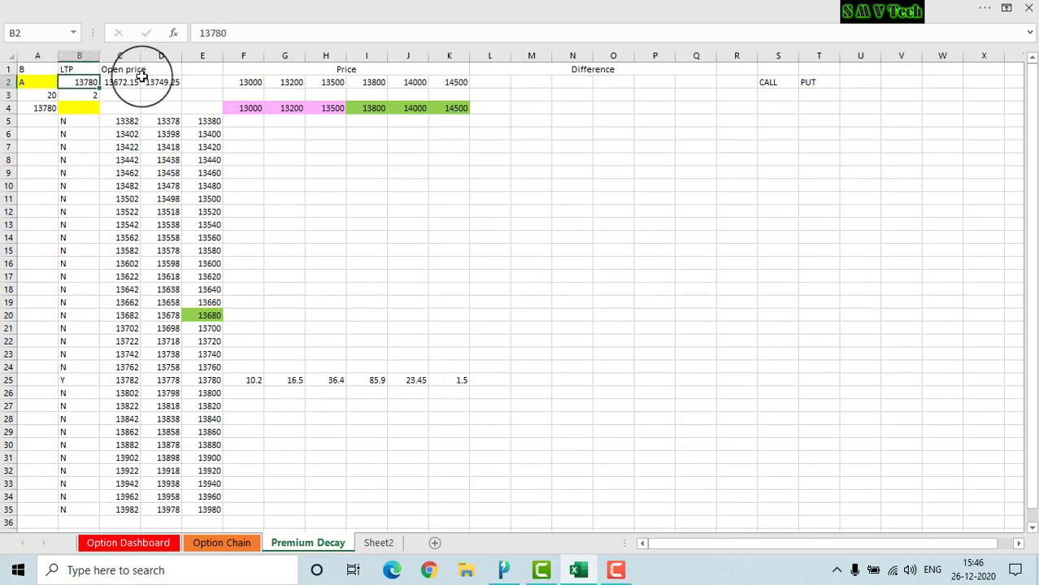
type("1378")
type("5")
key("Return")
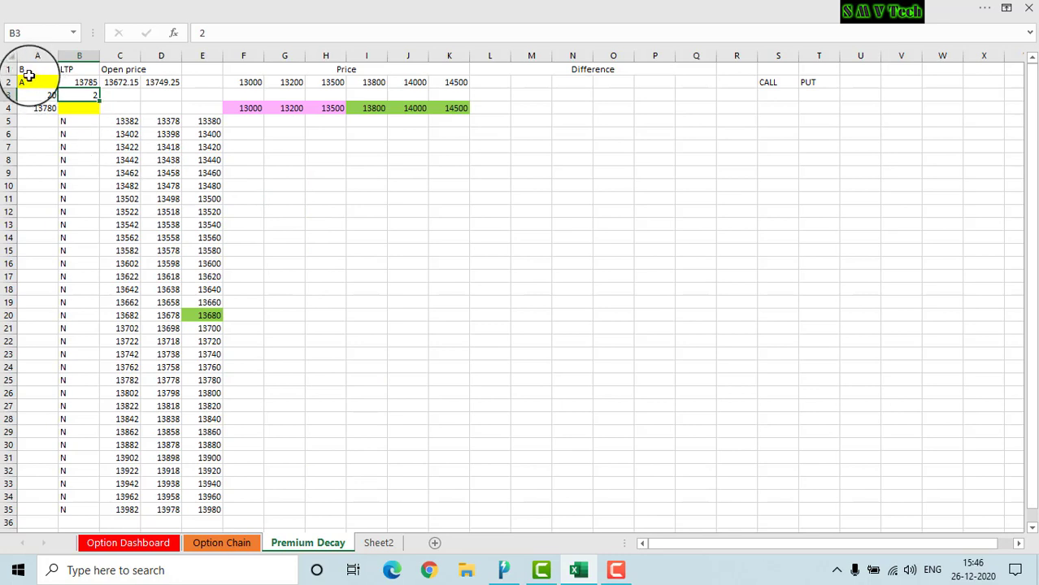
left_click(28, 76)
type("B")
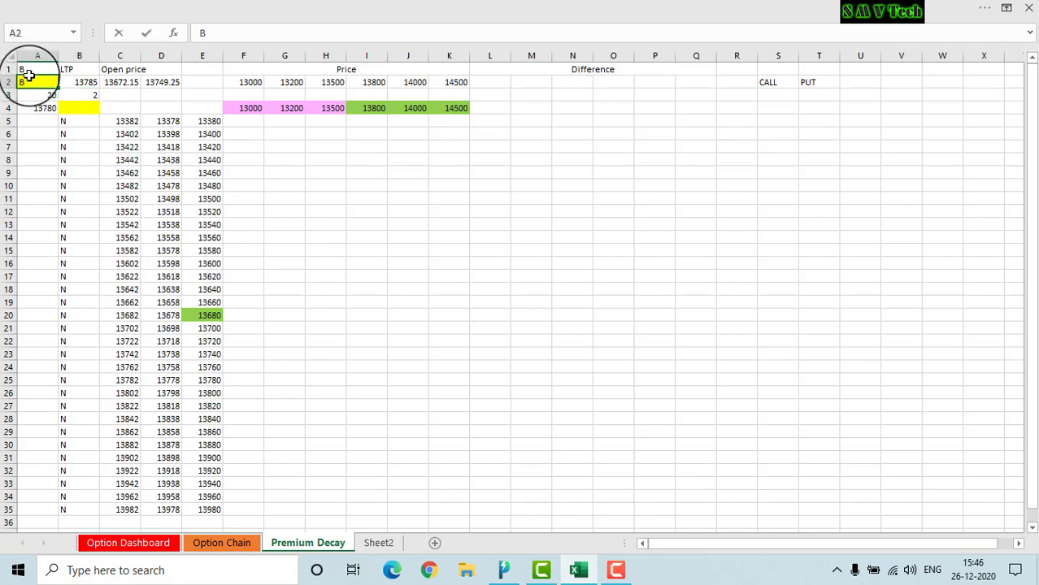
key("Return")
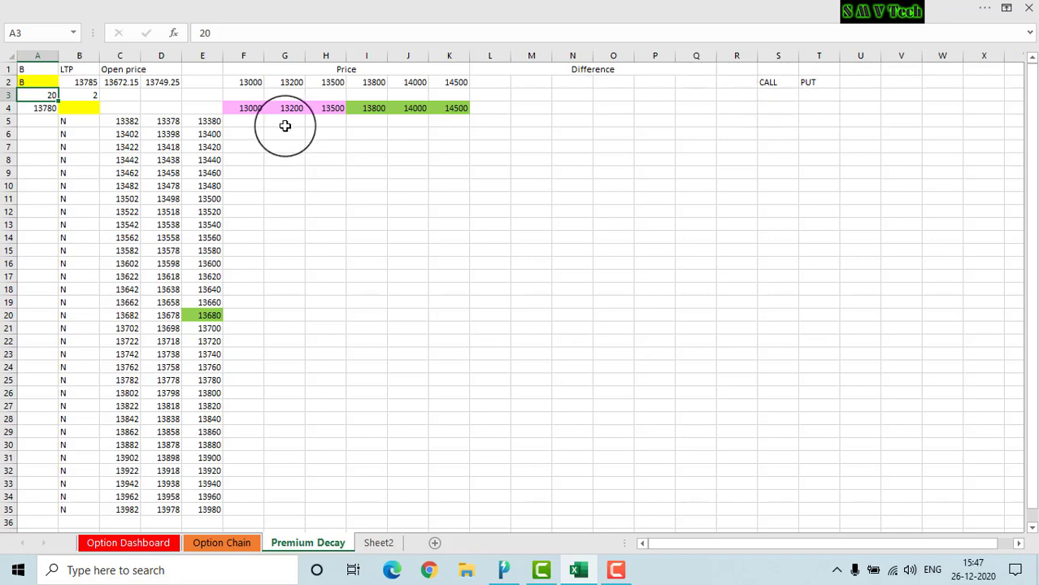
Step: Enter A in A1 to trigger logging, then change A1 back to B
left_click(166, 105)
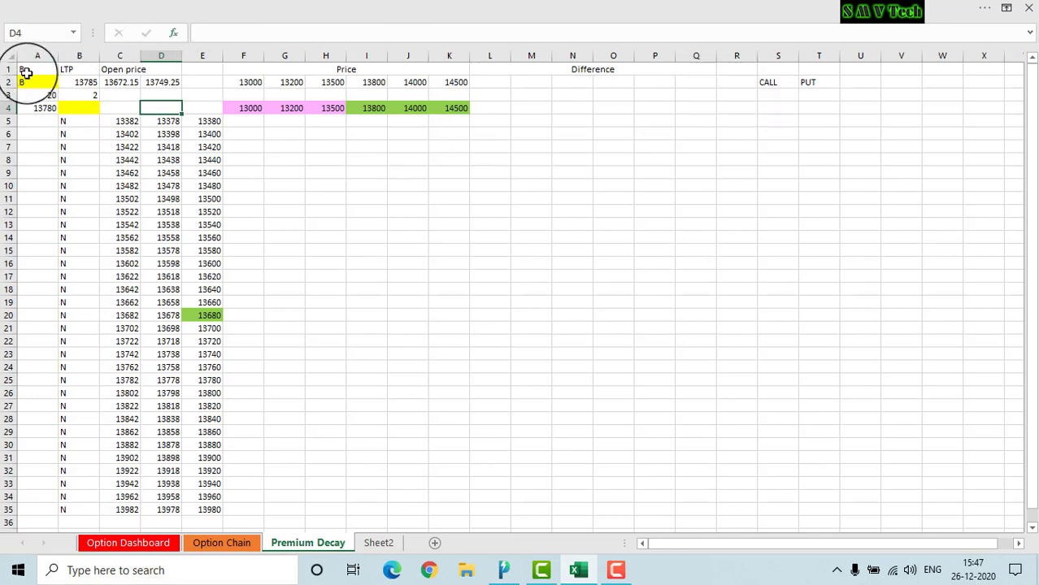
left_click(26, 73)
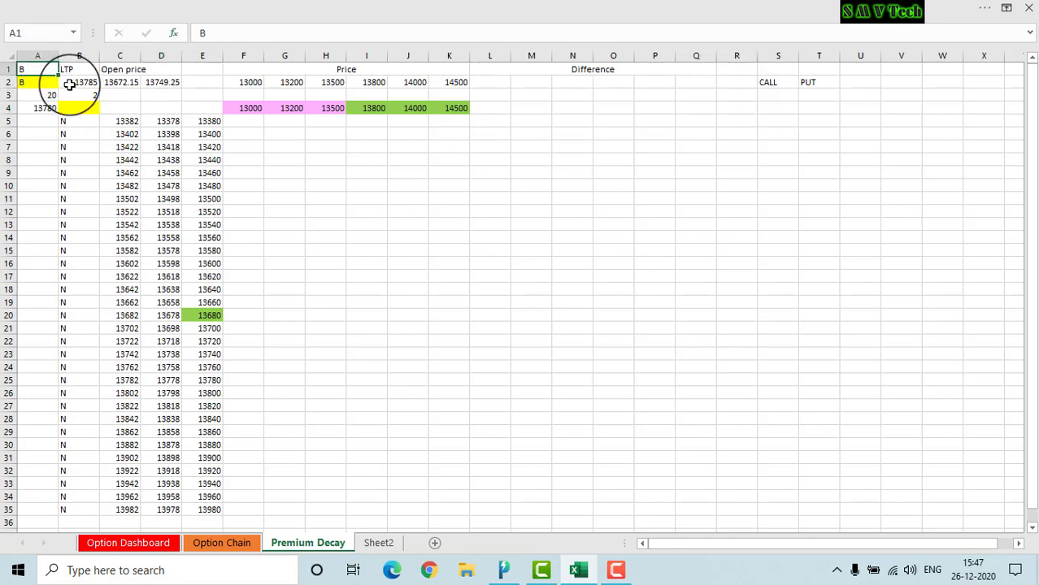
type("A")
key("Return")
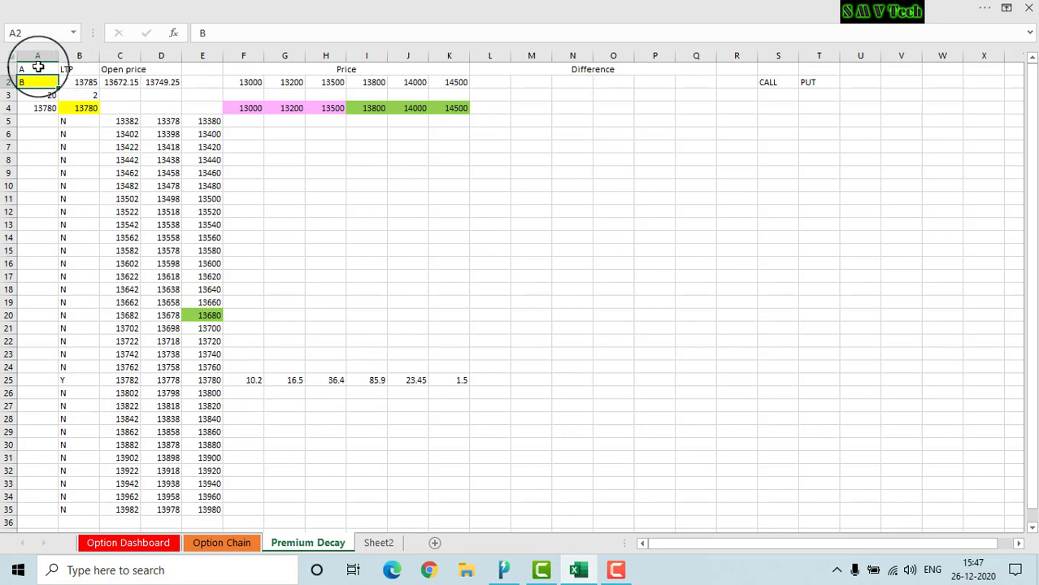
left_click(39, 67)
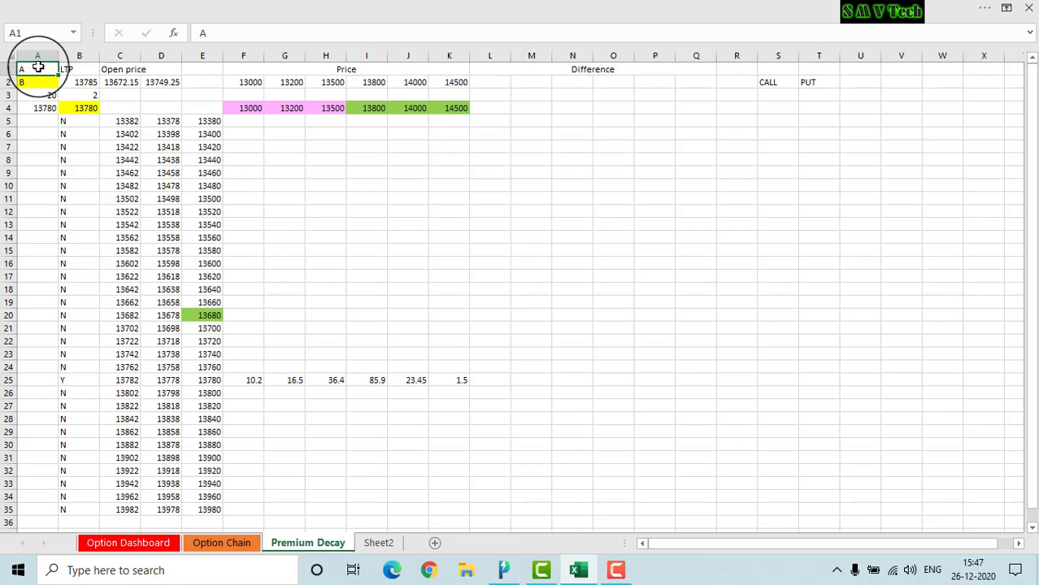
type("B")
key("Return")
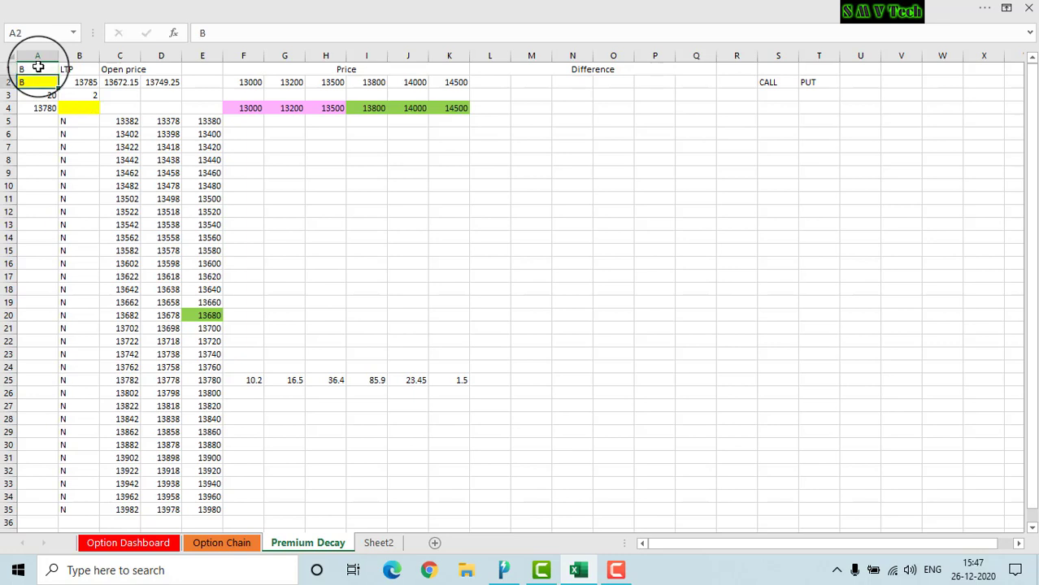
left_click(508, 10)
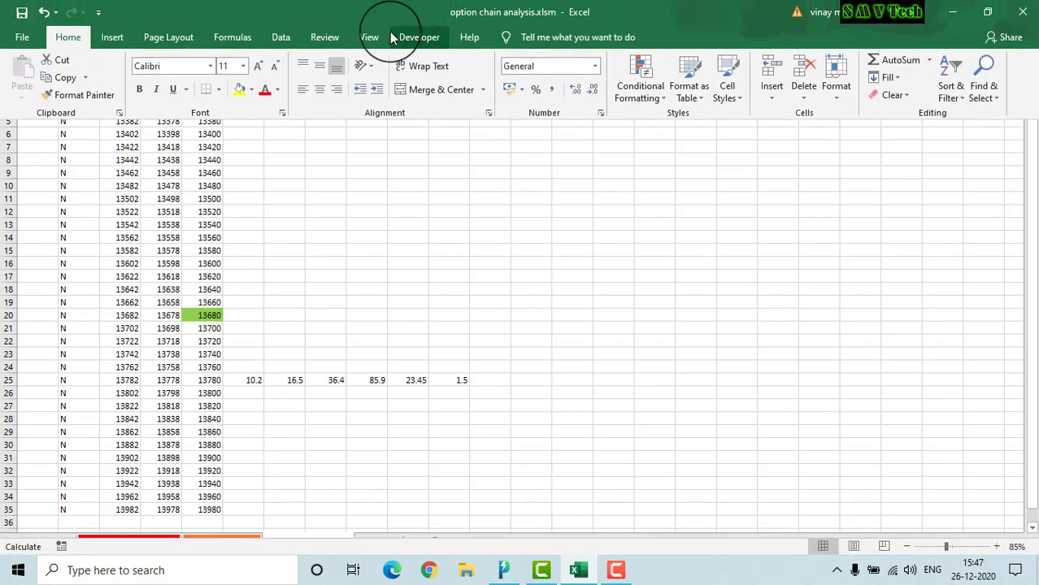
Step: Open the VBA editor and create a predecay Sub in Module3
left_click(415, 38)
left_click(15, 77)
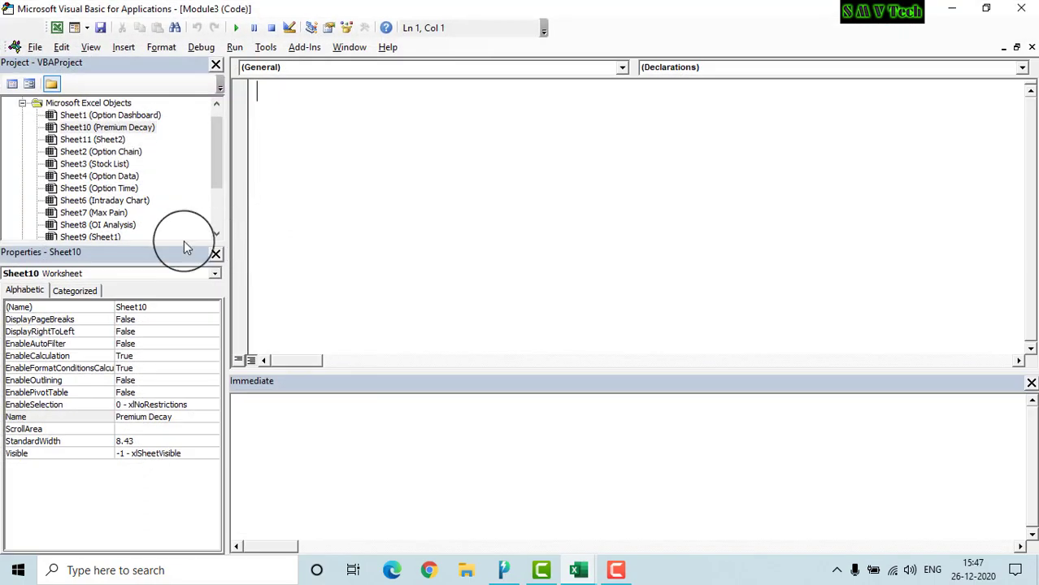
scroll(122, 208, "down", 2)
left_click(77, 226)
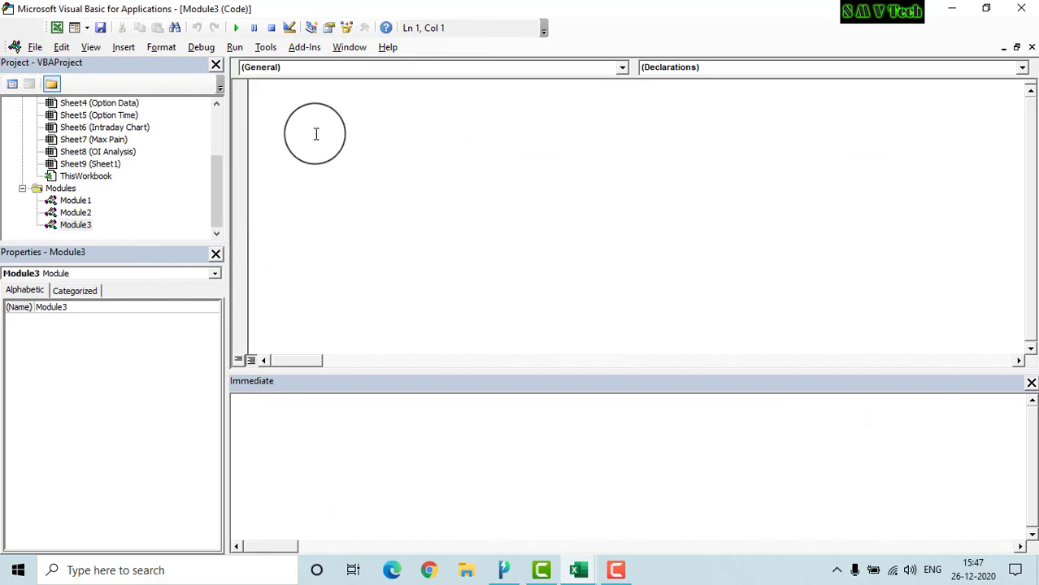
type("SU")
key("BackSpace")
key("BackSpace")
type("sub p")
type("red")
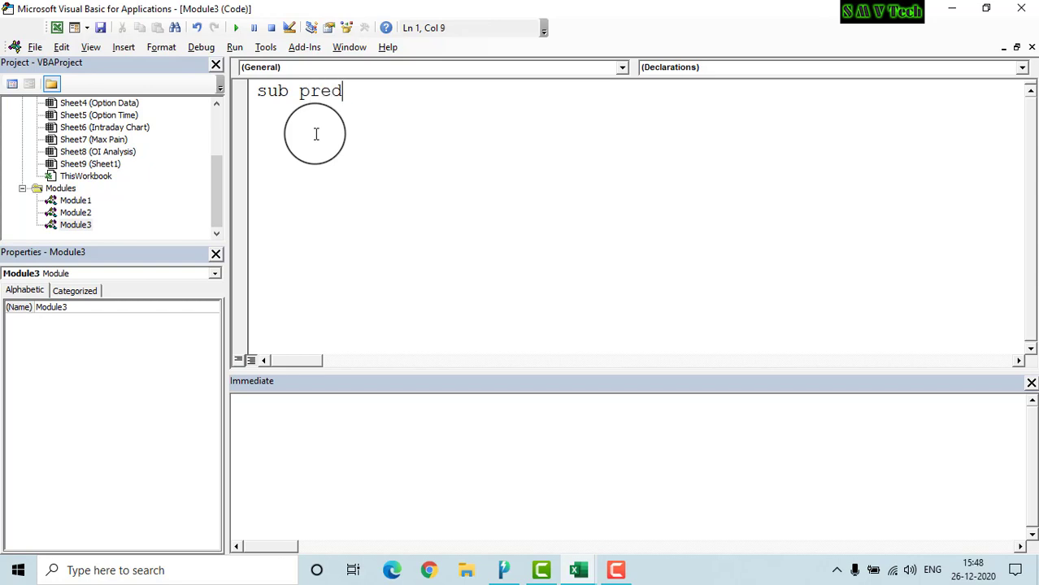
type("e")
type("cay")
key("Return")
type("s")
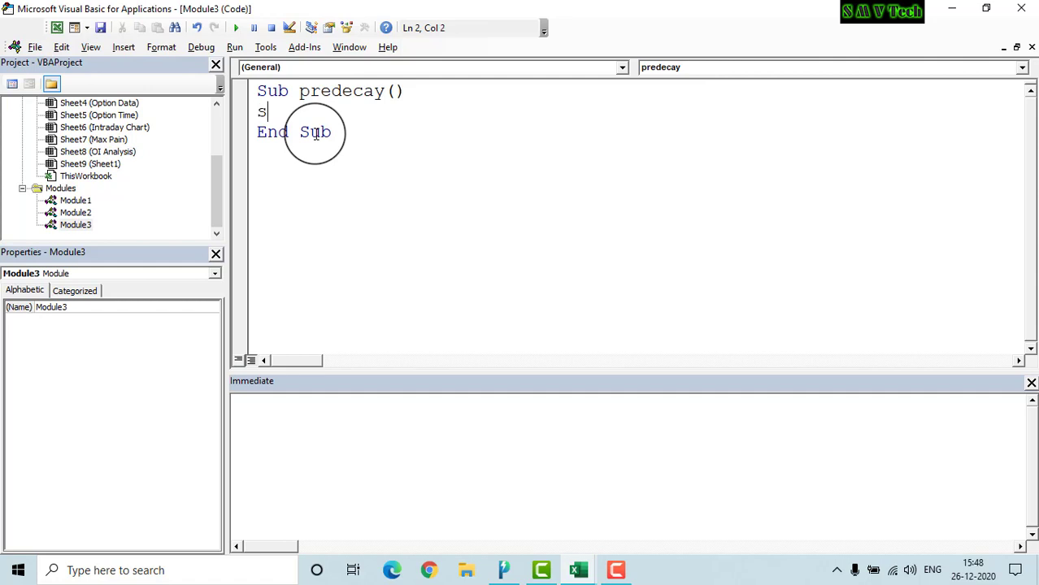
Step: Add the line setting Sheets("premium decay").Range("A1").Value to "A" and step through predecay with F8
type("ht")
key("BackSpace")
type("eets")
type("(\"premium dec")
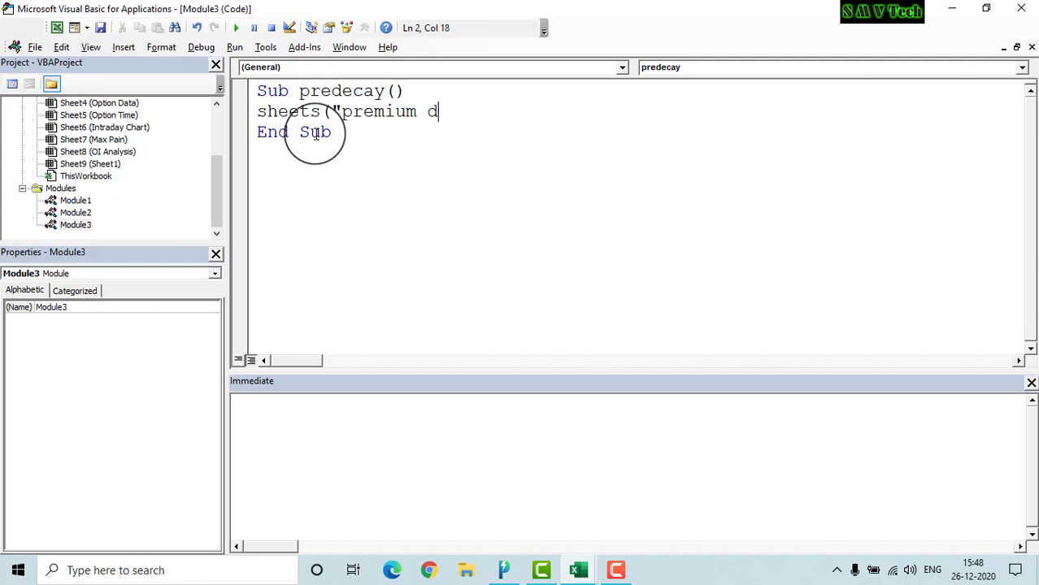
type("ay\").")
type("range")
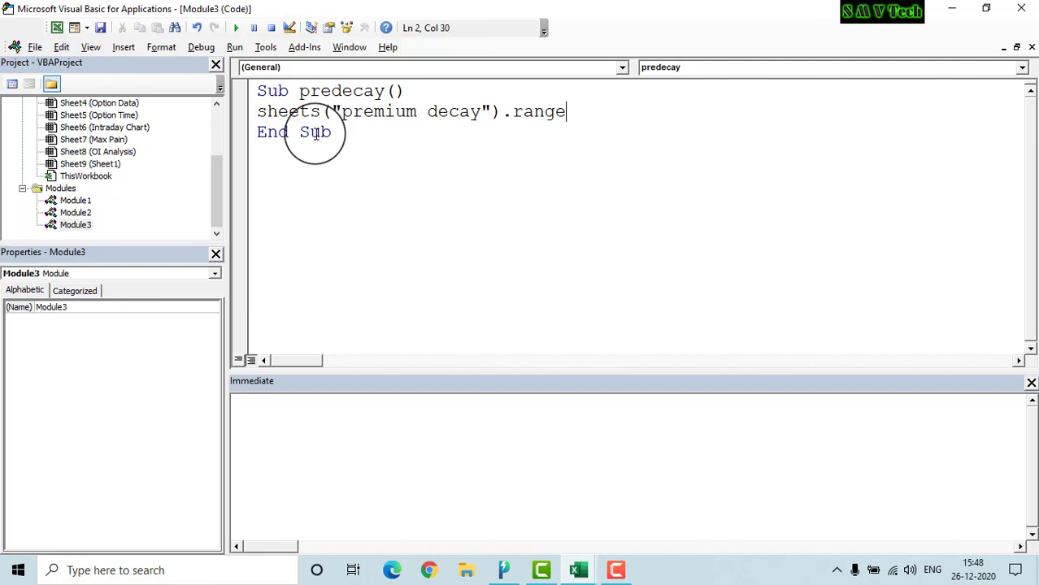
type("(\"")
type("a1")
key("BackSpace")
type("A")
type(")")
type("lue=")
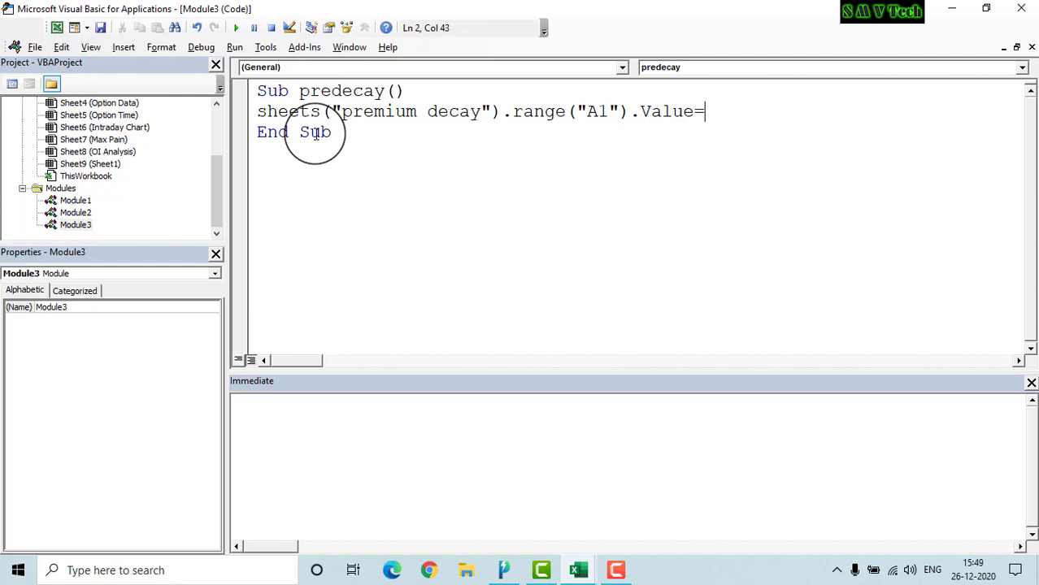
type("\"a\"")
key("BackSpace")
key("BackSpace")
type("A")
key("Return")
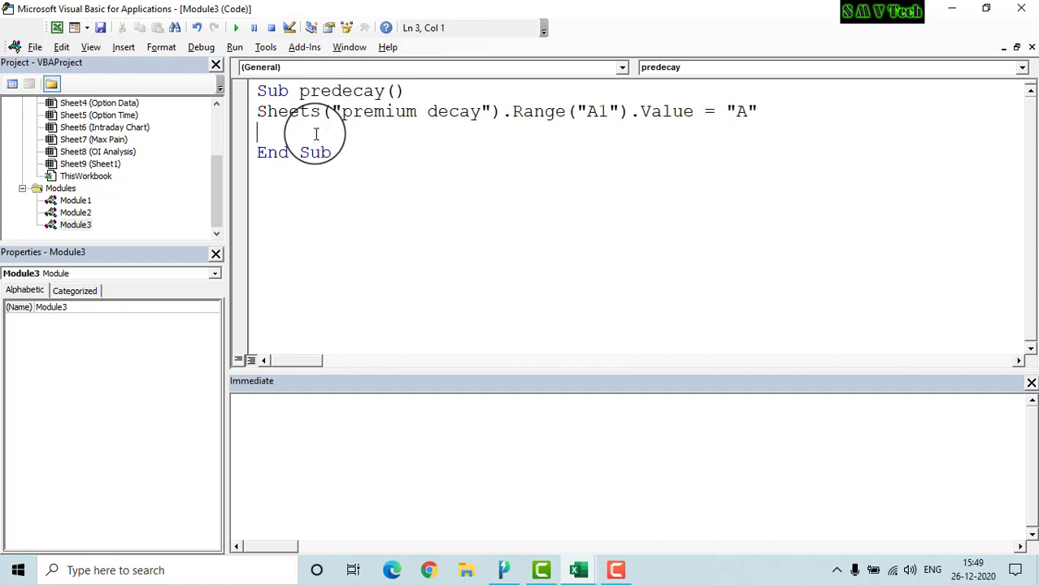
left_click(404, 92)
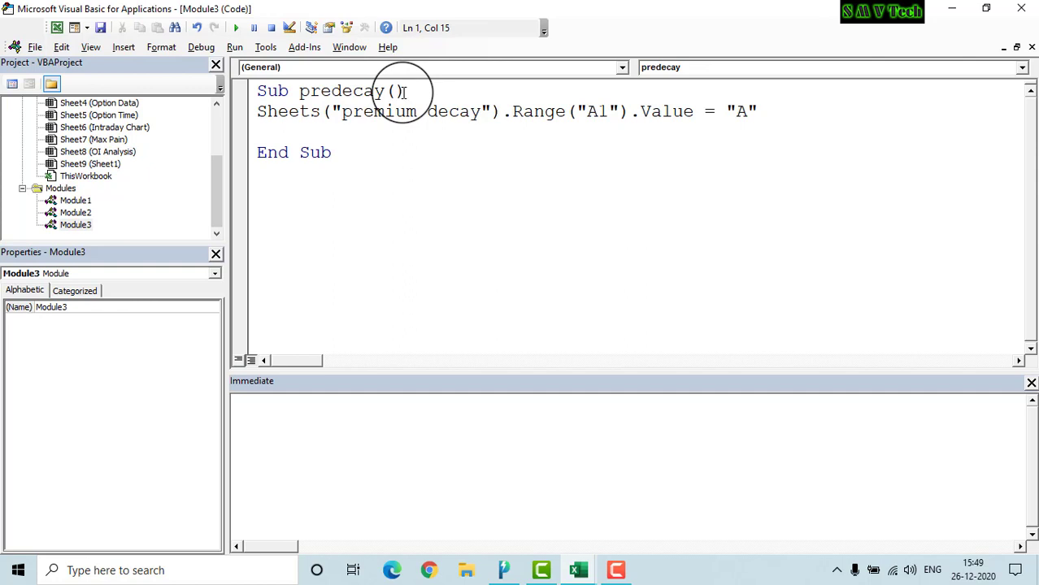
key("F8")
key("F8")
key("F8")
key("F8")
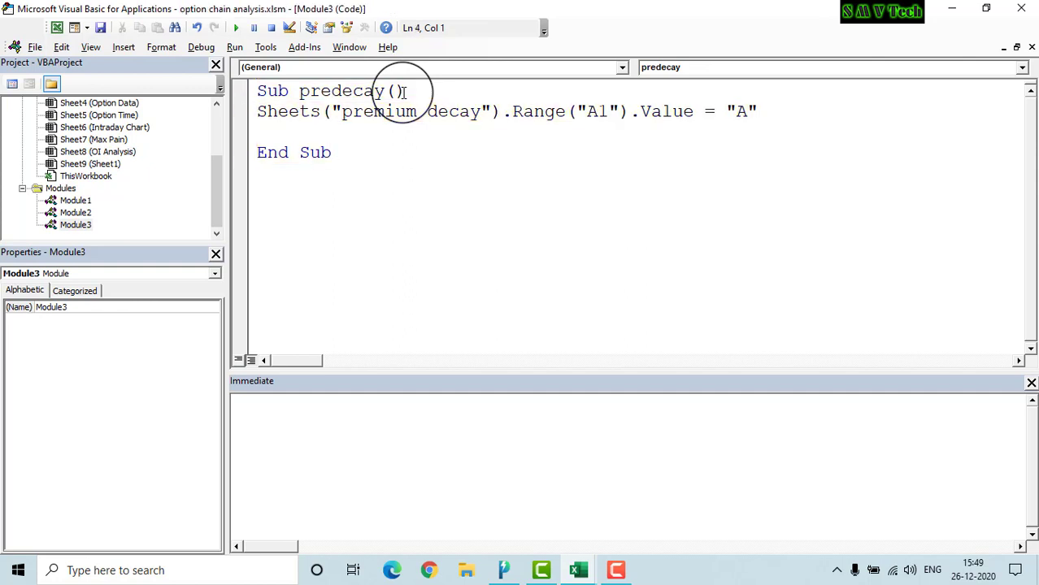
Step: Check the CALL and PUT averages in S3:T3 of the option chain workbook
mouse_move(569, 561)
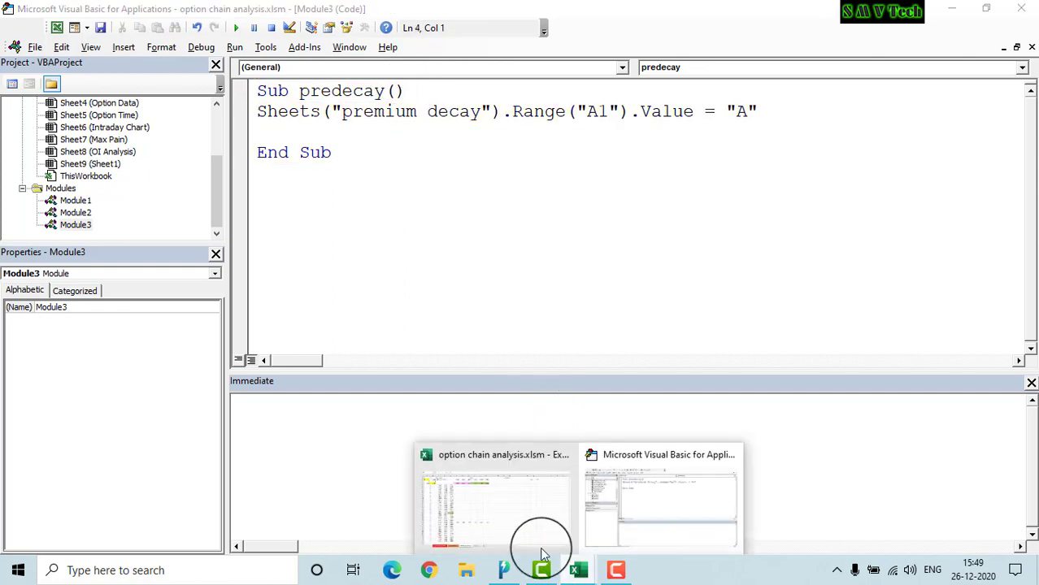
left_click(504, 495)
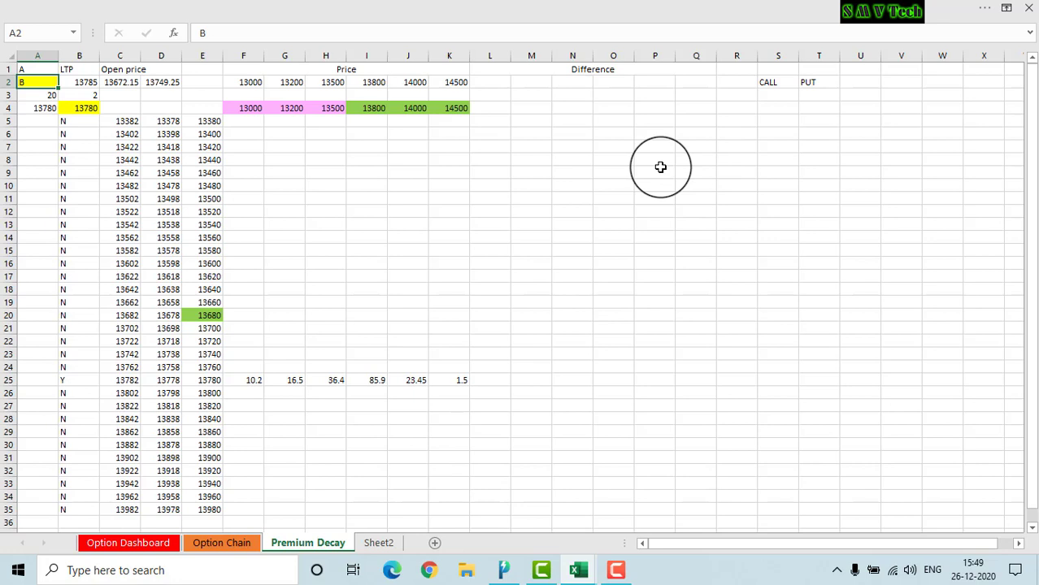
left_click(771, 96)
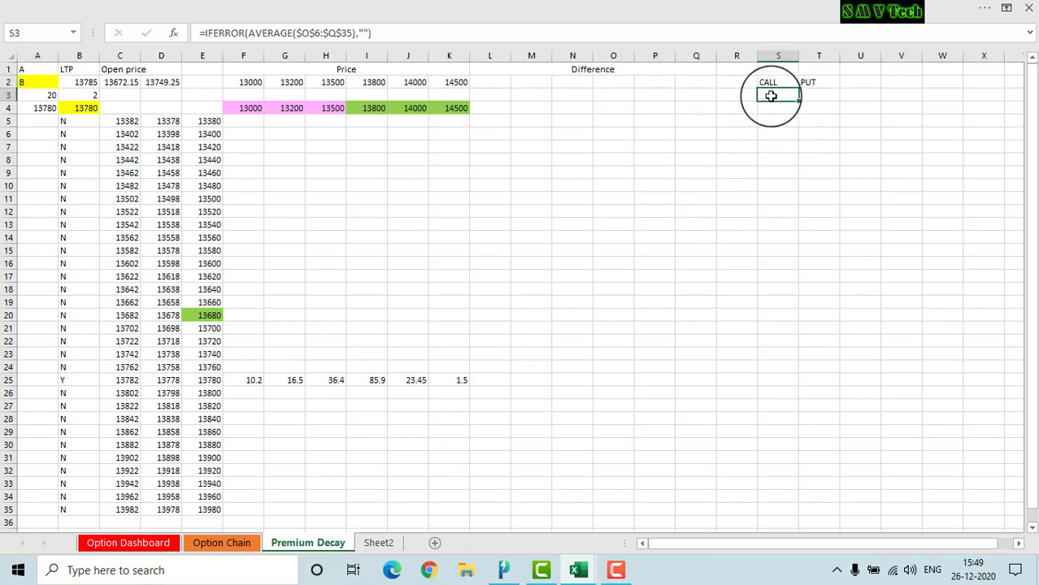
left_click_drag(771, 96, 807, 95)
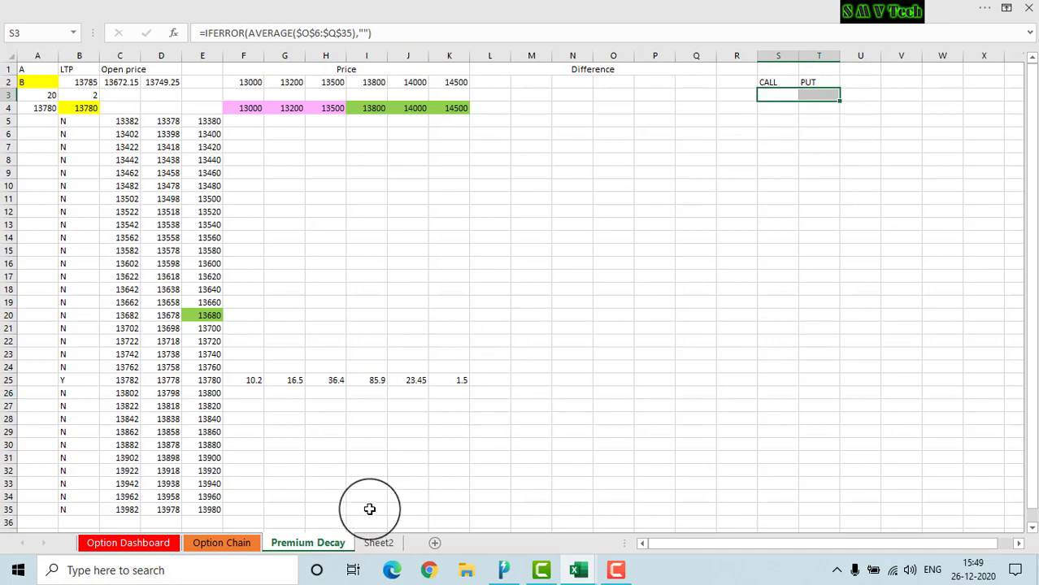
Step: Cut the datacopy call out of runTimer in Module2
key("alt+F11")
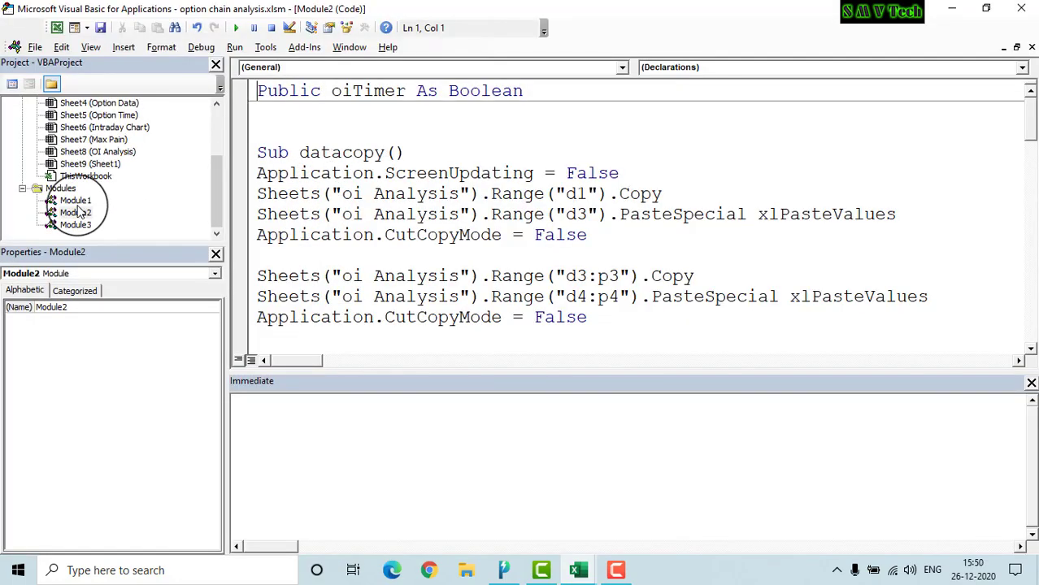
double_click(75, 201)
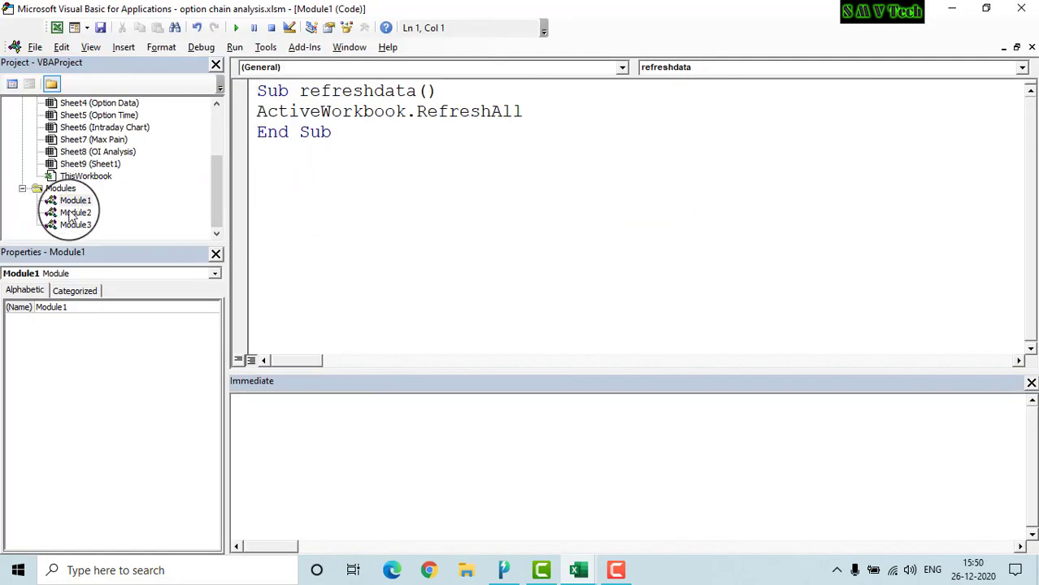
double_click(74, 212)
scroll(419, 236, "down", 5)
scroll(393, 261, "down", 5)
scroll(393, 261, "down", 2)
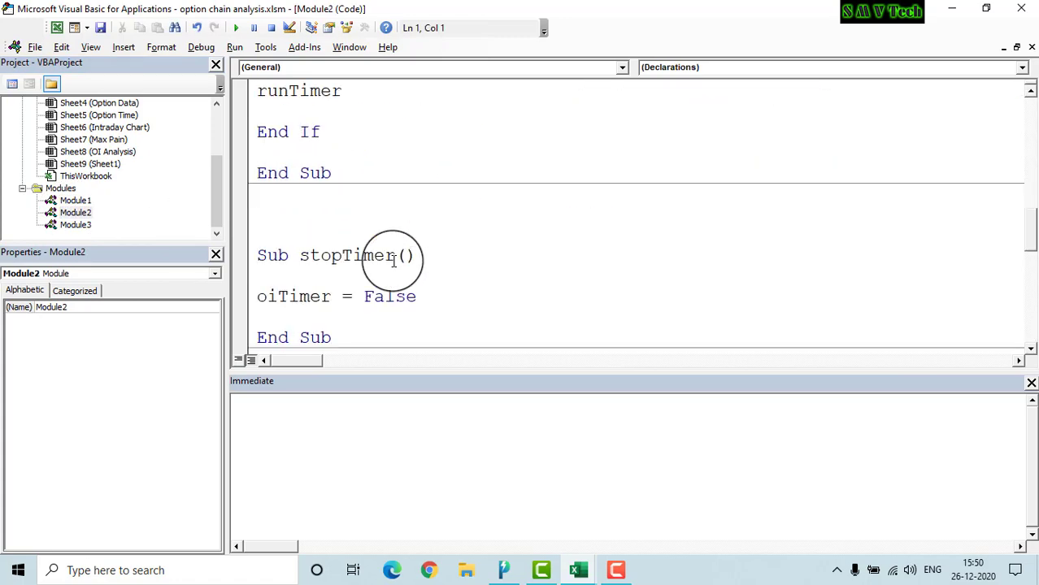
scroll(393, 261, "down", 3)
scroll(394, 261, "down", 4)
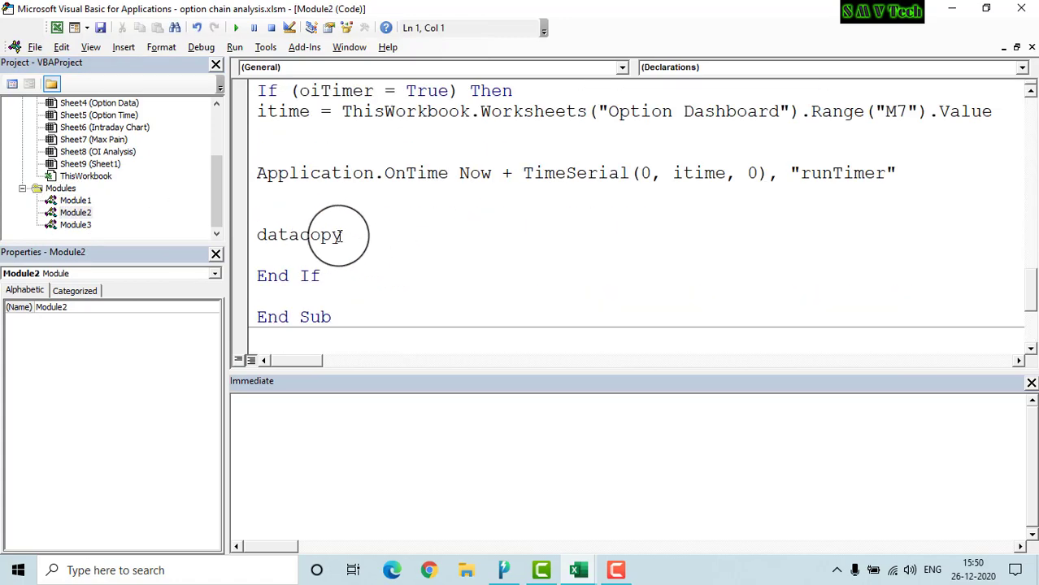
left_click_drag(341, 235, 257, 235)
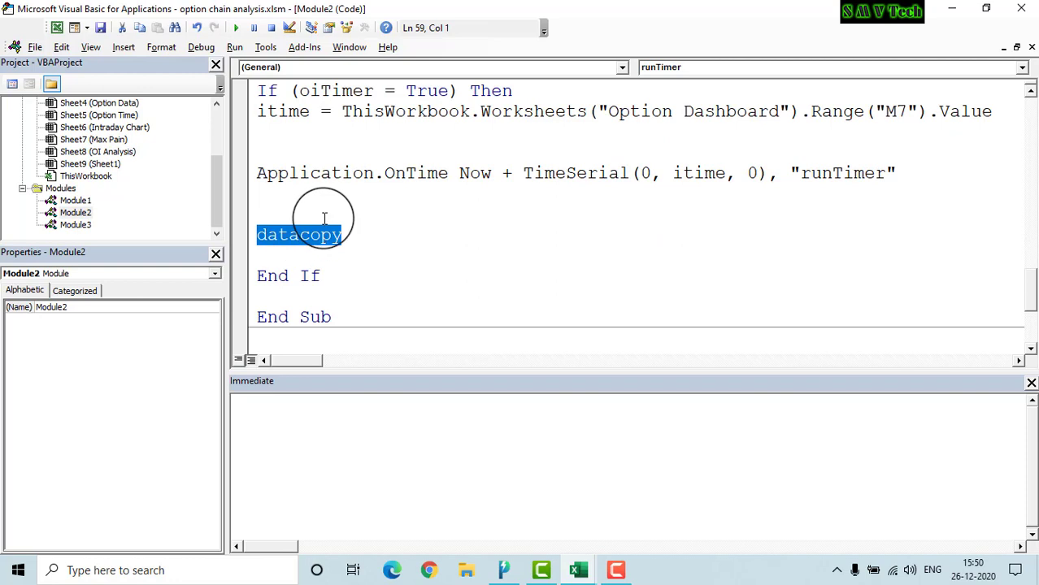
key("ctrl+x")
Step: Paste into predecay below the A1 line, add the second A1 assignment, and delete a stray quote
double_click(75, 224)
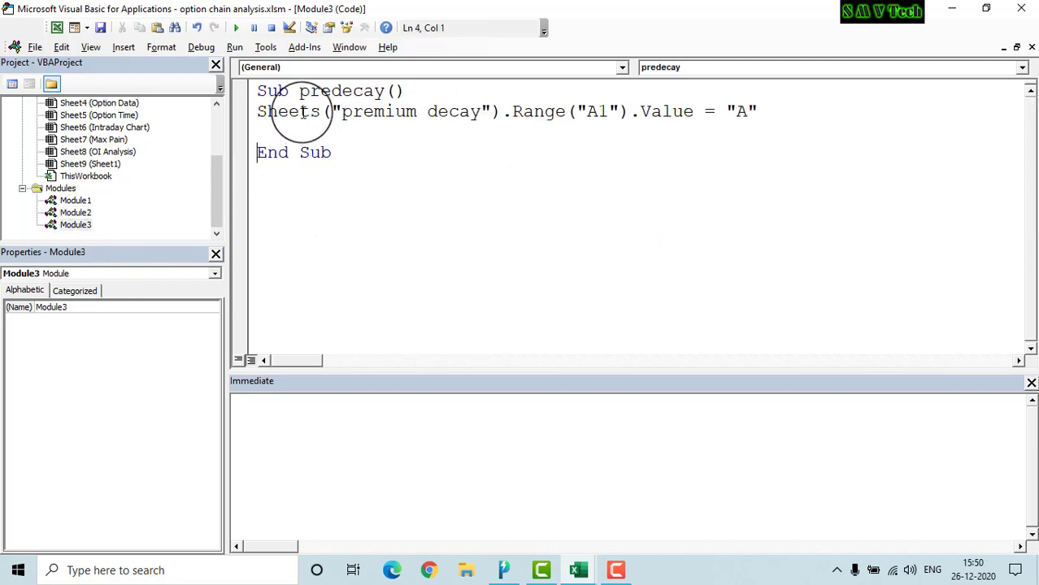
left_click(266, 128)
type("datacopy")
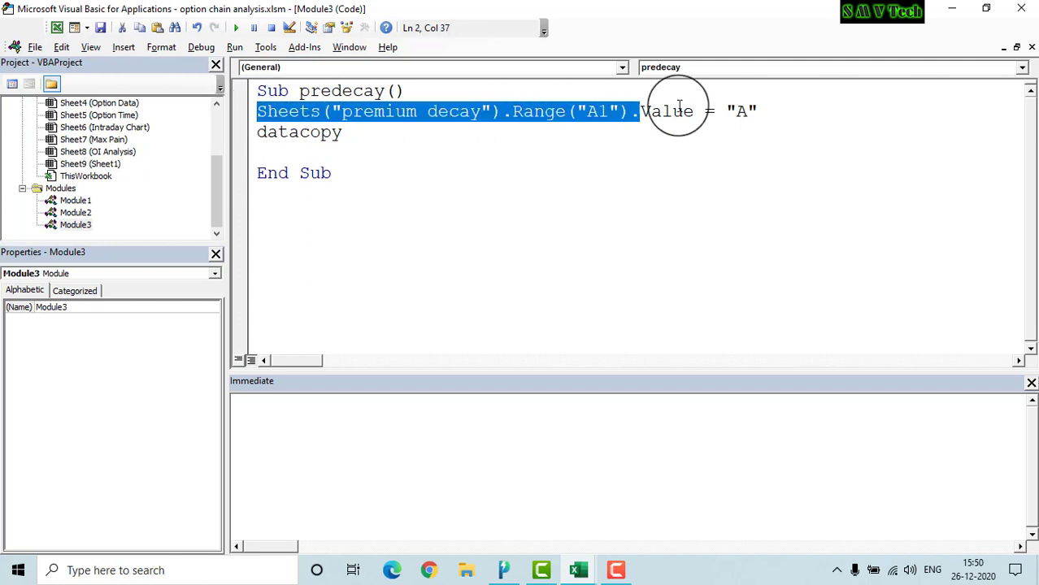
left_click_drag(259, 111, 758, 112)
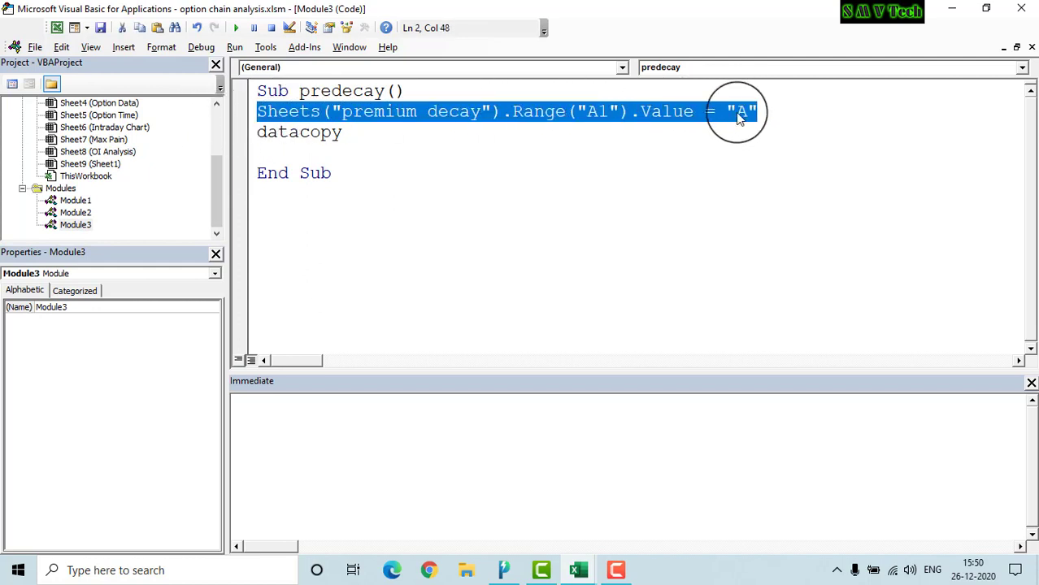
left_click(275, 151)
key("ctrl+v")
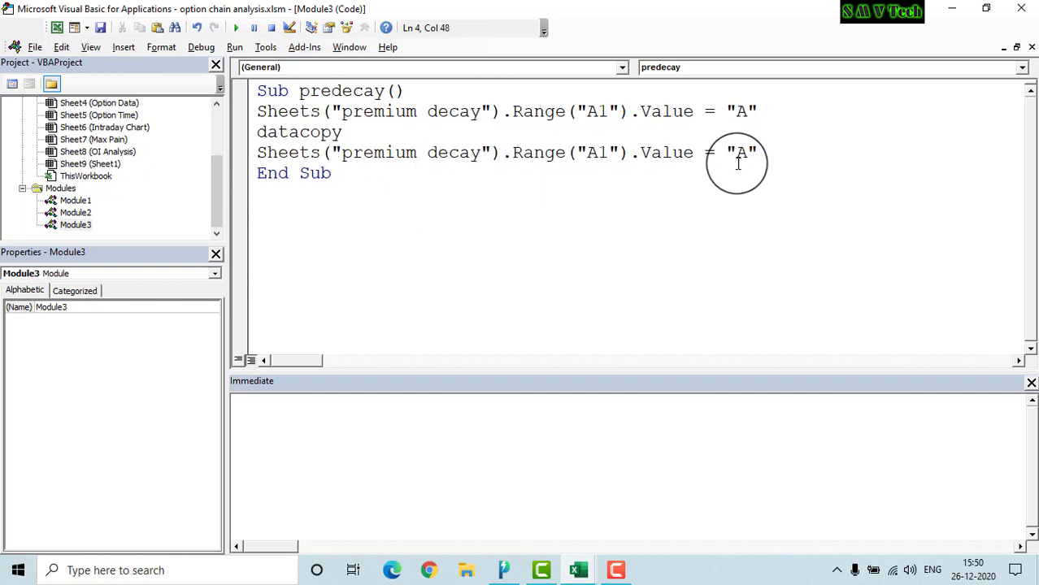
left_click(747, 152)
type("B")
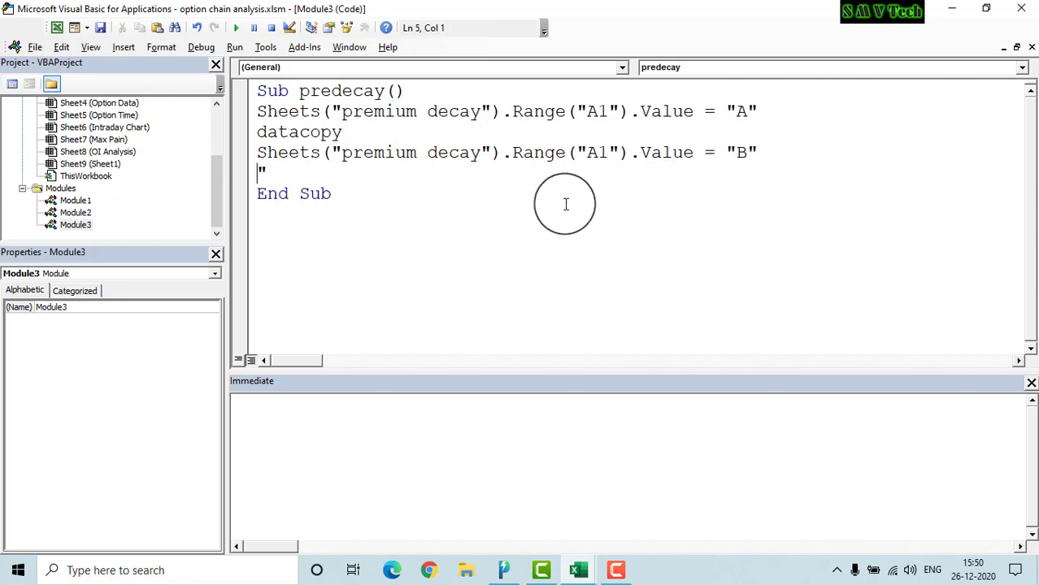
left_click(294, 171)
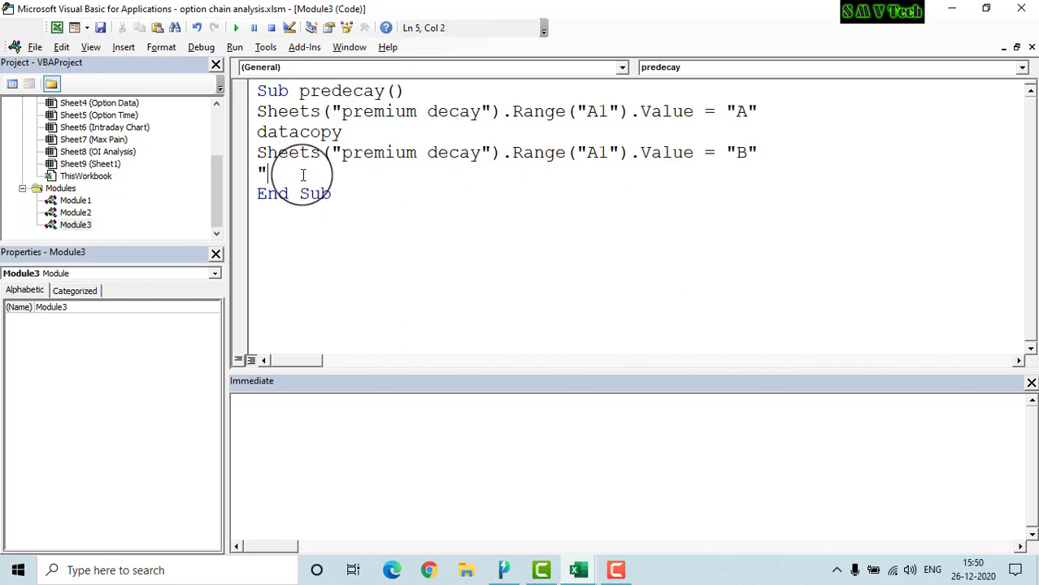
key("BackSpace")
key("alt+F11")
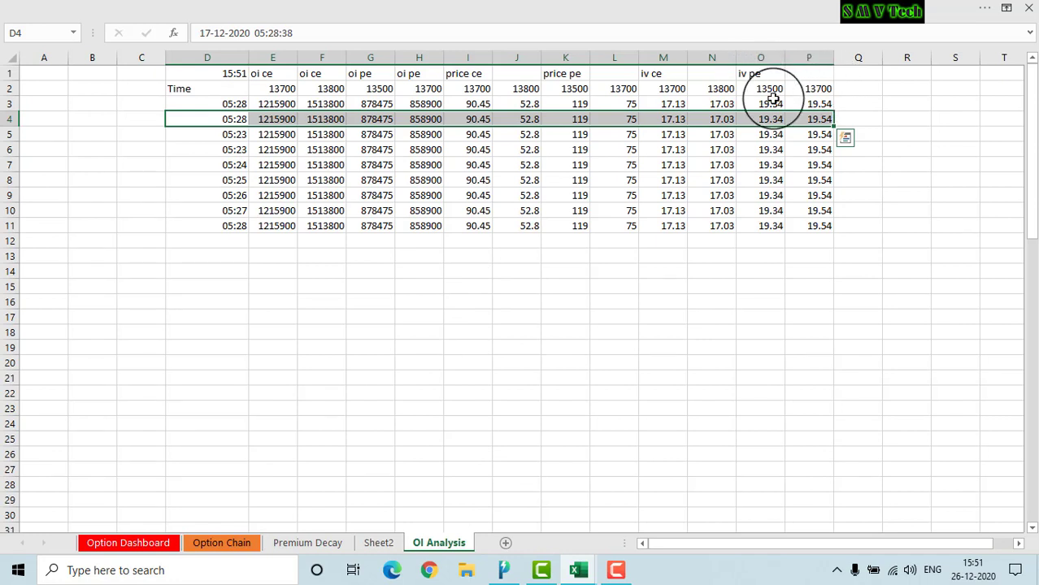
Step: Clear O1 on OI Analysis and link O2:P2 to 'Premium Decay'!S3:T3
left_click(753, 74)
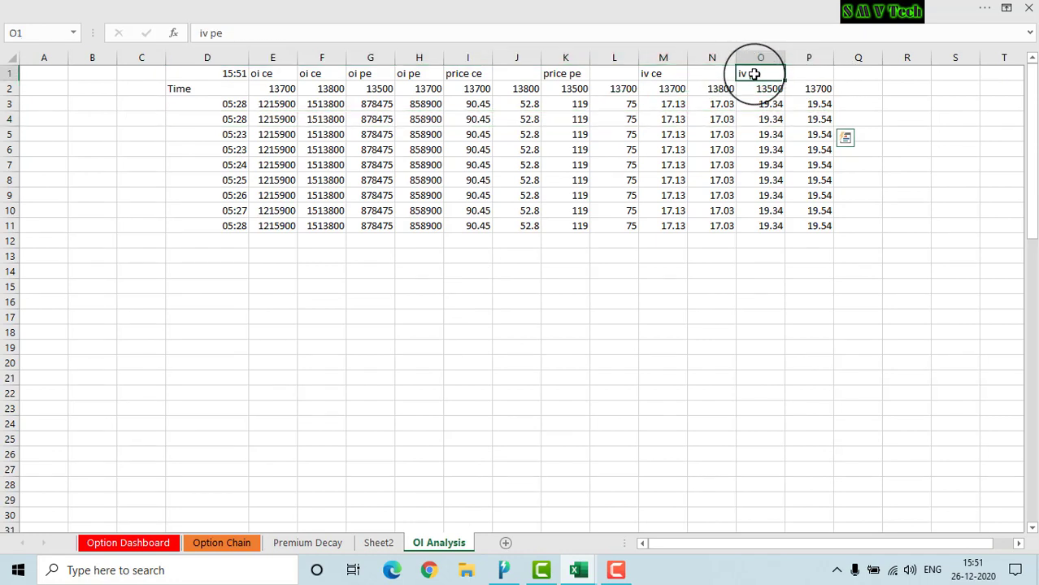
key("Delete")
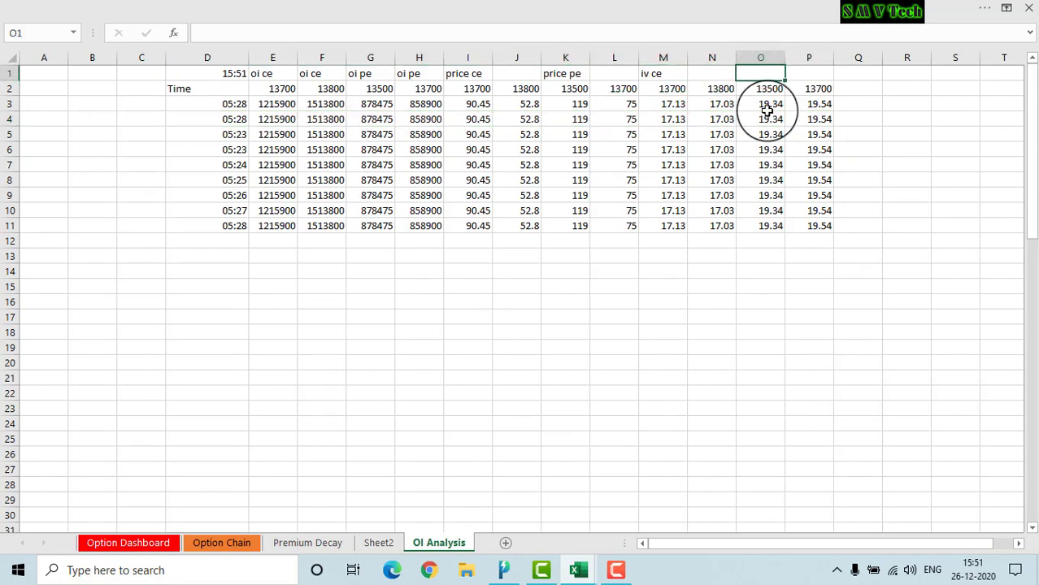
left_click(770, 90)
left_click(808, 89)
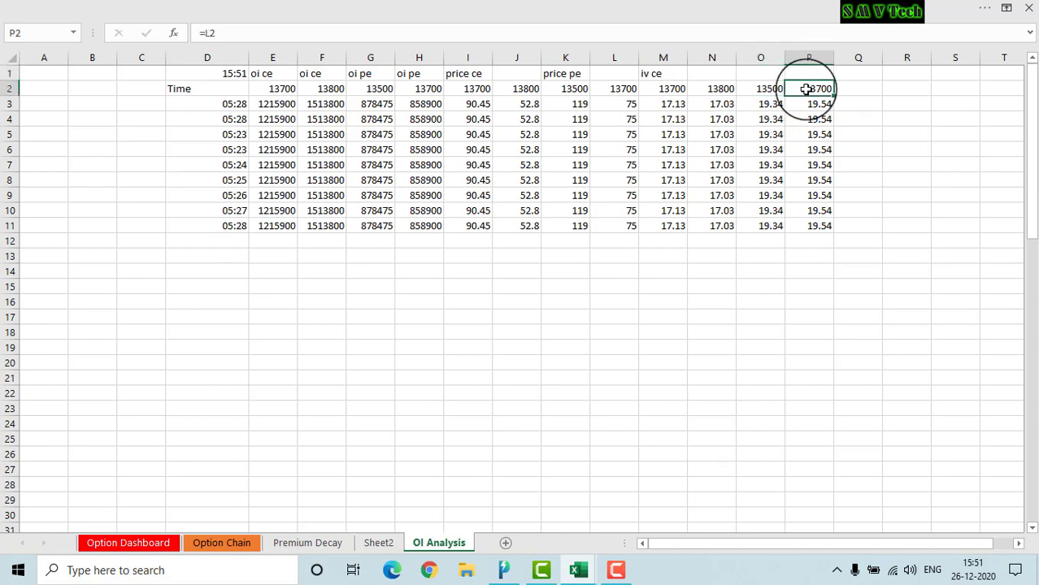
left_click(773, 88)
type("=")
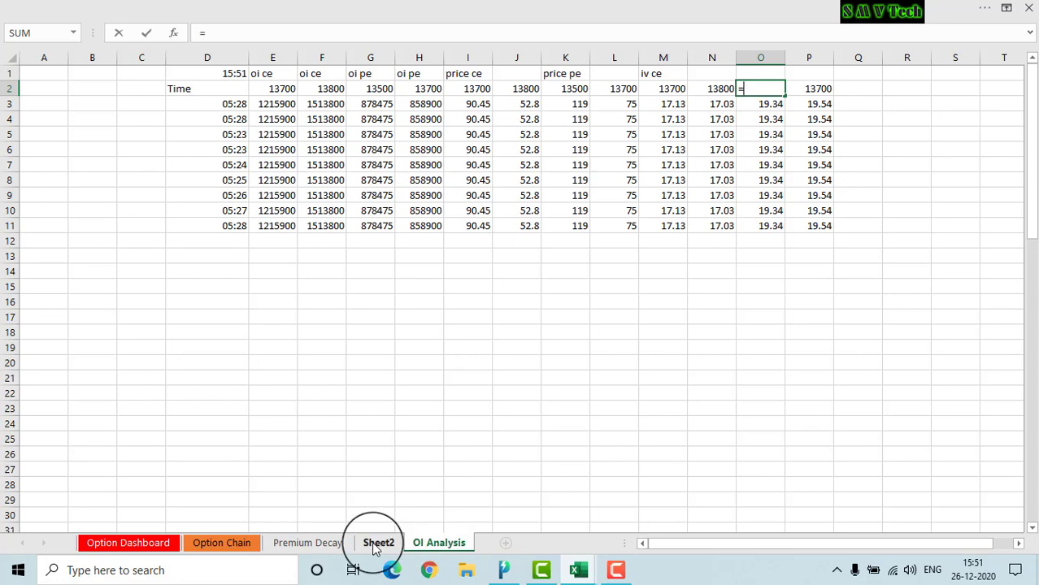
left_click(313, 543)
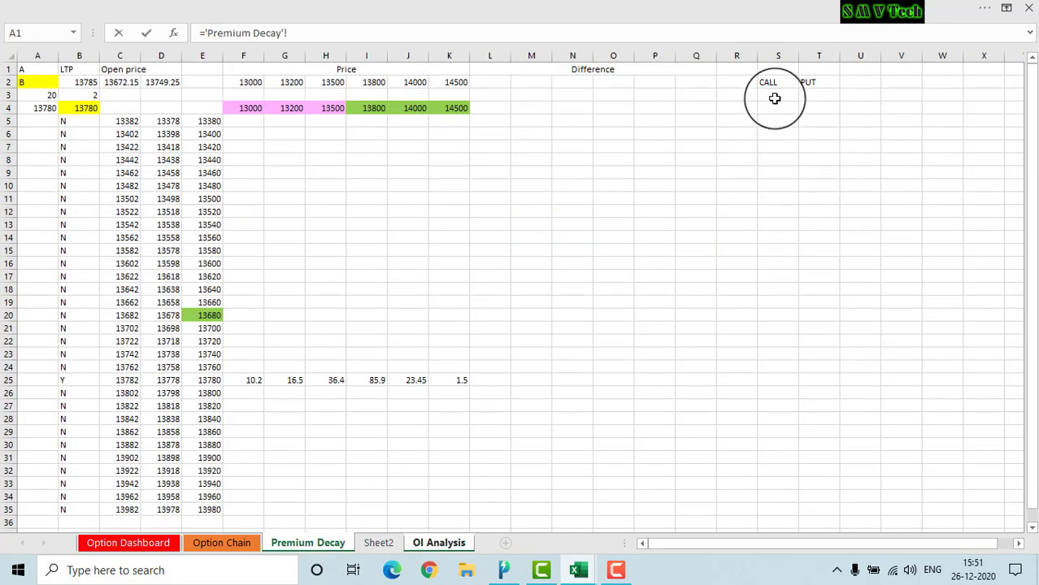
key("Return")
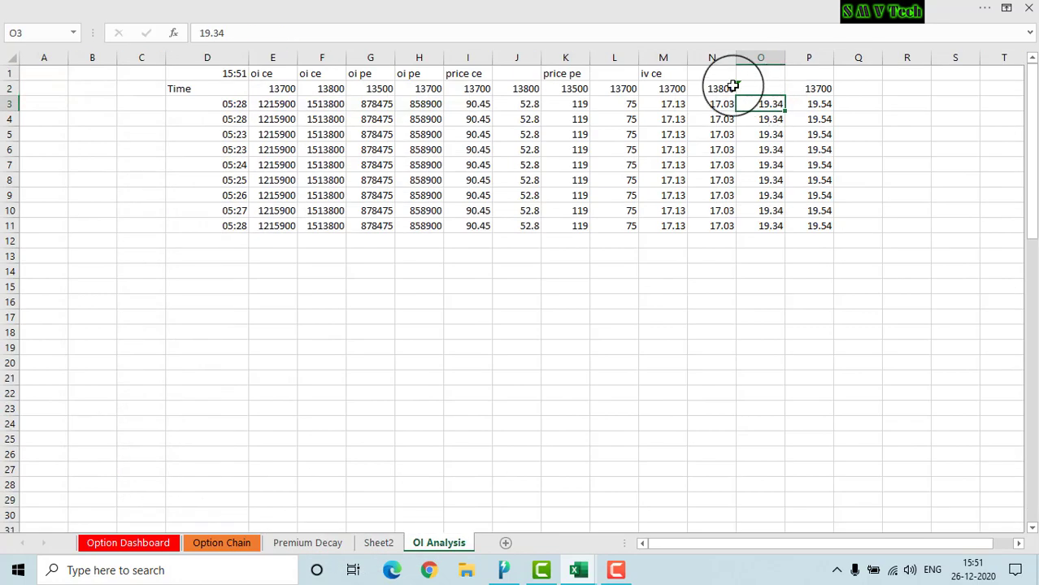
left_click(776, 90)
left_click_drag(795, 95, 823, 89)
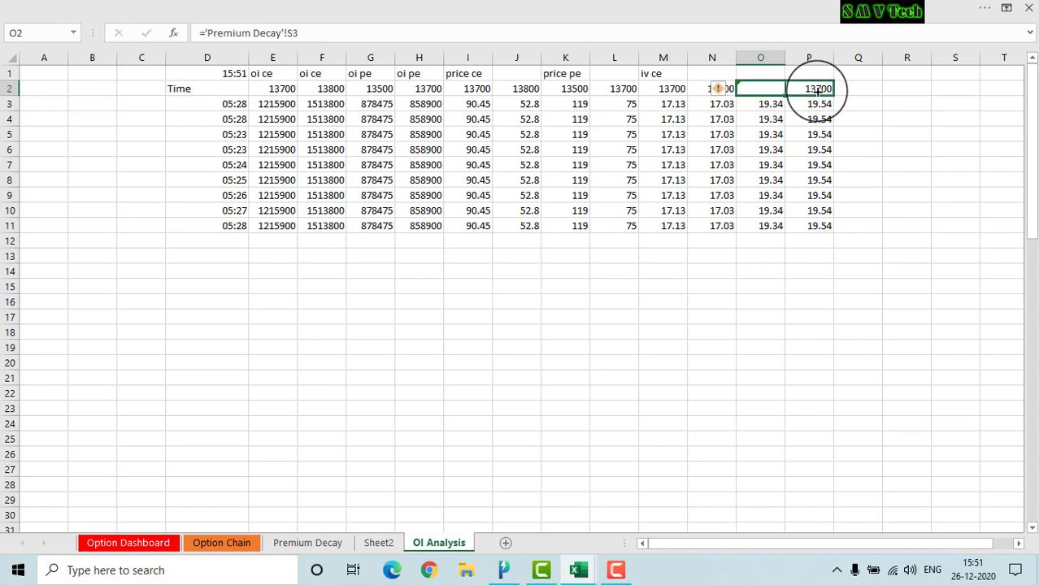
left_click(862, 120)
Step: Enter the headings CALL in O1 and PUT in P1, then return to Option Dashboard
left_click(757, 75)
type("CALL")
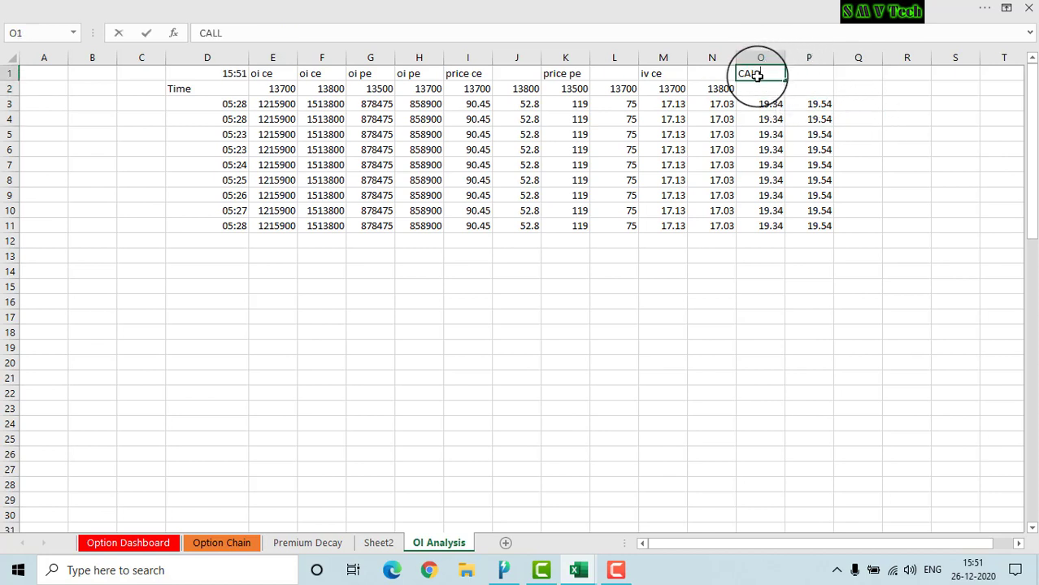
key("Right")
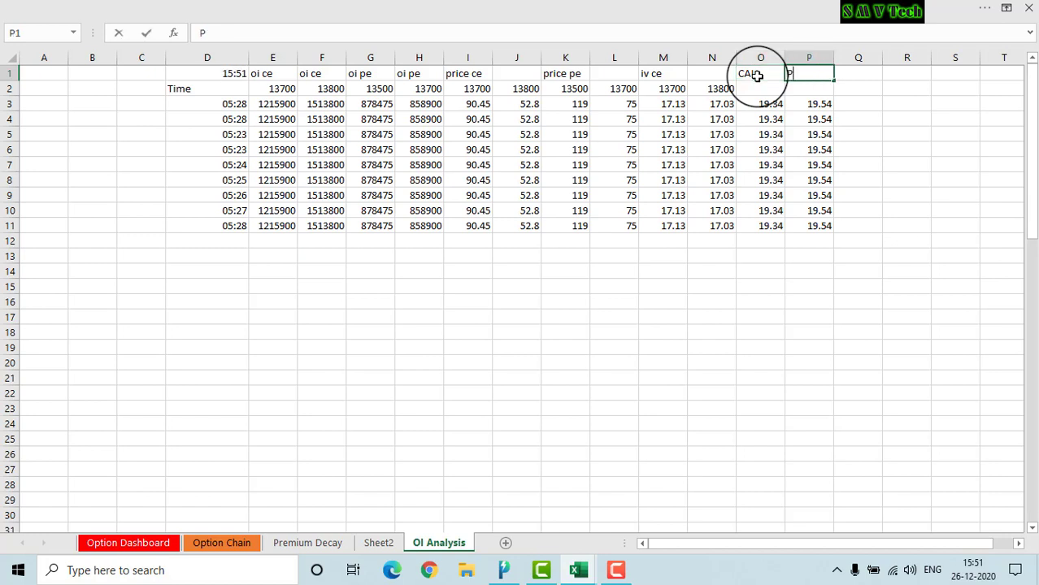
type("T")
key("Return")
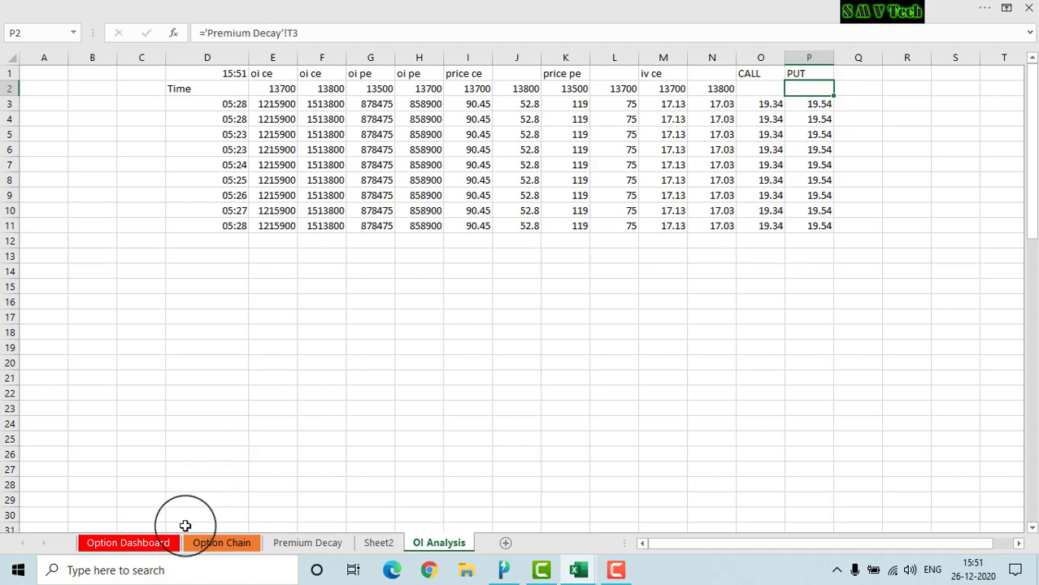
left_click(166, 543)
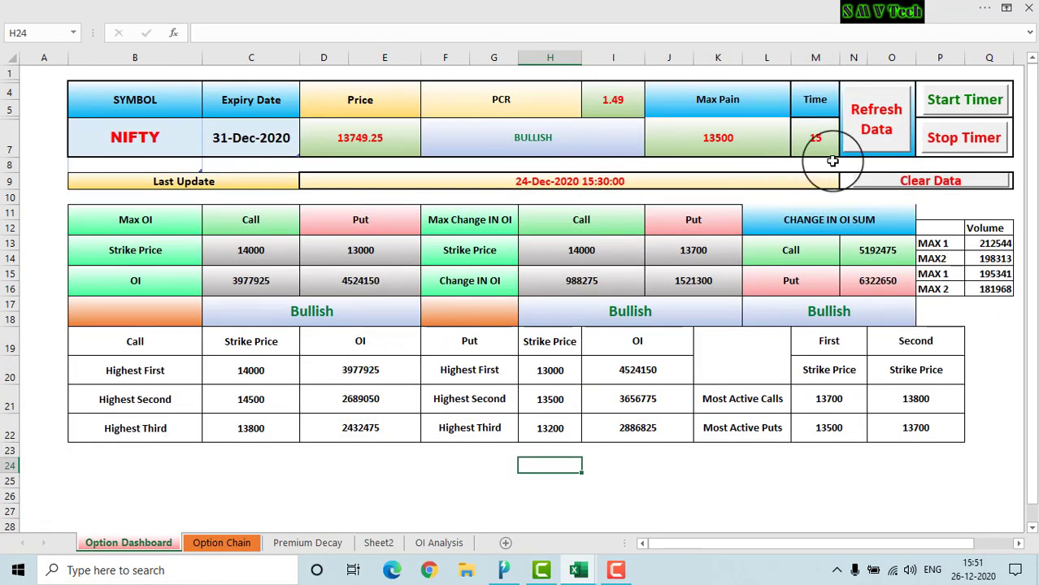
Step: Go to Premium Decay at cell U3, glance at the VBA editor, and return to Excel
left_click(312, 543)
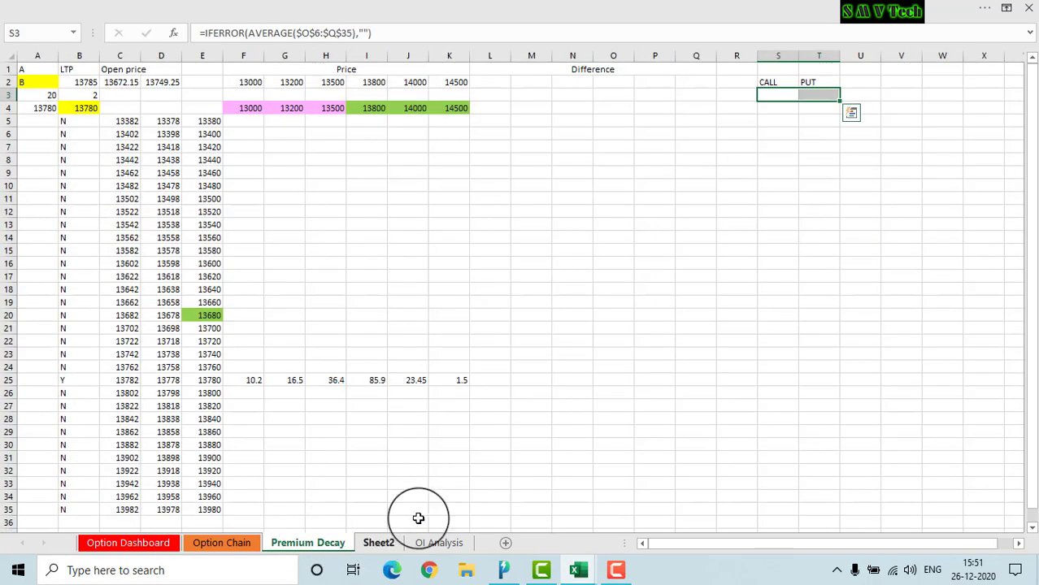
left_click(878, 96)
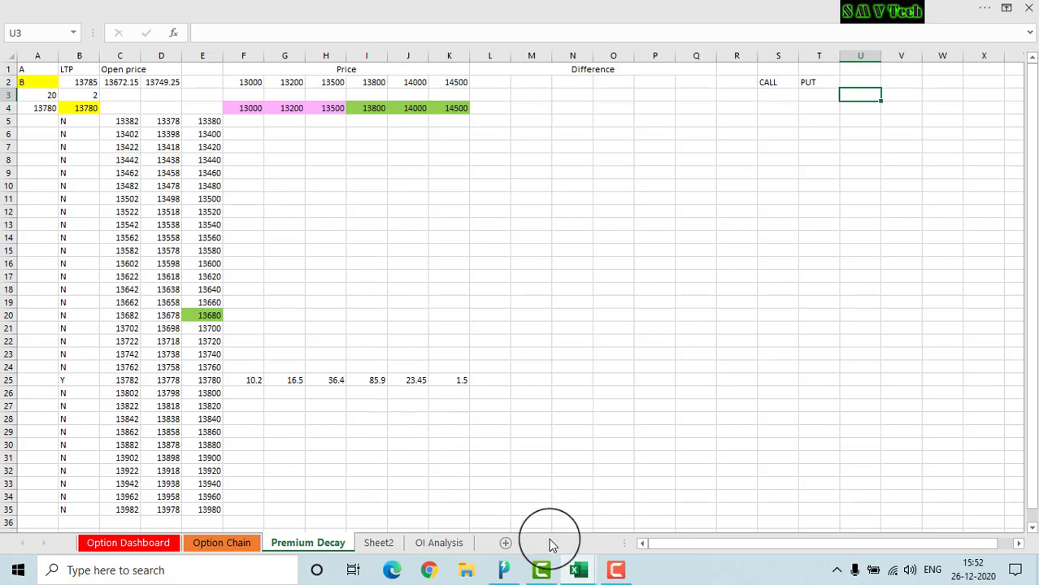
mouse_move(579, 571)
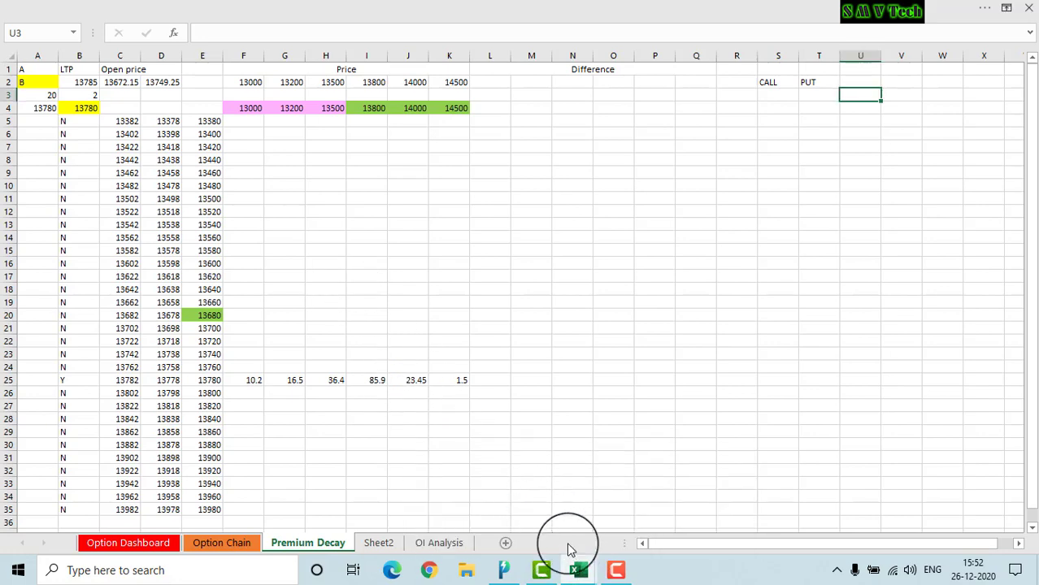
left_click(602, 546)
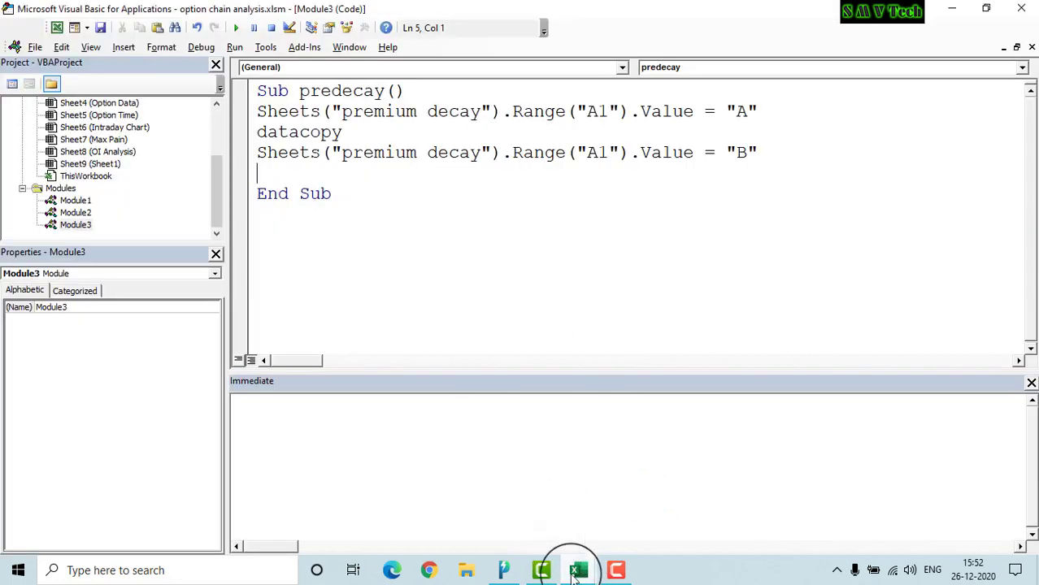
mouse_move(578, 571)
left_click(498, 511)
Step: Copy the CALL and PUT formulas in S3:T3 into U3
left_click(775, 96)
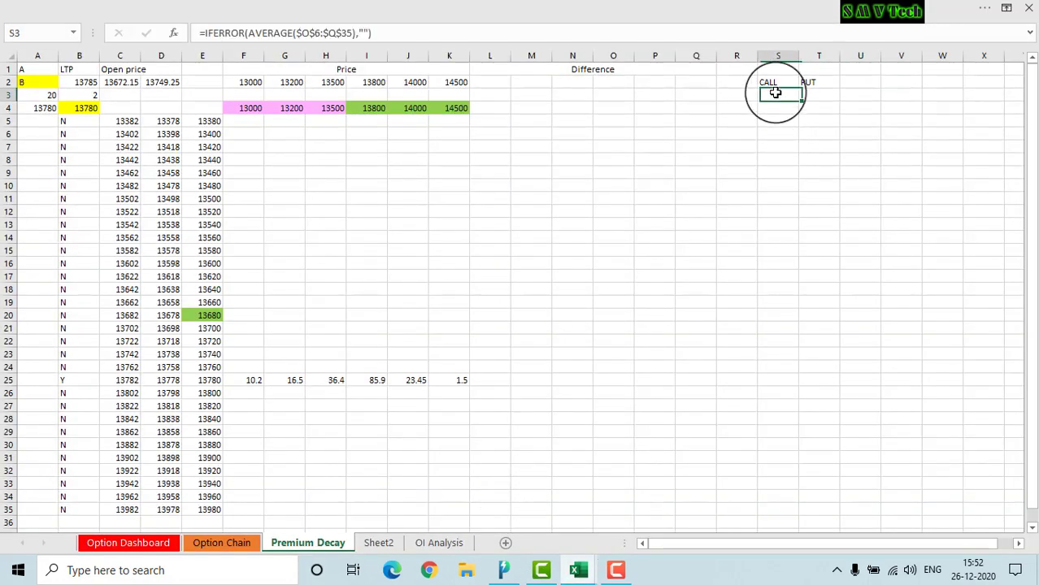
left_click_drag(814, 92, 777, 95)
key("ctrl+c")
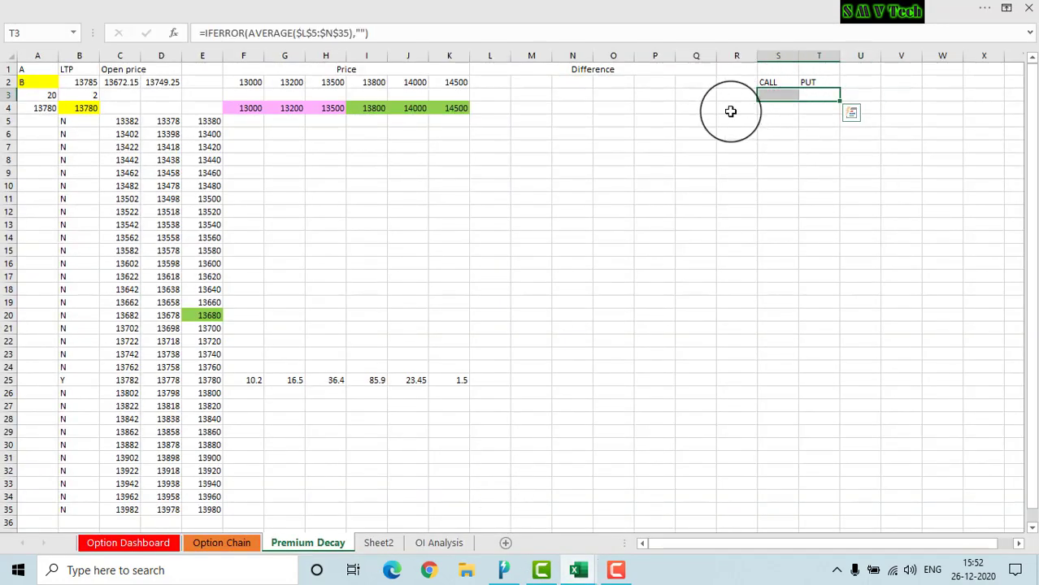
left_click(864, 95)
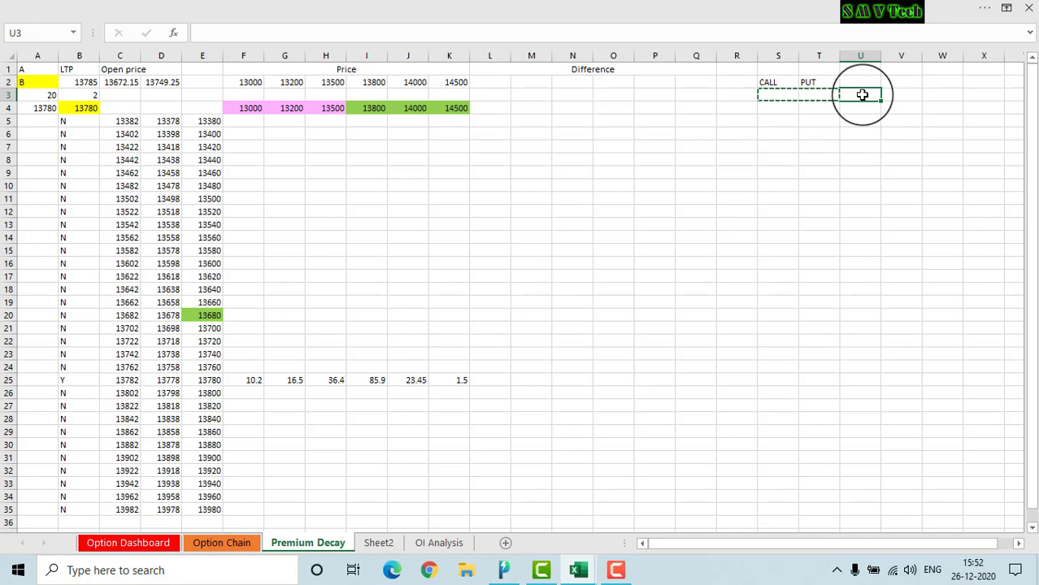
key("ctrl+v")
Step: Enter test values -20 for CALL in S3 and -10 for PUT in T3
left_click(777, 94)
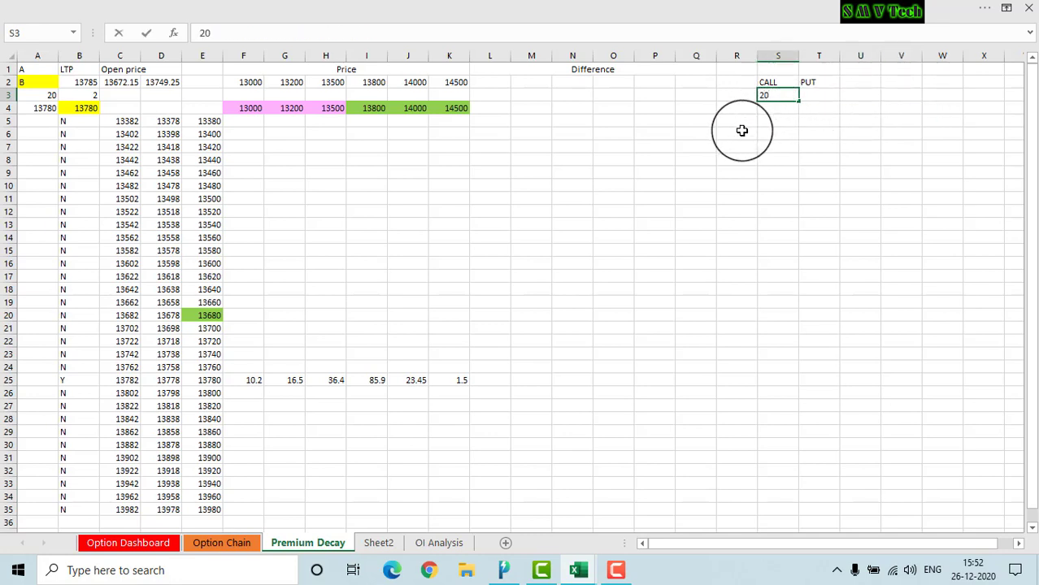
key("Tab")
key("Tab")
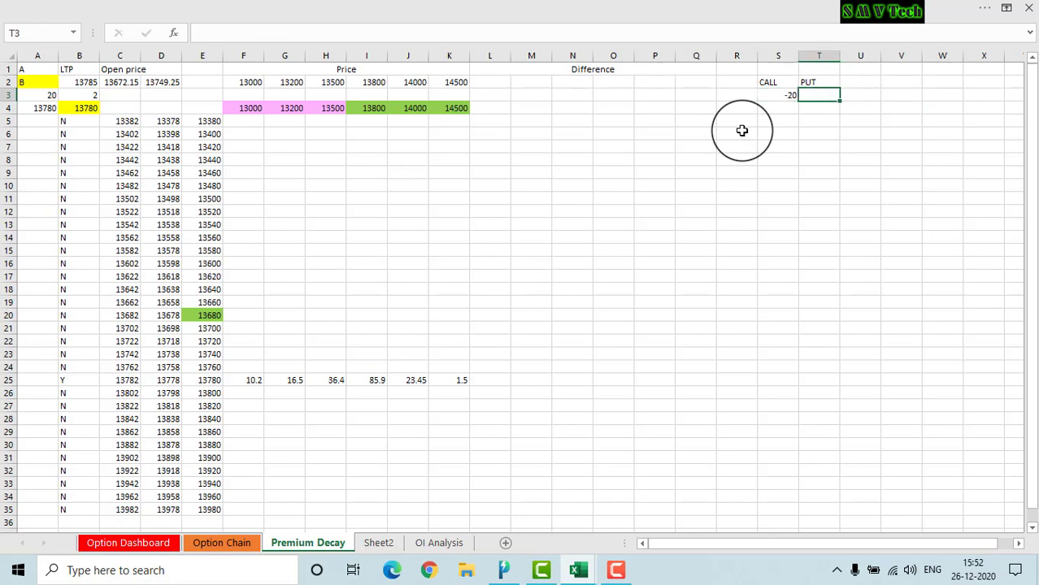
type("-10")
left_click(737, 121)
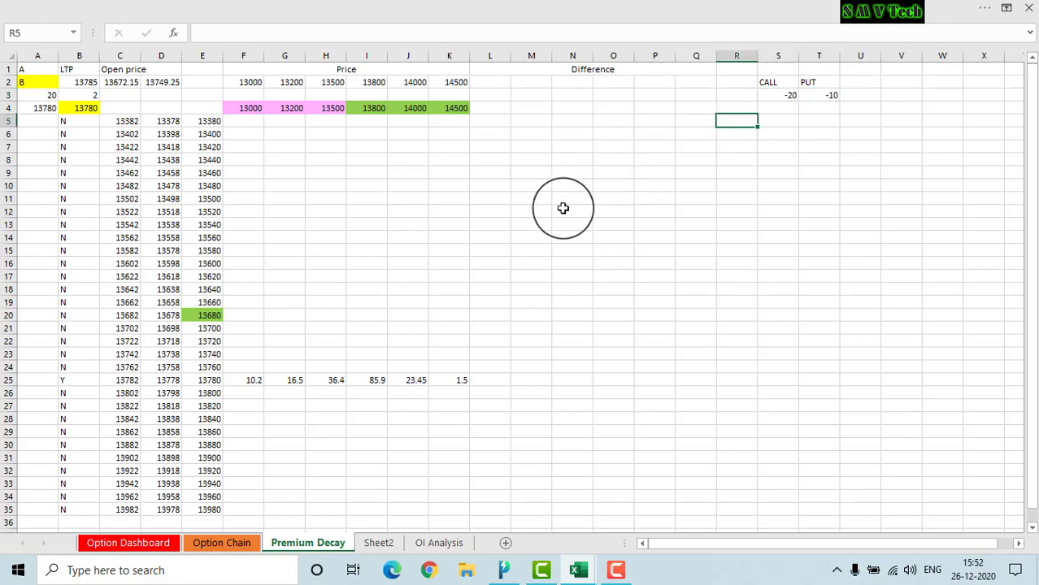
Step: Run the predecay macro once from the VBA editor and minimize the editor
mouse_move(577, 571)
left_click(650, 513)
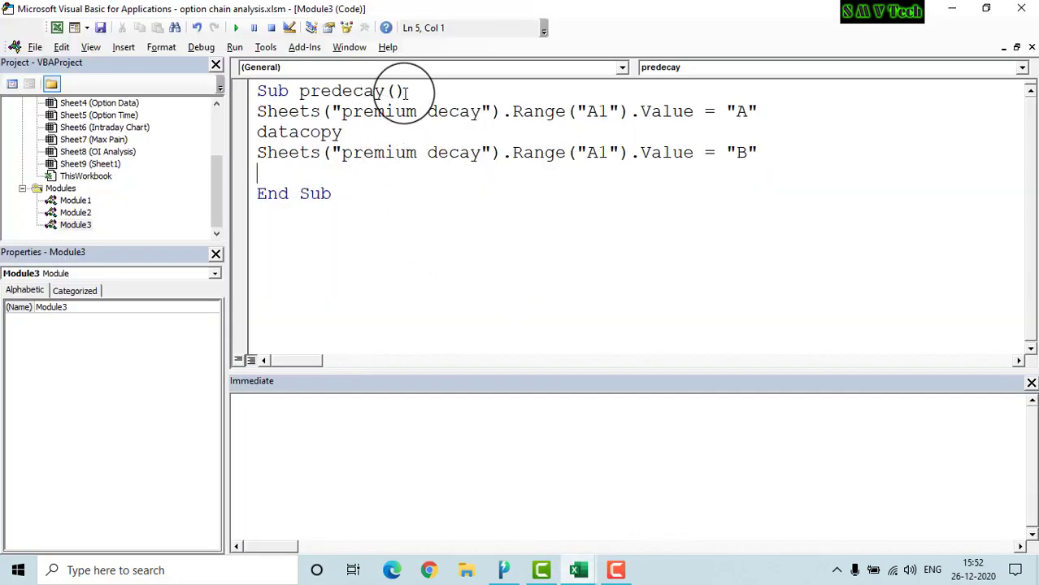
left_click(237, 30)
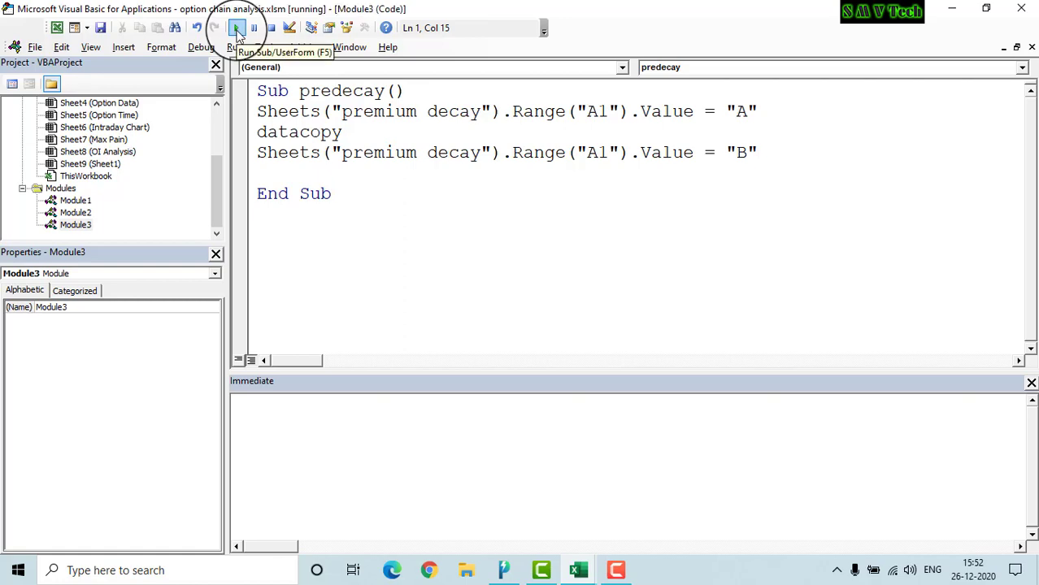
left_click(951, 8)
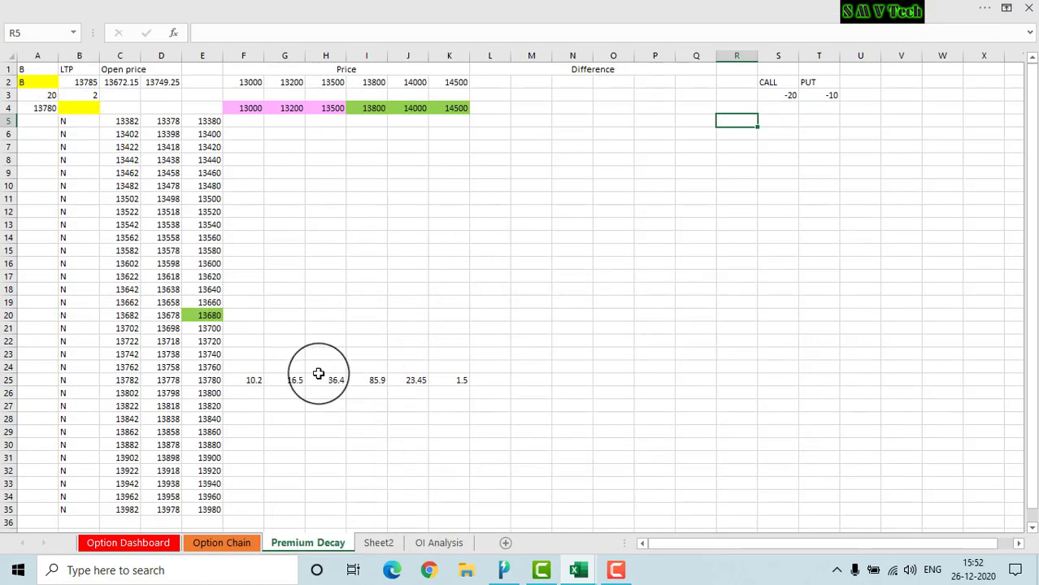
Step: Compare OI Analysis cell O2 with the Premium Decay values by switching between the sheets
left_click(439, 543)
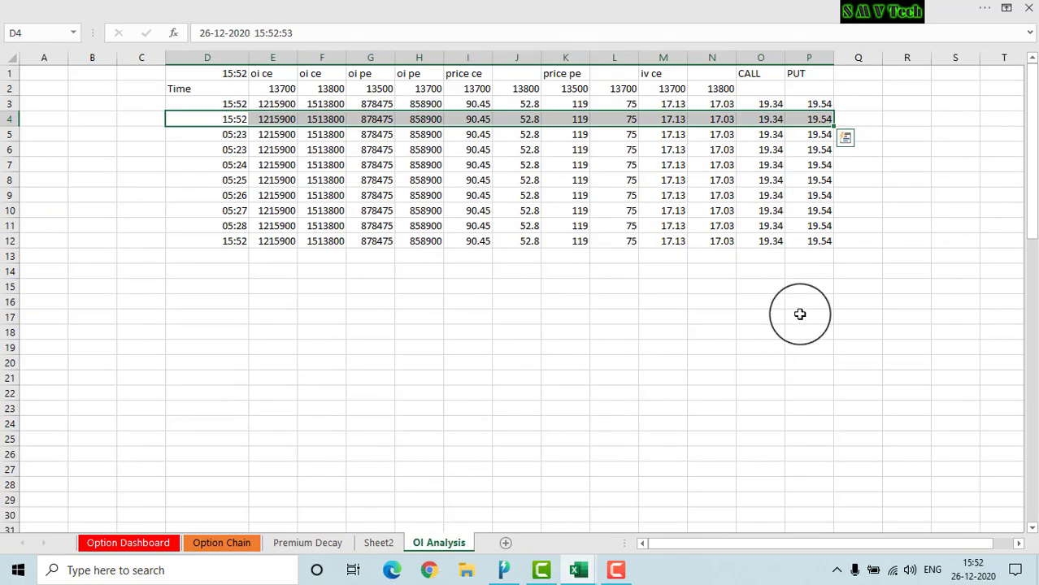
left_click(760, 90)
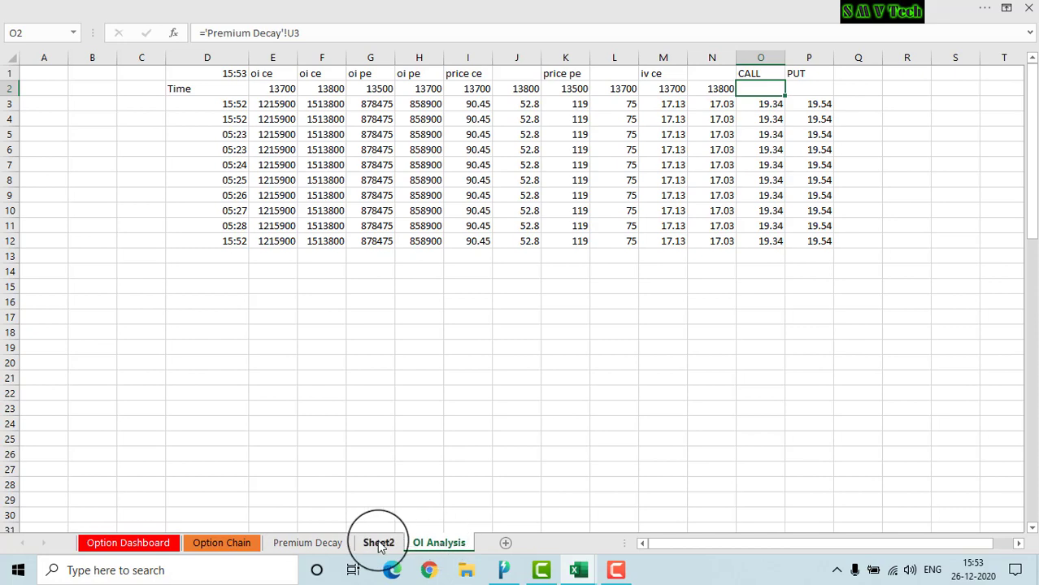
left_click(332, 543)
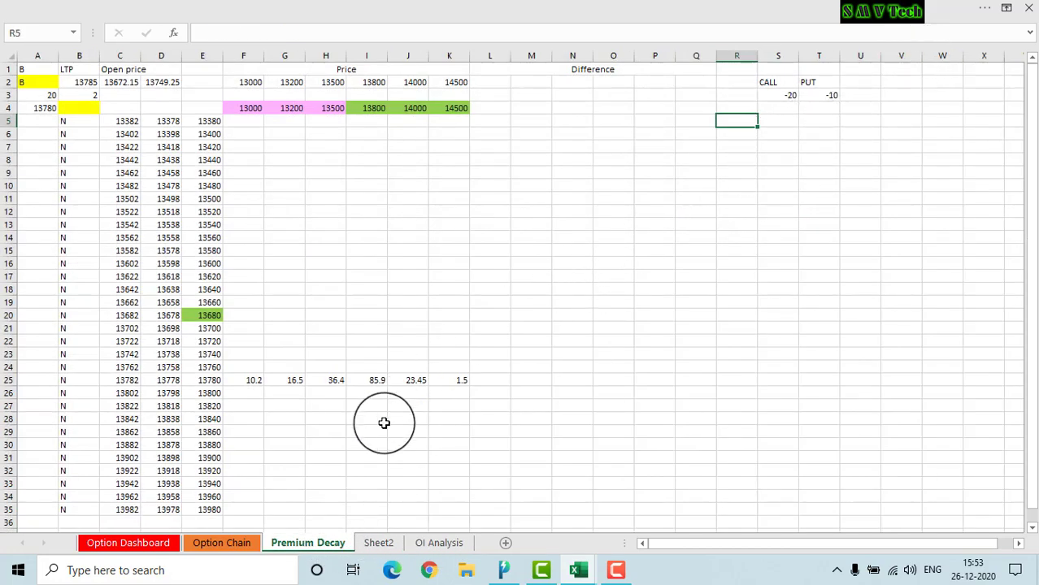
left_click(439, 543)
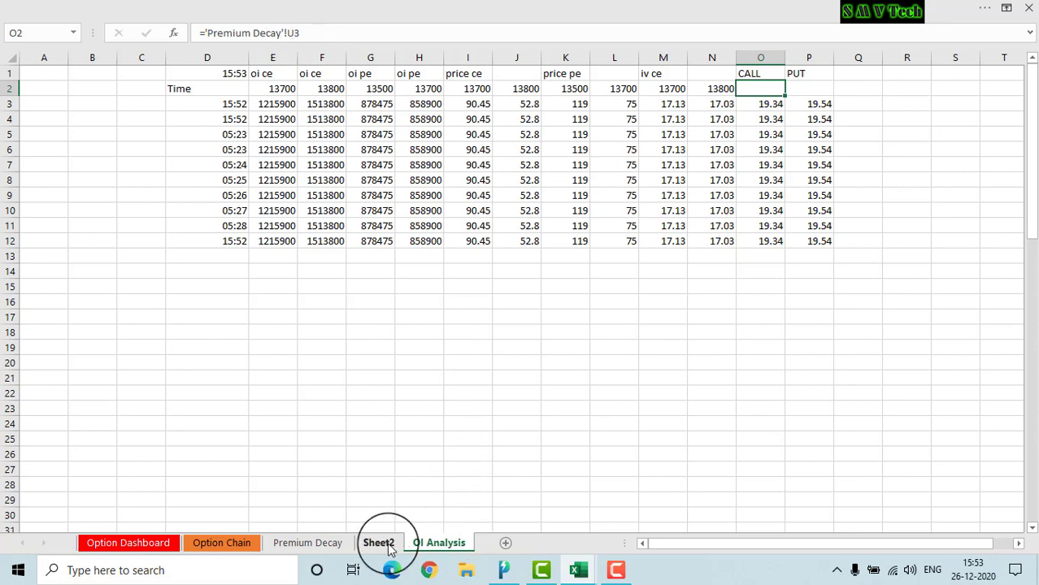
left_click(322, 543)
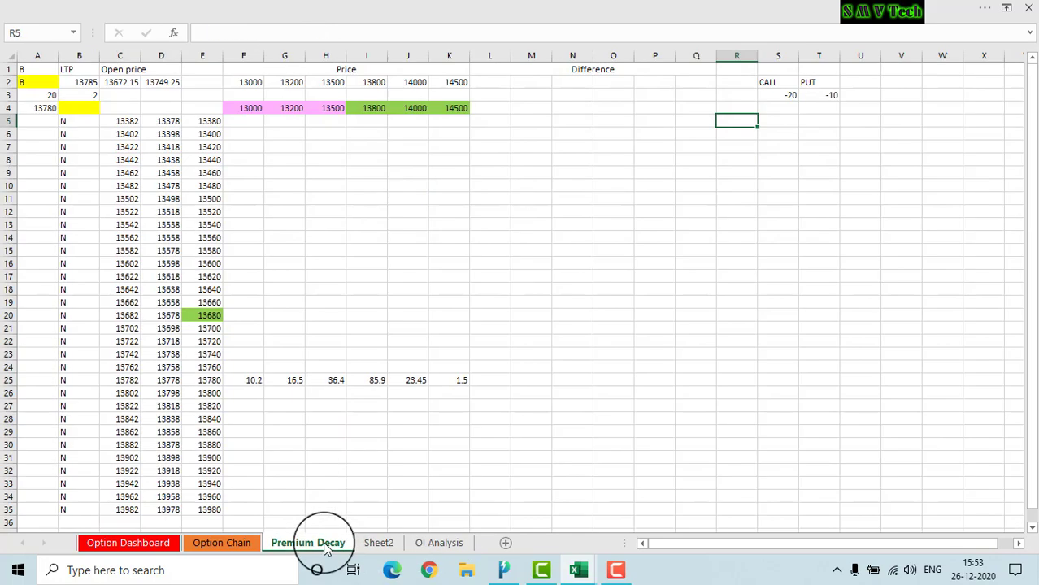
Step: Link OI Analysis O2 to 'Premium Decay'!U3 and P2 to V3, showing -20 and -10
left_click(422, 547)
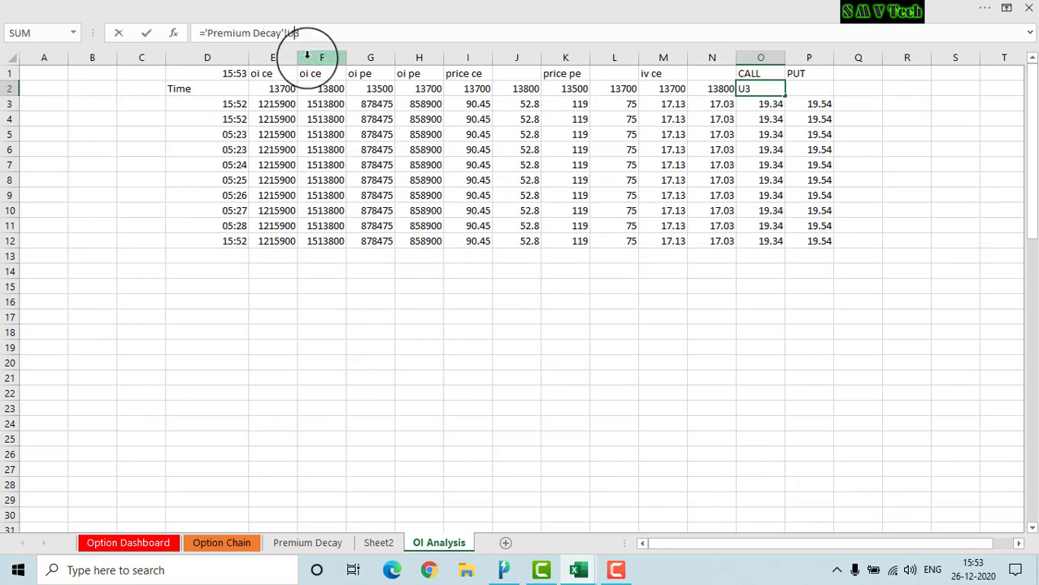
key("Return")
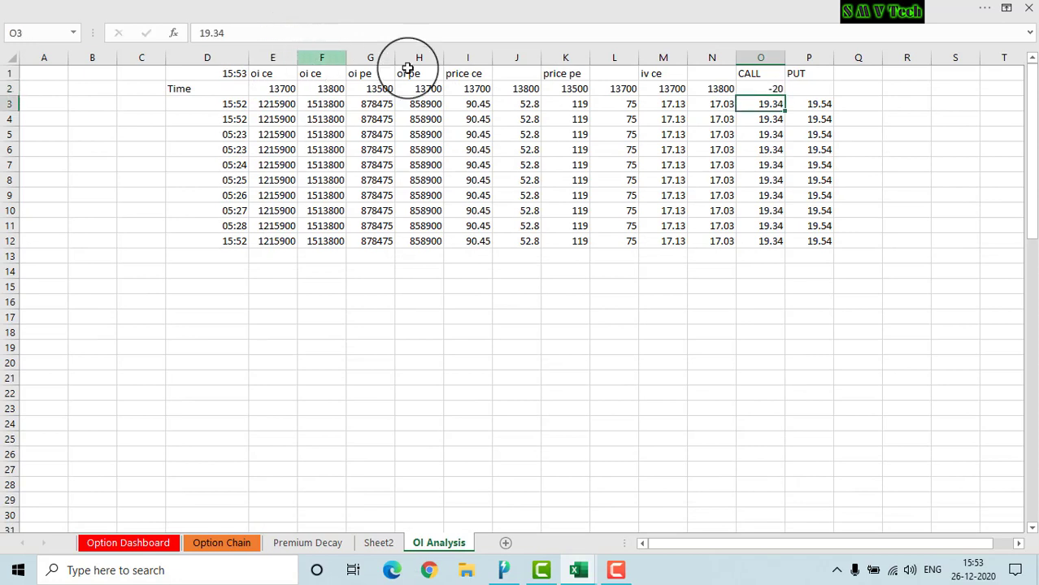
key("Up")
key("Right")
left_click(295, 35)
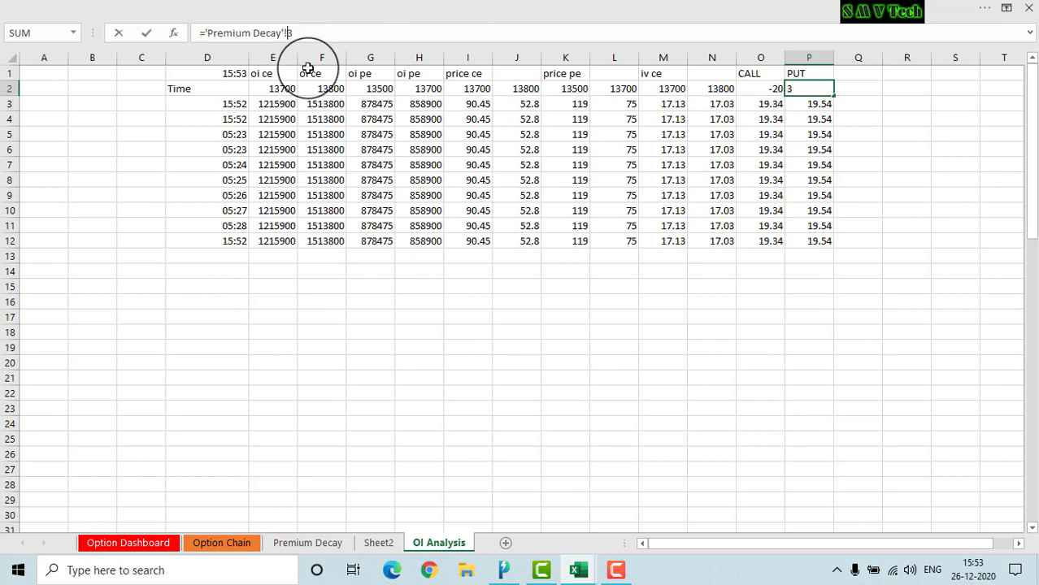
type("W")
key("Return")
left_click(260, 7)
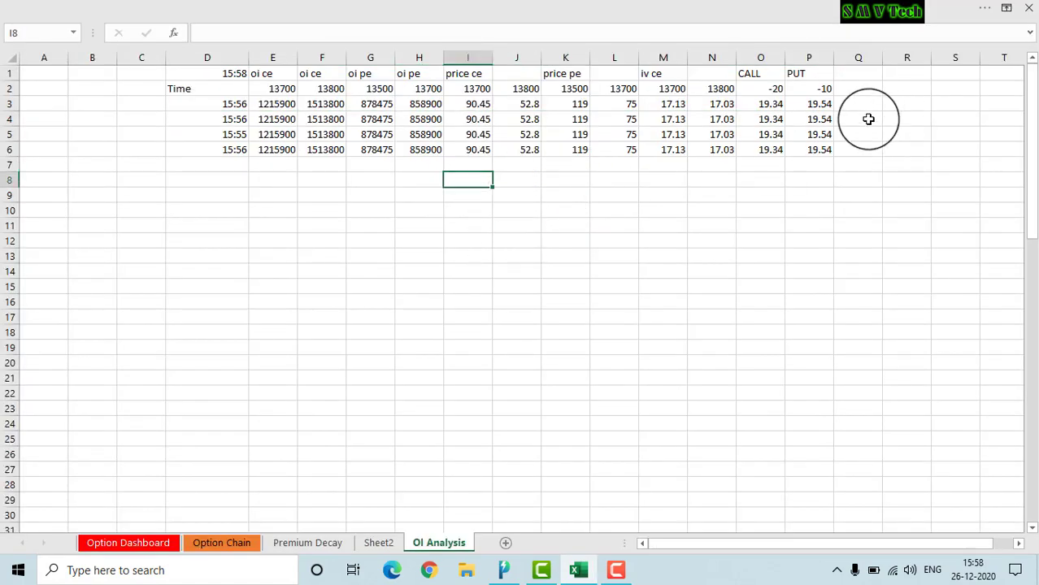
Step: In Module2's datacopy code, correct the range references so the source reads d4:p4
mouse_move(580, 580)
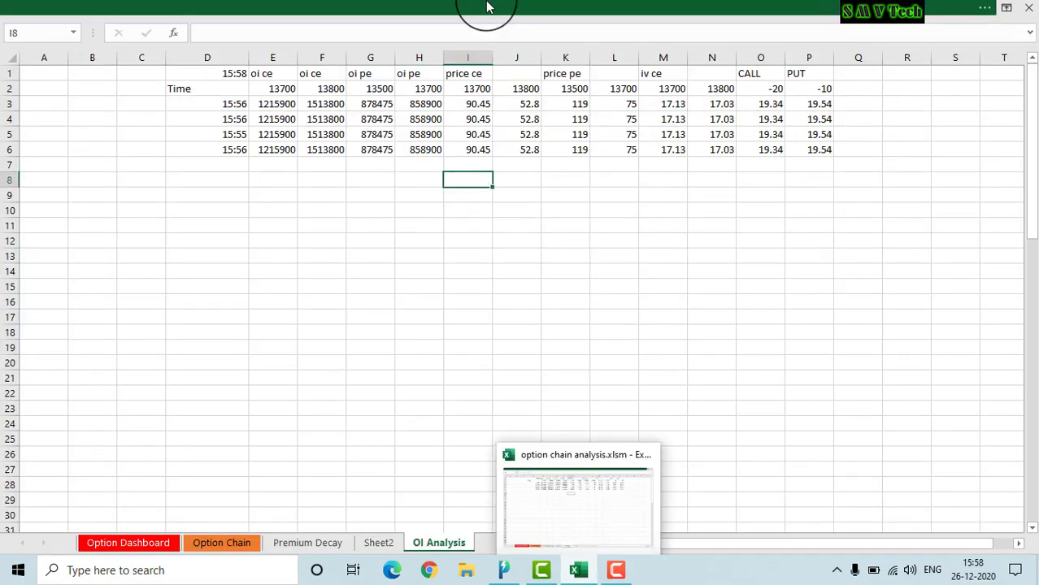
left_click(580, 527)
left_click(20, 66)
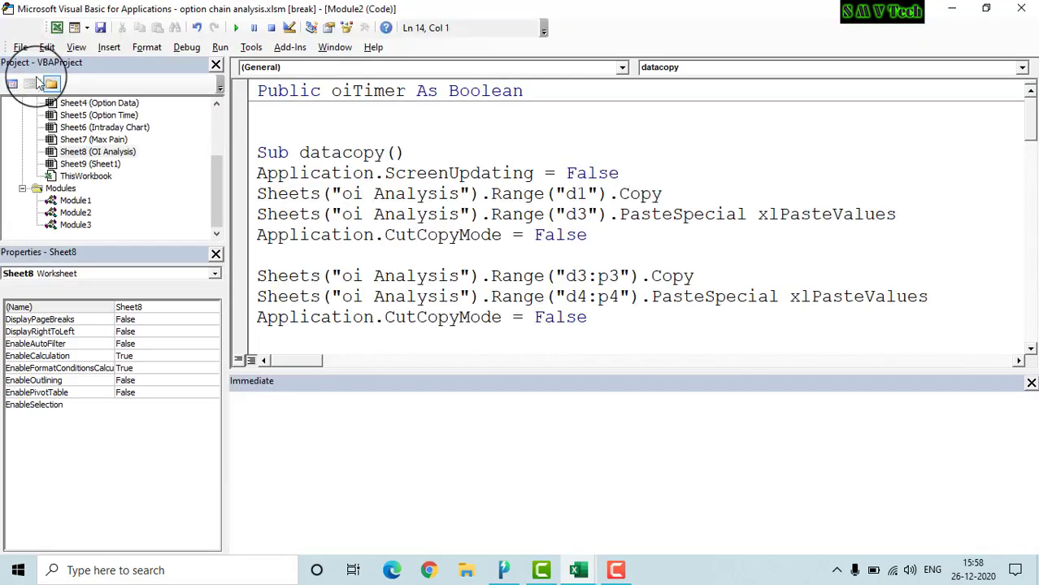
left_click(590, 213)
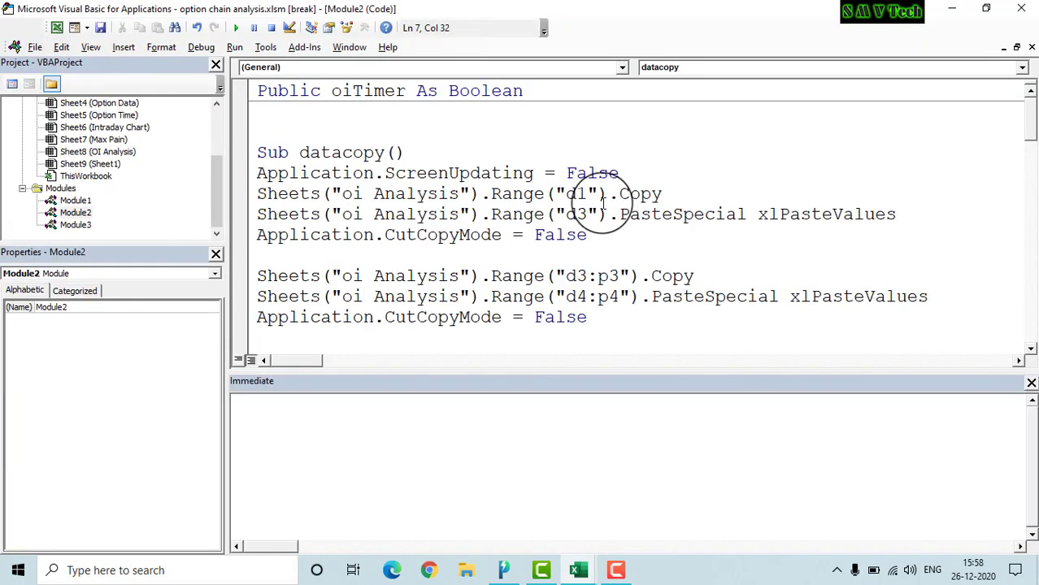
key("BackSpace")
type("2")
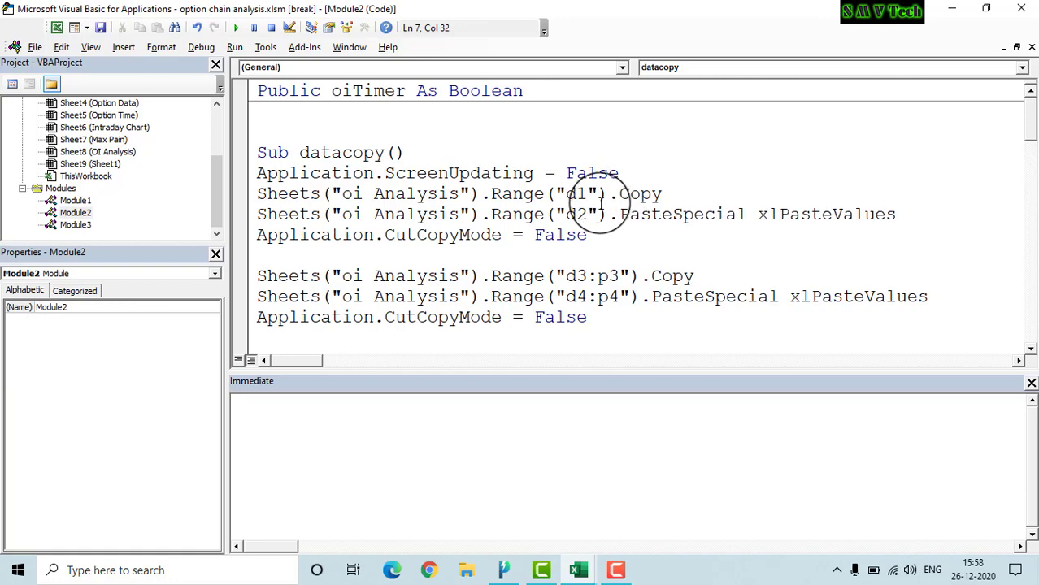
scroll(602, 204, "down", 1)
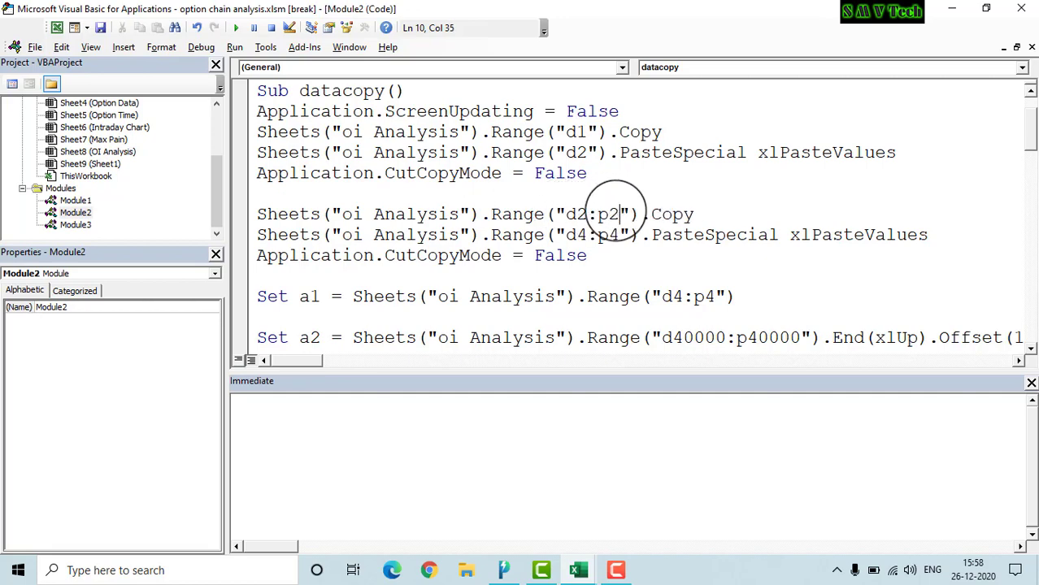
left_click(588, 234)
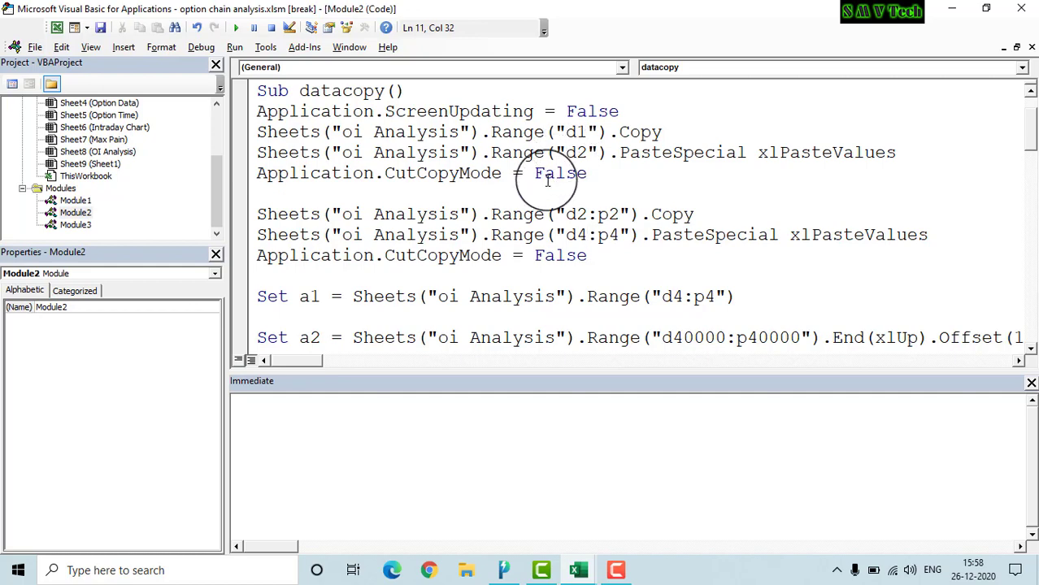
key("BackSpace")
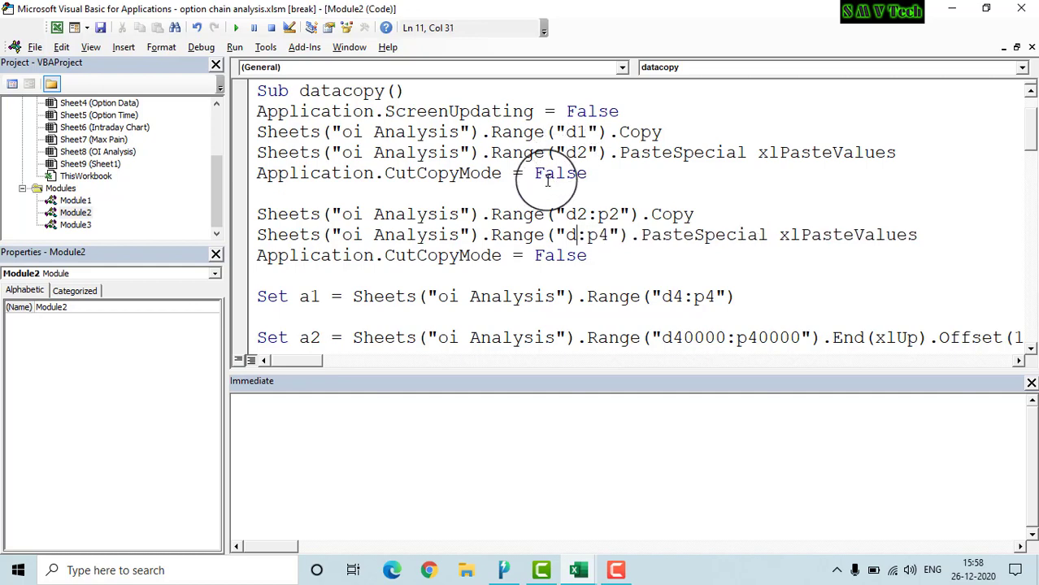
type("4")
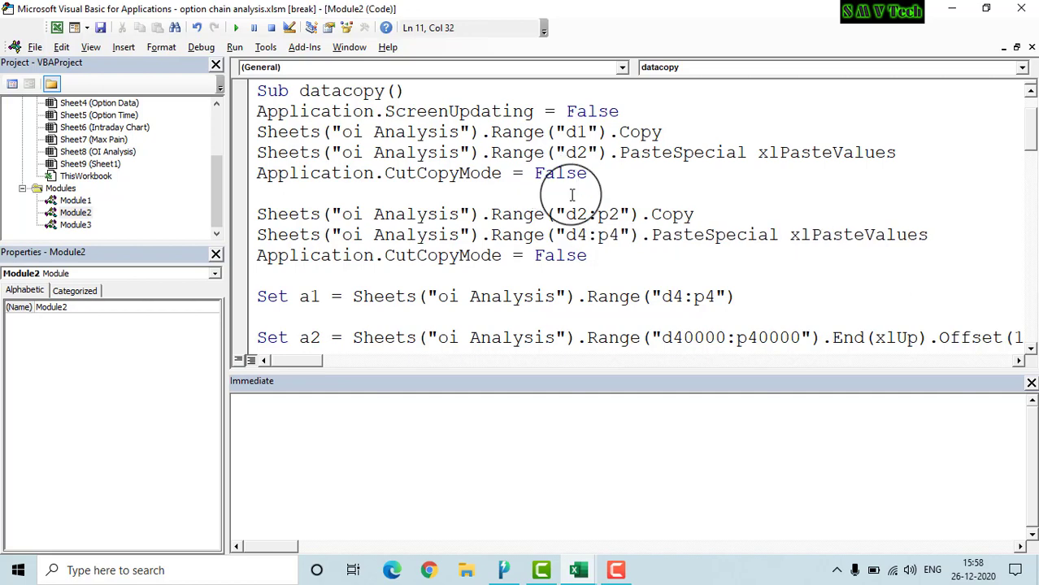
Step: Bring up Module3's predecay macro code
scroll(572, 195, "down", 1)
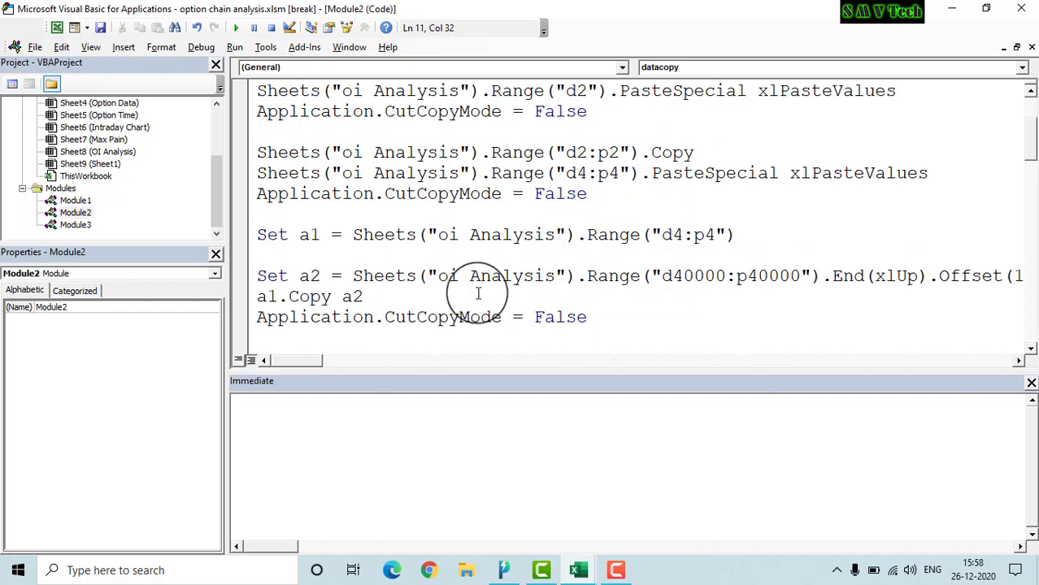
scroll(479, 291, "down", 2)
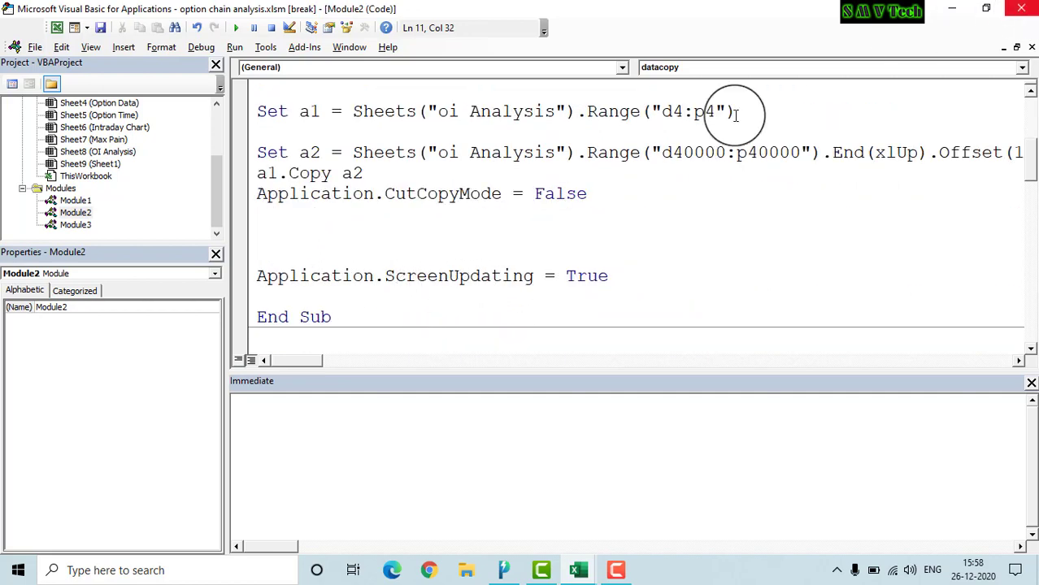
double_click(82, 225)
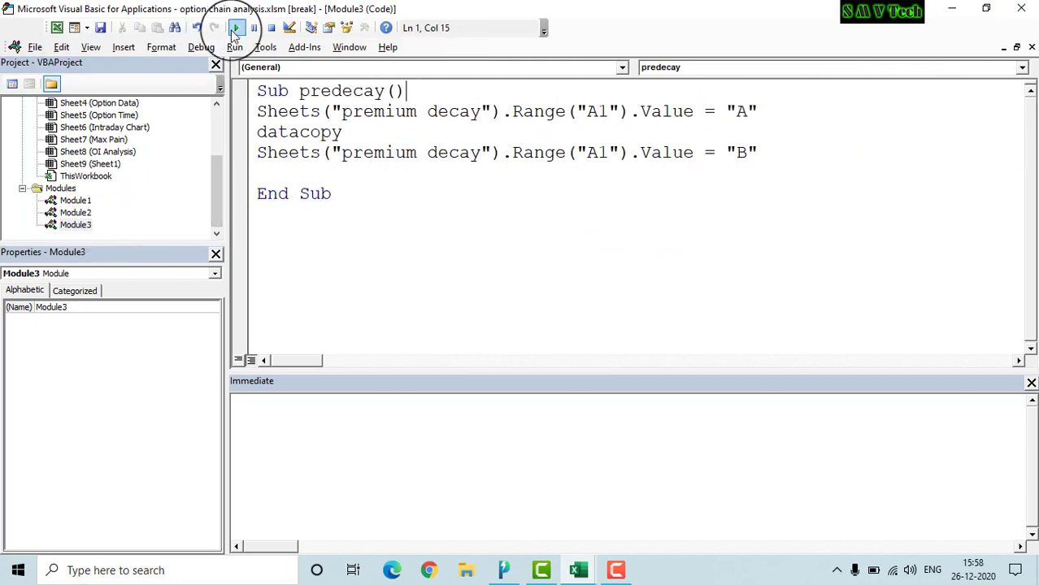
Step: Clear the old logged test data from rows 5 to 7 on OI Analysis
key("alt+F11")
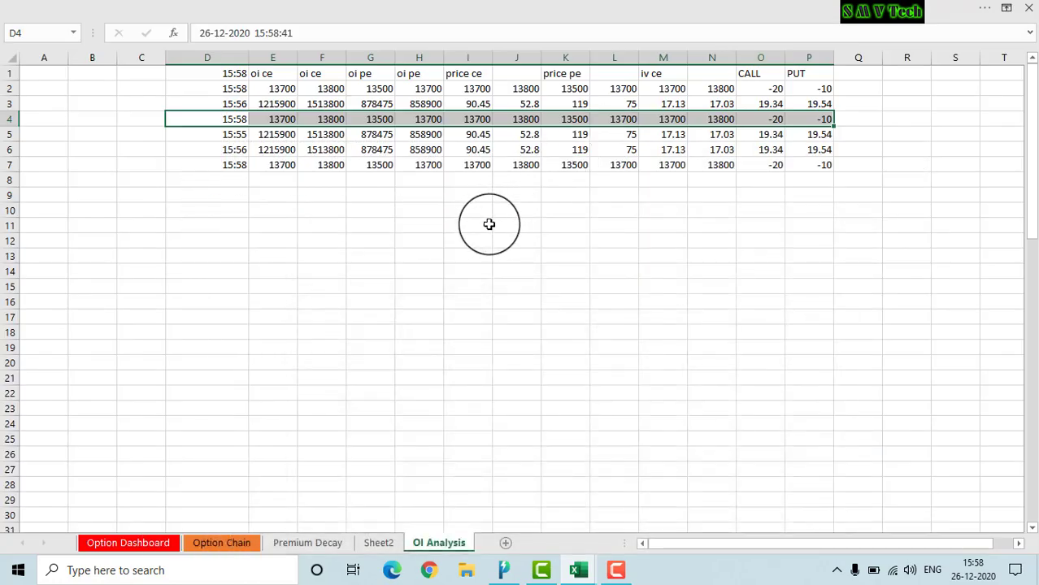
left_click(822, 208)
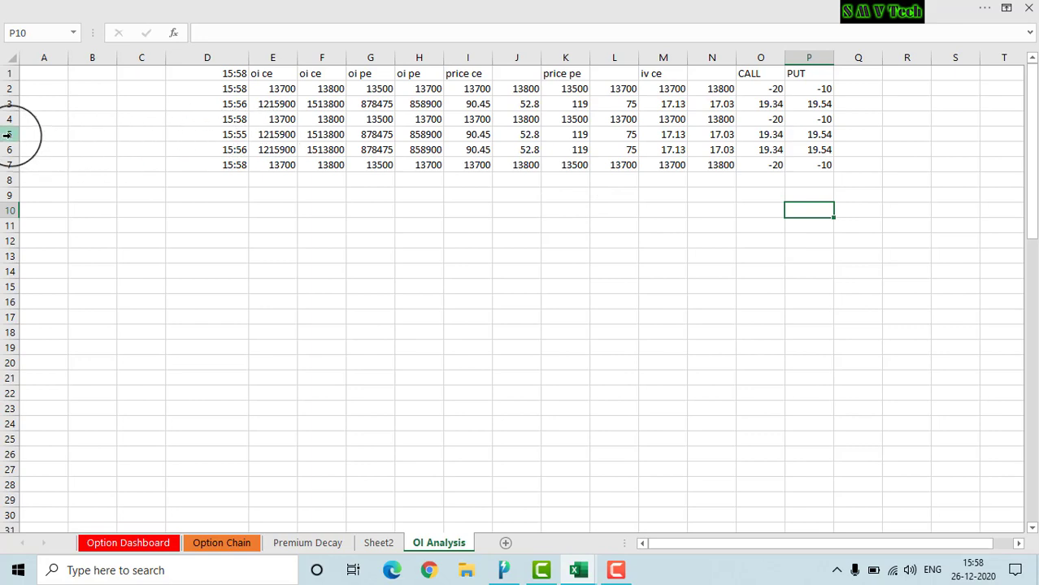
left_click_drag(16, 132, 17, 165)
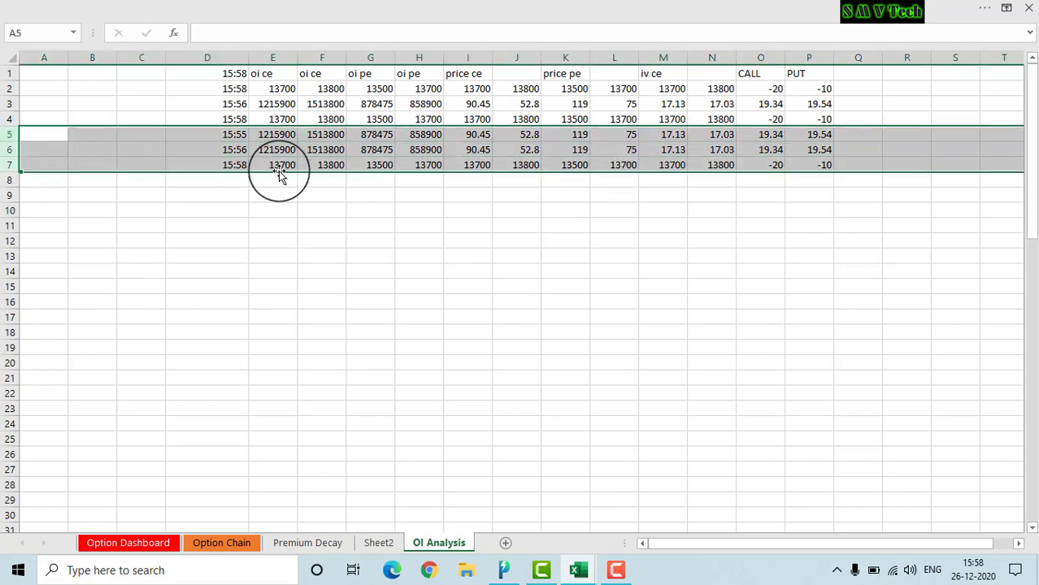
key("Delete")
Step: Rerun the predecay macro from the VBA editor, then minimize the editor
key("alt+F11")
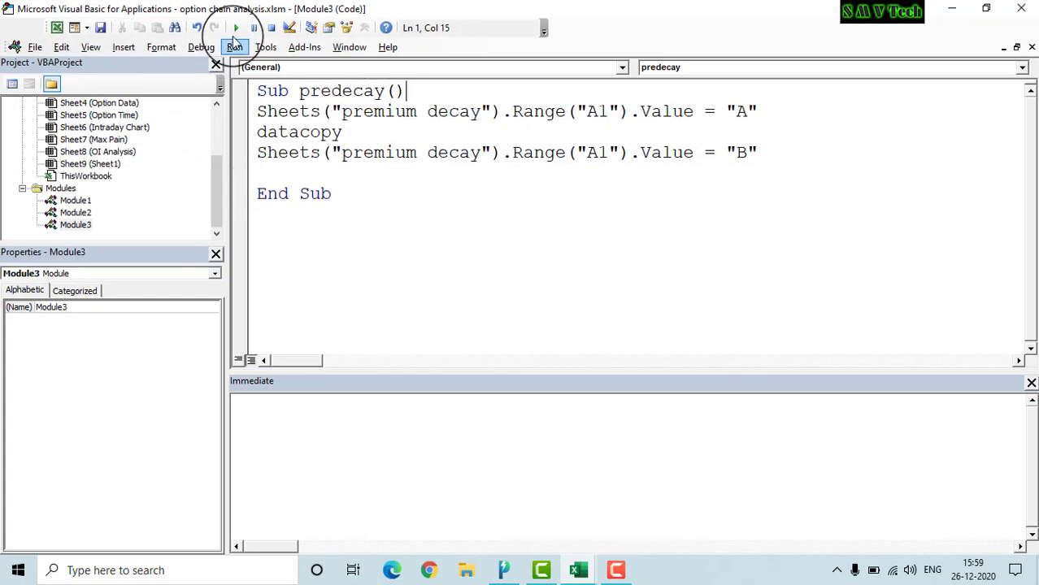
left_click(236, 27)
left_click(965, 9)
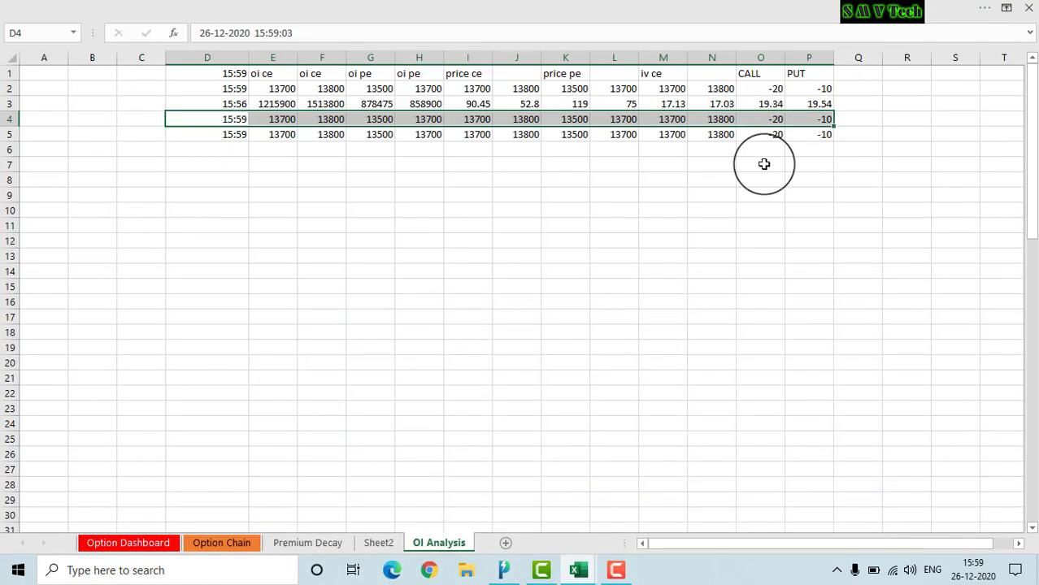
Step: Add a 'predecay' call under the Application.OnTime line in Module2's runTimer
left_click(506, 7)
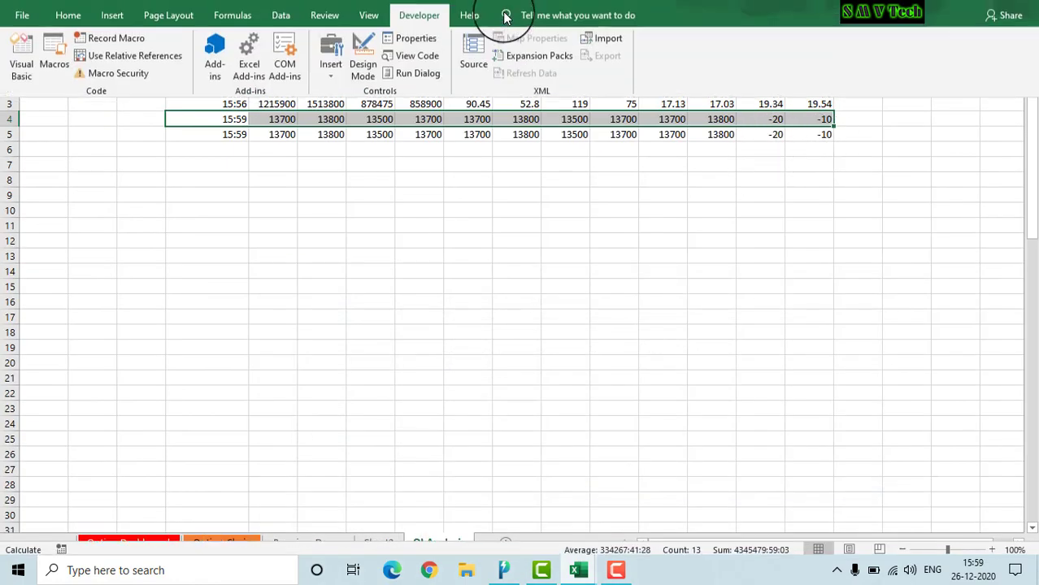
left_click(19, 73)
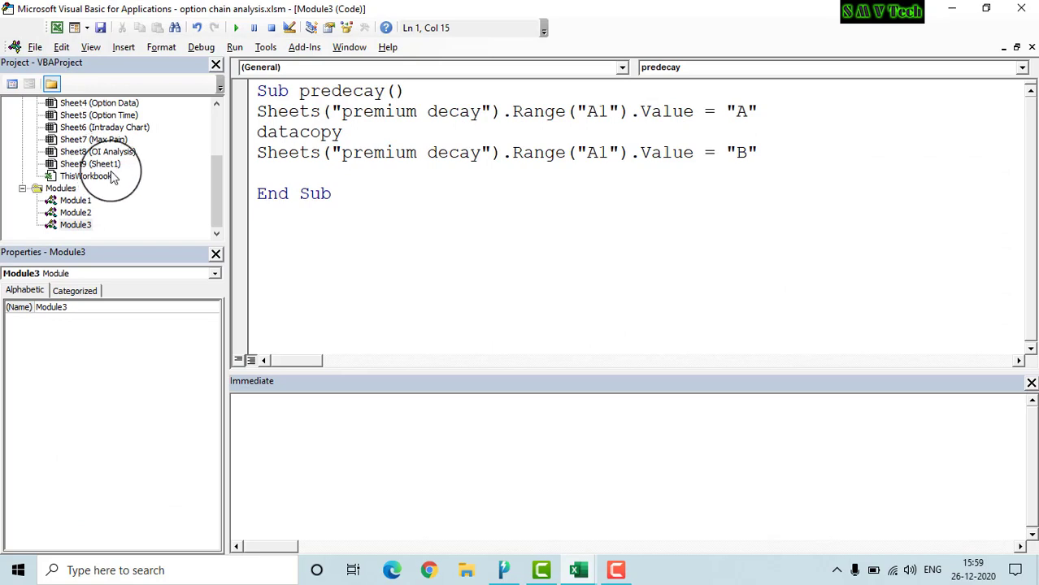
double_click(82, 212)
scroll(394, 234, "down", 5)
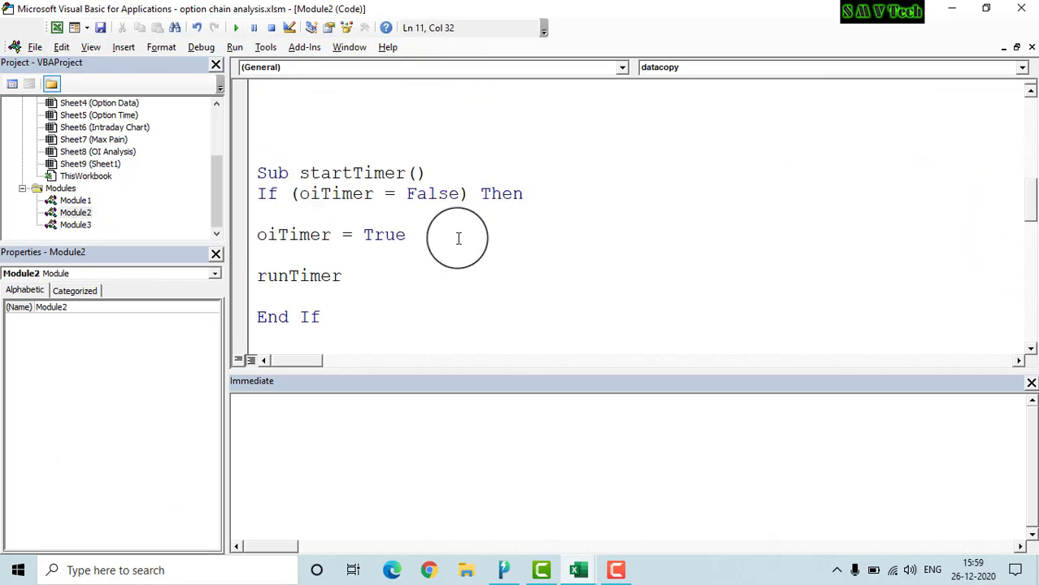
scroll(457, 236, "down", 3)
scroll(440, 234, "down", 3)
scroll(396, 239, "down", 1)
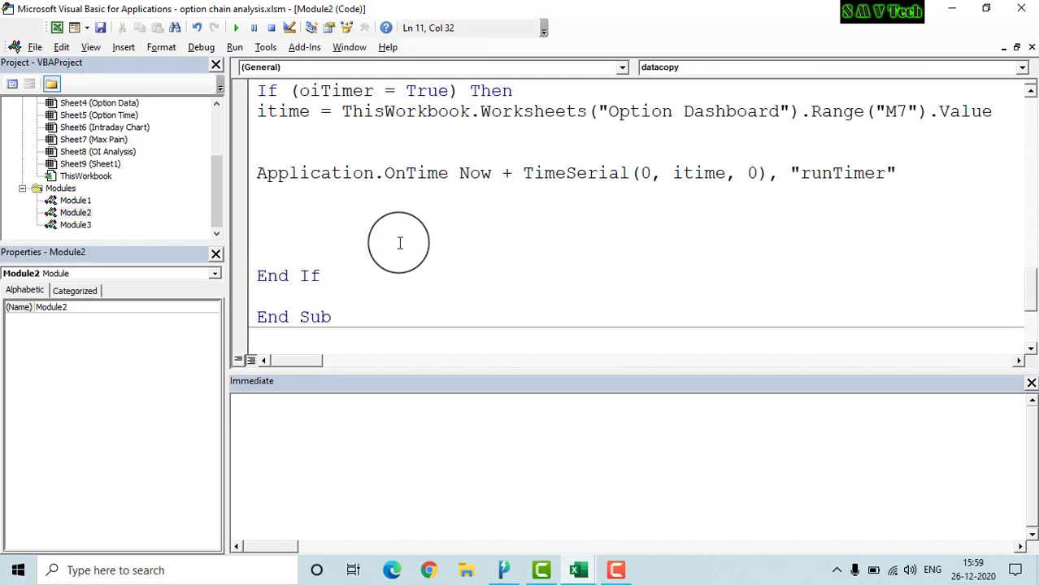
scroll(400, 242, "down", 1)
scroll(399, 241, "up", 2)
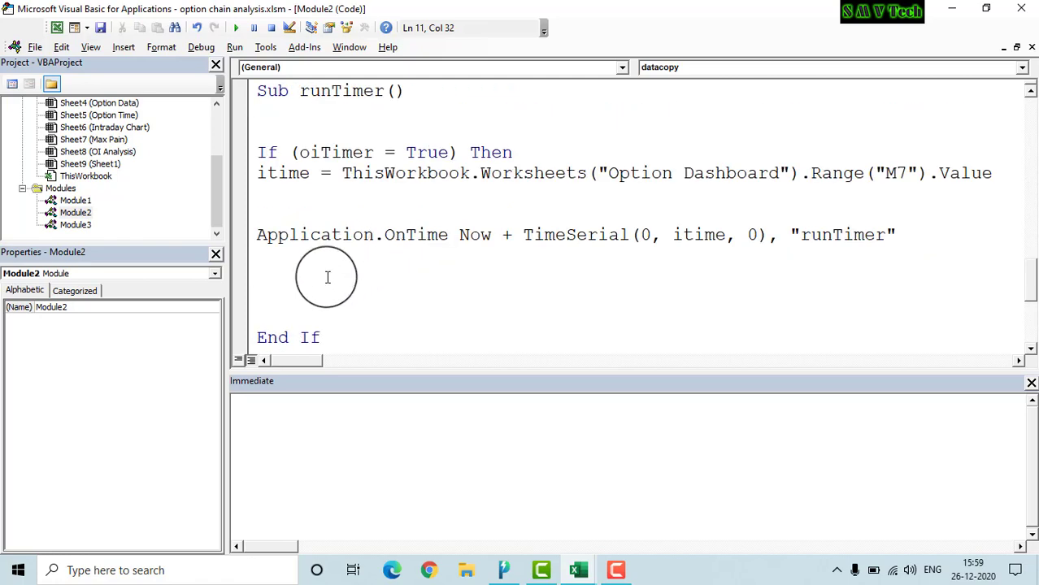
left_click(326, 278)
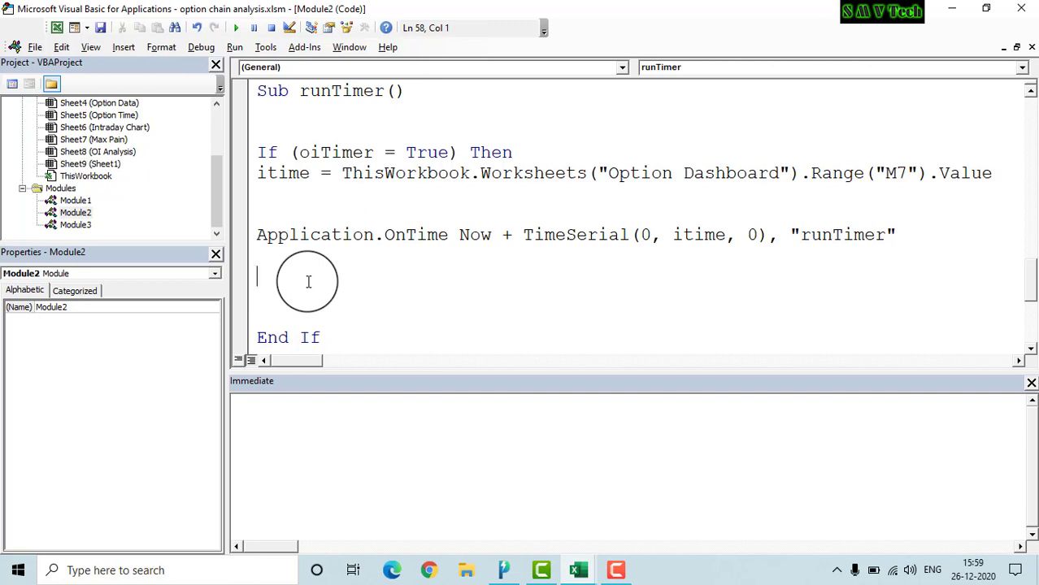
type("PRE")
key("BackSpace")
key("BackSpace")
key("BackSpace")
type("pre")
type("de")
type("cay")
Step: Check the call matches Module3's predecay macro name, then close the VB editor
double_click(76, 225)
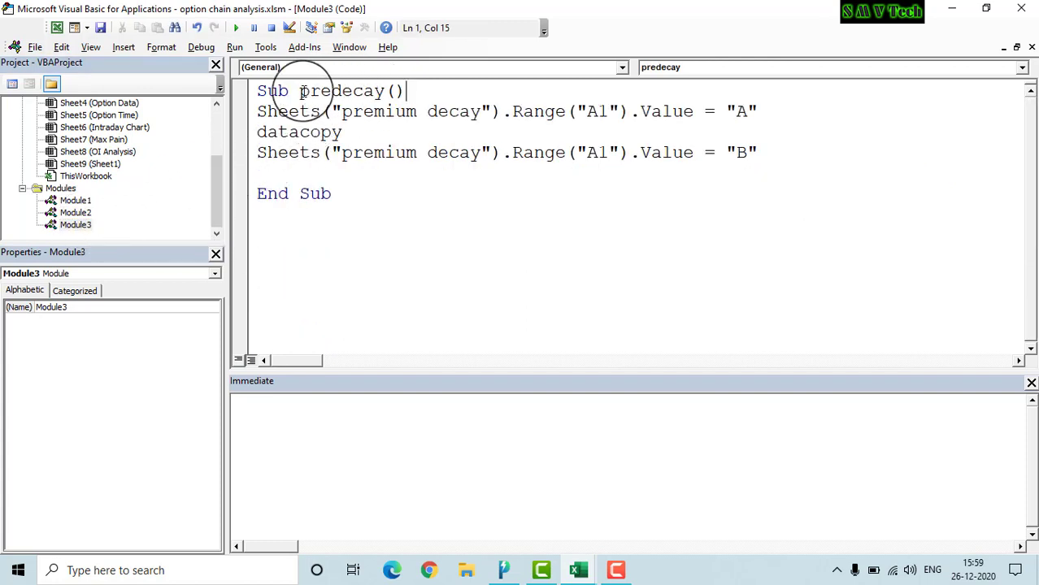
left_click_drag(299, 91, 384, 91)
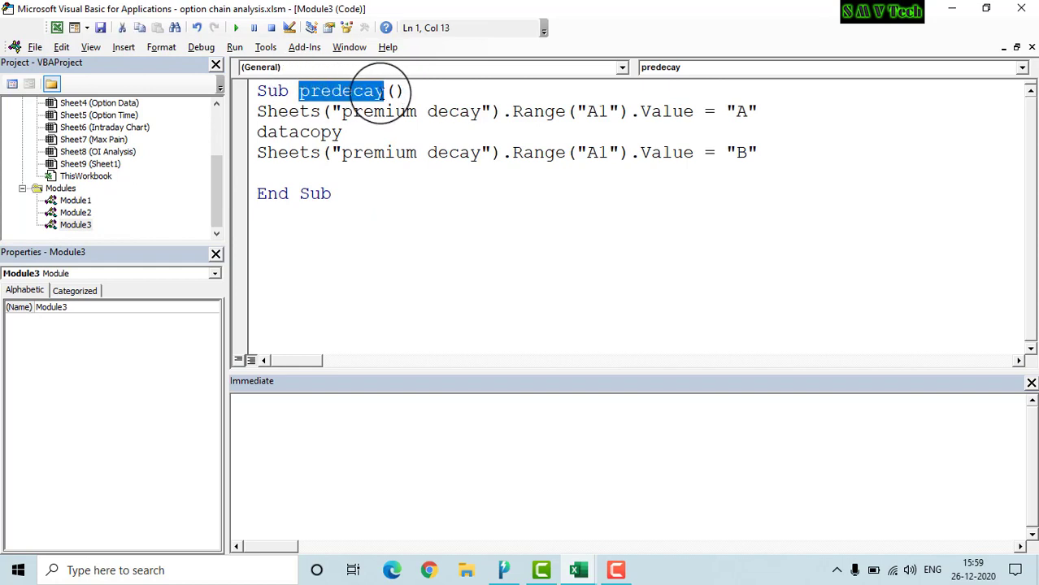
double_click(76, 212)
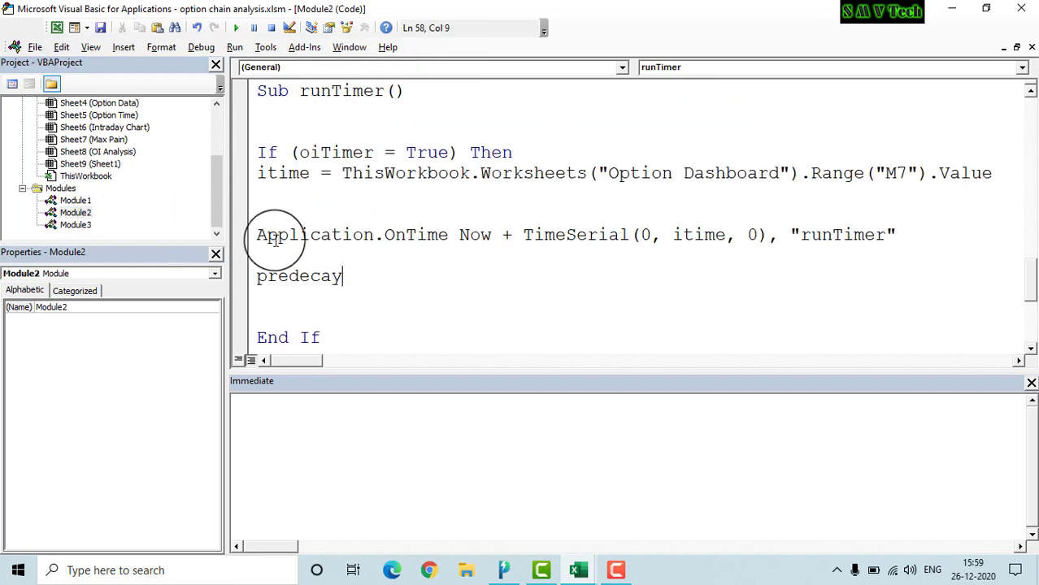
left_click_drag(341, 275, 257, 275)
left_click(342, 276)
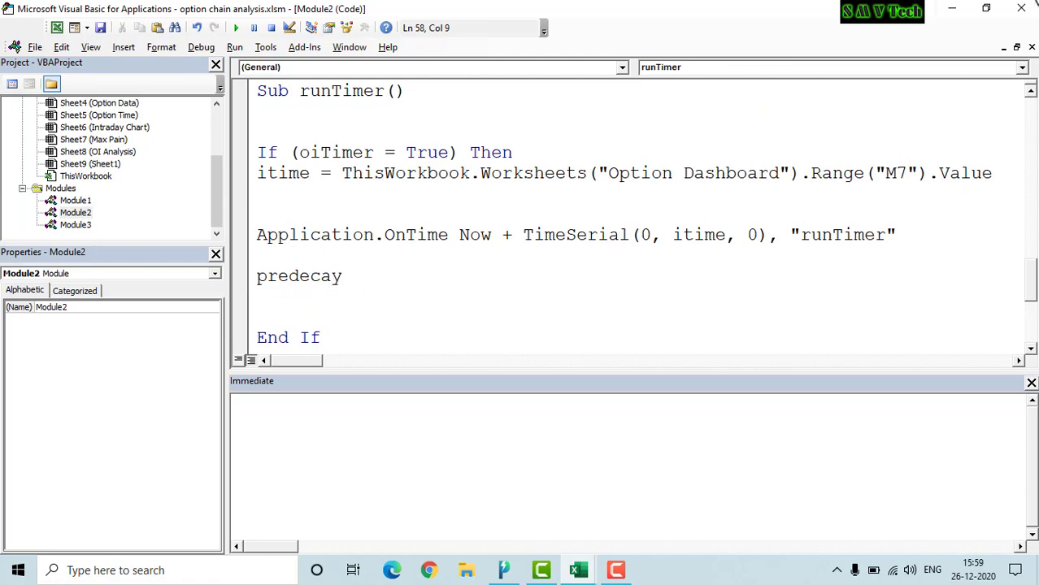
left_click(1026, 7)
Step: Flip through the Option Dashboard, Premium Decay and OI Analysis sheets to check them
left_click(564, 212)
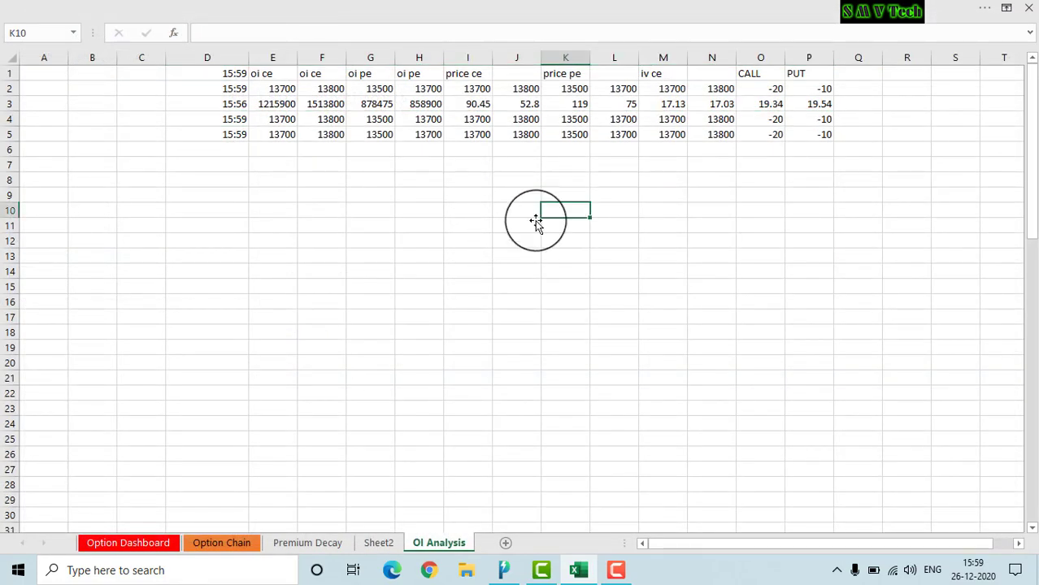
left_click(153, 543)
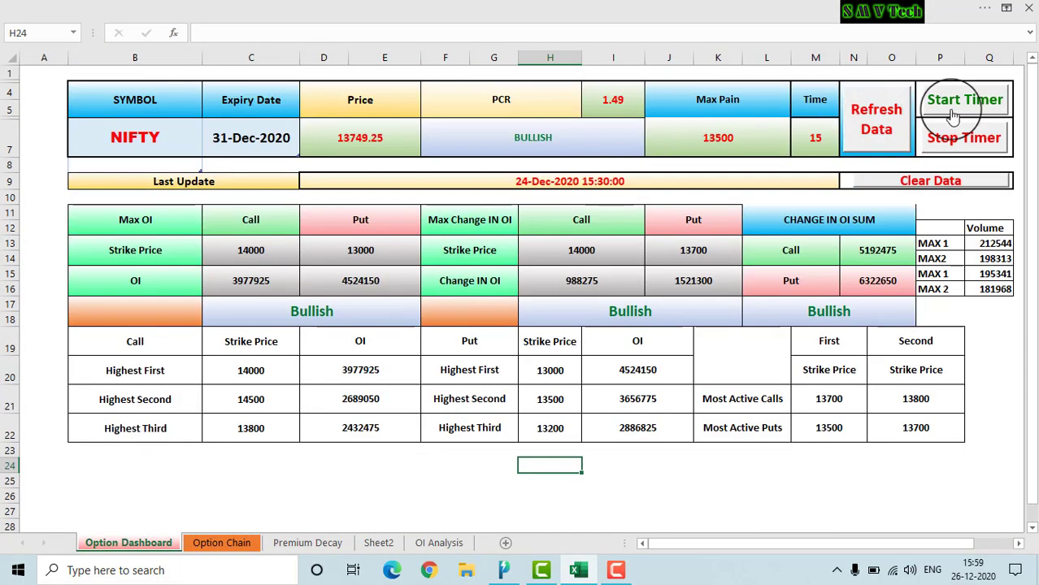
left_click(309, 543)
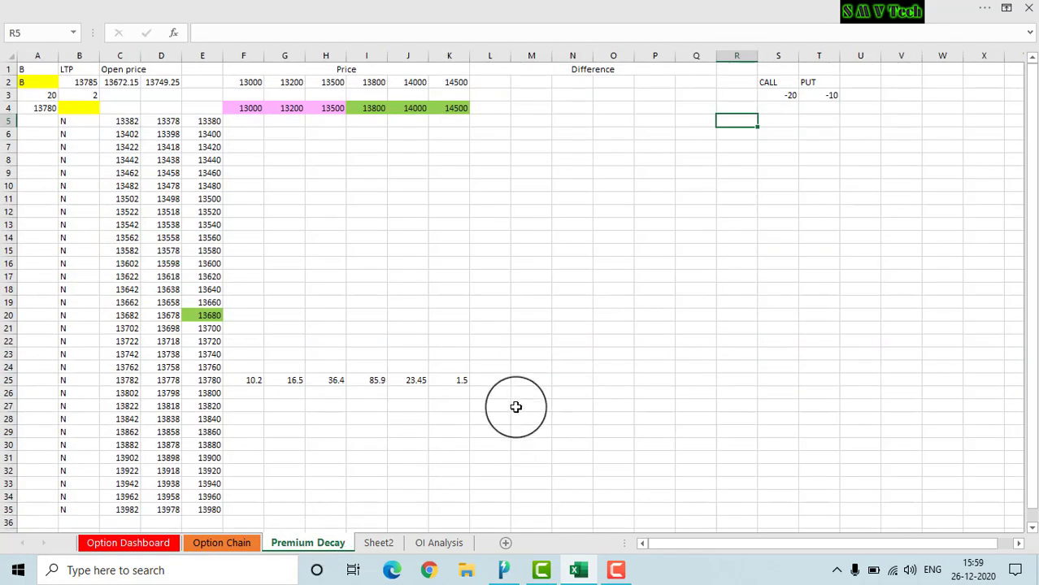
left_click(439, 543)
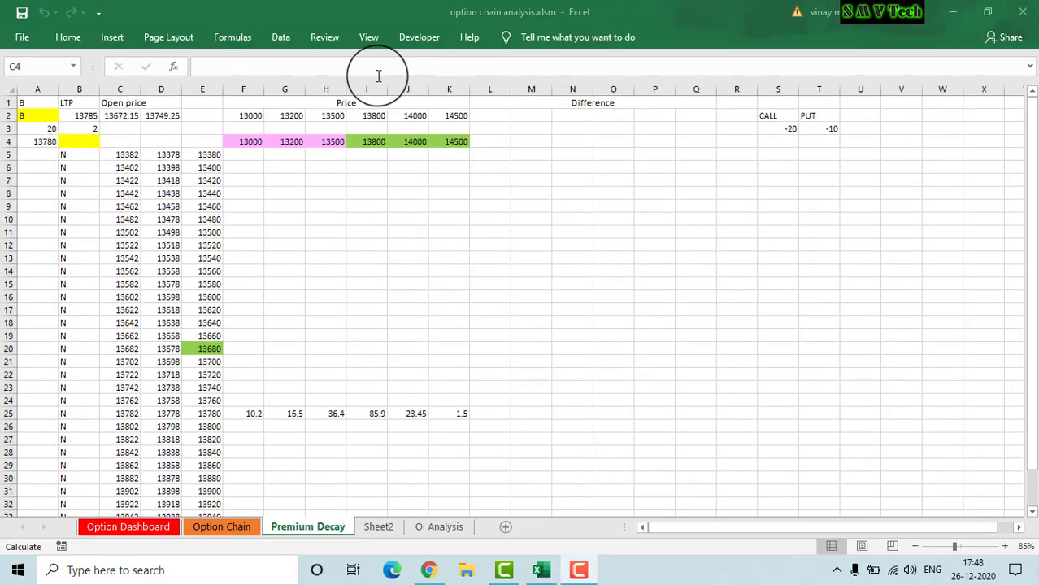
Step: Move D2's live price formula into the LTP cell B2 and clear D2
double_click(161, 117)
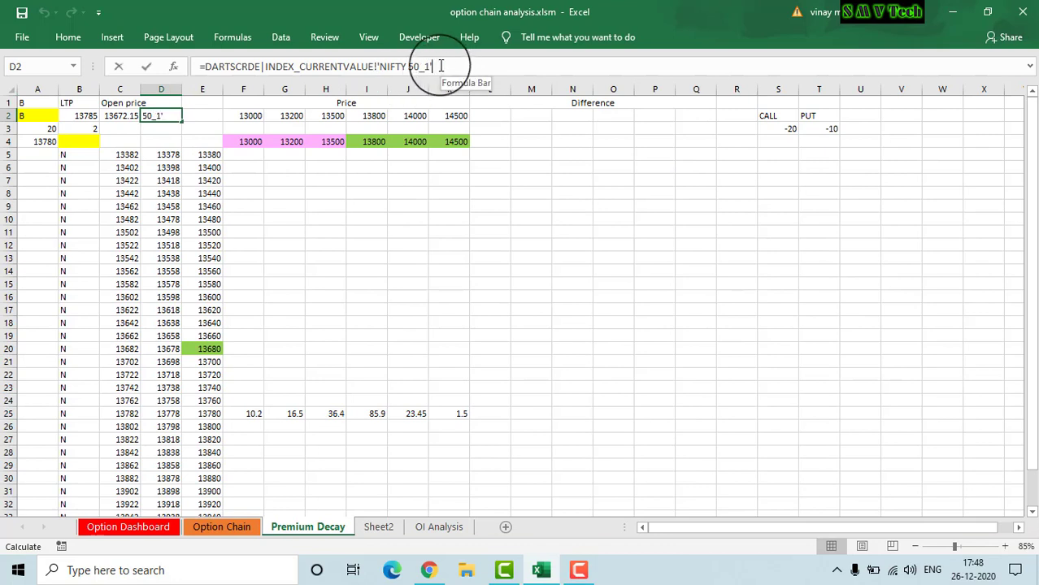
left_click_drag(437, 66, 198, 66)
key("ctrl+c")
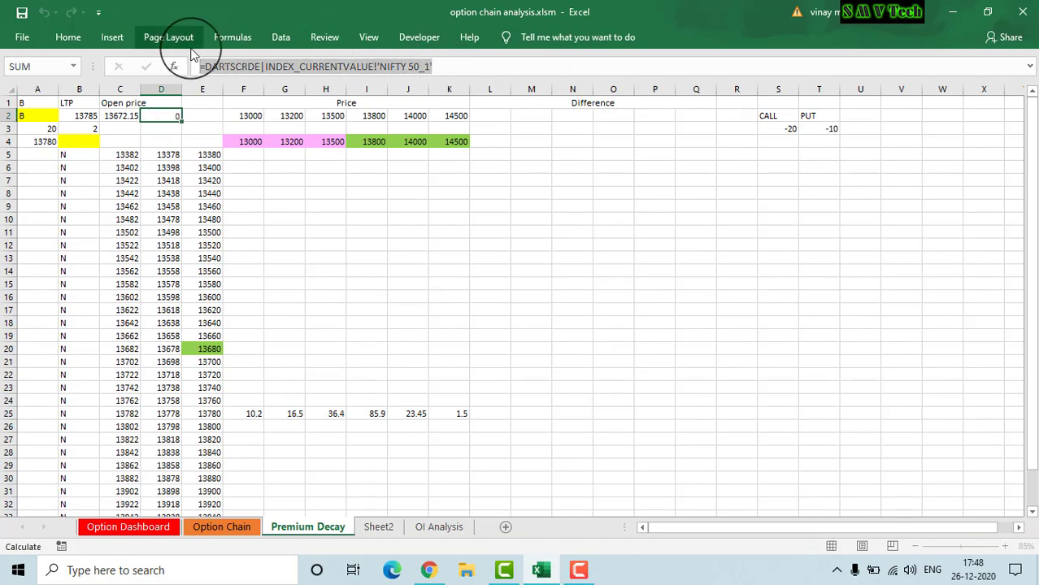
key("Return")
left_click(80, 116)
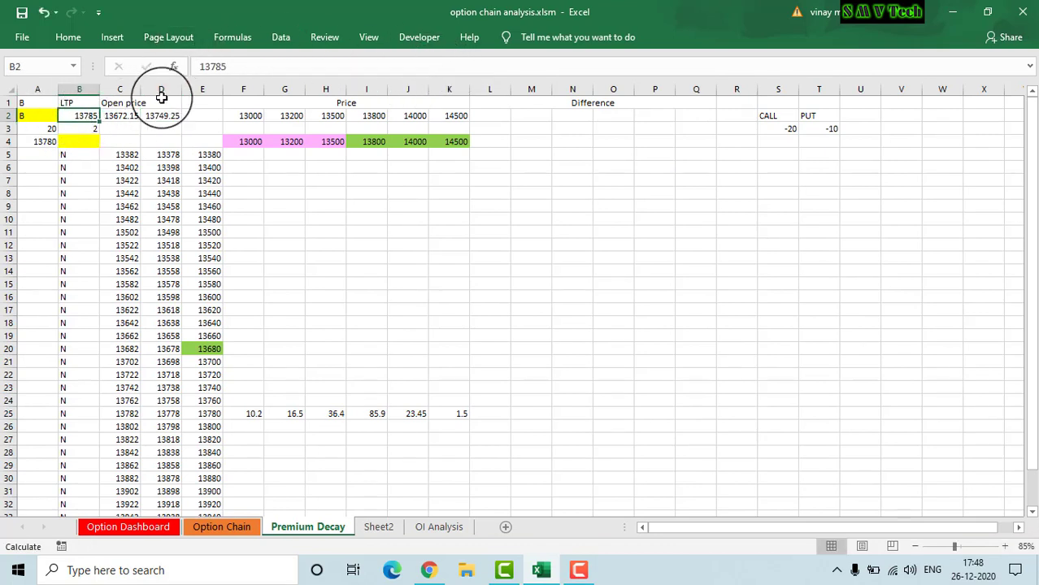
left_click_drag(232, 66, 195, 66)
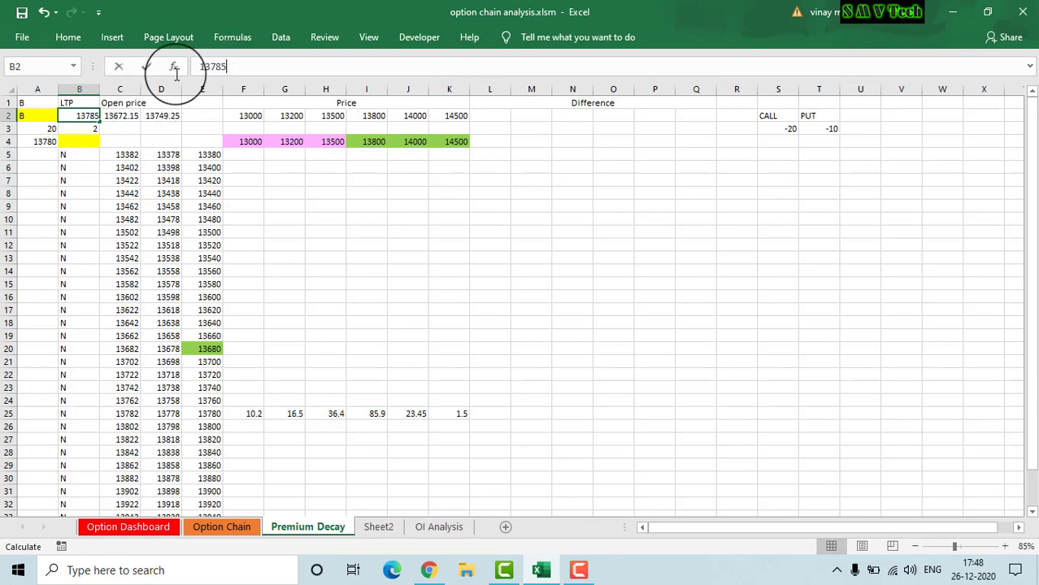
key("ctrl+v")
left_click(146, 67)
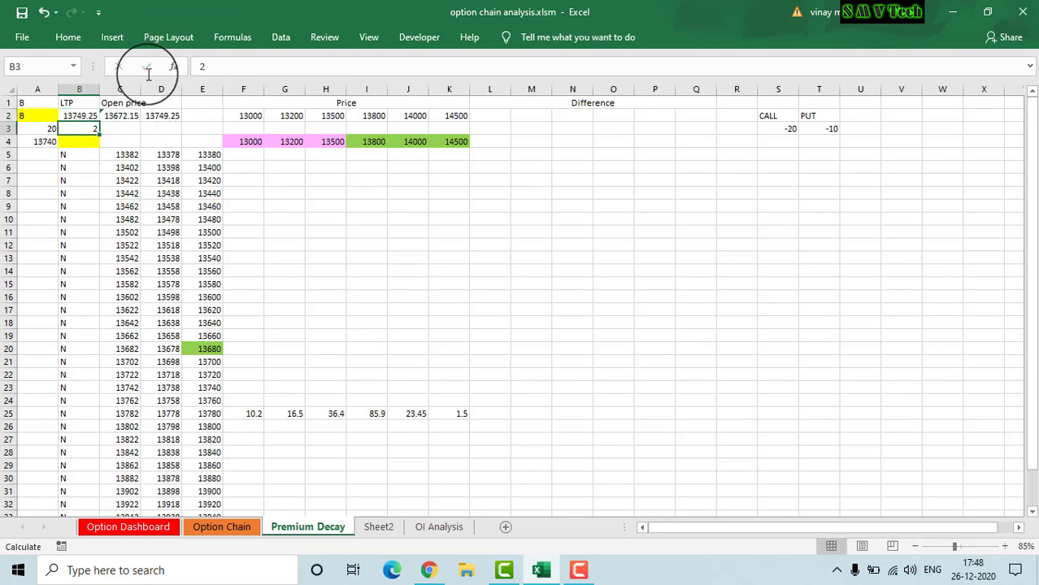
left_click(163, 114)
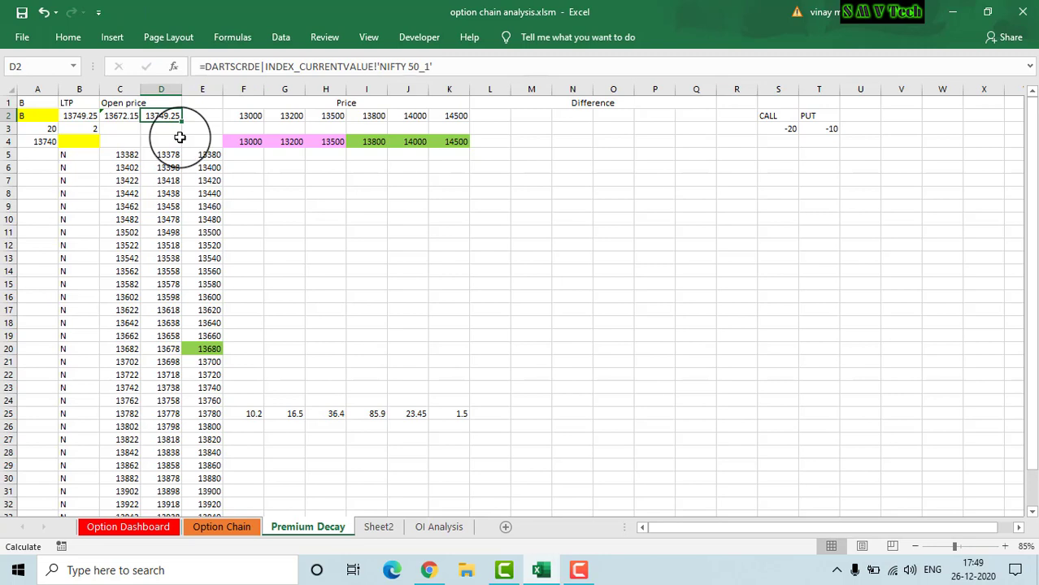
key("Delete")
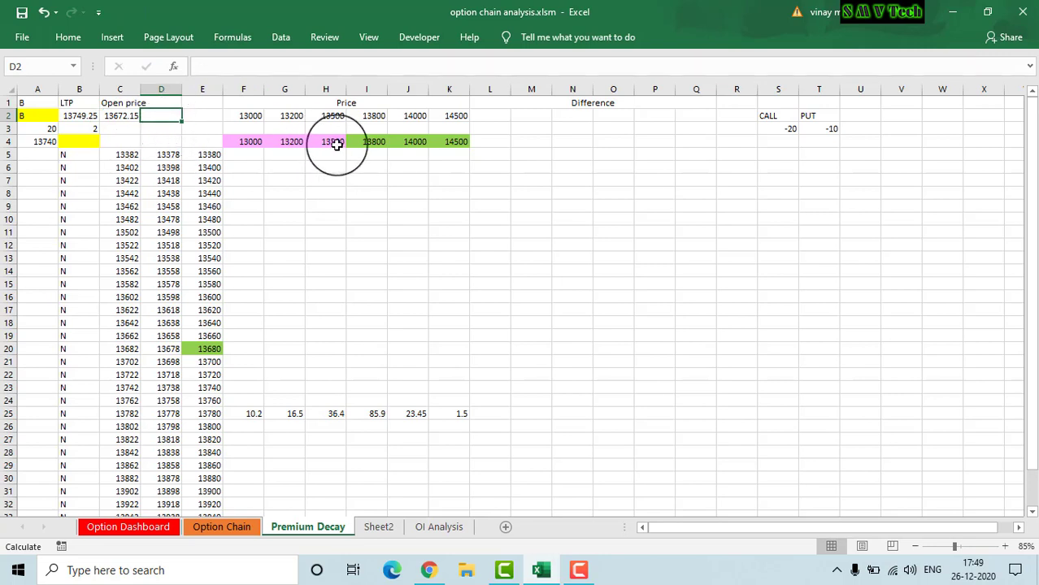
Step: Replace the CALL value in S3 with U3's IFERROR average of O6:Q35
left_click(849, 128)
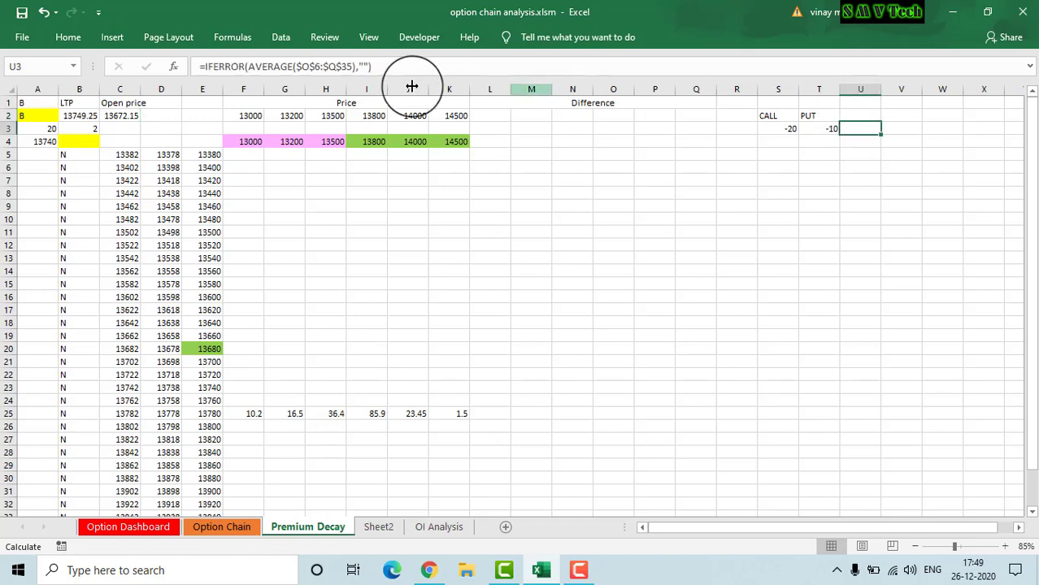
left_click_drag(401, 66, 132, 66)
key("ctrl+c")
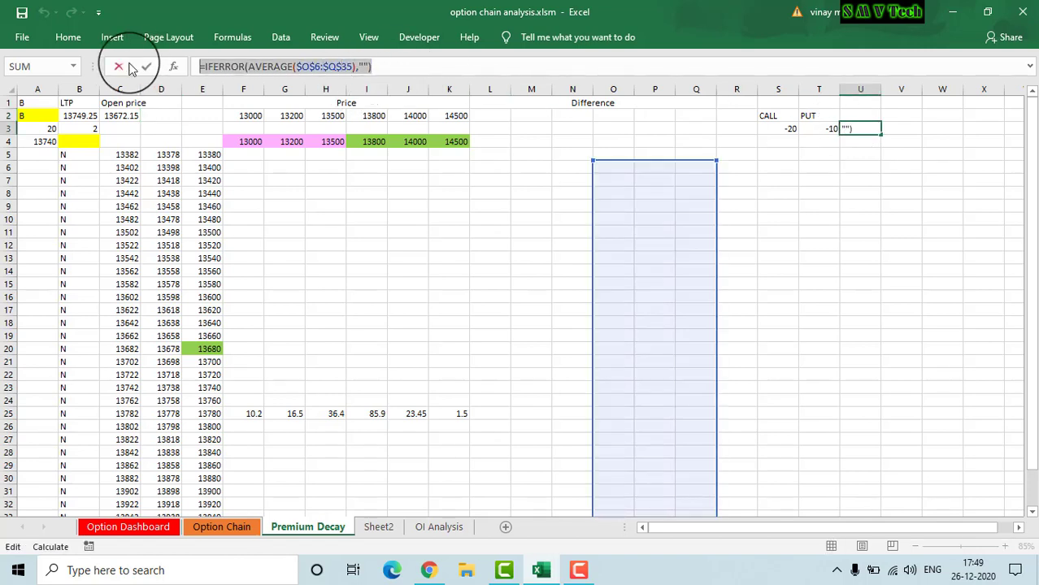
left_click(128, 66)
left_click(785, 127)
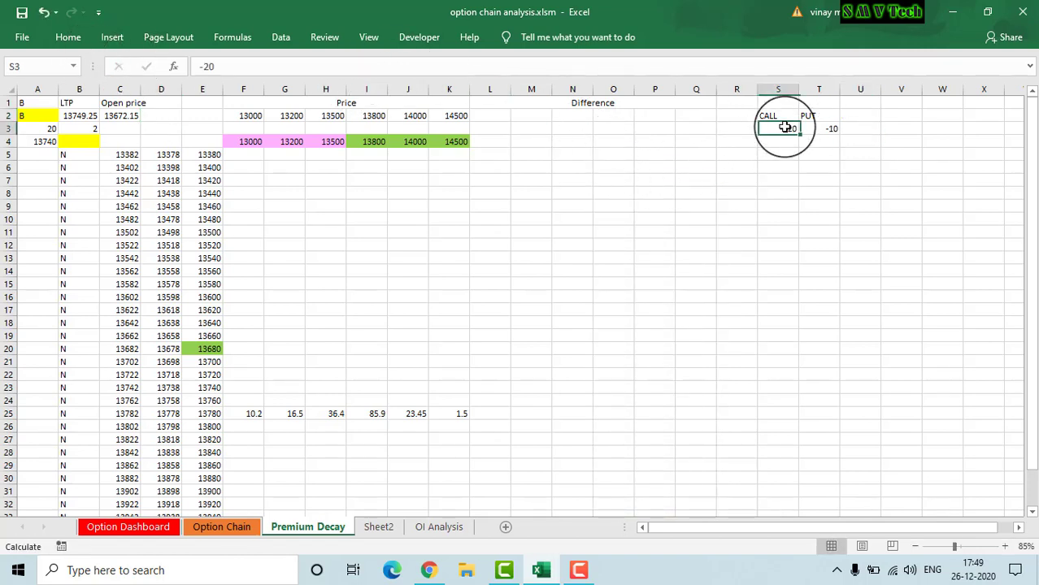
key("ctrl+v")
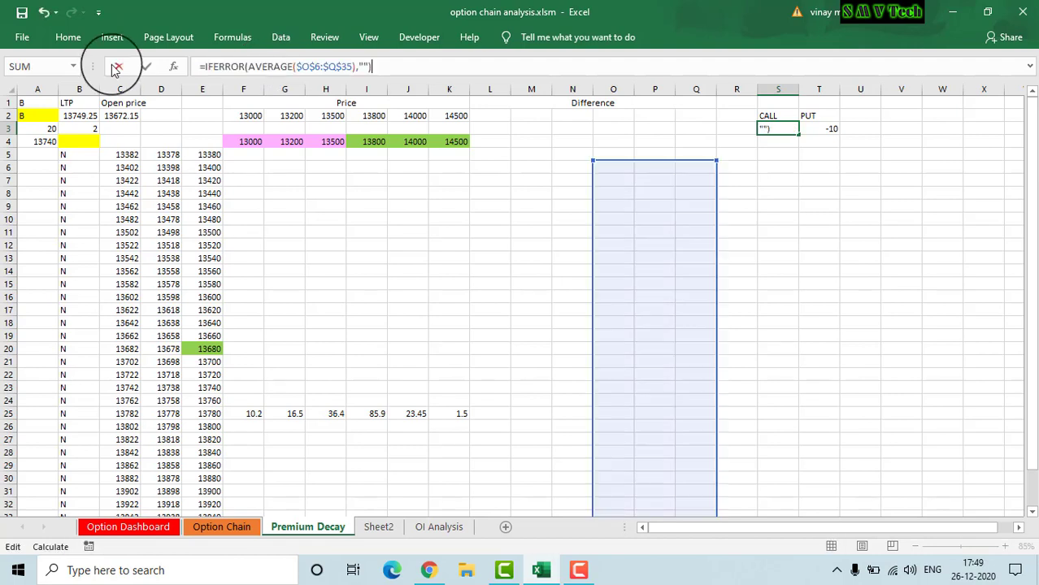
key("Return")
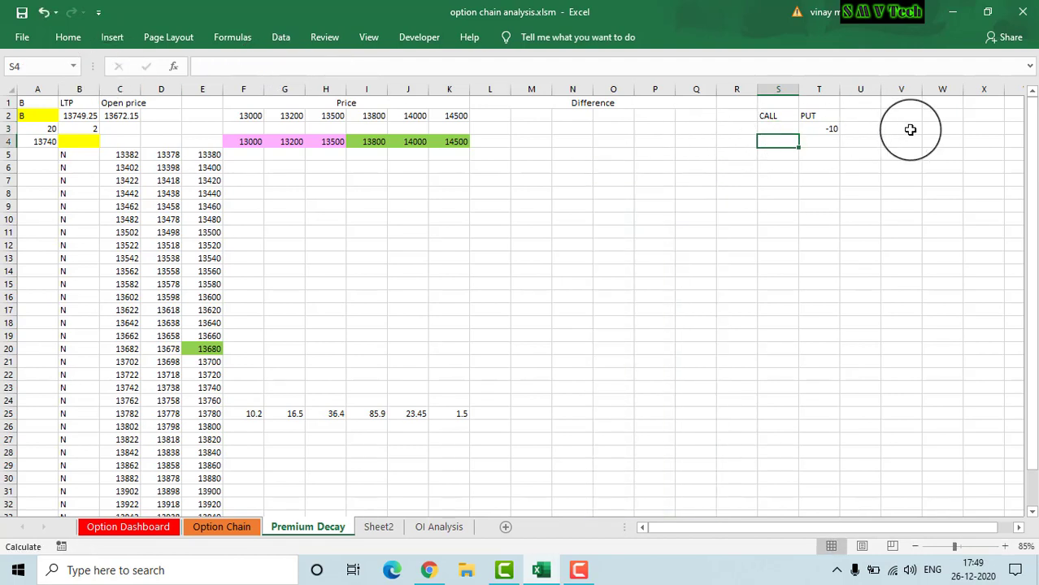
Step: Replace the PUT value -10 in T3 with V3's IFERROR average of L5:N35
left_click(911, 130)
left_click(417, 65)
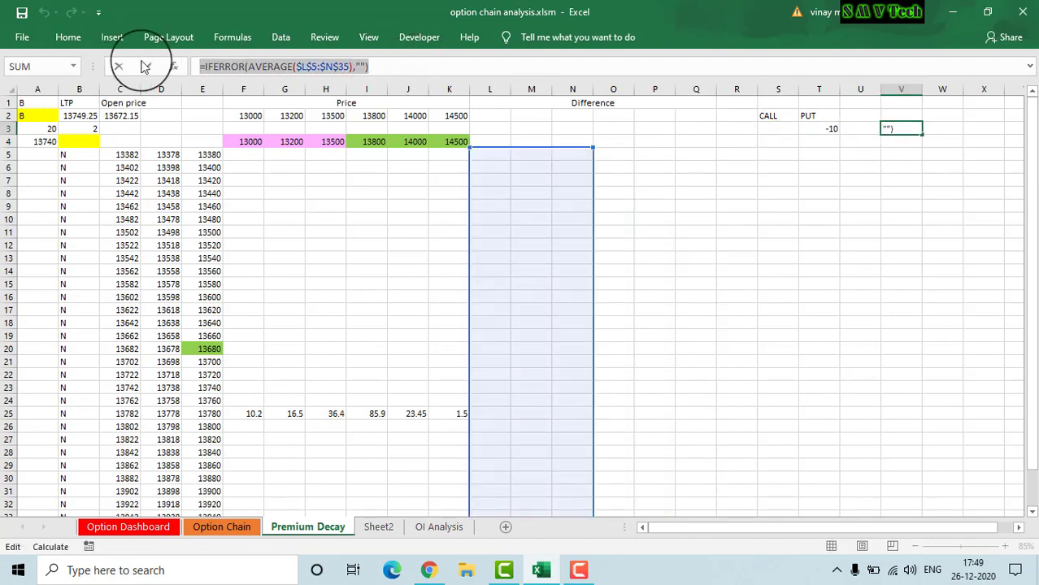
key("Return")
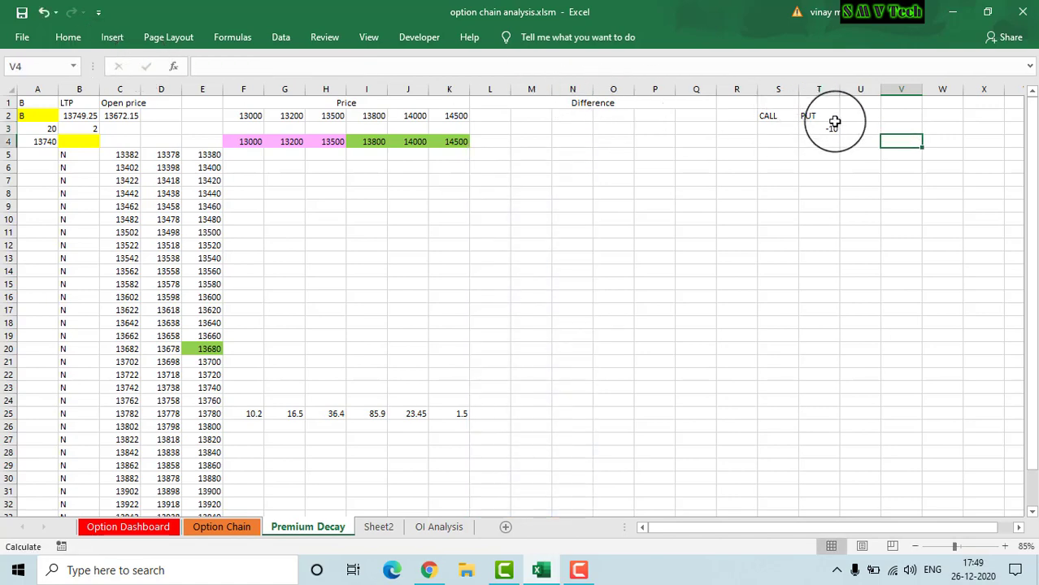
left_click(835, 122)
left_click_drag(414, 66, 4, 71)
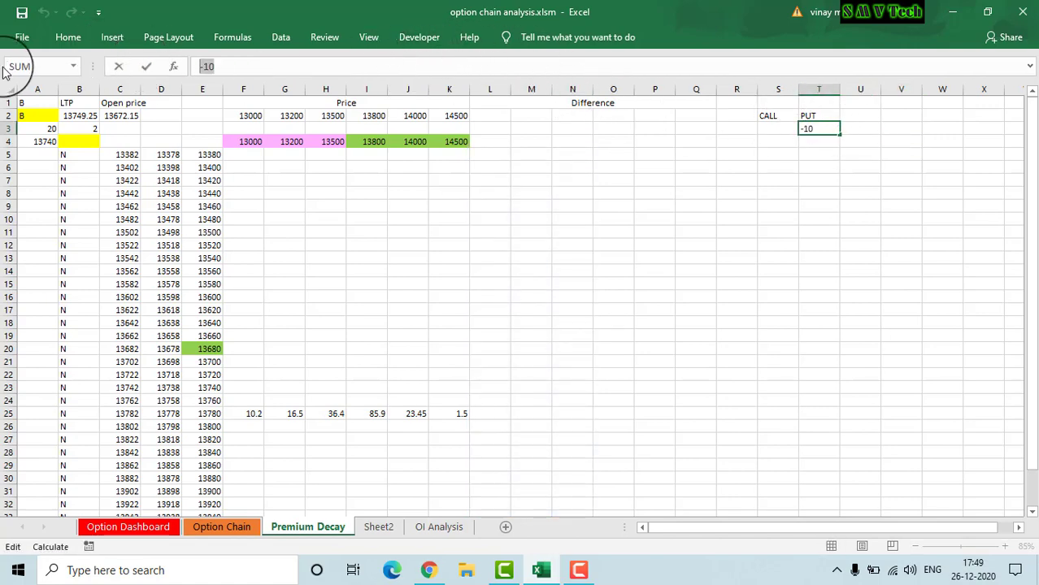
type("=IFERROR(AVERAGE($L$5:$N$35),\"\")")
key("Return")
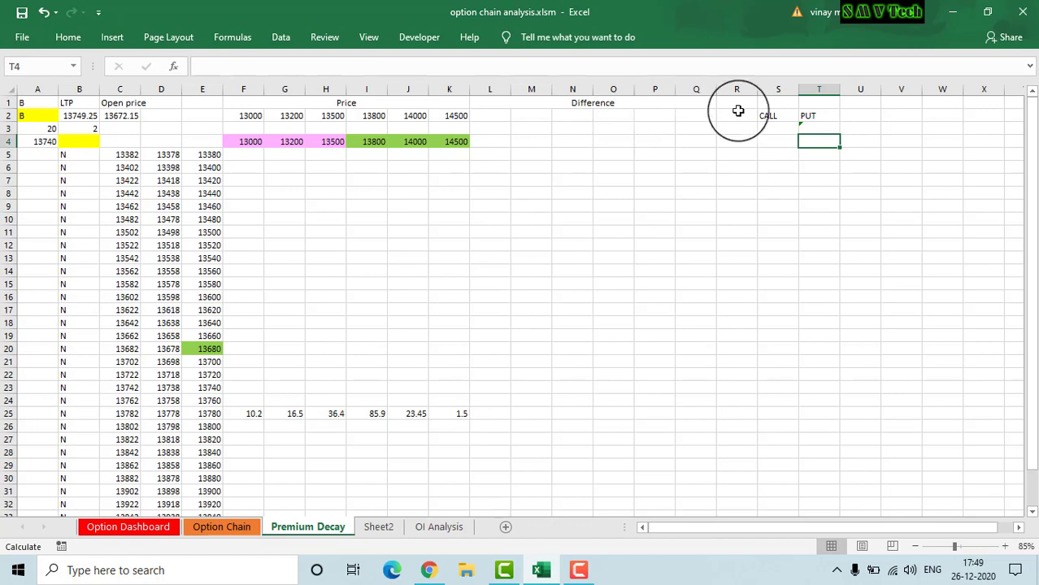
left_click_drag(856, 126, 901, 133)
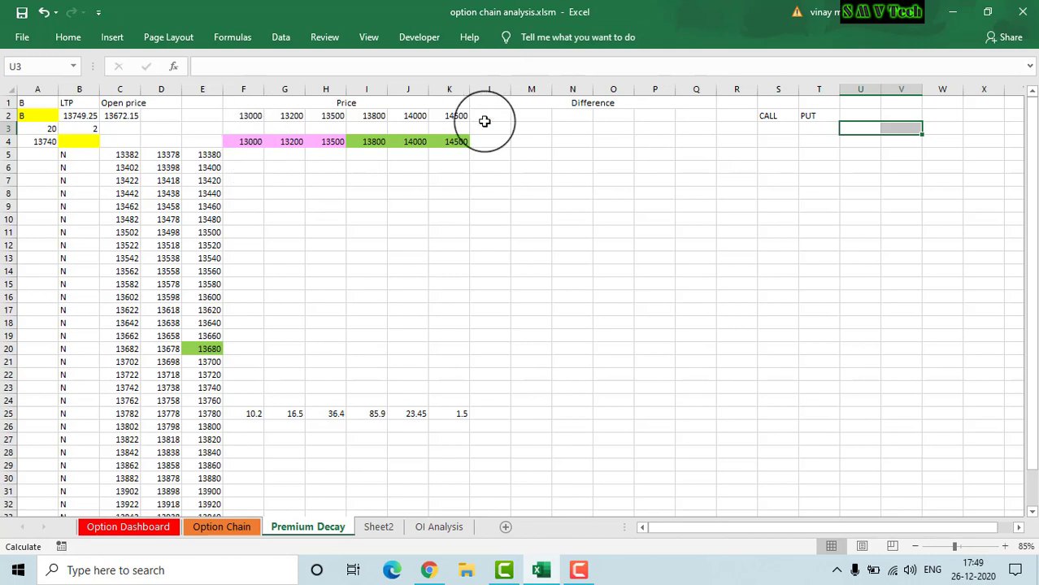
left_click(203, 128)
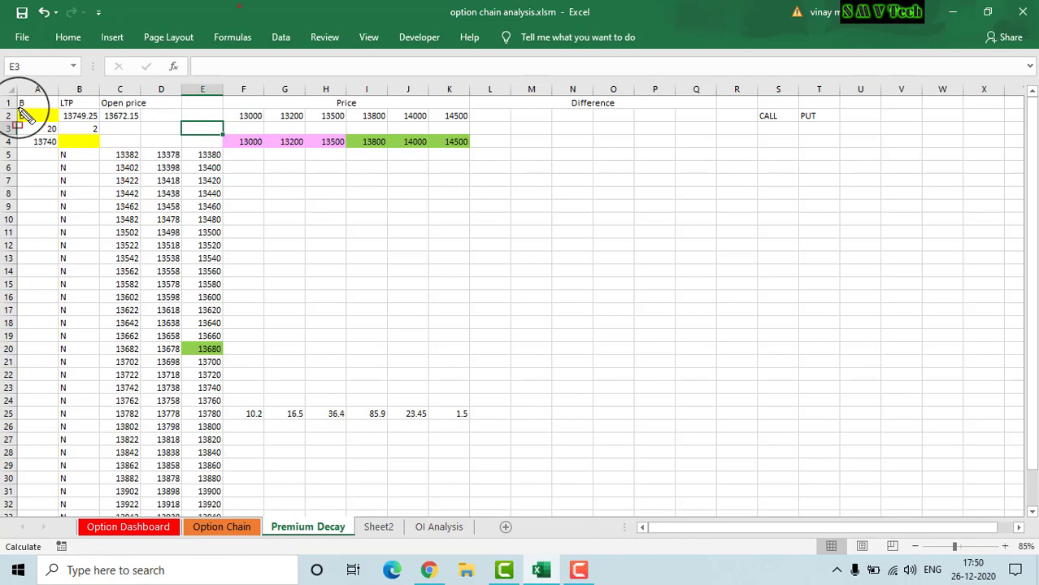
left_click_drag(20, 109, 47, 121)
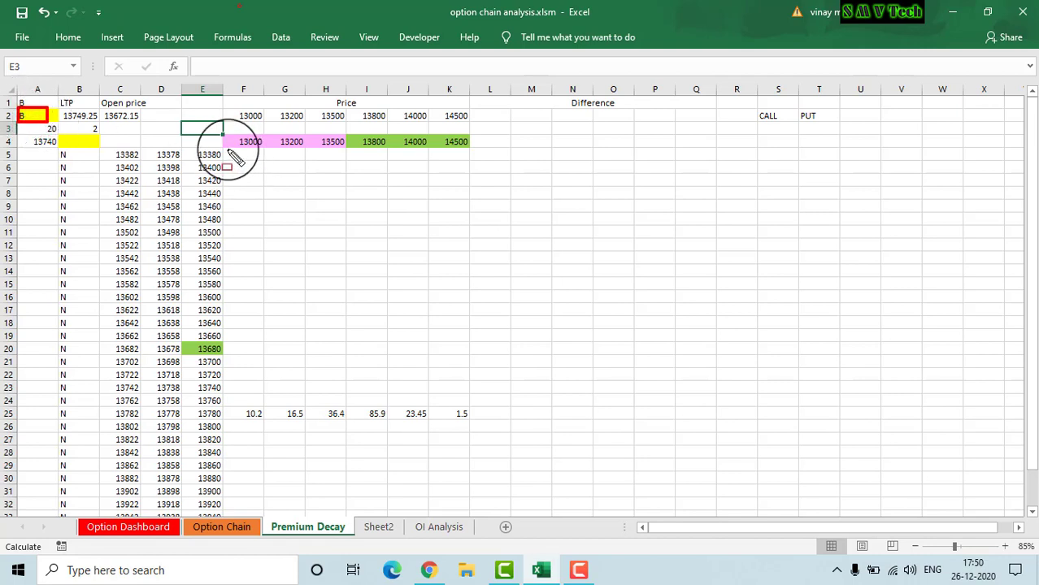
mouse_move(227, 149)
left_mouse_down()
mouse_move(483, 534)
mouse_move(479, 515)
left_mouse_up()
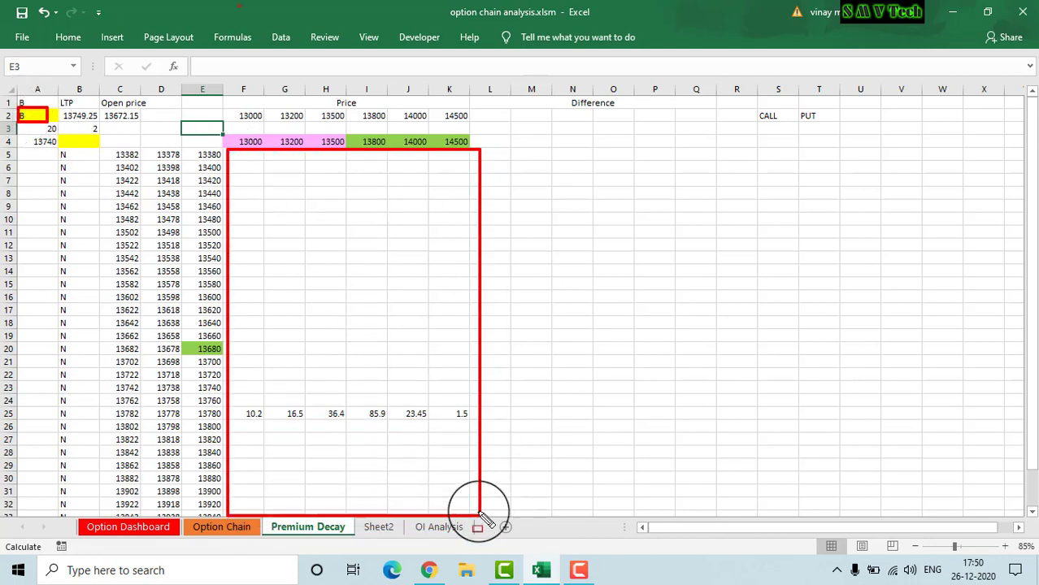
left_click_drag(19, 111, 47, 122)
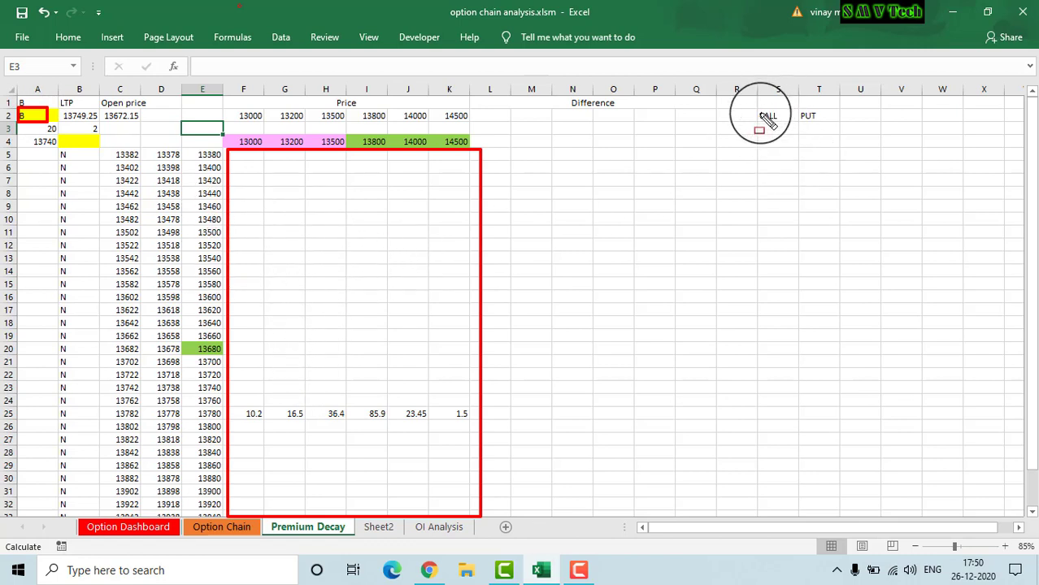
left_click_drag(757, 116, 828, 138)
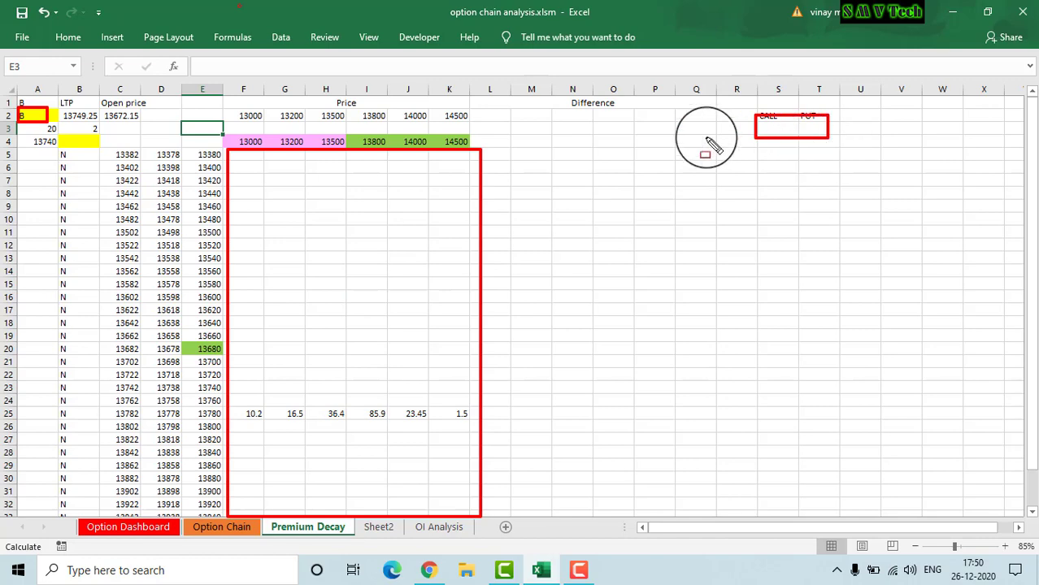
Step: Clear the pen markings to reveal Premium Decay with LTP 13785, CALL -20, PUT -10
key("Escape")
key("Down")
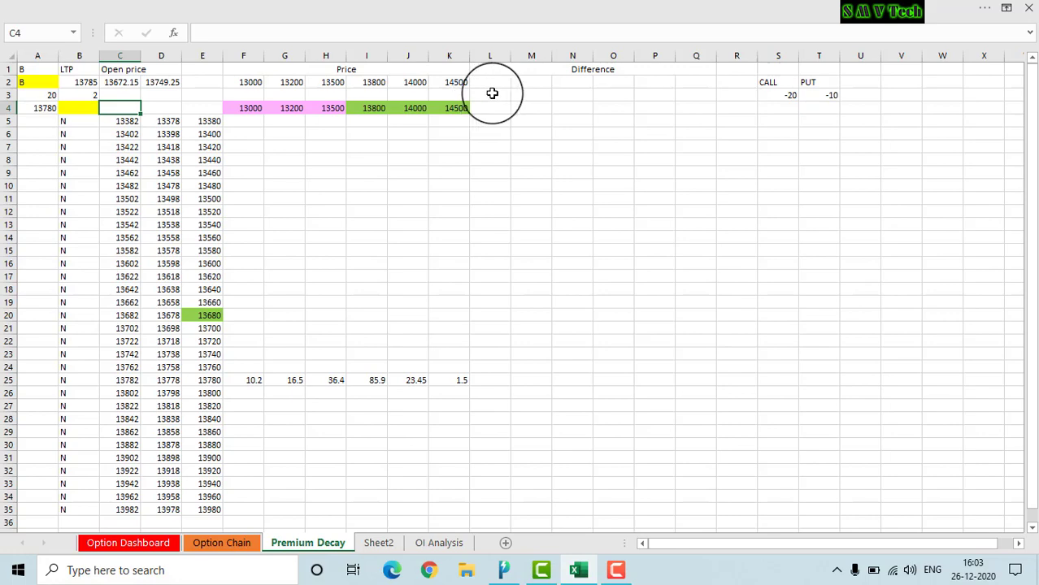
Step: Enable iterative calculation in Excel Options, keeping 9,000 maximum iterations and 0.001 maximum change
left_click(12, 8)
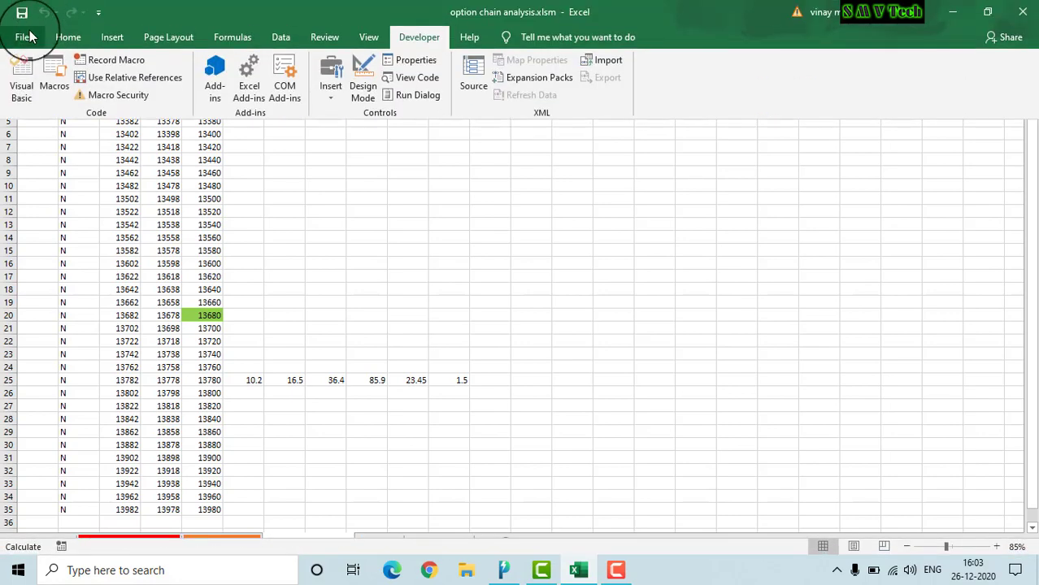
left_click(29, 36)
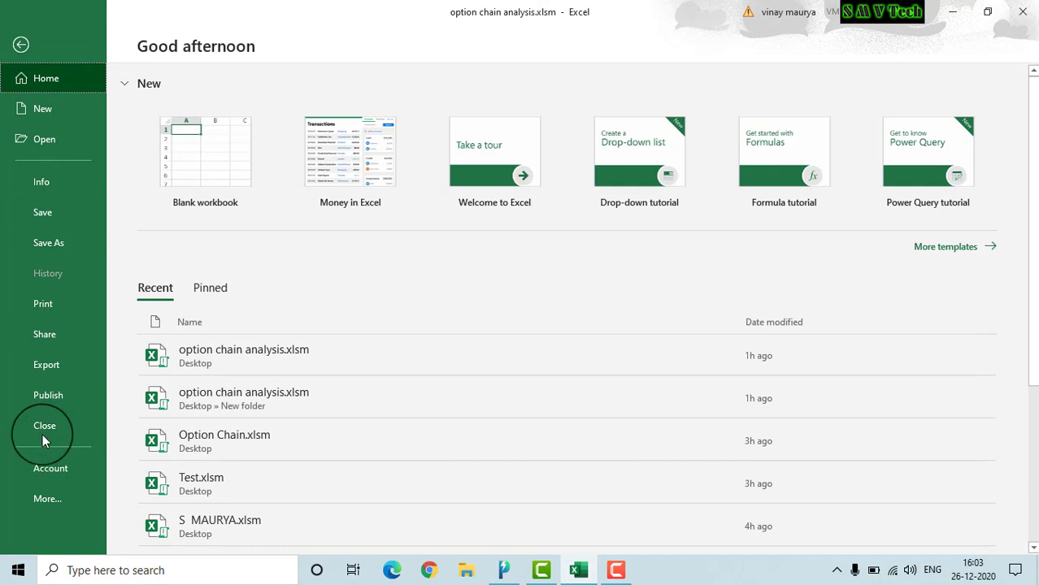
left_click(42, 502)
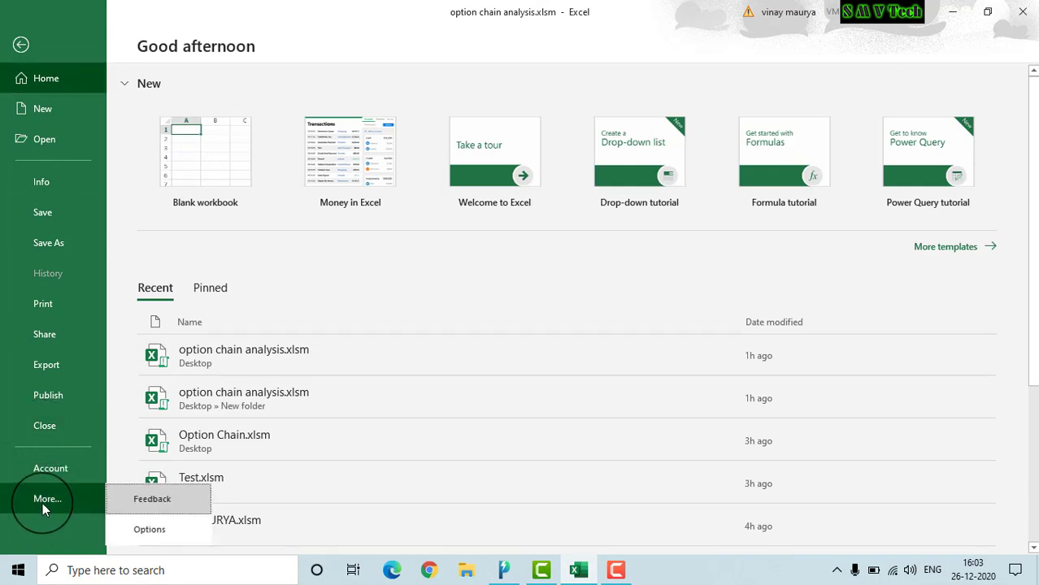
left_click(151, 530)
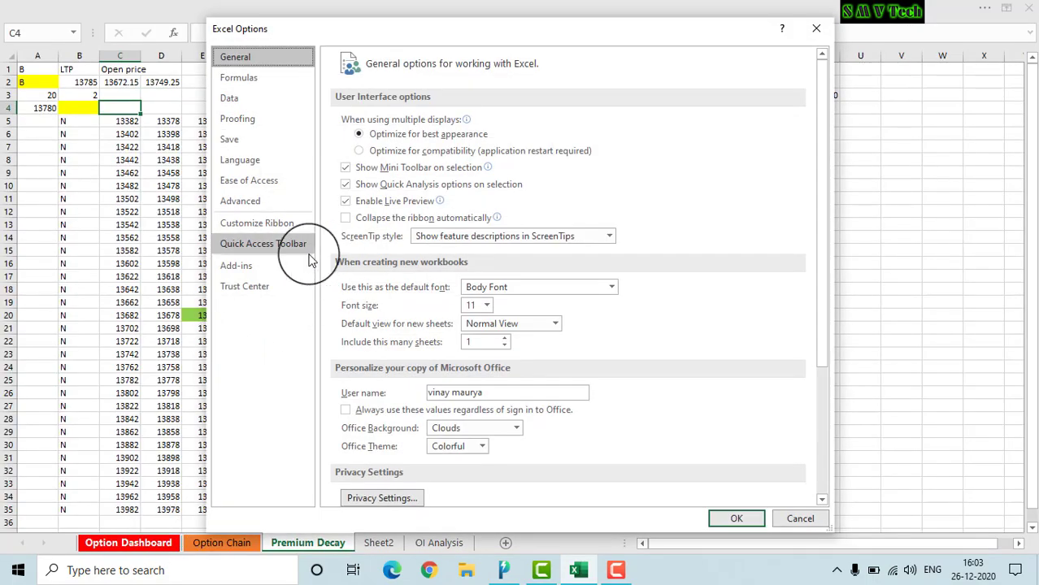
left_click(256, 77)
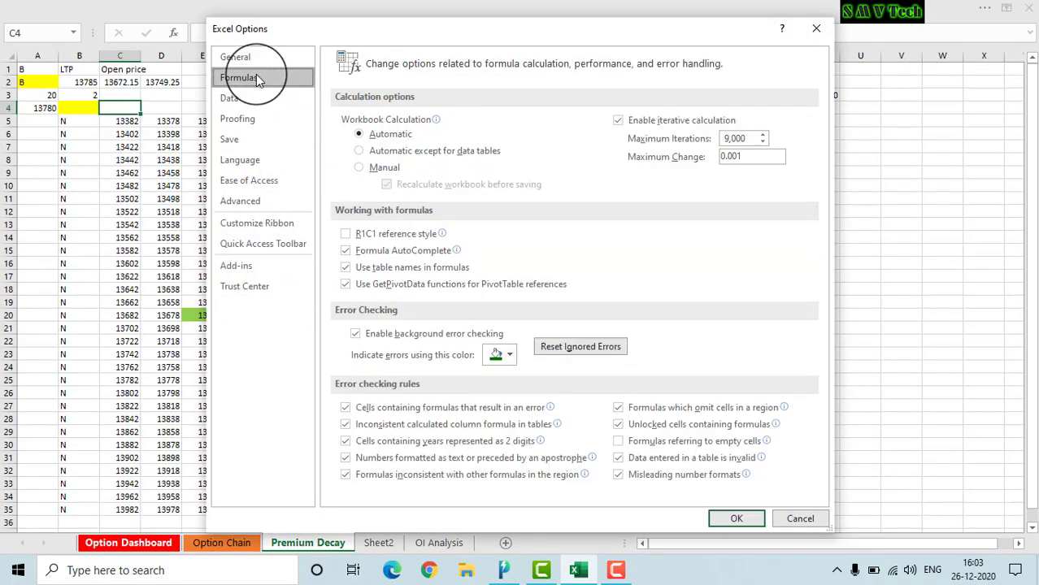
left_click(639, 132)
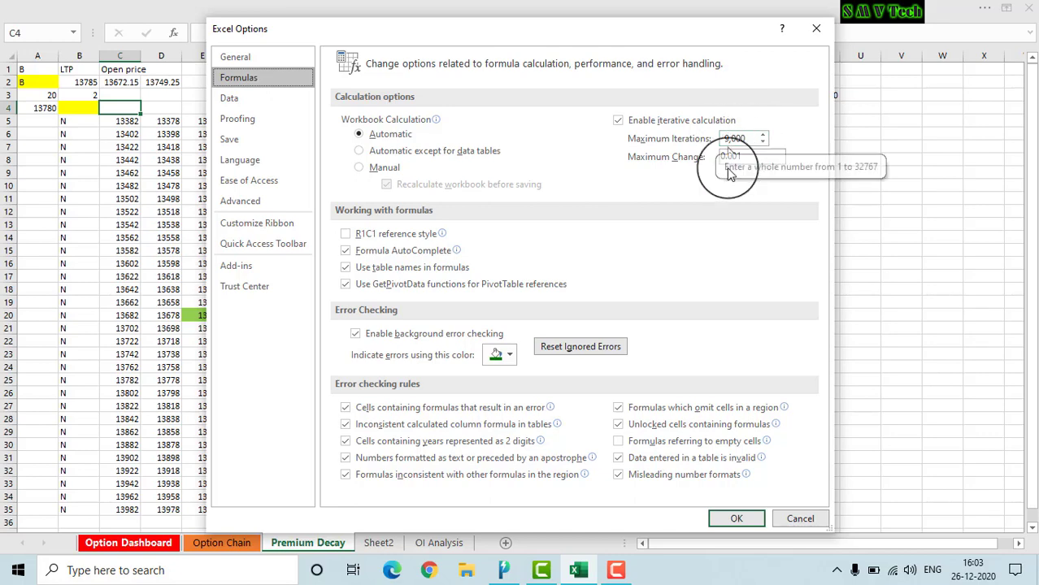
left_click(733, 520)
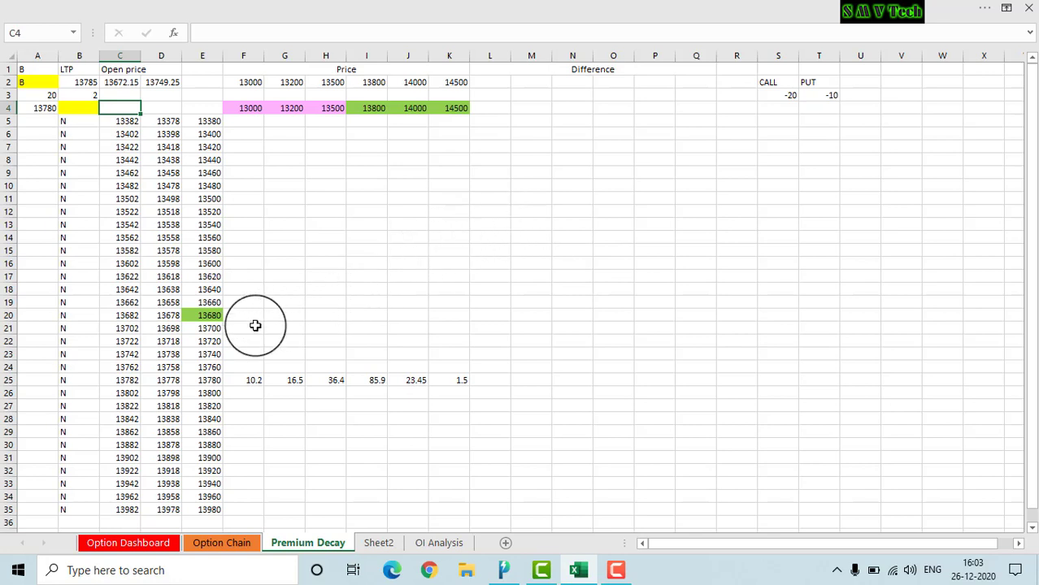